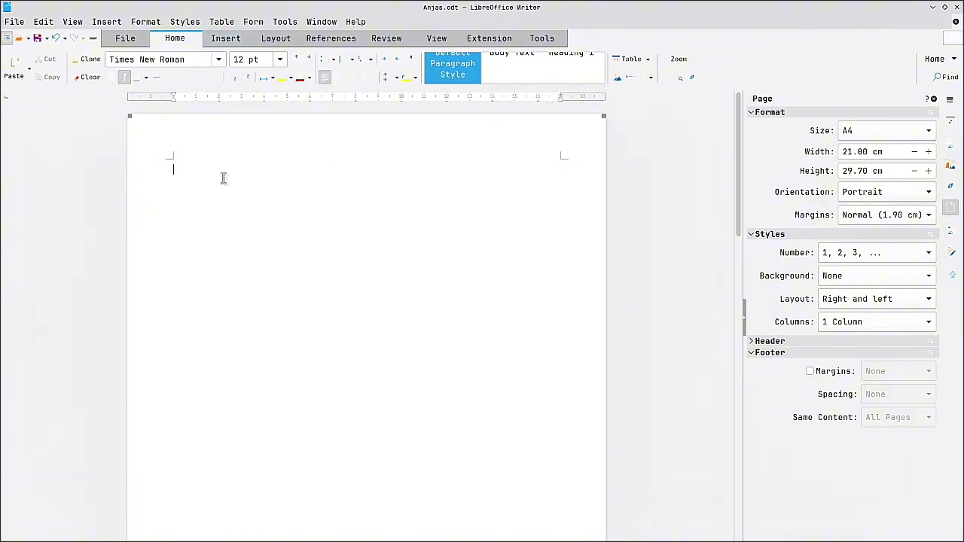
pyautogui.click(125, 39)
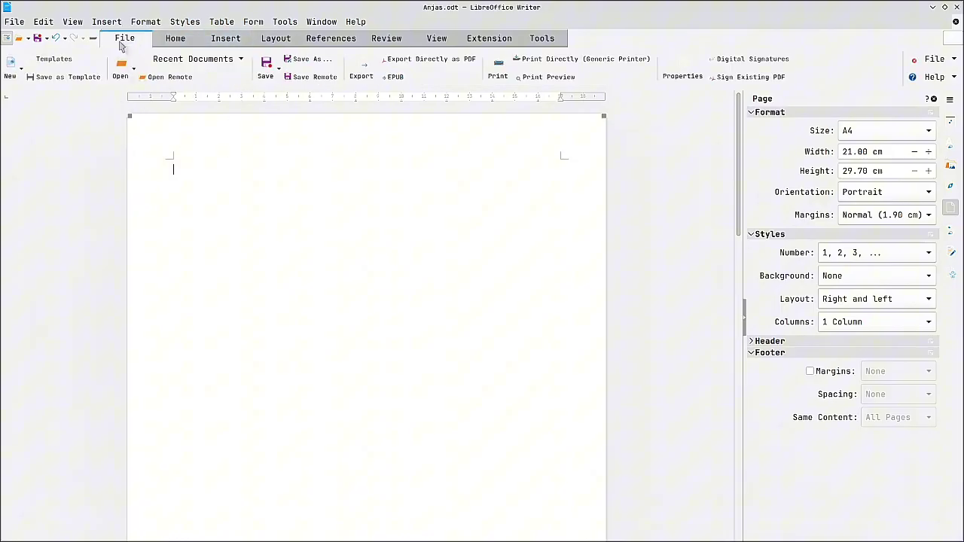
pyautogui.click(175, 39)
pyautogui.click(226, 40)
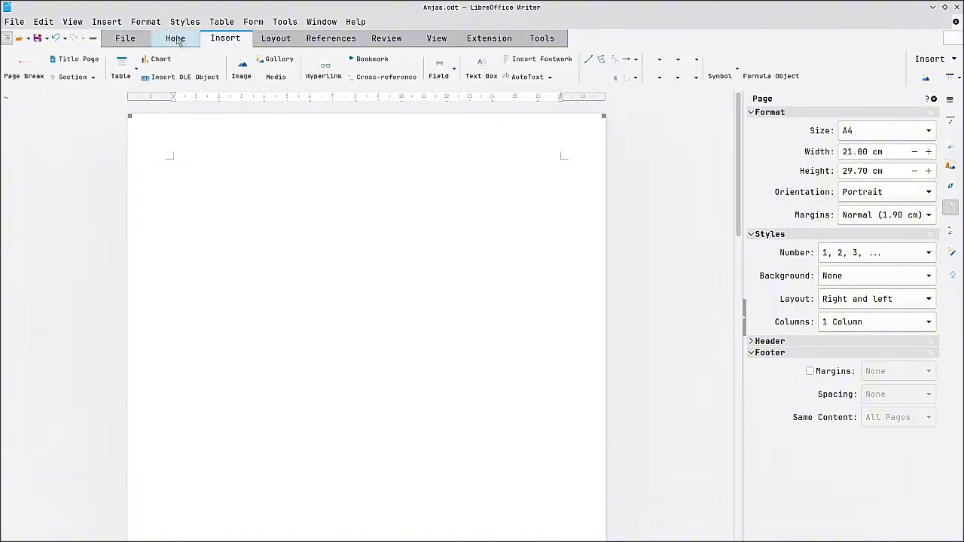
# Set the page margins to 4 cm left, 3 cm right, 4 cm top and 3 cm bottom on A4 paper.
pyautogui.click(275, 38)
pyautogui.click(54, 76)
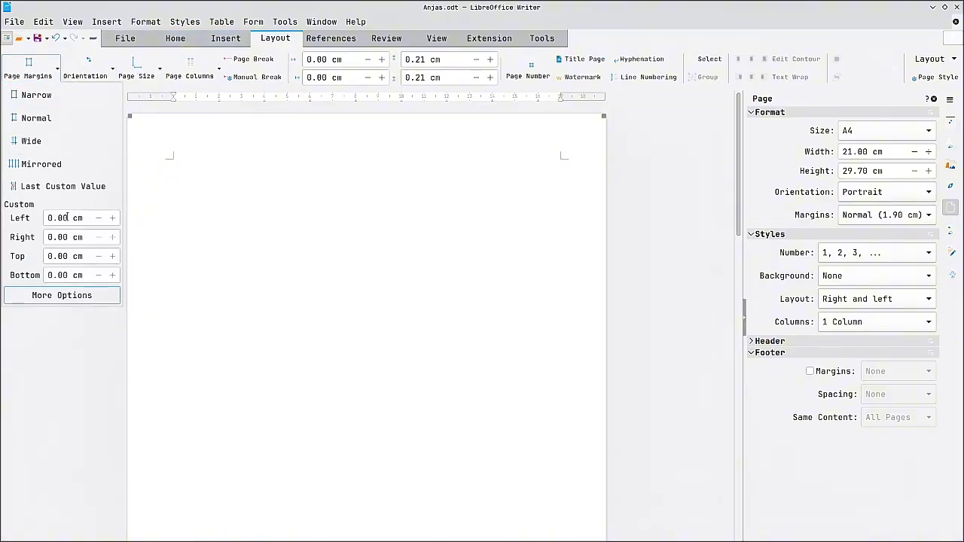
pyautogui.click(73, 299)
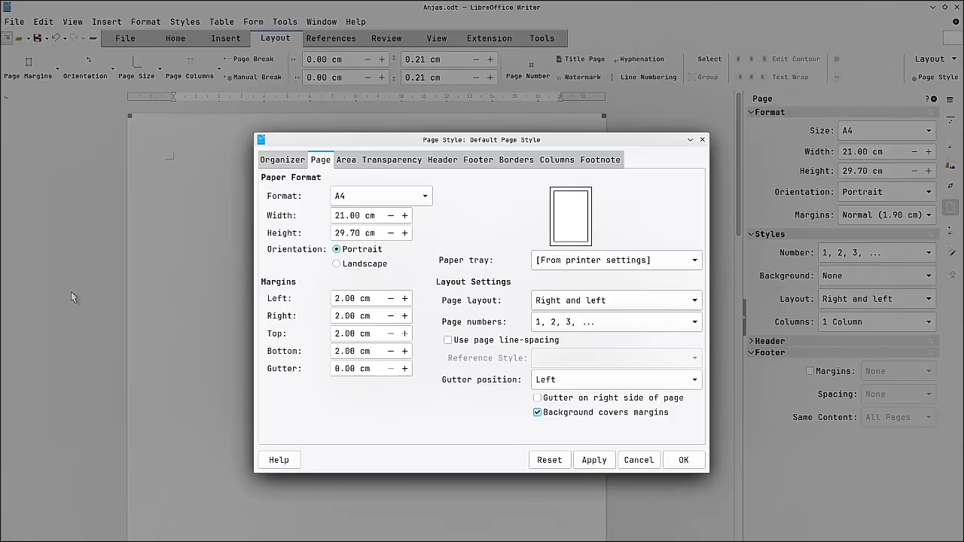
pyautogui.click(336, 299)
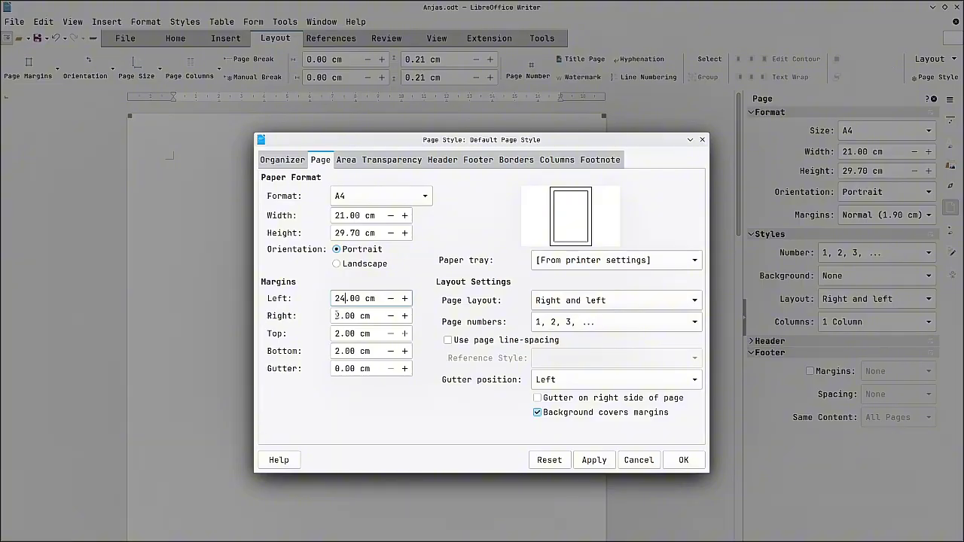
pyautogui.click(338, 316)
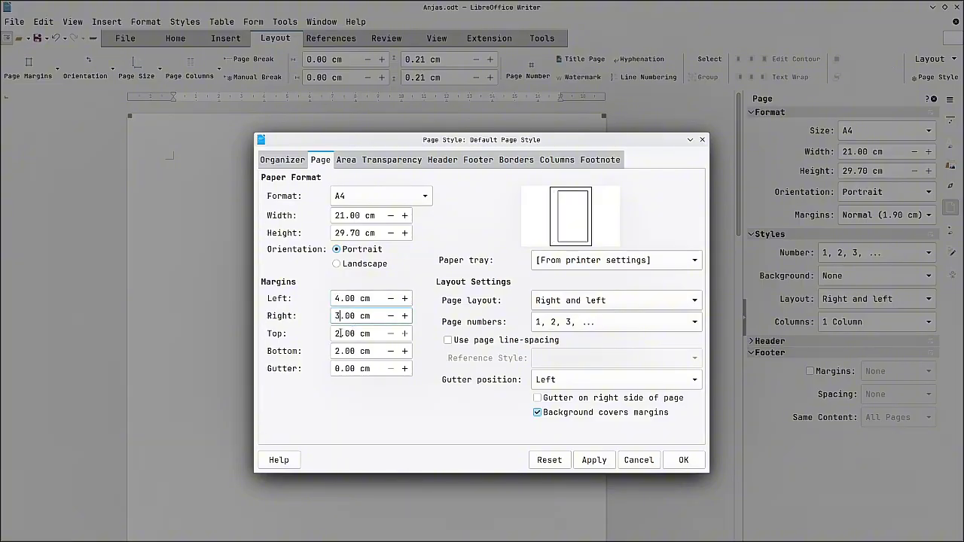
pyautogui.write('3')
pyautogui.click(338, 333)
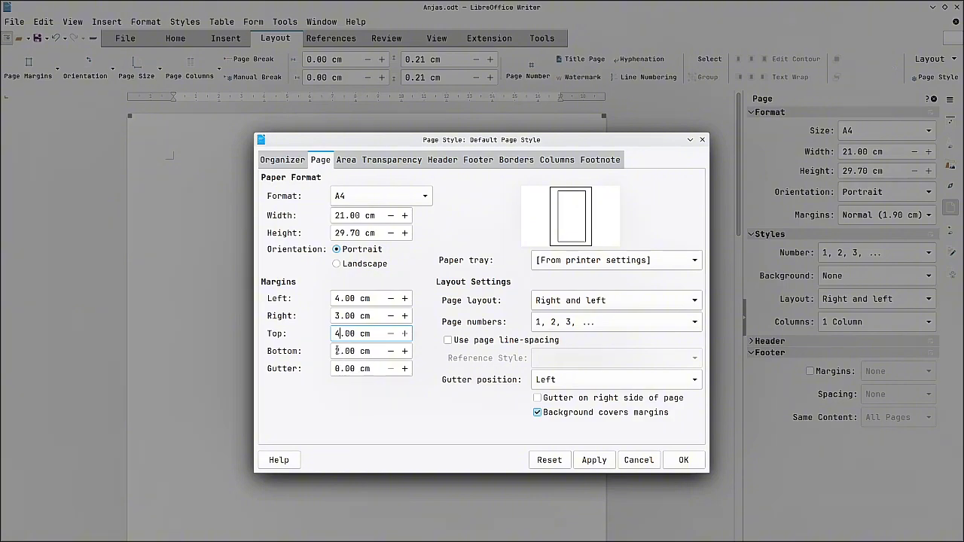
pyautogui.write('4')
pyautogui.click(337, 351)
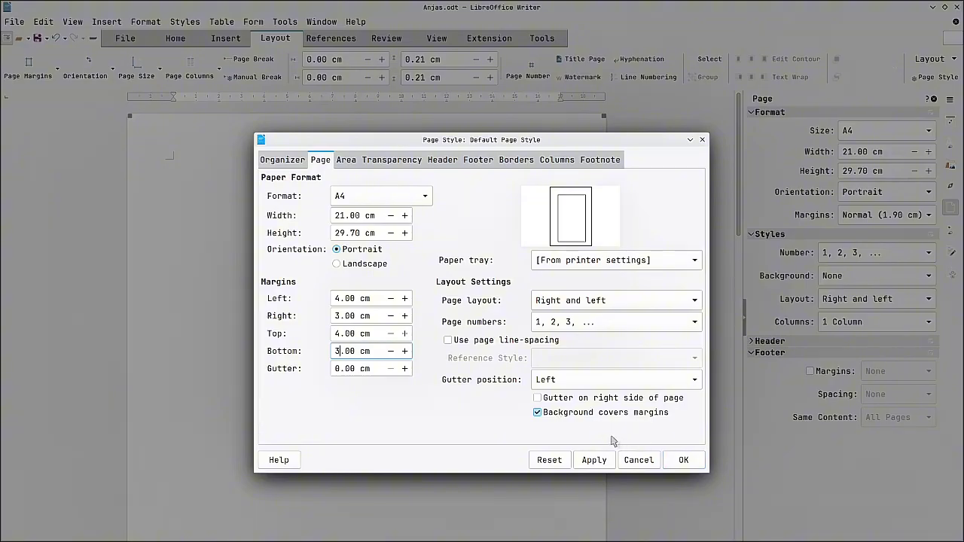
pyautogui.click(407, 196)
pyautogui.click(347, 245)
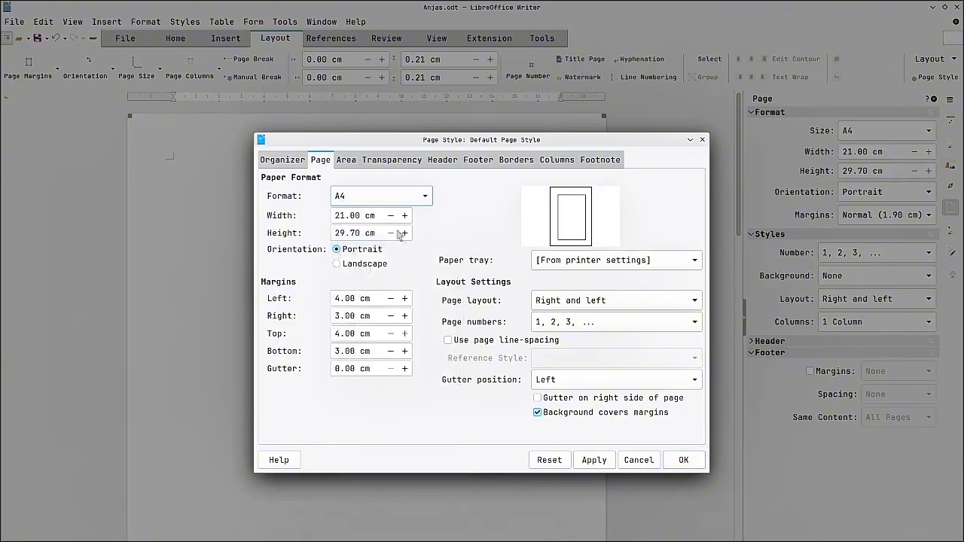
# Review the page style's area, transparency, header, footer, columns and footnote settings, and apply the page style.
pyautogui.click(292, 164)
pyautogui.click(324, 165)
pyautogui.click(349, 164)
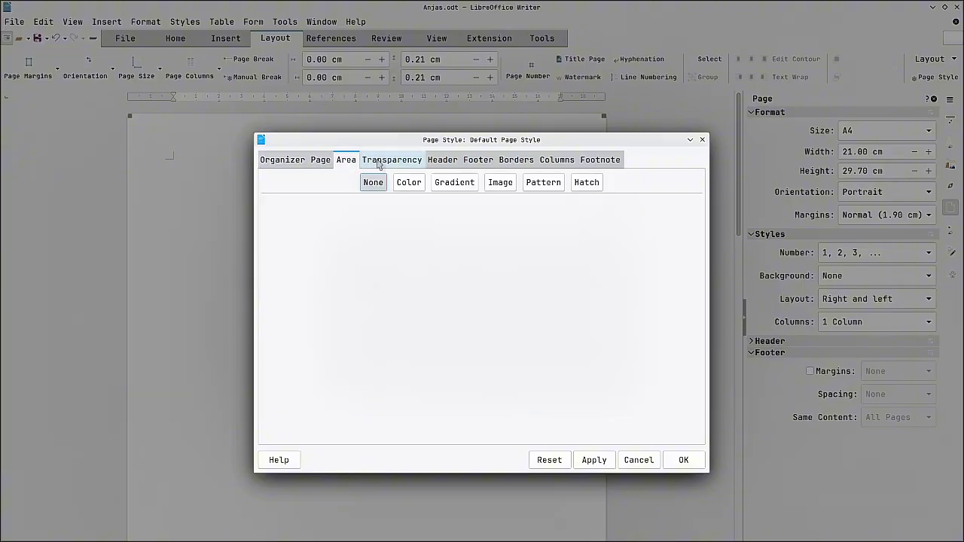
pyautogui.click(413, 163)
pyautogui.click(445, 160)
pyautogui.click(478, 160)
pyautogui.click(557, 160)
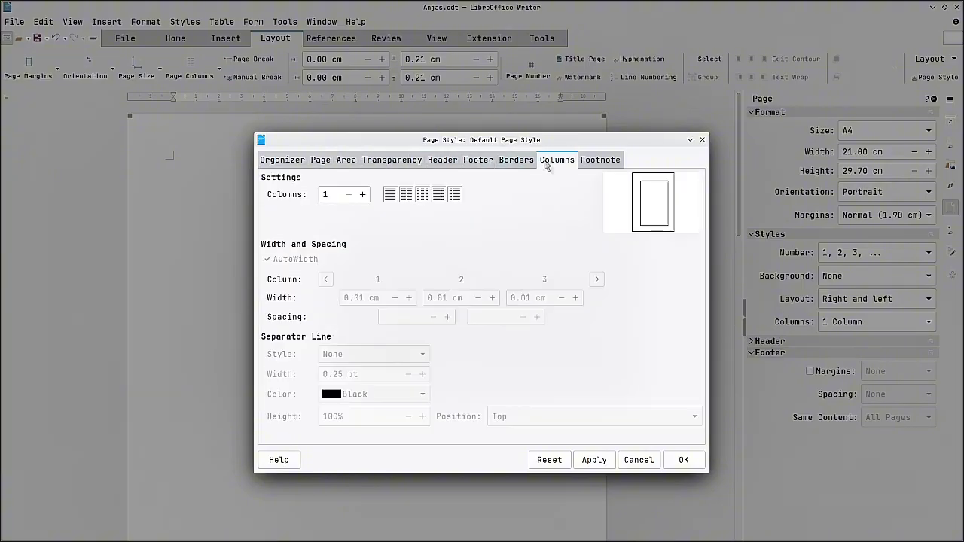
pyautogui.click(601, 160)
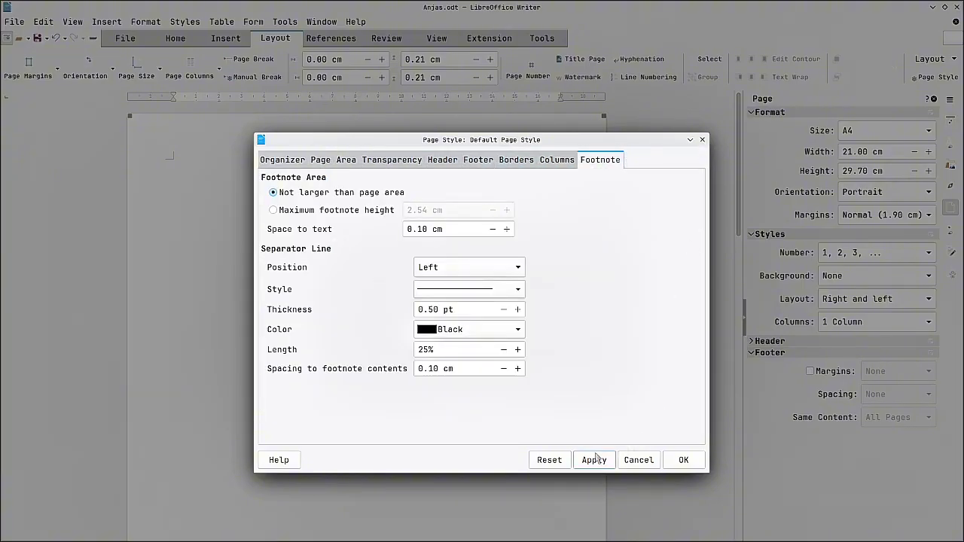
pyautogui.click(686, 462)
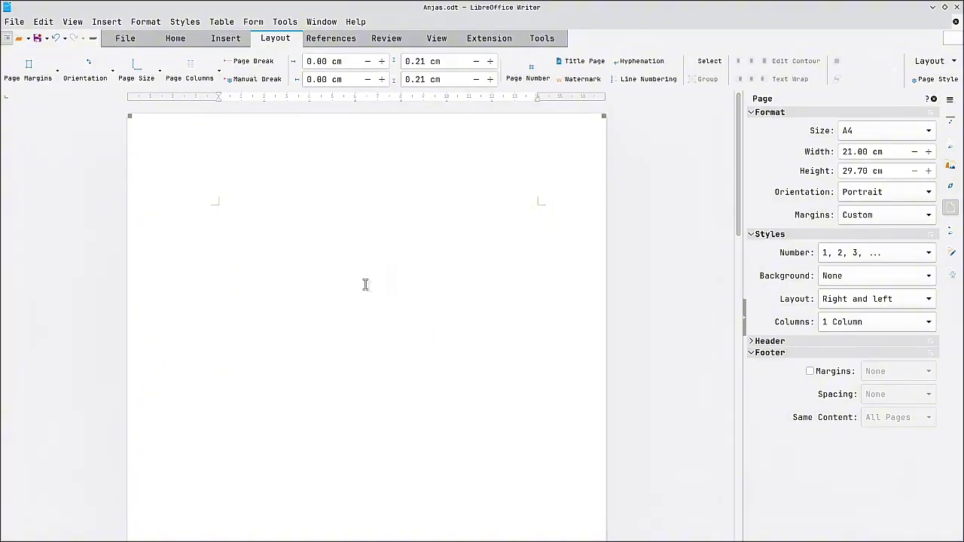
# Paste the general paper outline into KWrite, and switch back to Writer to paste the same outline into the document.
pyautogui.hotkey('alt', 'Tab')
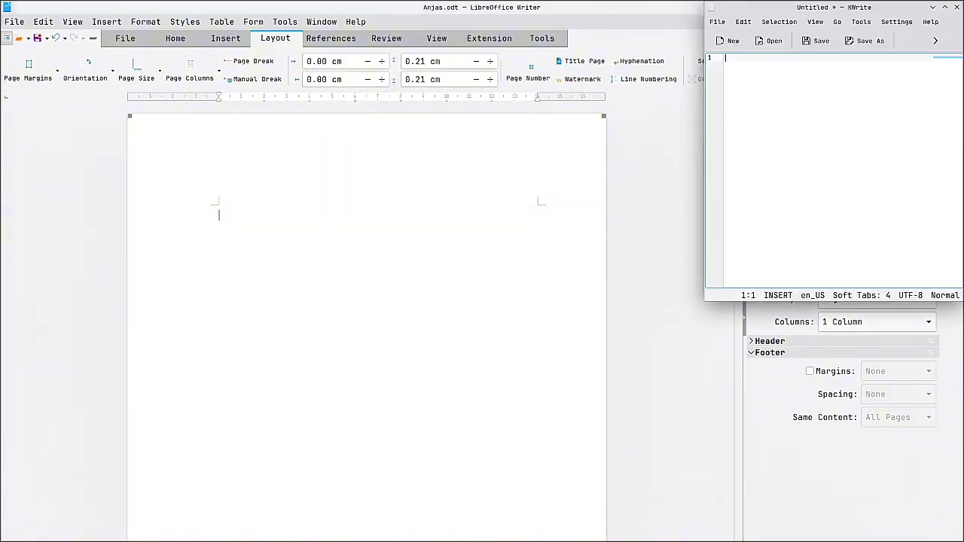
pyautogui.hotkey('ctrl', 'v')
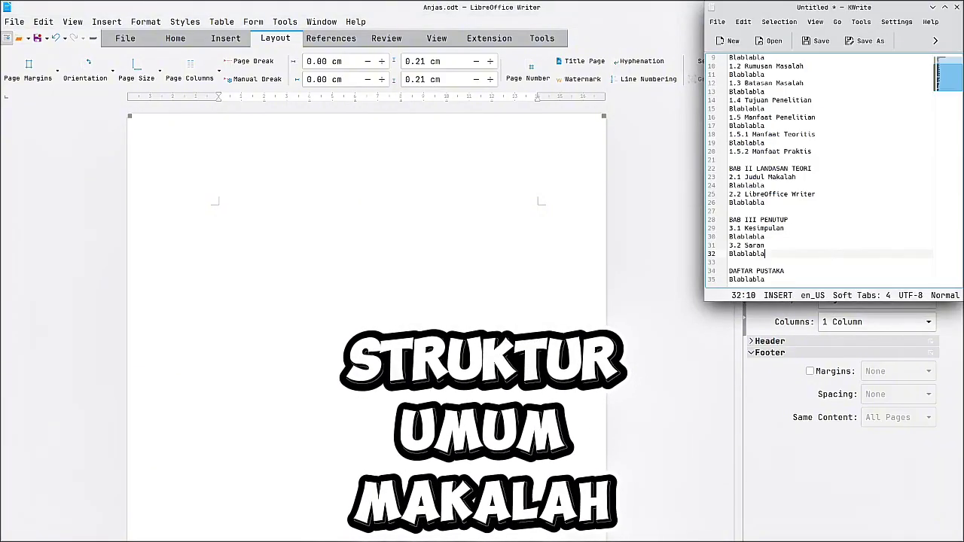
pyautogui.hotkey('alt', 'Tab')
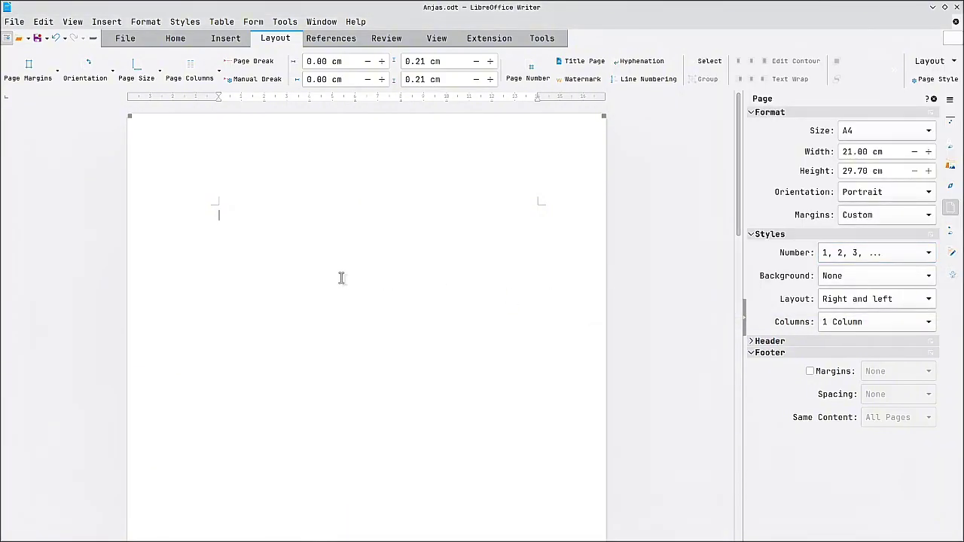
pyautogui.hotkey('ctrl', 'v')
pyautogui.scroll(-3, 392, 324)
pyautogui.scroll(15, 389, 324)
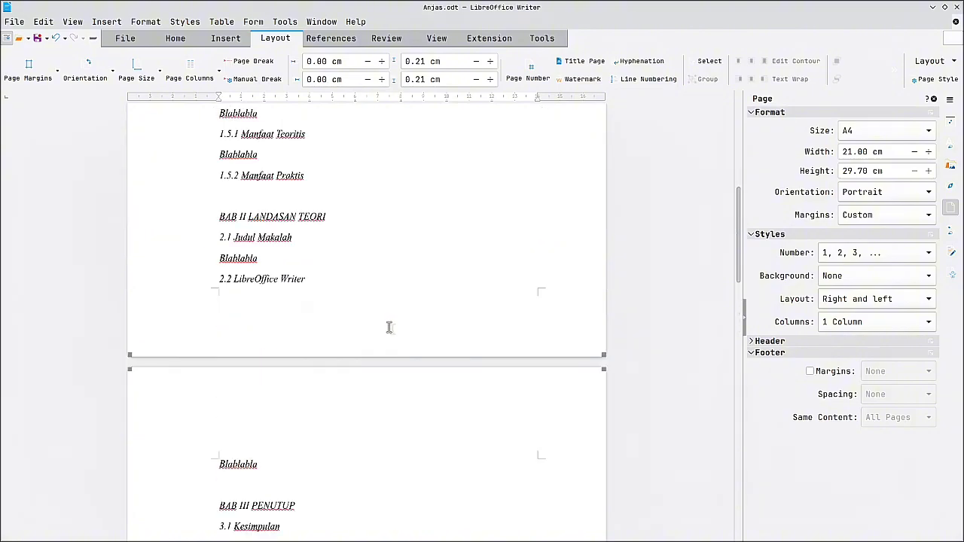
# Remove the italic formatting from all text in the document.
pyautogui.hotkey('ctrl', 'a')
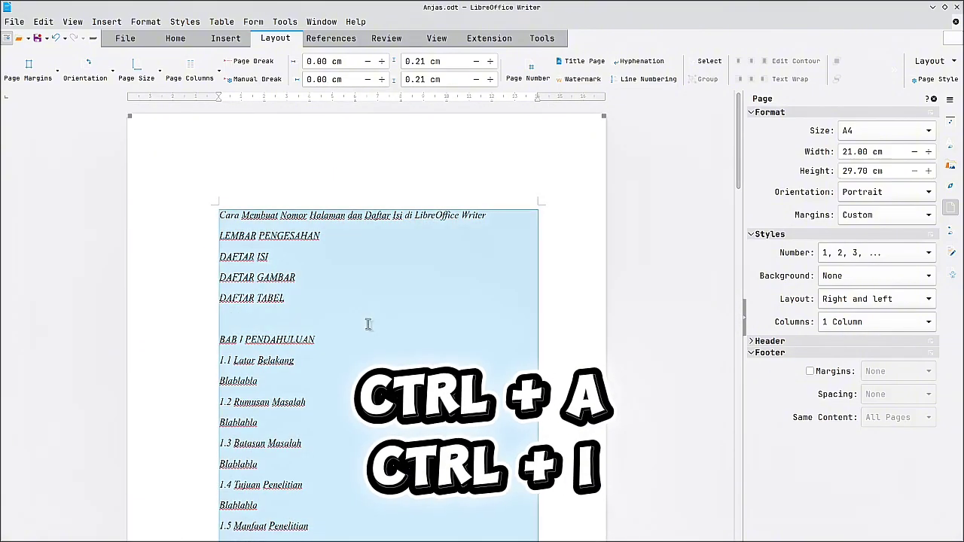
pyautogui.scroll(-15, 323, 177)
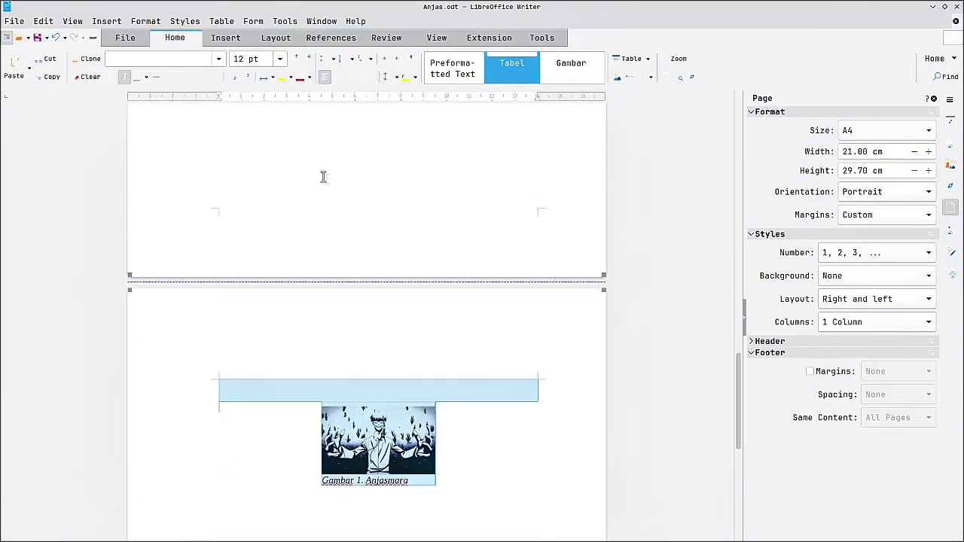
pyautogui.scroll(10, 318, 256)
pyautogui.scroll(5, 319, 257)
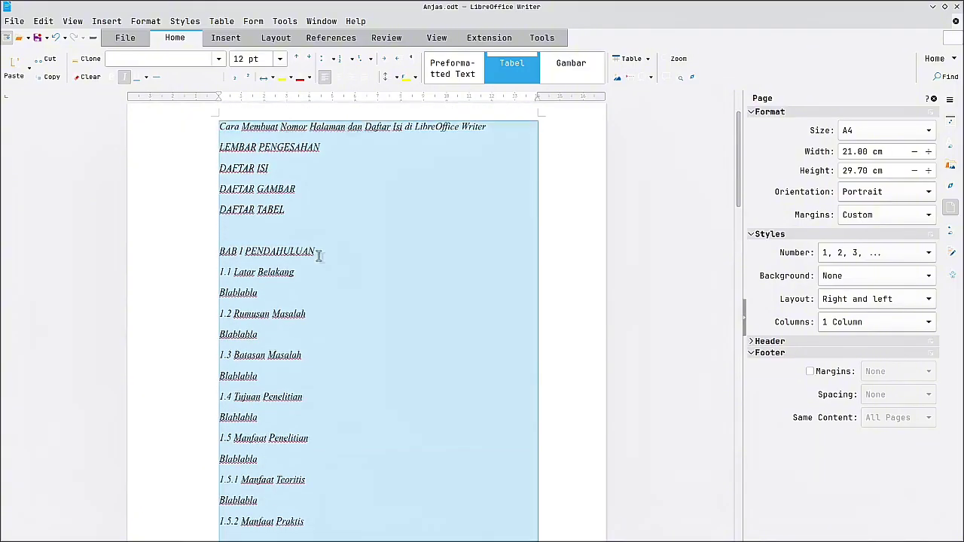
pyautogui.scroll(-15, 318, 256)
pyautogui.scroll(10, 318, 256)
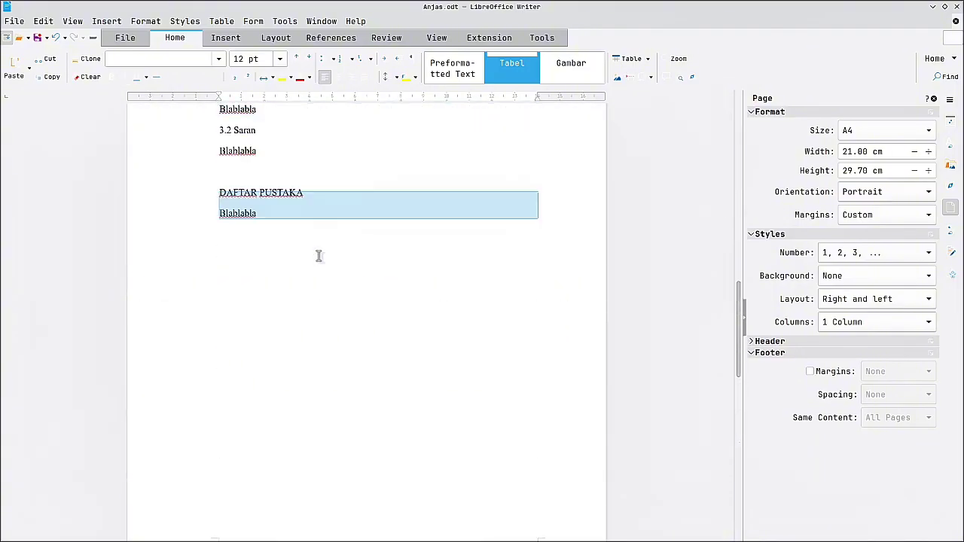
pyautogui.scroll(3, 318, 256)
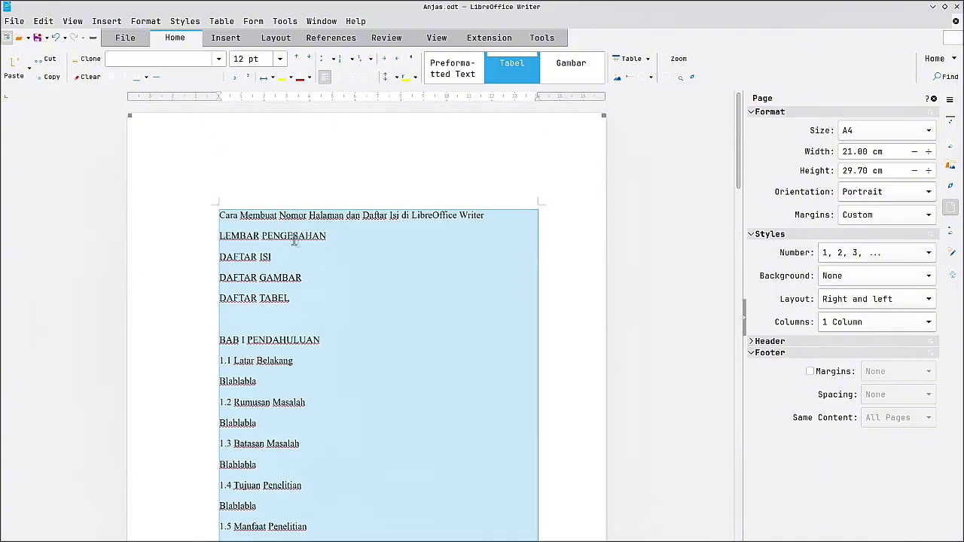
pyautogui.click(294, 240)
pyautogui.scroll(-1, 332, 290)
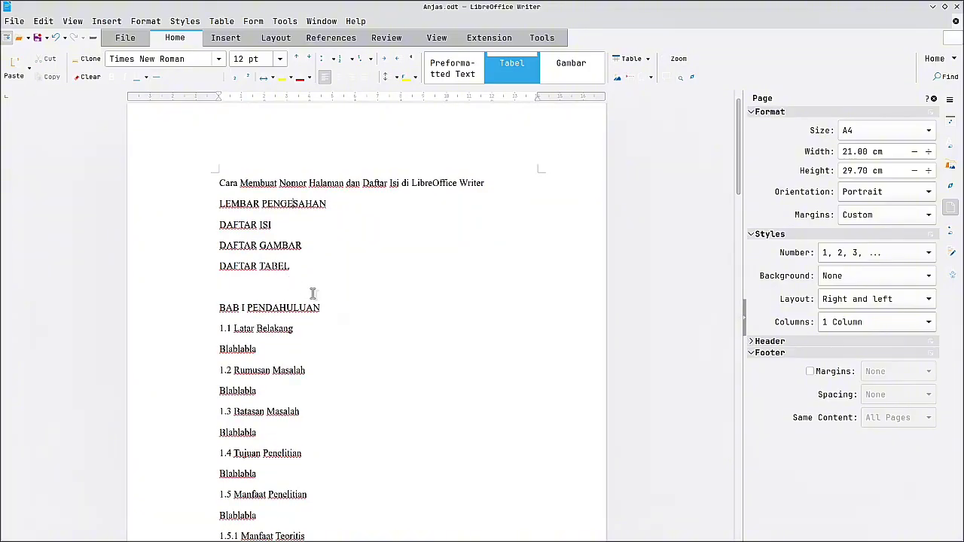
# Examine the pasted outline, including the chapters and the title, LEMBAR PENGESAHAN, DAFTAR ISI, DAFTAR GAMBAR and DAFTAR TABEL lines.
pyautogui.scroll(-20, 313, 294)
pyautogui.scroll(10, 313, 294)
pyautogui.click(408, 390)
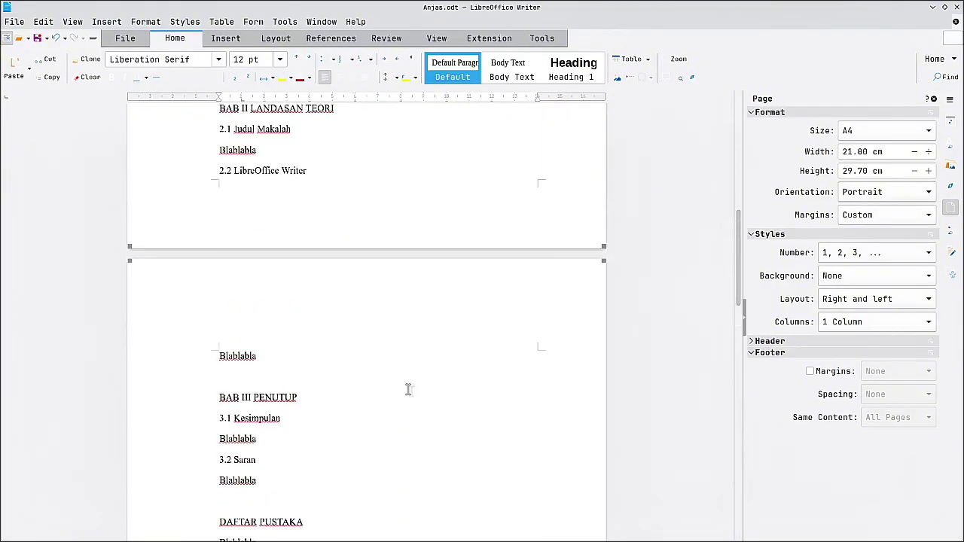
pyautogui.scroll(15, 408, 389)
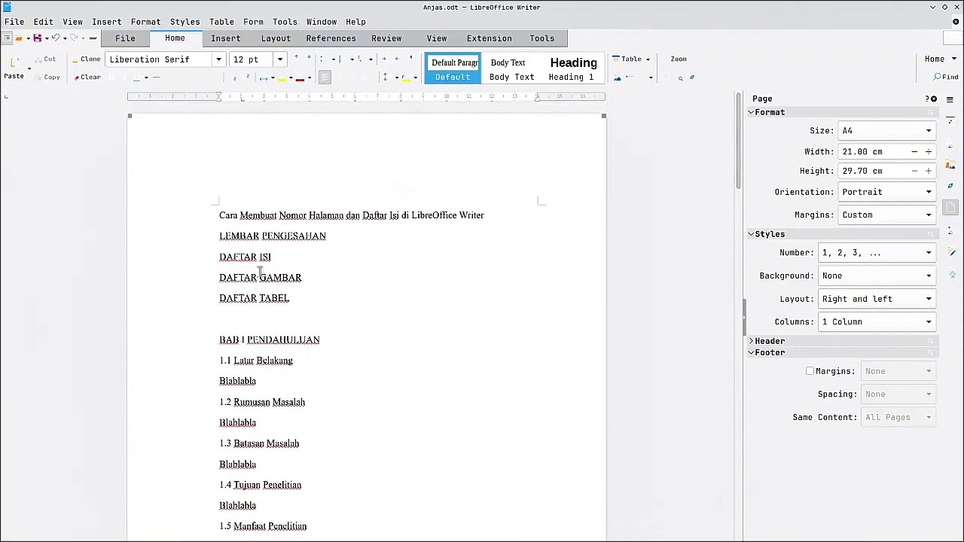
pyautogui.click(267, 215)
pyautogui.moveTo(223, 217); pyautogui.dragTo(479, 216)
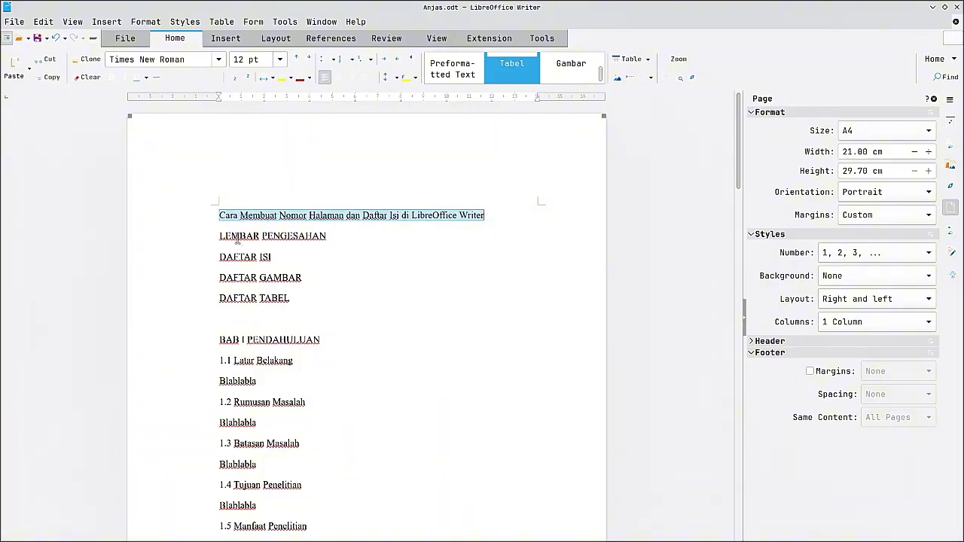
pyautogui.doubleClick(234, 236)
pyautogui.doubleClick(231, 258)
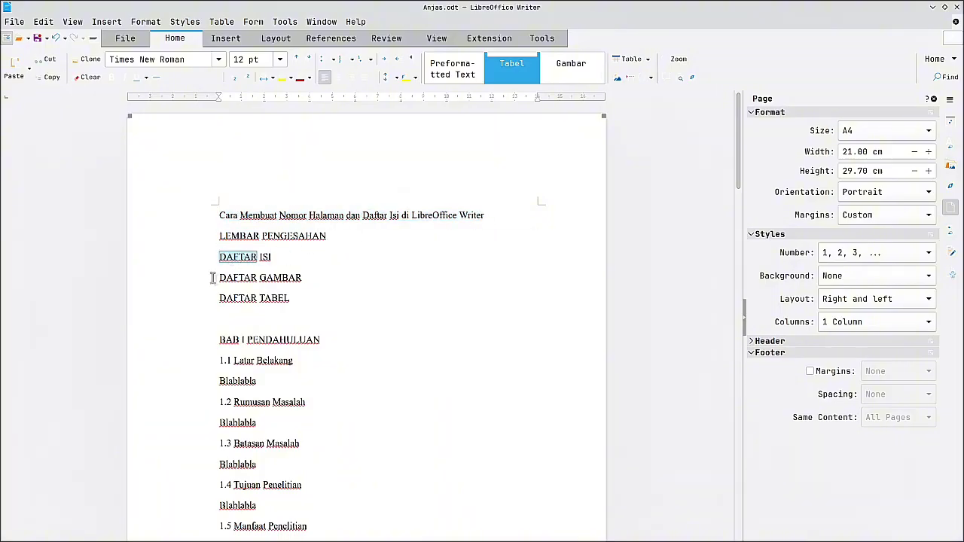
pyautogui.tripleClick(241, 278)
pyautogui.click(231, 295)
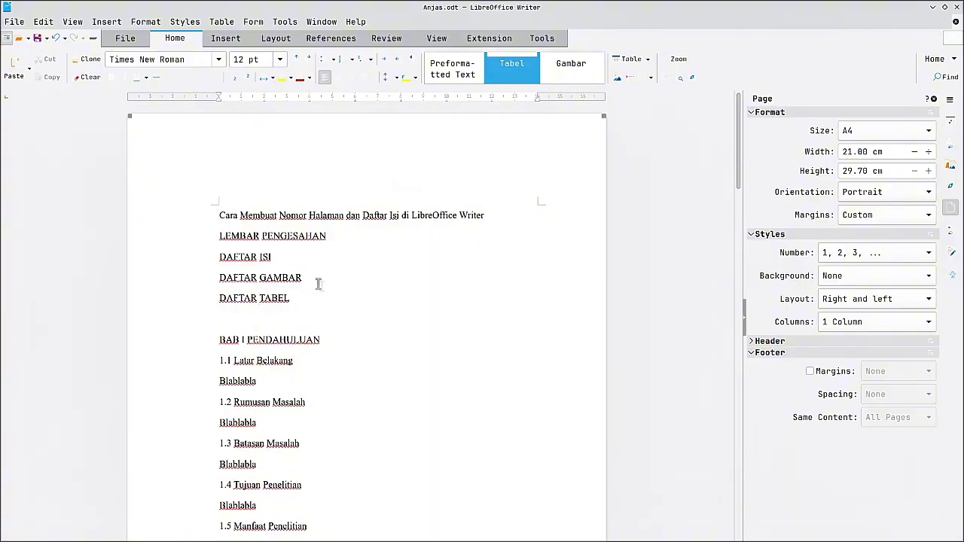
# Insert page breaks before LEMBAR PENGESAHAN, DAFTAR ISI, DAFTAR GAMBAR and DAFTAR TABEL so each starts on its own page.
pyautogui.hotkey('ctrl', 'Return')
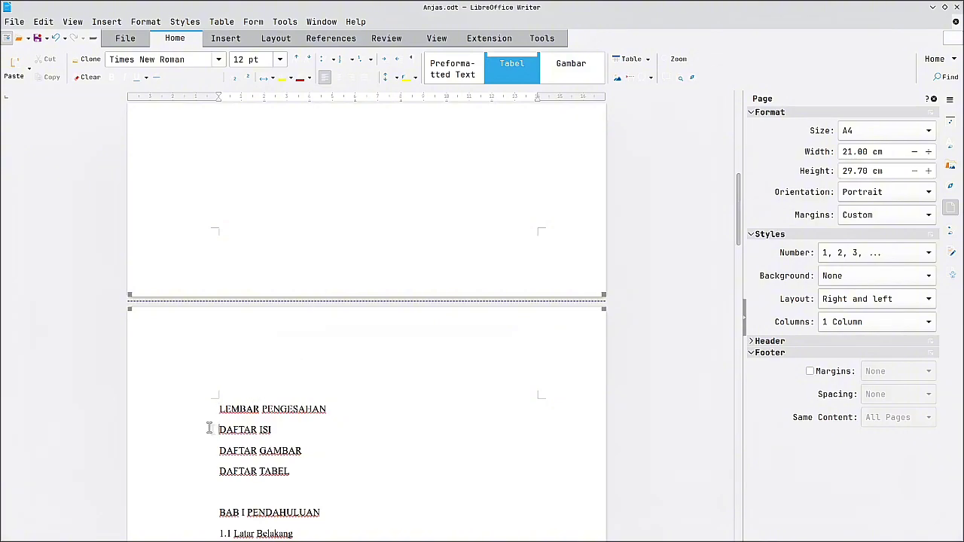
pyautogui.press('Down')
pyautogui.hotkey('ctrl', 'Return')
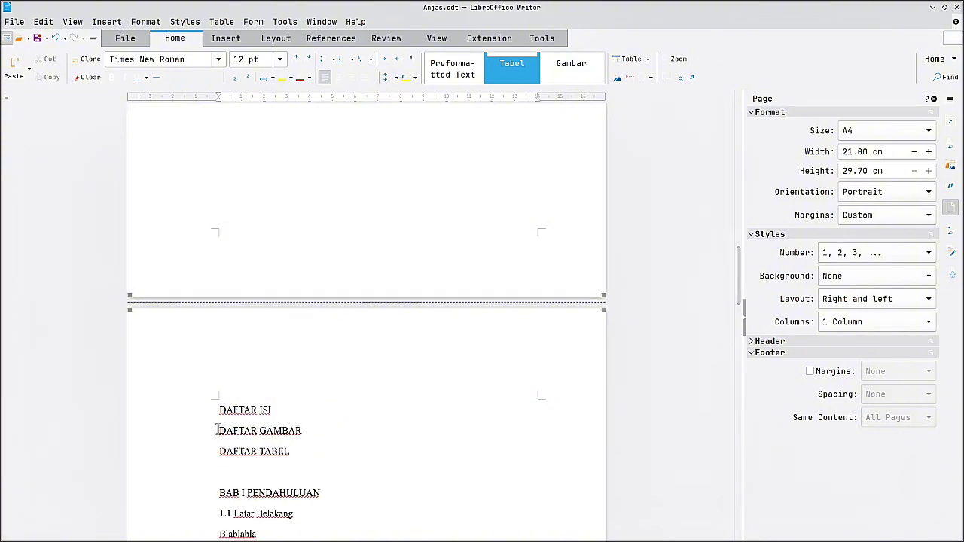
pyautogui.press('Down')
pyautogui.hotkey('ctrl', 'Return')
pyautogui.press('Down')
pyautogui.hotkey('ctrl', 'Return')
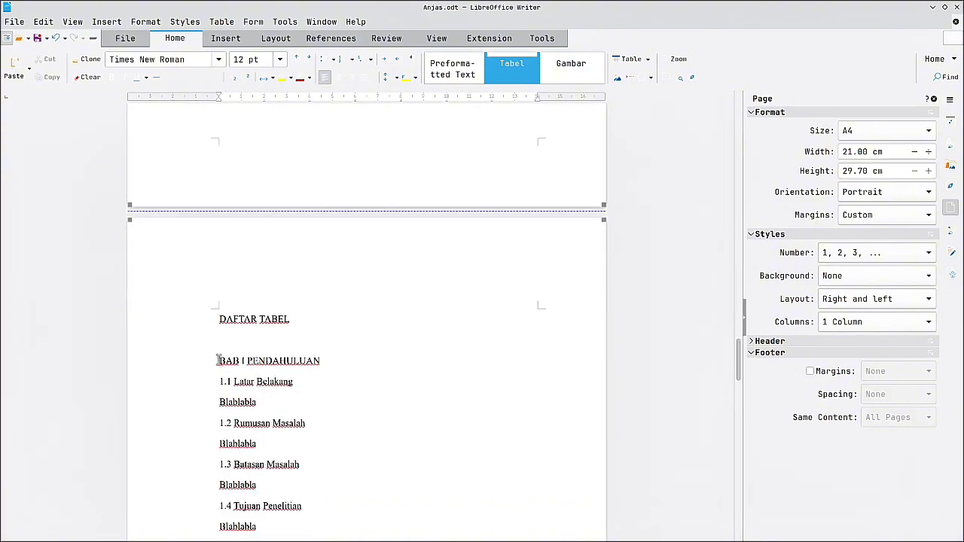
# Insert page breaks before BAB II LANDASAN TEORI, BAB III PENUTUP and DAFTAR PUSTAKA.
pyautogui.scroll(-3, 226, 404)
pyautogui.scroll(-2, 223, 403)
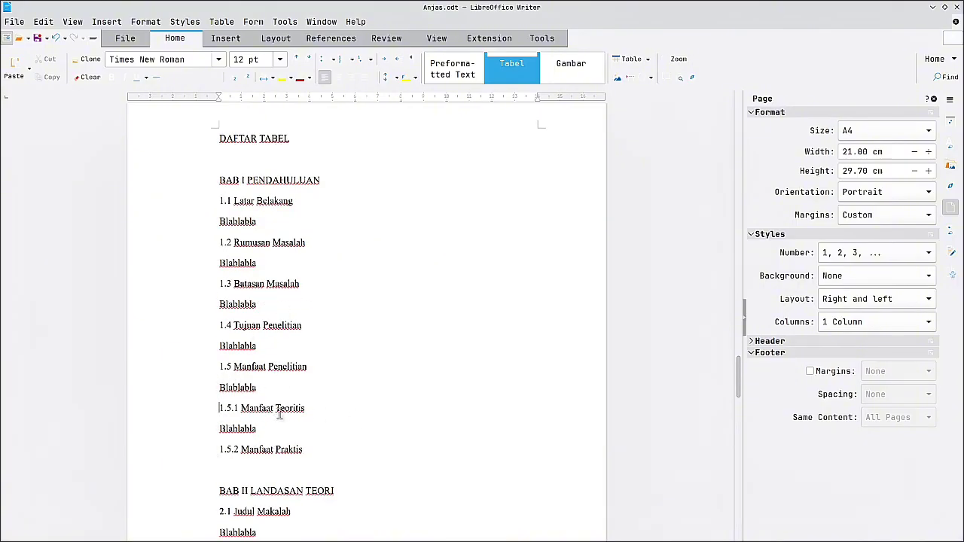
pyautogui.scroll(-4, 277, 337)
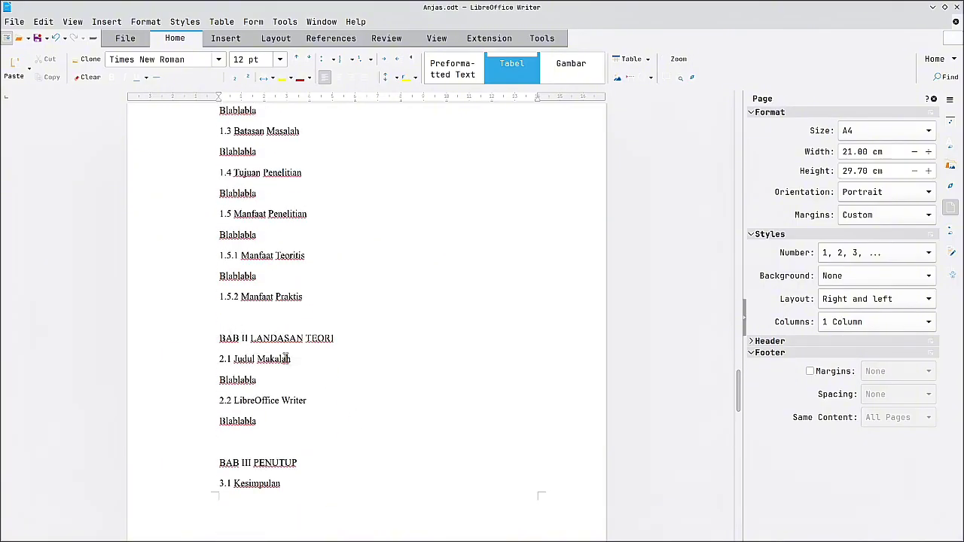
pyautogui.hotkey('ctrl', 'Return')
pyautogui.scroll(-6, 284, 359)
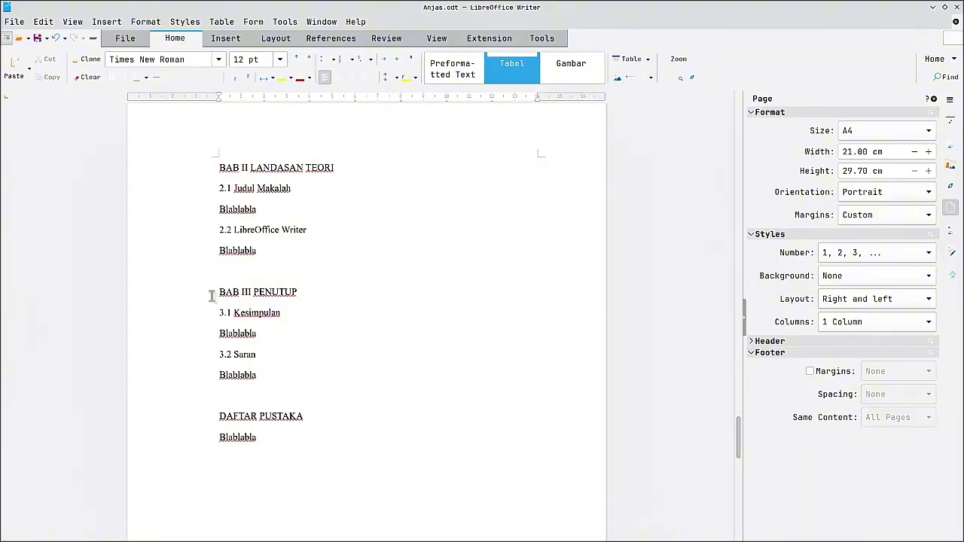
pyautogui.click(212, 295)
pyautogui.hotkey('ctrl', 'Return')
pyautogui.hotkey('ctrl', 'Return')
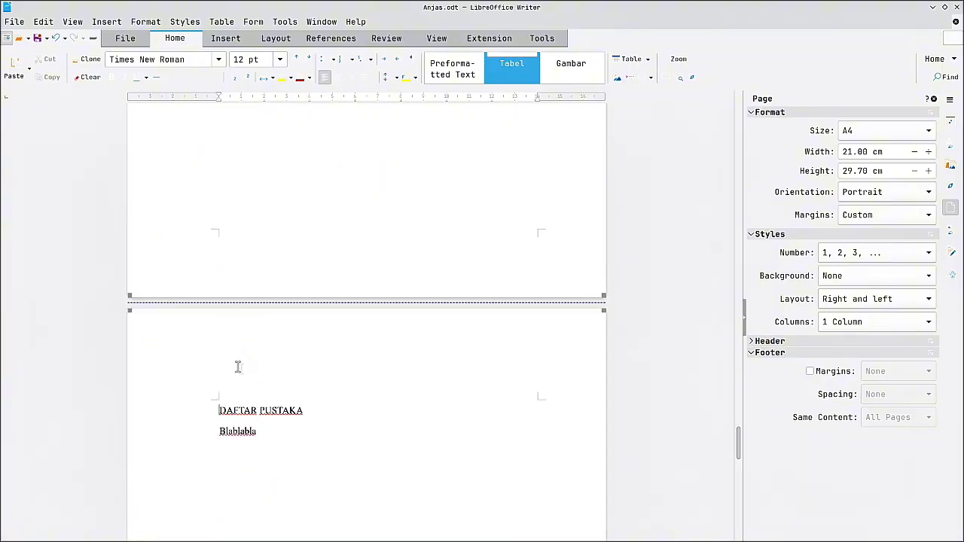
# Review the page breaks across the document, from DAFTAR PUSTAKA and the title page to DAFTAR TABEL and BAB I PENDAHULUAN.
pyautogui.scroll(-6, 237, 366)
pyautogui.scroll(16, 237, 366)
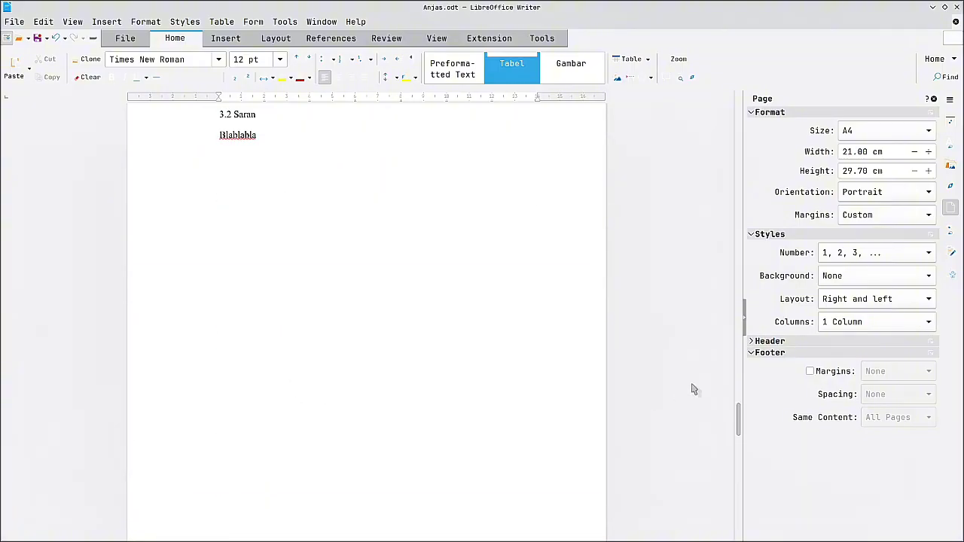
pyautogui.moveTo(738, 419); pyautogui.dragTo(738, 107)
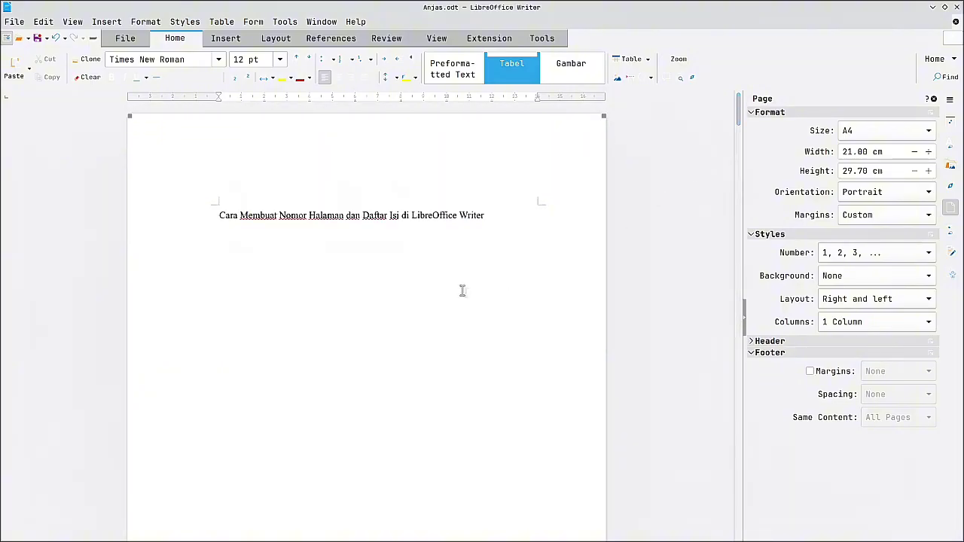
pyautogui.scroll(-15, 308, 318)
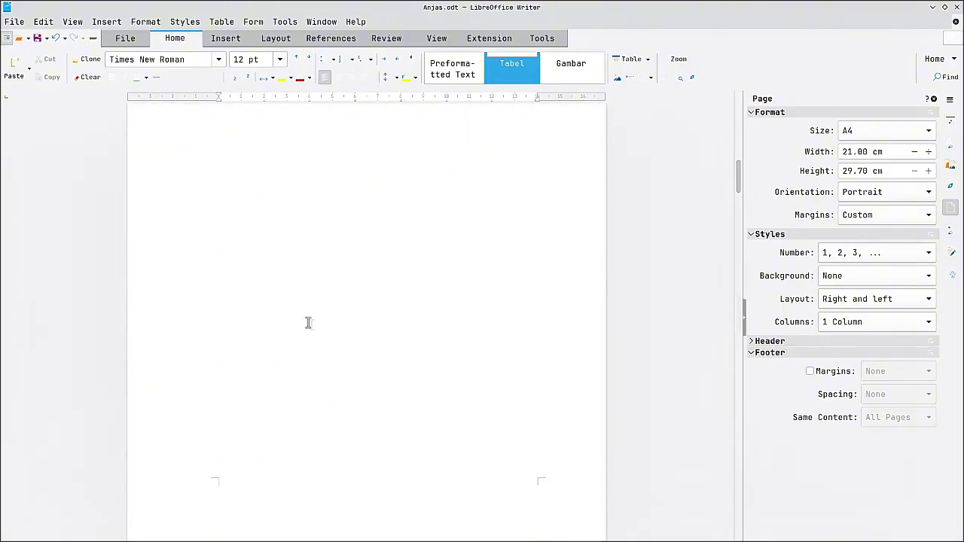
pyautogui.scroll(-15, 308, 323)
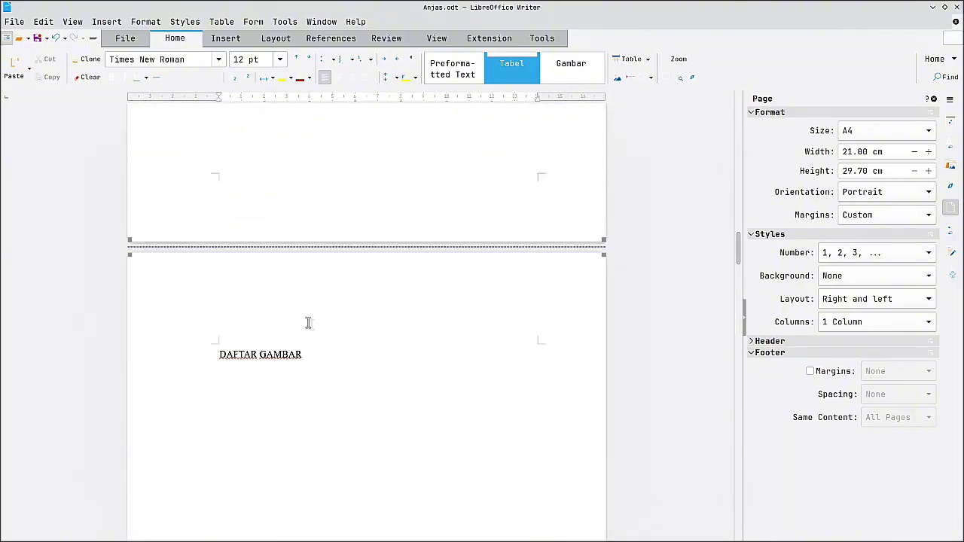
pyautogui.scroll(-10, 308, 322)
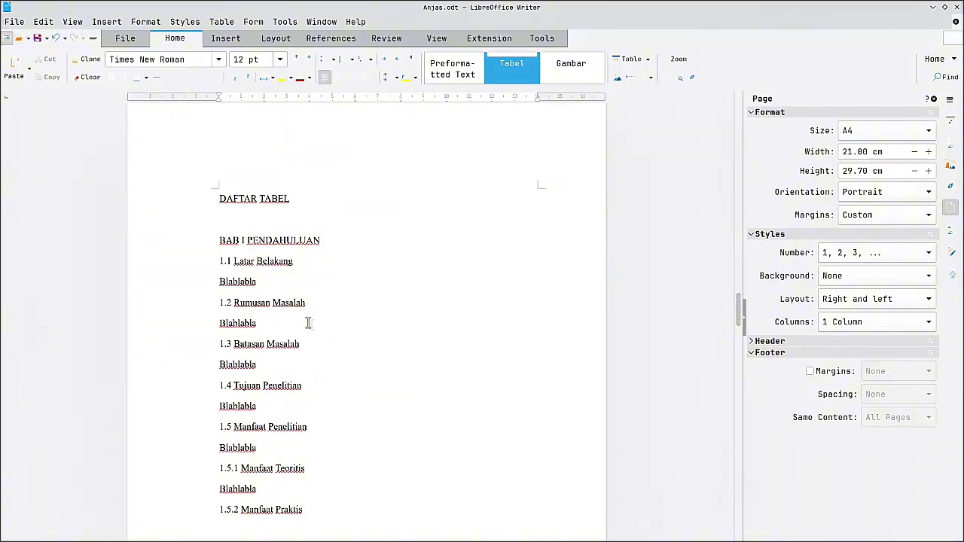
pyautogui.scroll(-3, 308, 322)
pyautogui.scroll(3, 316, 320)
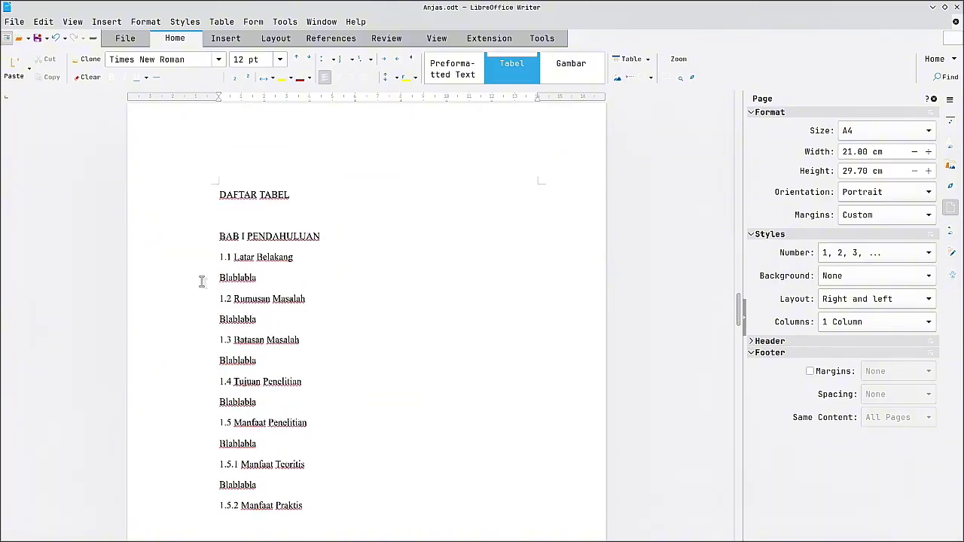
pyautogui.scroll(3, 202, 281)
pyautogui.moveTo(742, 307); pyautogui.dragTo(758, 90)
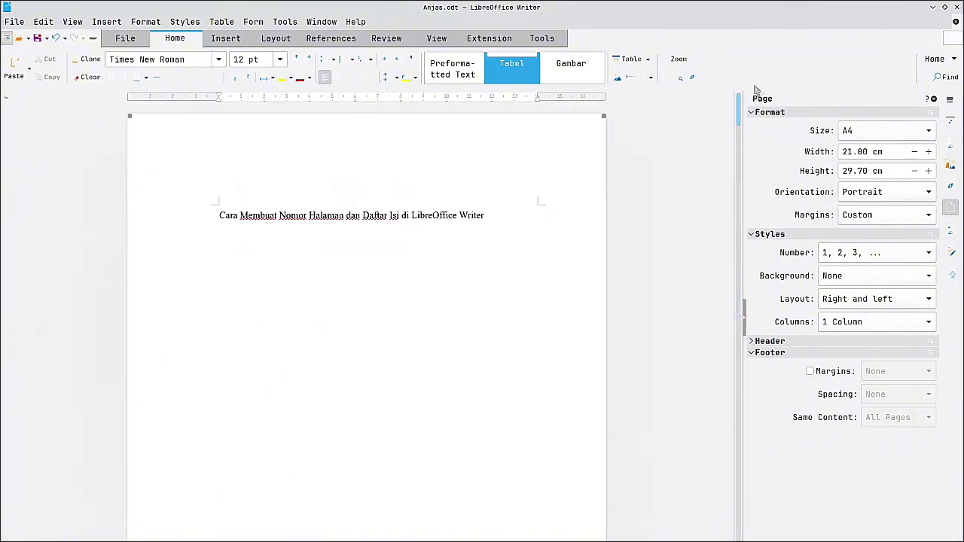
# Set the title line on the first page to 14 pt, try bold on it and undo the bold.
pyautogui.tripleClick(277, 215)
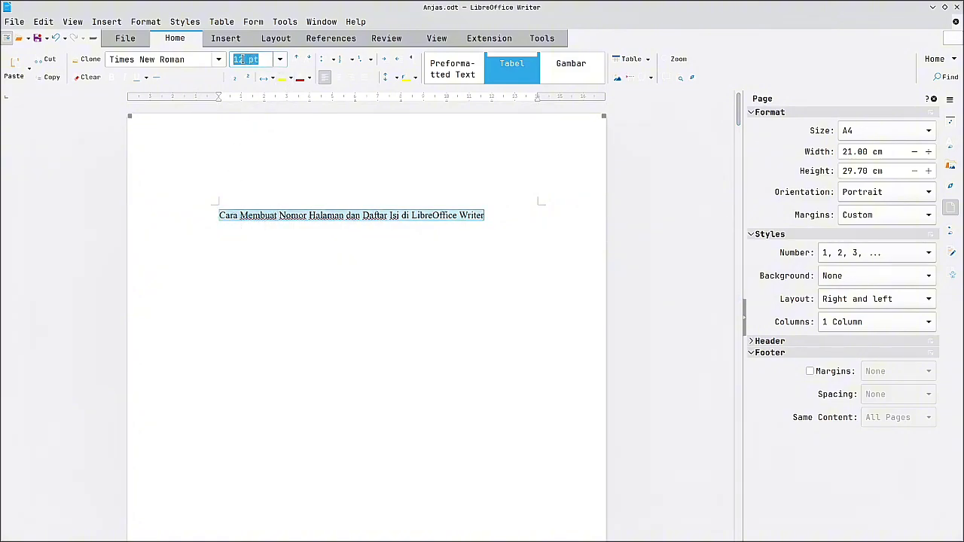
pyautogui.write('14')
pyautogui.press('Return')
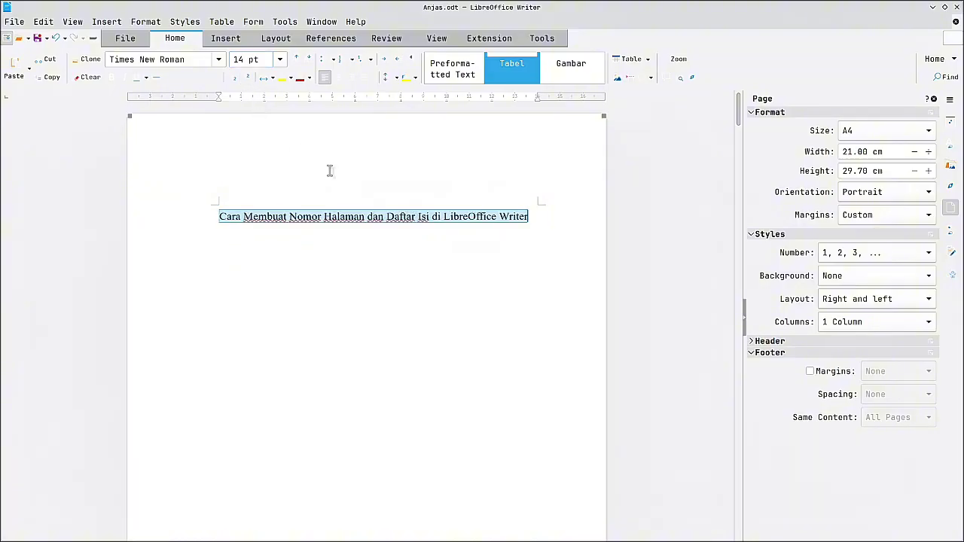
pyautogui.hotkey('ctrl', 'b')
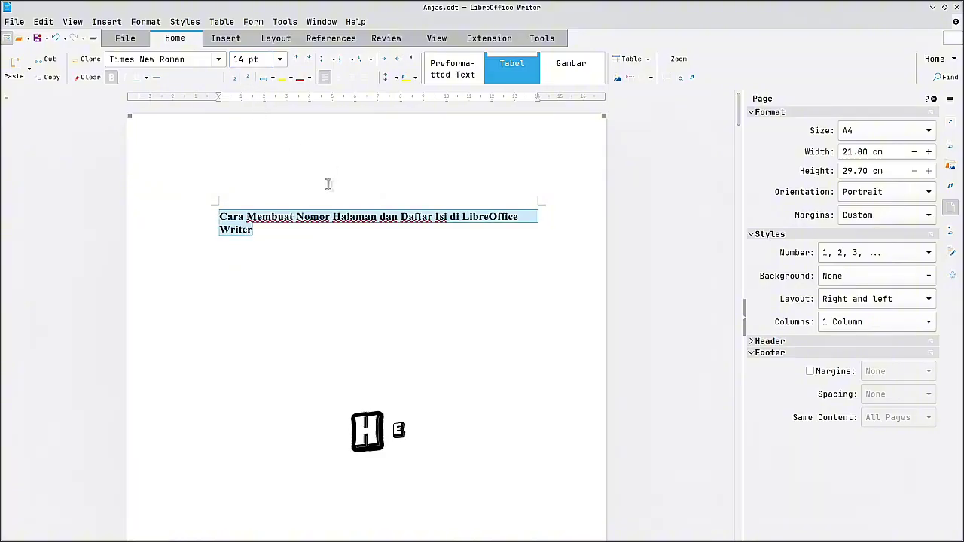
pyautogui.hotkey('ctrl', 'z')
# Apply the Heading 1 paragraph style to the title line on the first page.
pyautogui.scroll(5, 560, 76)
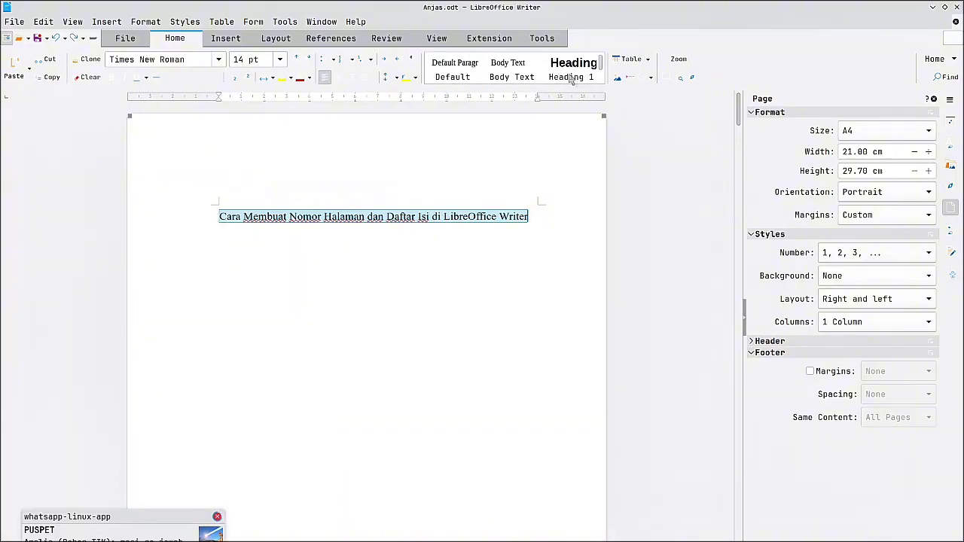
pyautogui.click(571, 77)
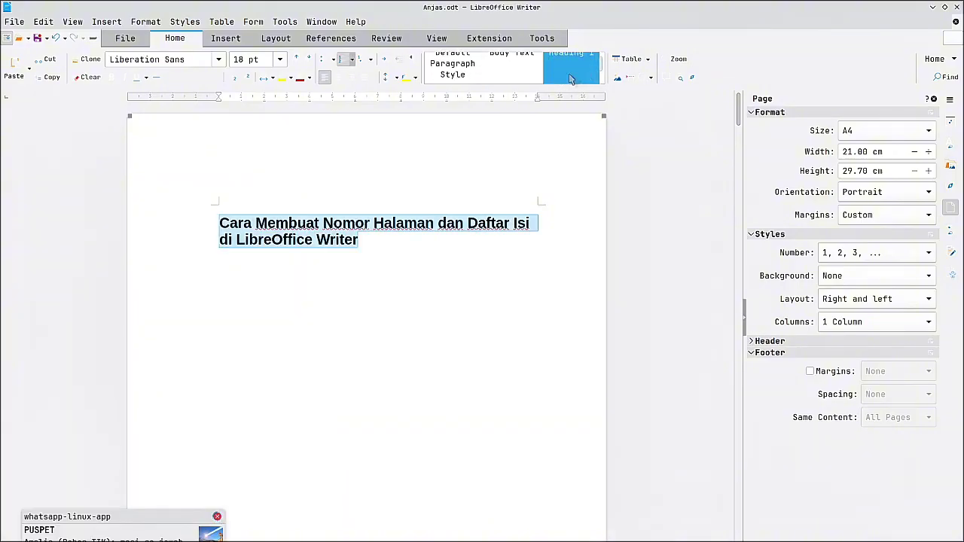
pyautogui.rightClick(571, 80)
pyautogui.click(550, 71)
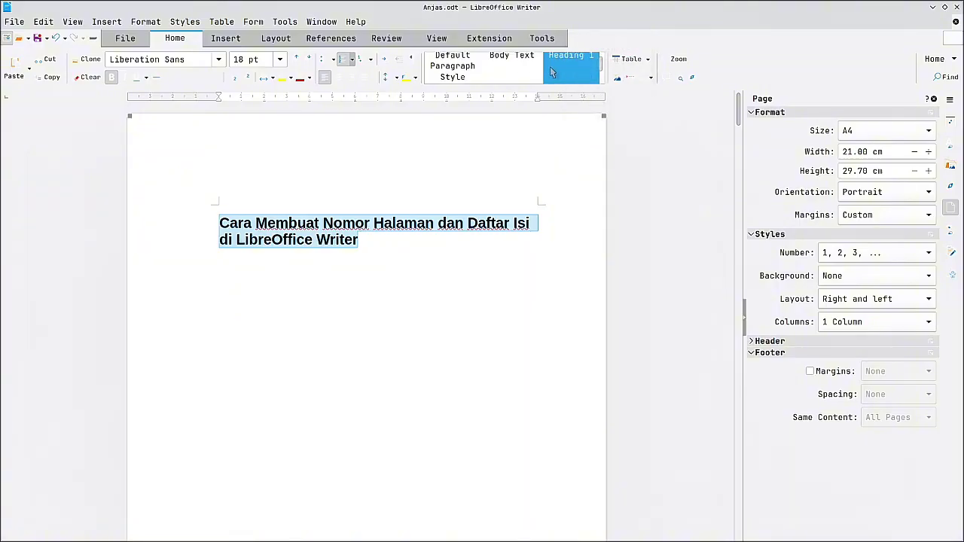
pyautogui.scroll(-1, 565, 76)
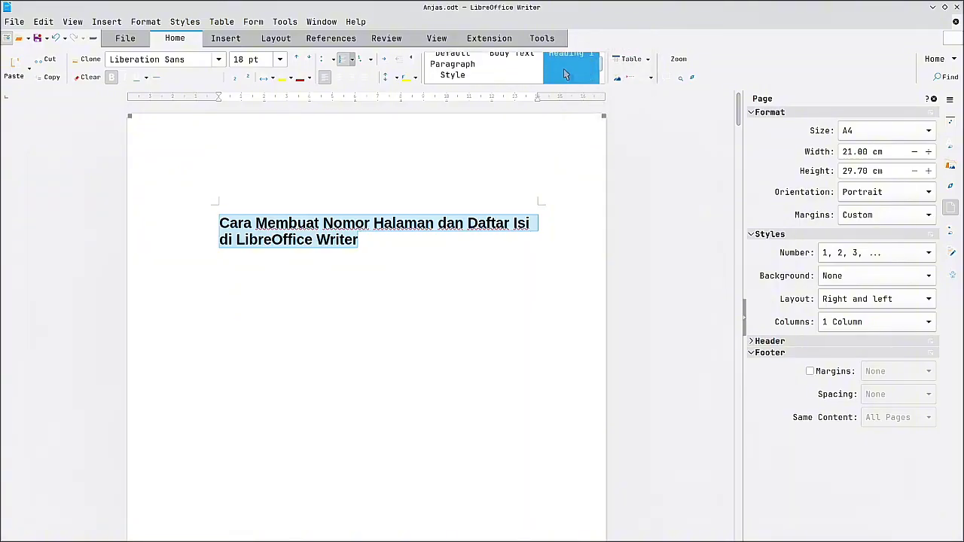
pyautogui.rightClick(565, 77)
pyautogui.click(557, 74)
# Edit the Heading 1 paragraph style to use the Times New Roman font at 14 pt.
pyautogui.click(949, 99)
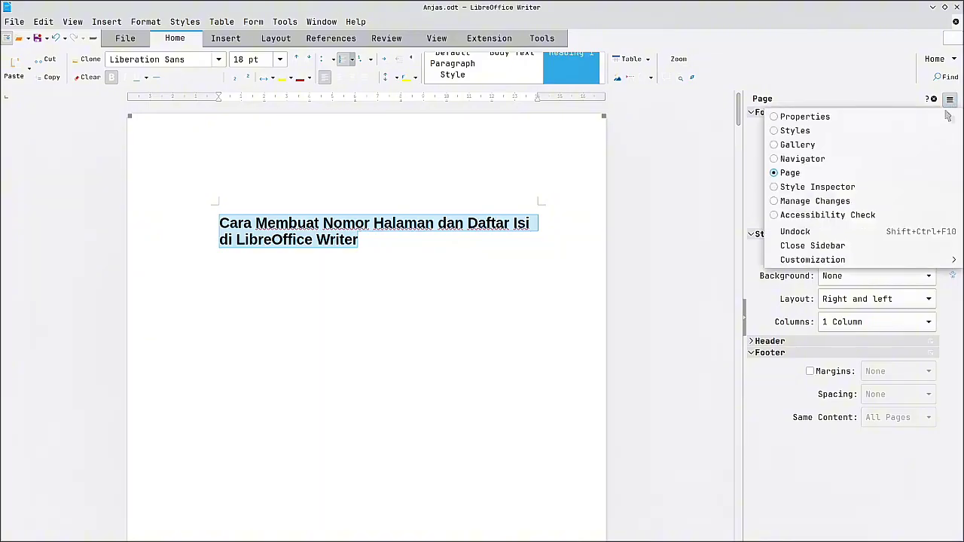
pyautogui.click(795, 132)
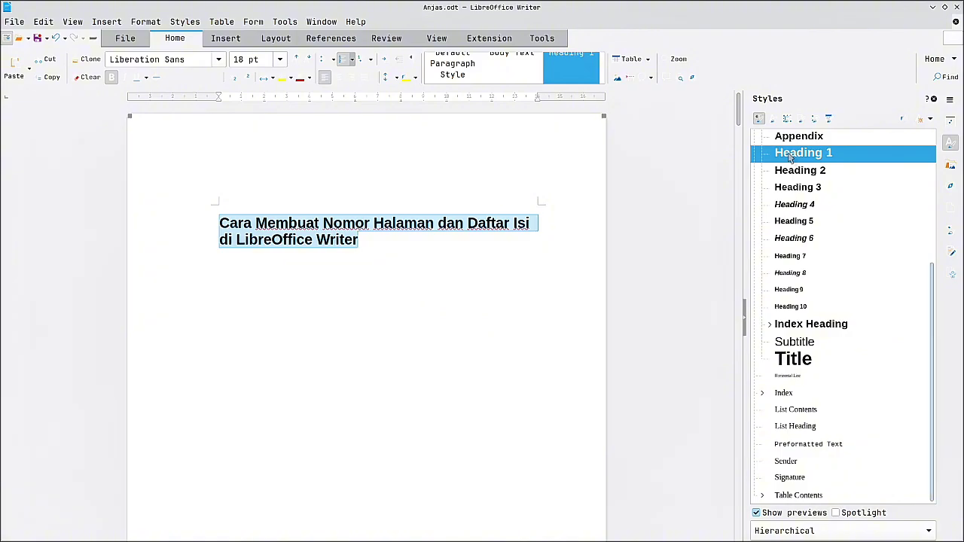
pyautogui.rightClick(790, 156)
pyautogui.click(814, 177)
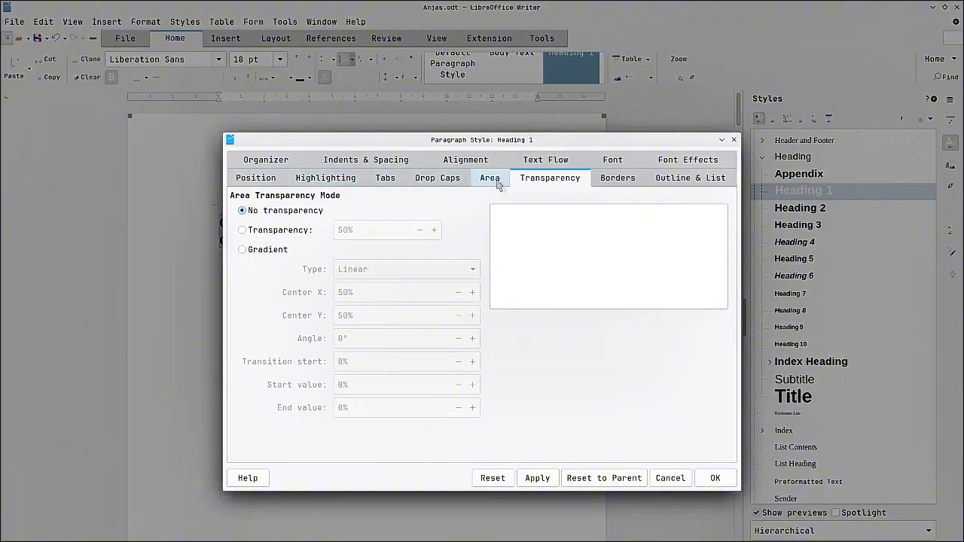
pyautogui.click(613, 160)
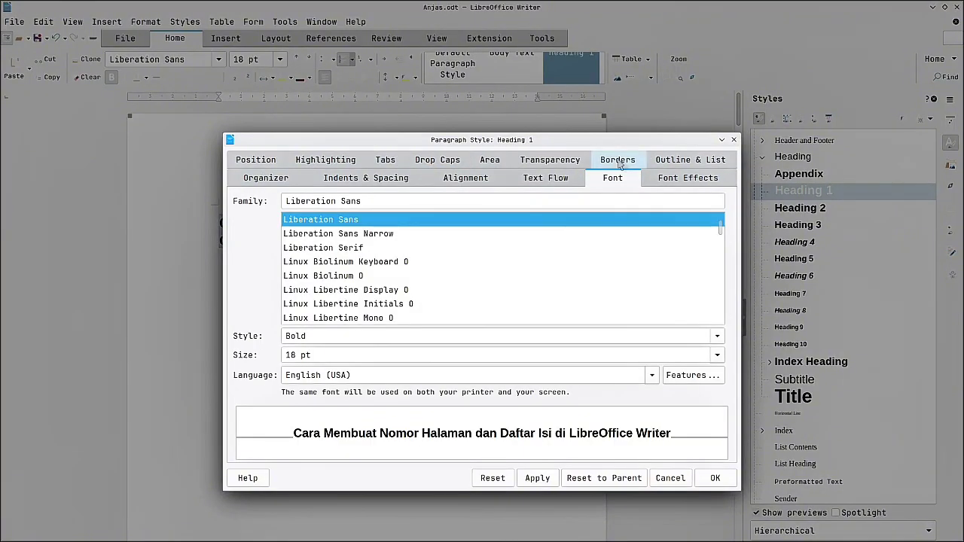
pyautogui.click(319, 355)
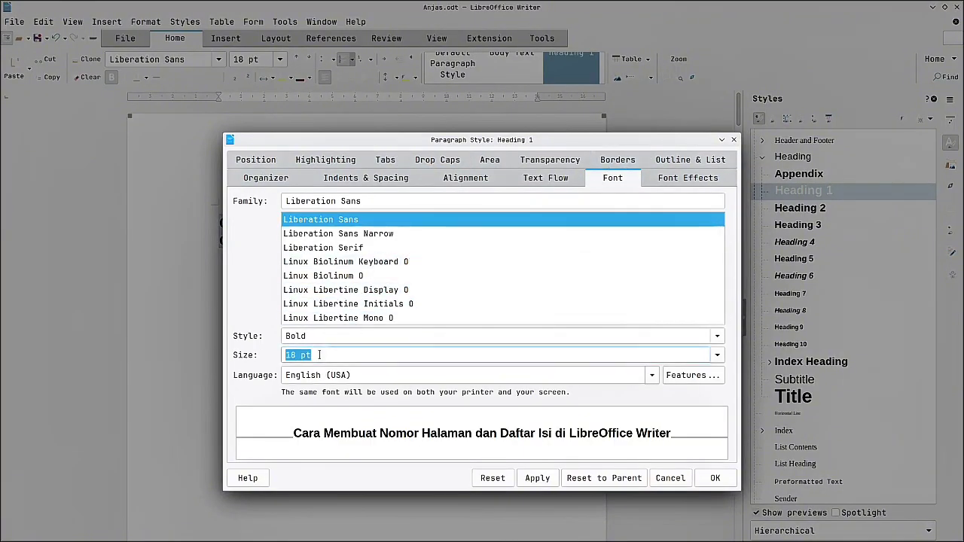
pyautogui.write('4')
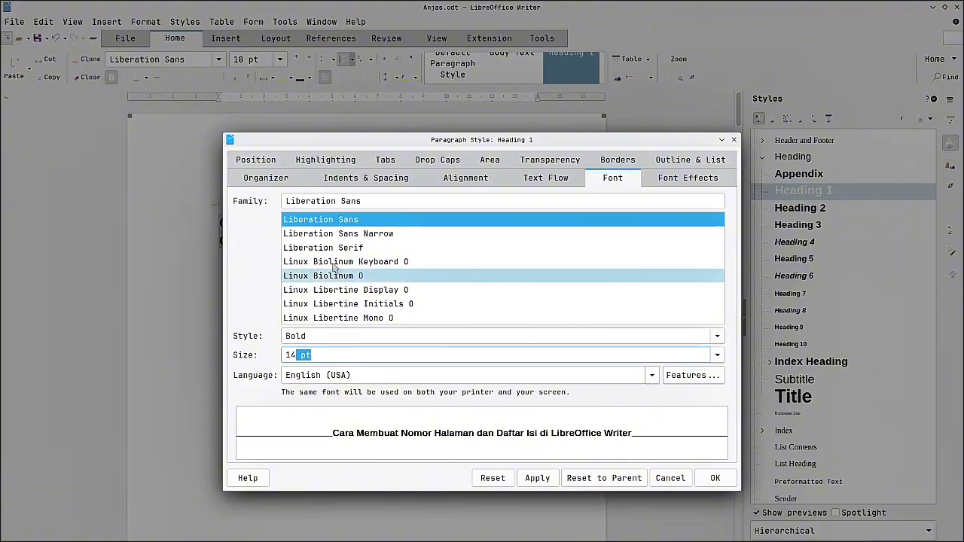
pyautogui.click(390, 201)
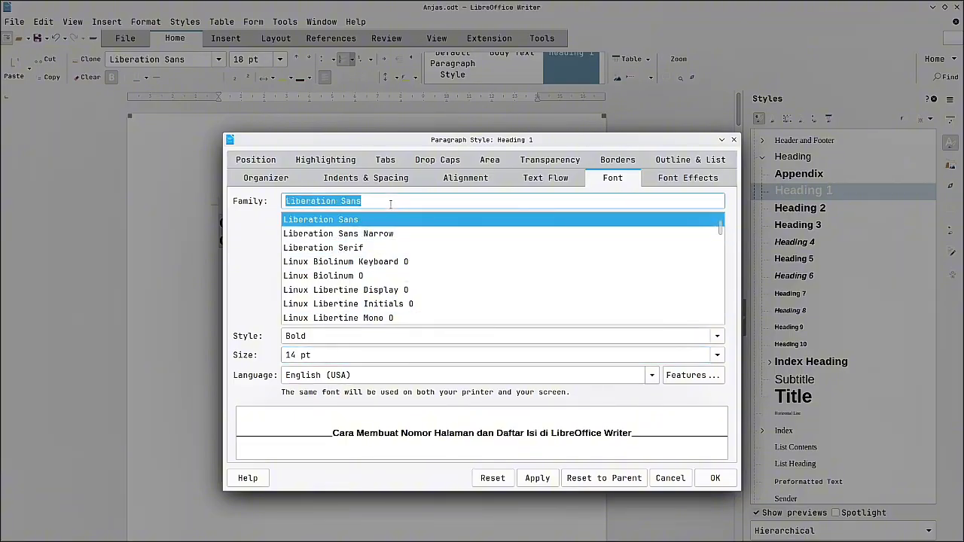
pyautogui.write('Times New Roman')
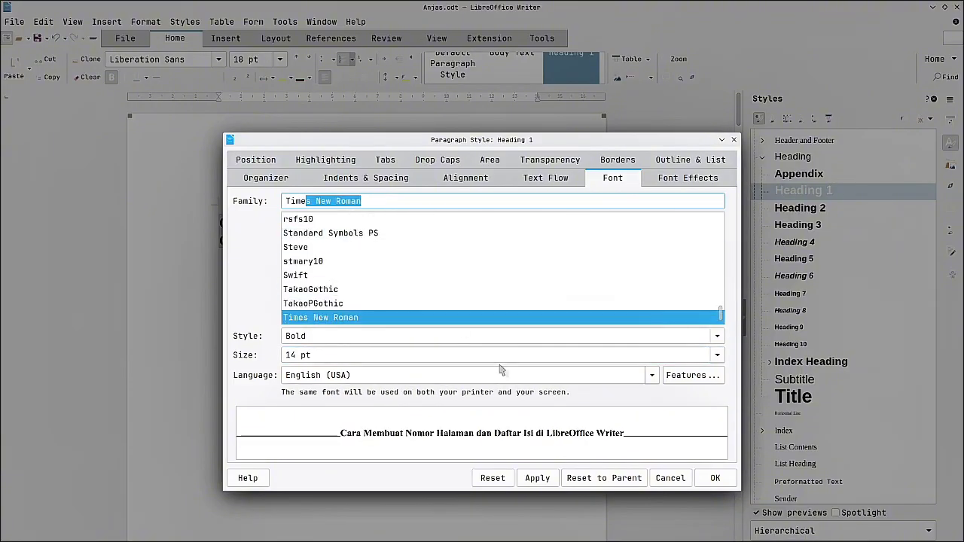
pyautogui.click(547, 477)
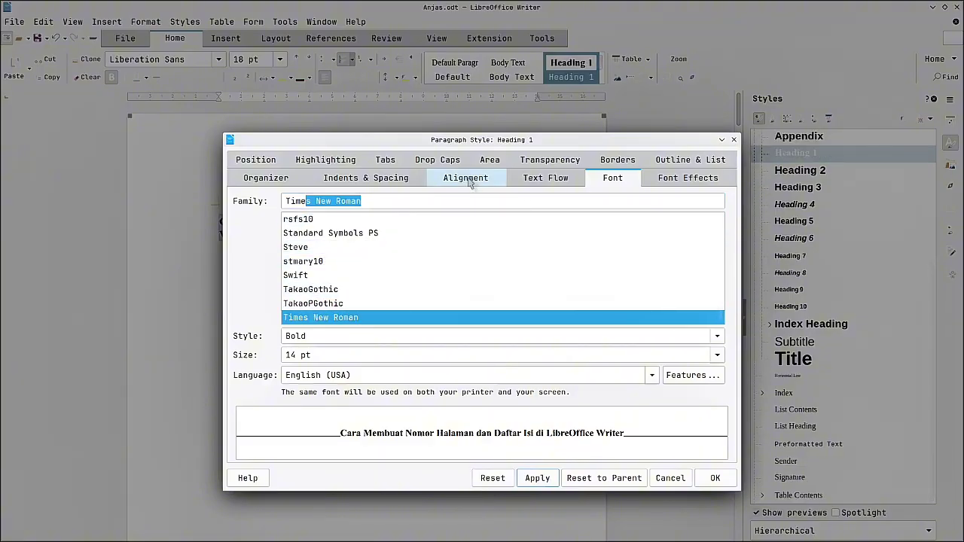
pyautogui.click(713, 479)
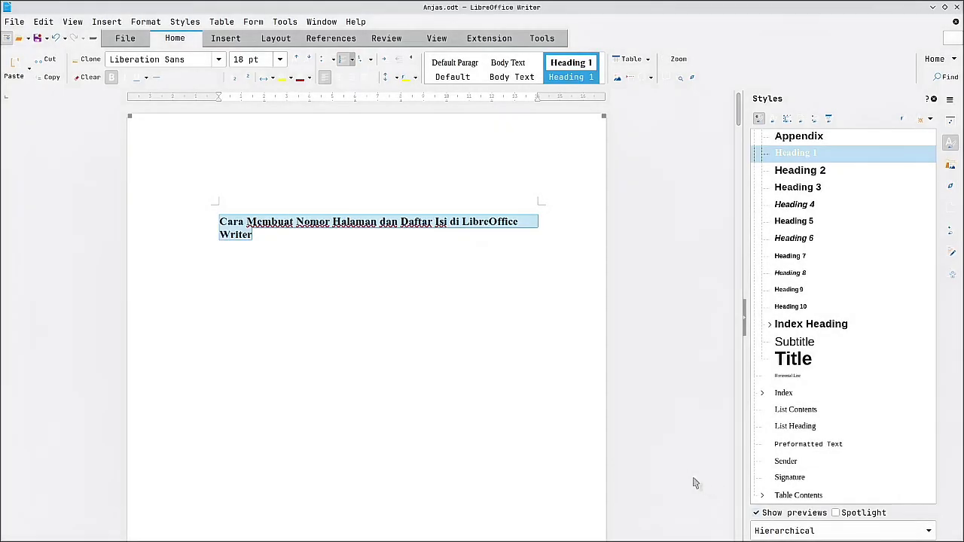
# Centre the title "Cara Membuat Nomor Halaman dan Daftar Isi di LibreOffice Writer" on the first page.
pyautogui.click(256, 235)
pyautogui.keyDown('shift'); pyautogui.click(216, 221); pyautogui.keyUp('shift')
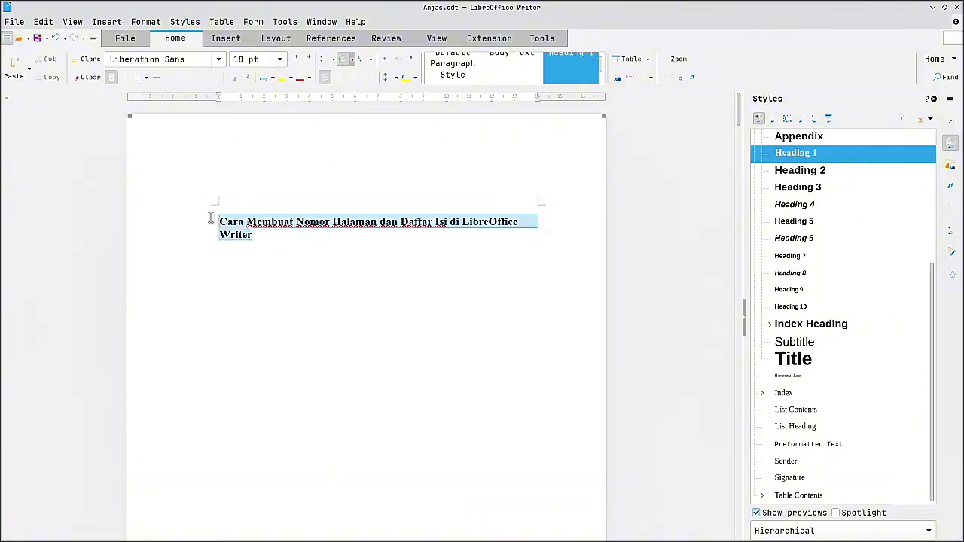
pyautogui.hotkey('ctrl', 'e')
pyautogui.click(413, 242)
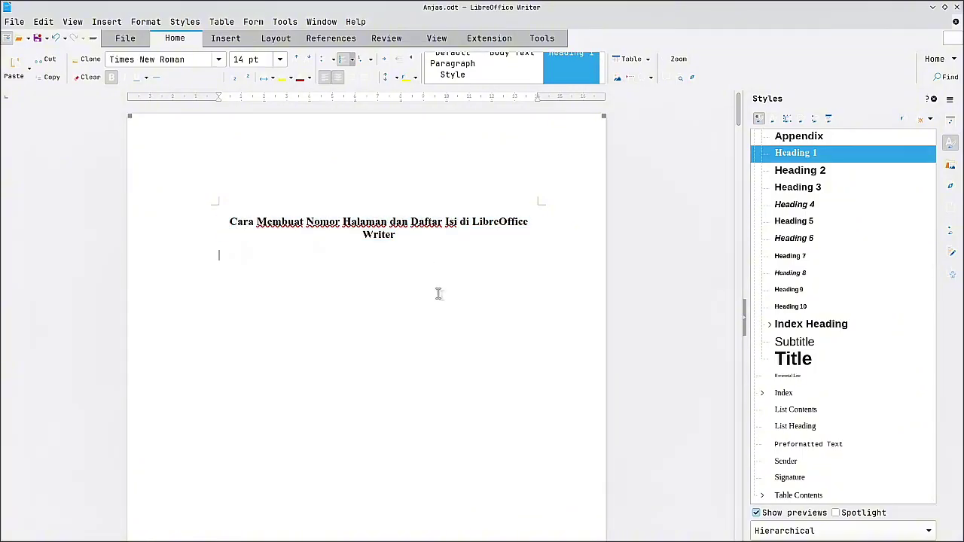
# Apply the Heading 1 paragraph style to the LEMBAR PENGESAHAN line on the second page.
pyautogui.scroll(-2, 439, 294)
pyautogui.scroll(1, 439, 293)
pyautogui.scroll(-4, 346, 404)
pyautogui.scroll(-5, 344, 403)
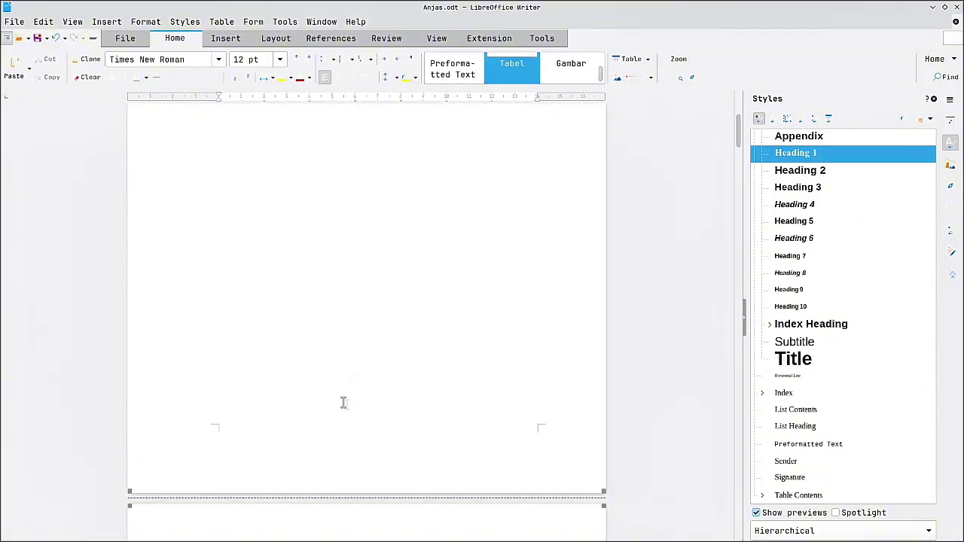
pyautogui.scroll(9, 341, 400)
pyautogui.scroll(-3, 357, 290)
pyautogui.scroll(-3, 360, 288)
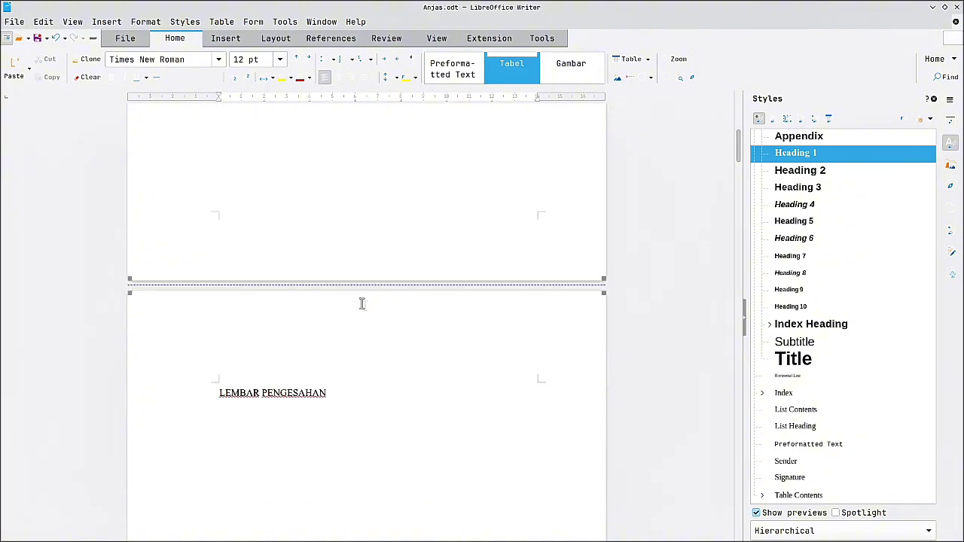
pyautogui.click(334, 397)
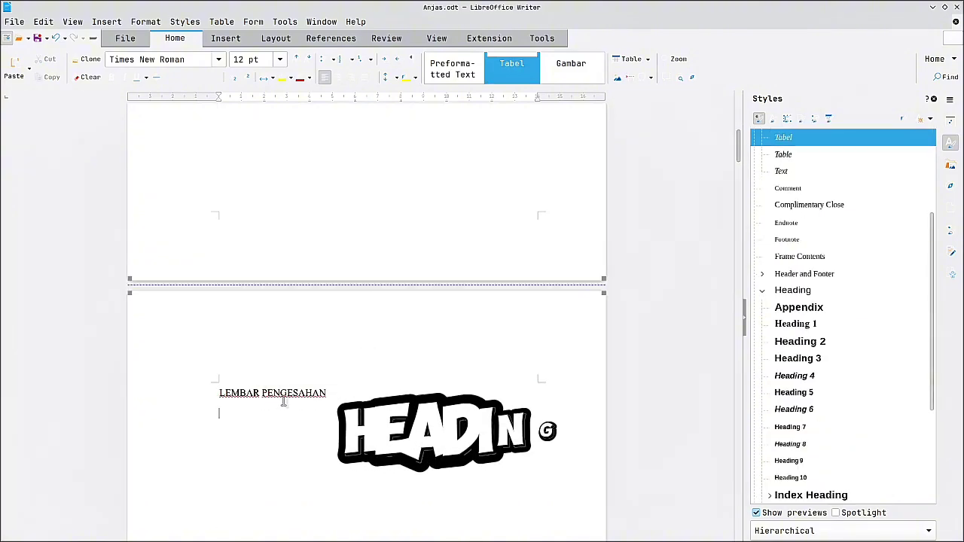
pyautogui.tripleClick(241, 392)
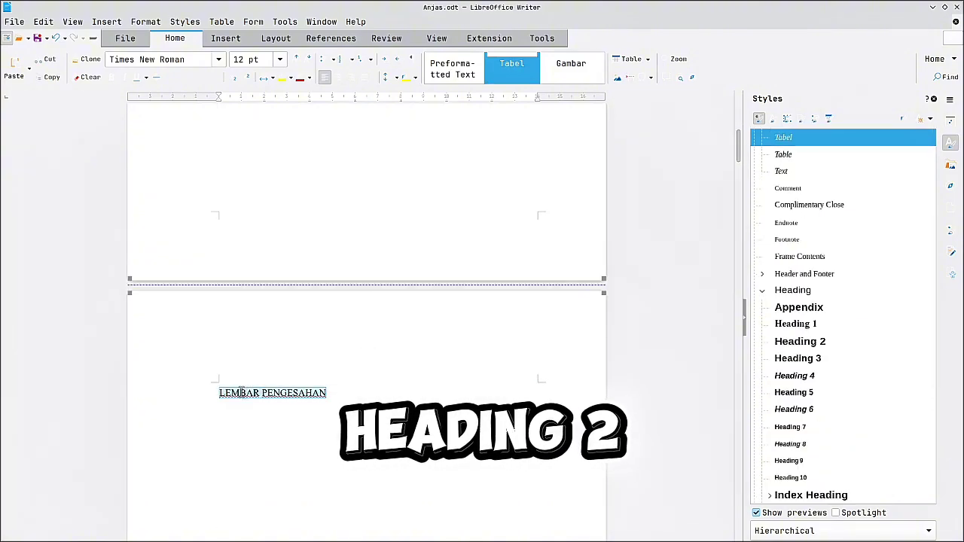
pyautogui.scroll(6, 486, 316)
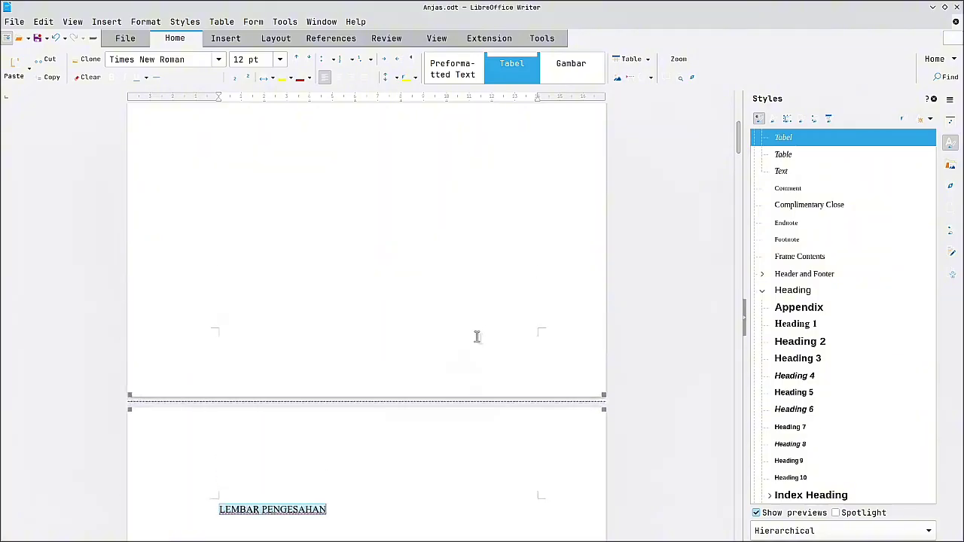
pyautogui.scroll(-3, 543, 151)
pyautogui.scroll(2, 571, 107)
pyautogui.scroll(1, 531, 244)
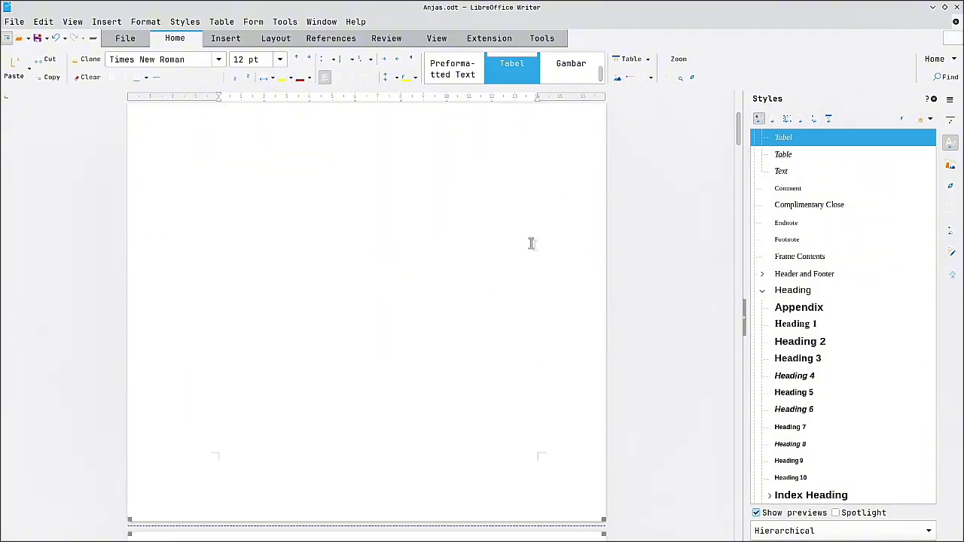
pyautogui.scroll(-4, 453, 341)
pyautogui.scroll(5, 549, 63)
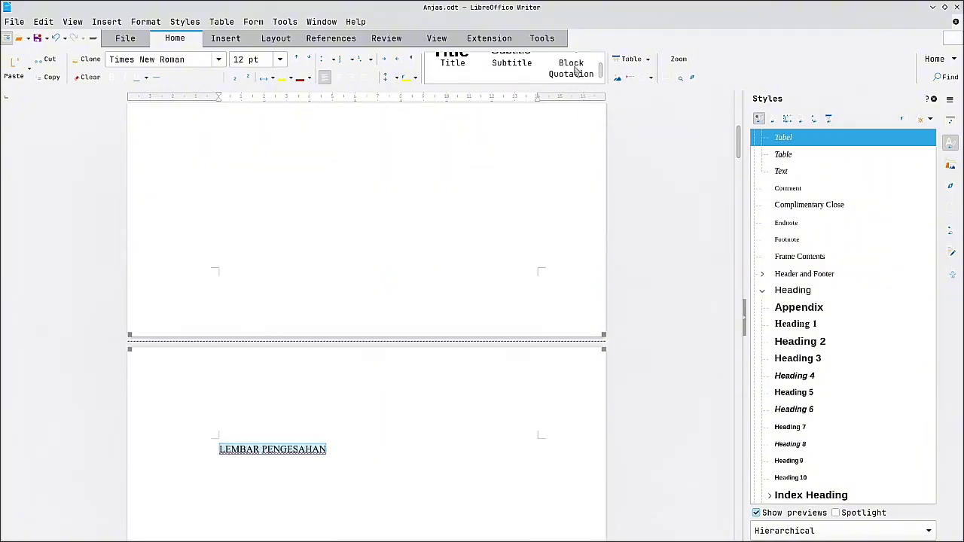
pyautogui.click(577, 70)
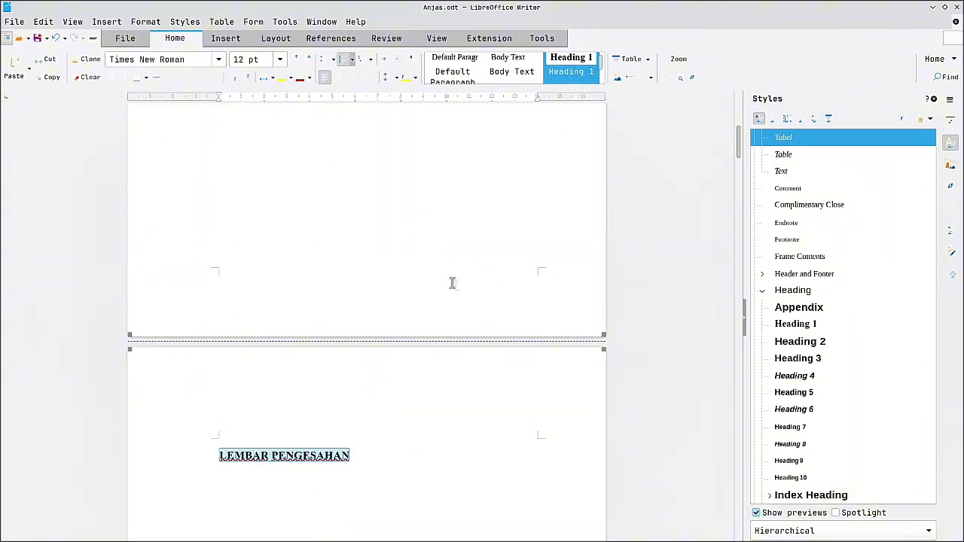
pyautogui.click(358, 486)
pyautogui.scroll(-11, 381, 452)
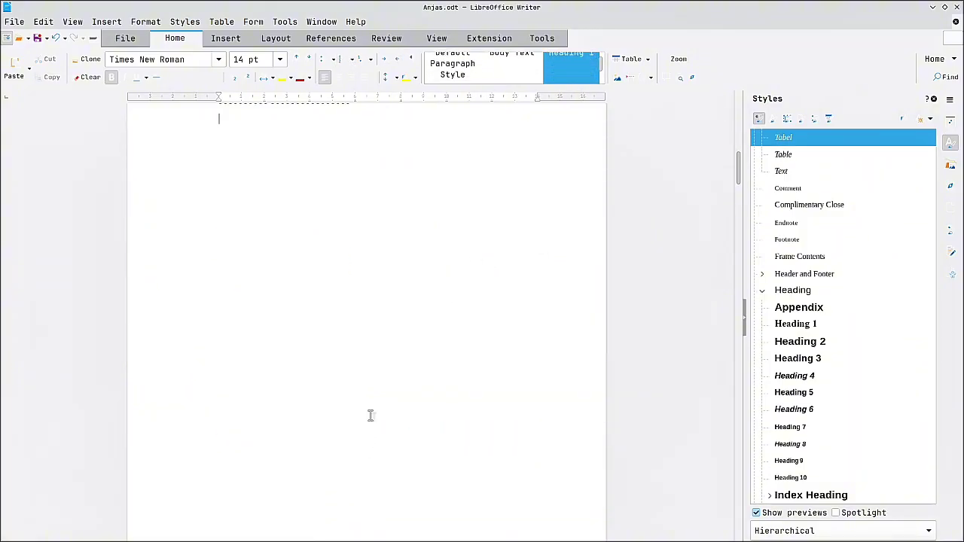
# Apply the Heading 2 paragraph style to the LEMBAR PENGESAHAN line on the second page.
pyautogui.scroll(10, 231, 467)
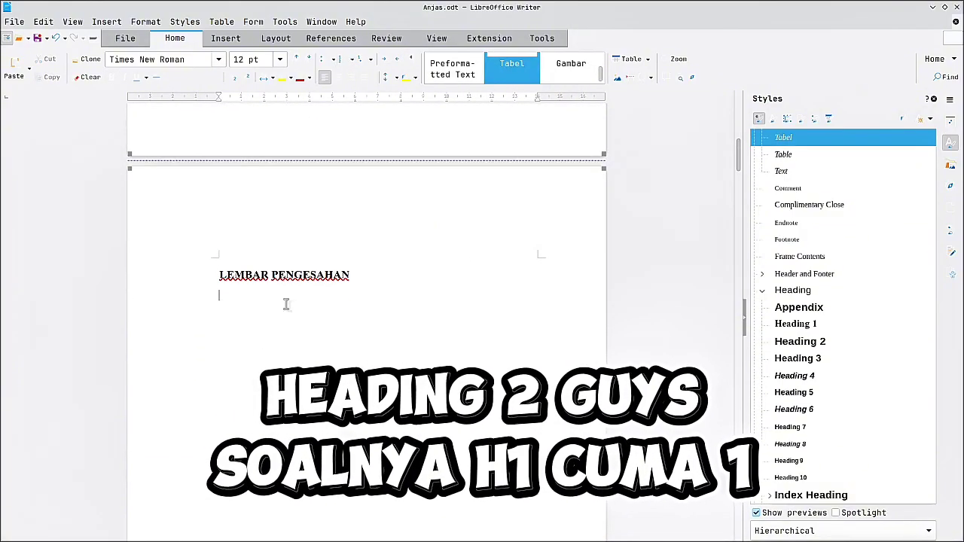
pyautogui.tripleClick(268, 274)
pyautogui.hotkey('ctrl', '1')
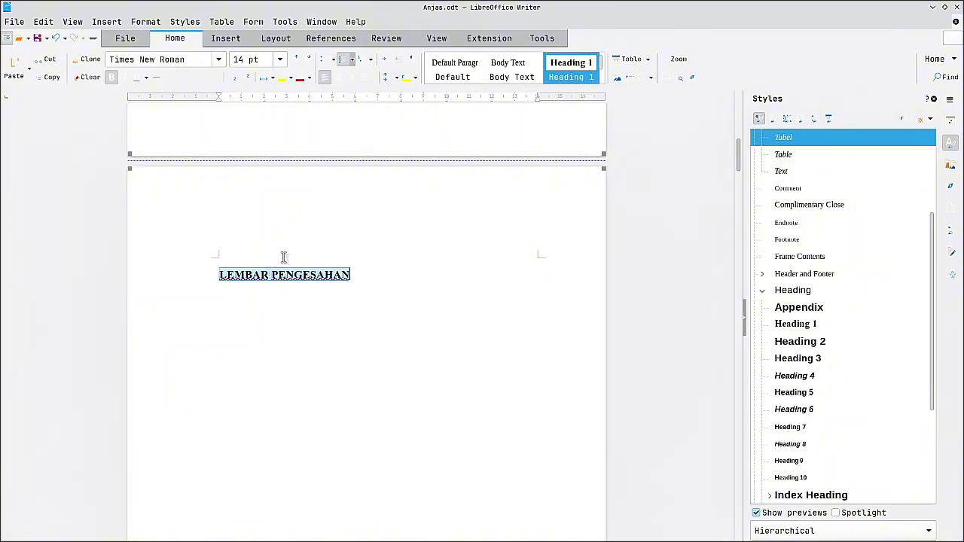
pyautogui.moveTo(602, 66); pyautogui.dragTo(606, 74)
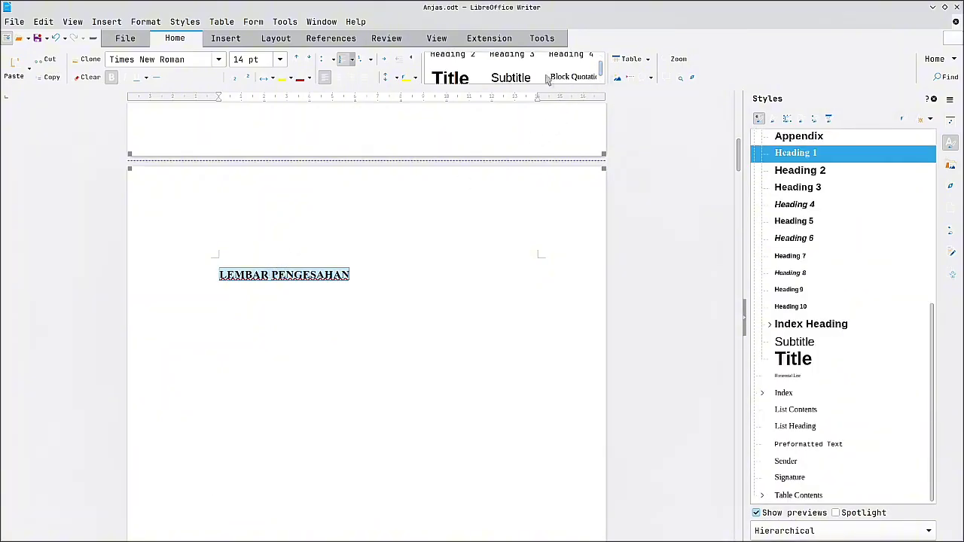
pyautogui.scroll(1, 531, 77)
pyautogui.click(471, 70)
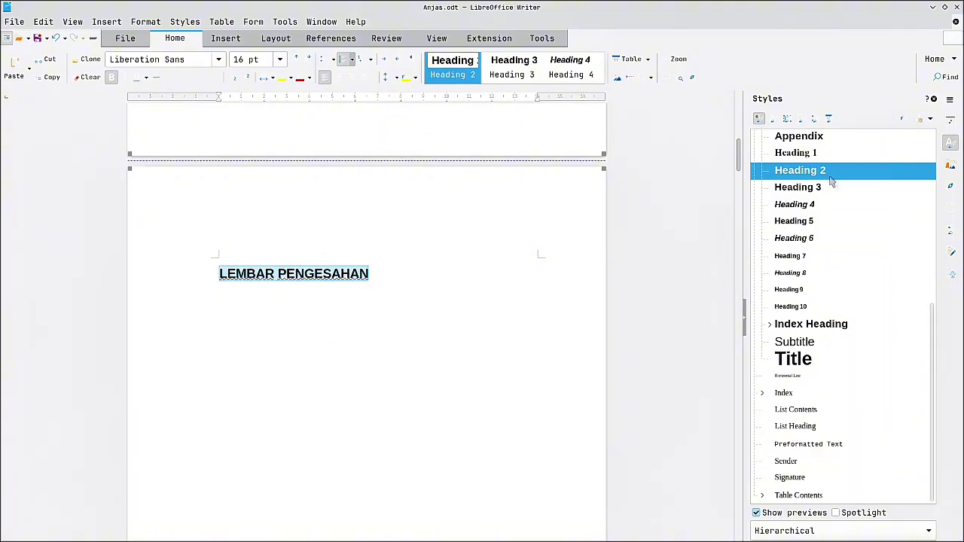
# Open the Heading 2 paragraph style for editing and set its font family to Times New Roman.
pyautogui.rightClick(804, 175)
pyautogui.click(836, 199)
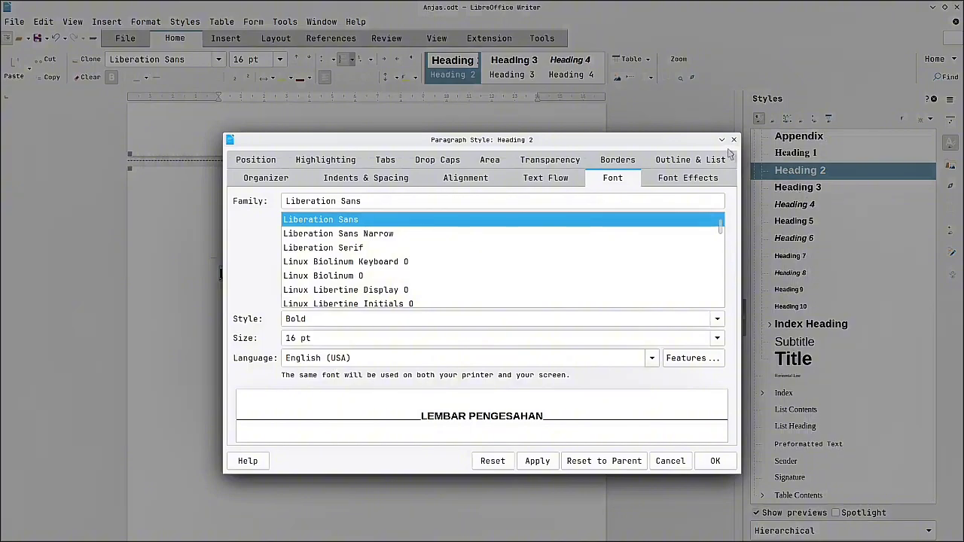
pyautogui.click(734, 140)
pyautogui.click(818, 196)
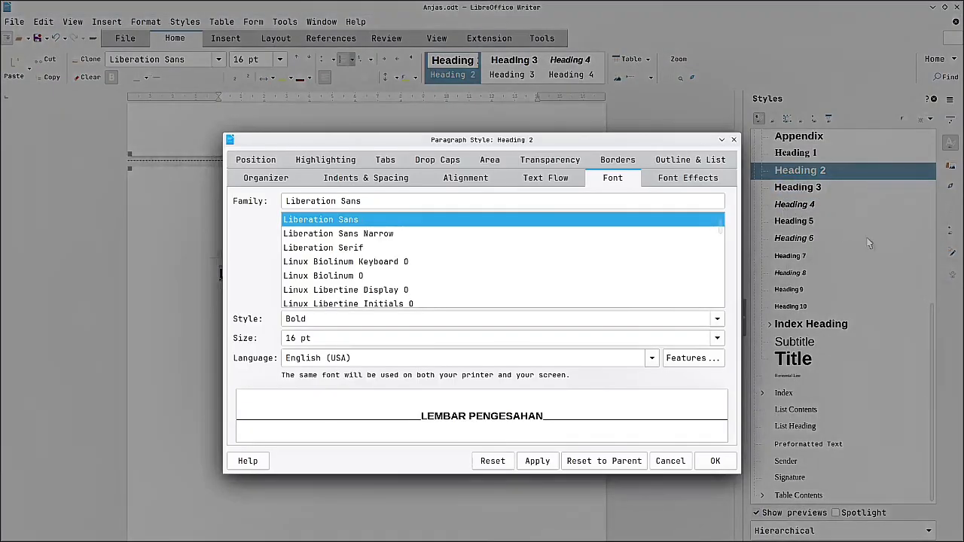
pyautogui.tripleClick(379, 201)
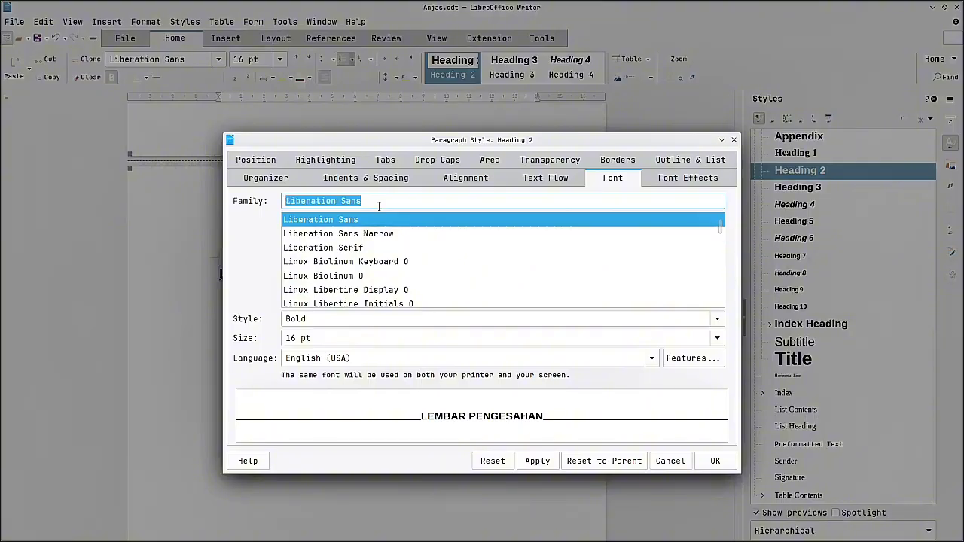
pyautogui.write('Lib')
pyautogui.press('BackSpace')
pyautogui.press('BackSpace')
pyautogui.press('BackSpace')
pyautogui.press('BackSpace')
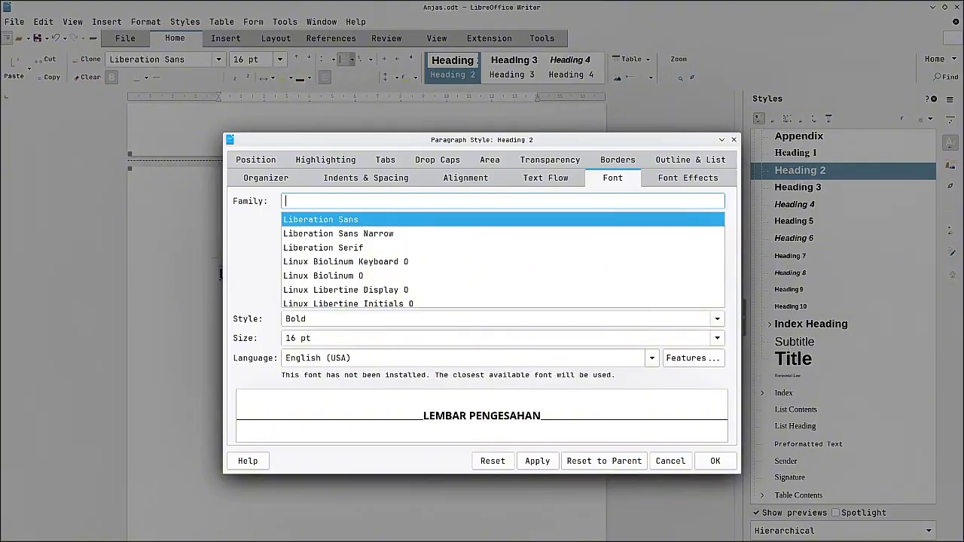
pyautogui.write('Im')
pyautogui.press('BackSpace')
pyautogui.press('BackSpace')
pyautogui.press('BackSpace')
pyautogui.write('Times New Roman')
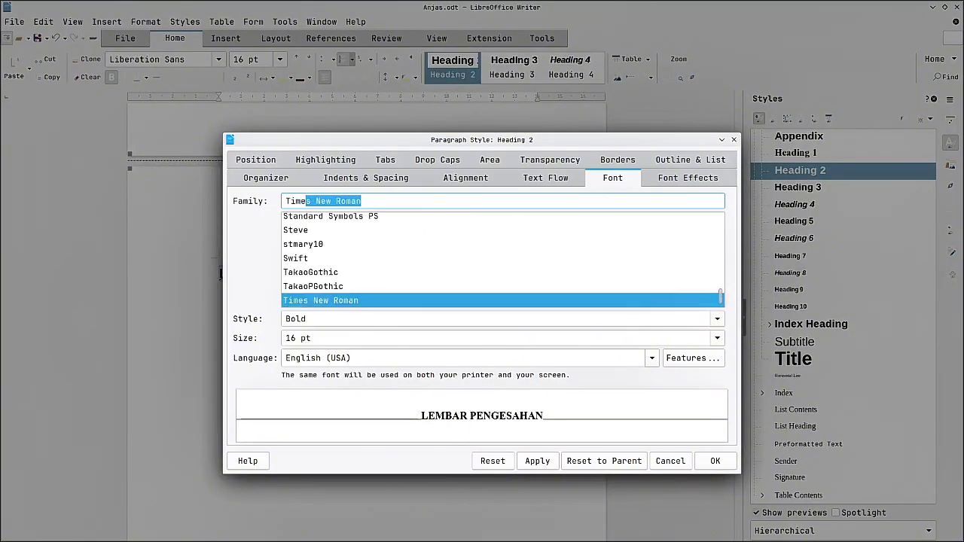
# Set the Heading 2 style's font size to 12 pt and save the style changes.
pyautogui.click(330, 338)
pyautogui.write('1')
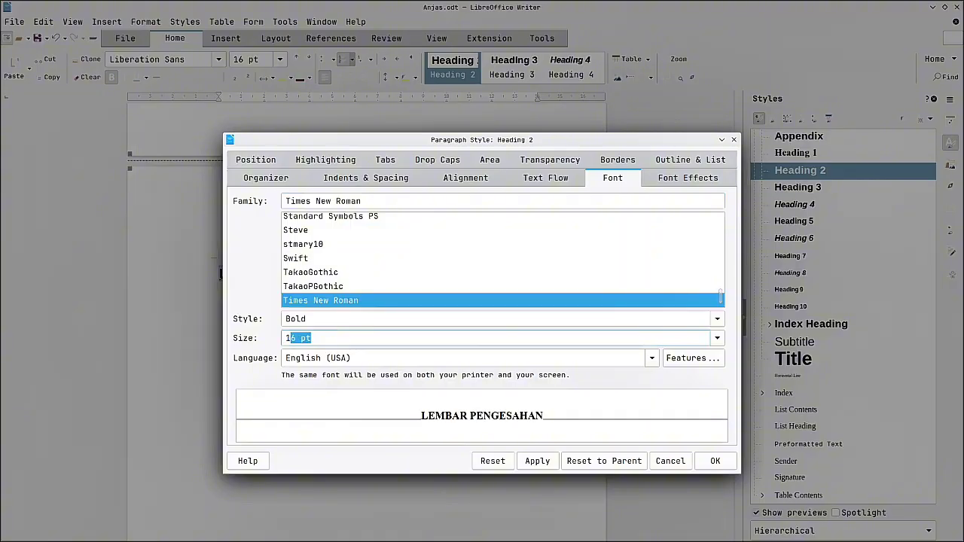
pyautogui.write('2')
pyautogui.click(537, 461)
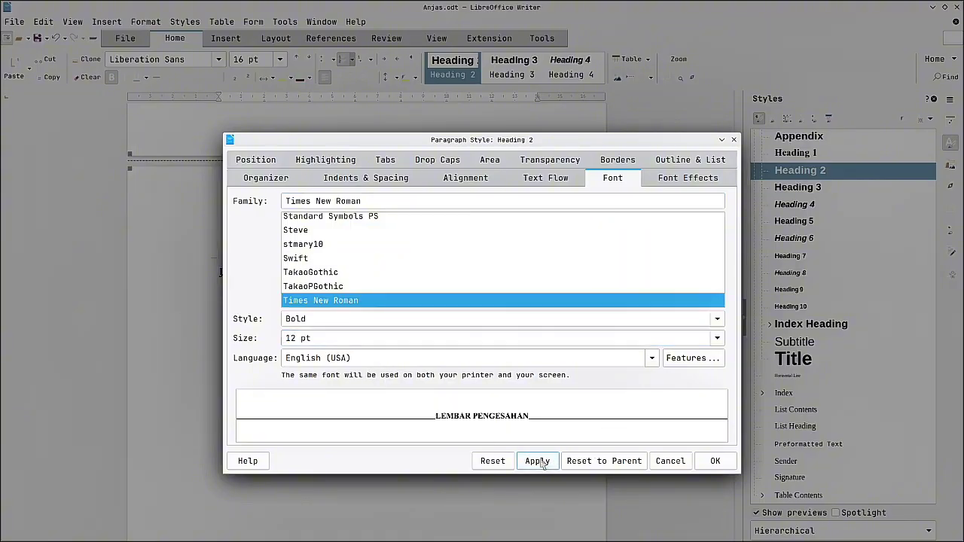
pyautogui.click(704, 462)
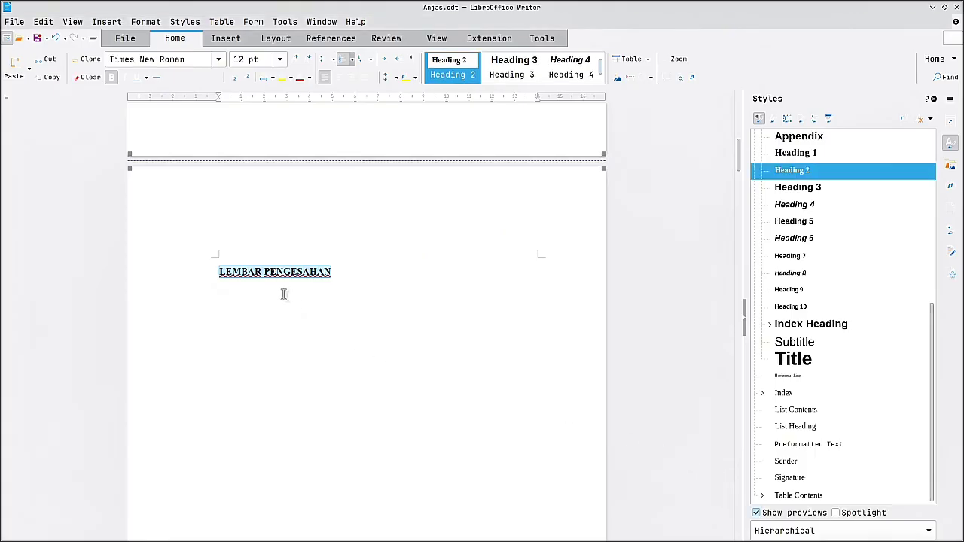
# Apply the Heading 2 paragraph style to the DAFTAR ISI, DAFTAR GAMBAR and DAFTAR TABEL lines.
pyautogui.scroll(-10, 343, 294)
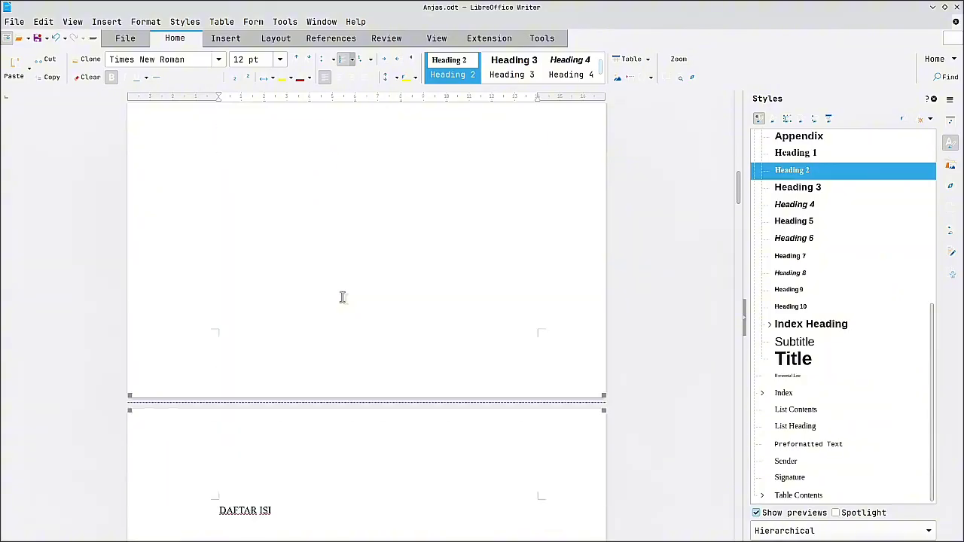
pyautogui.doubleClick(249, 329)
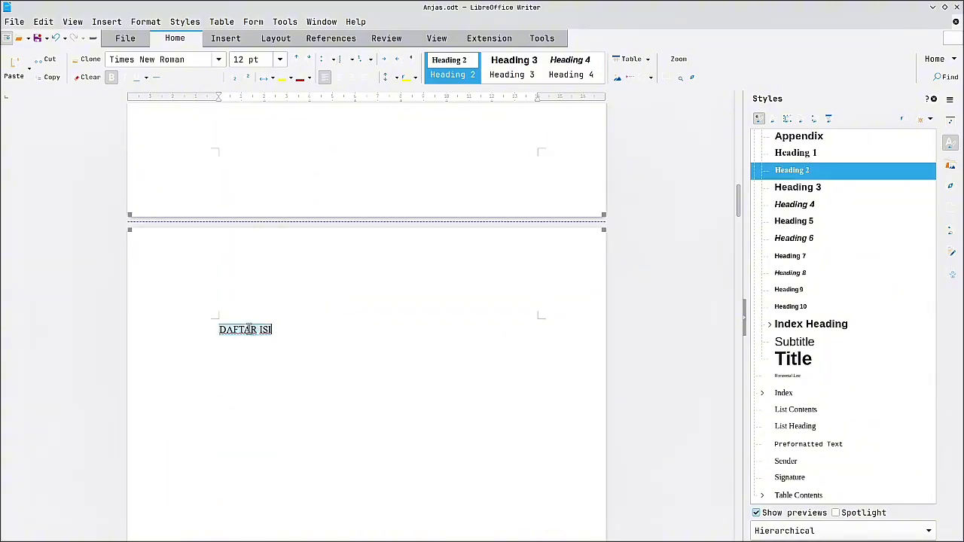
pyautogui.hotkey('ctrl', '2')
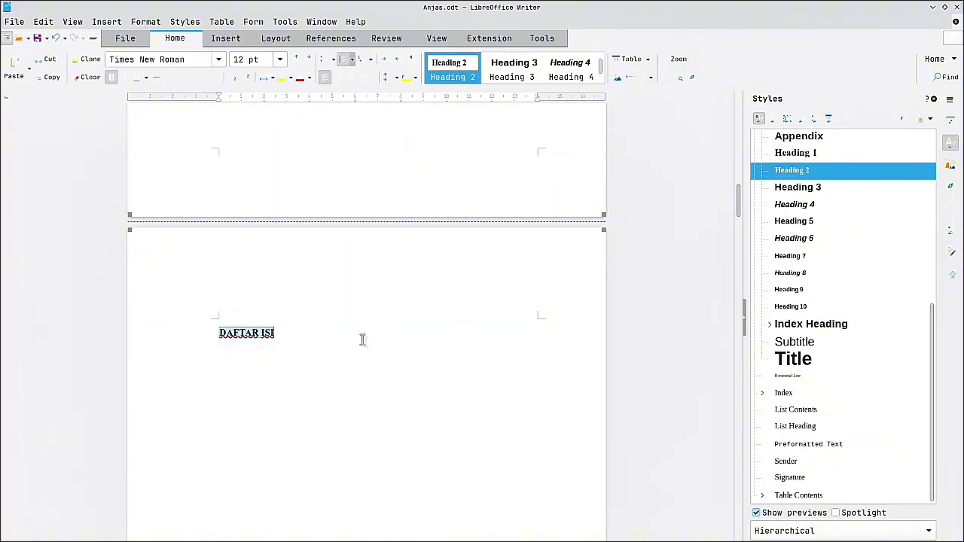
pyautogui.scroll(-5, 291, 286)
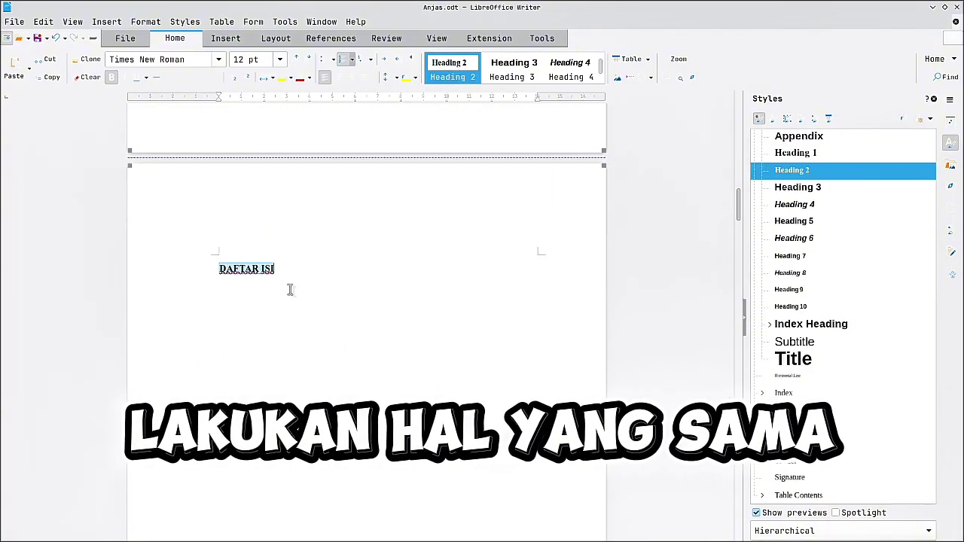
pyautogui.scroll(-5, 288, 289)
pyautogui.tripleClick(276, 294)
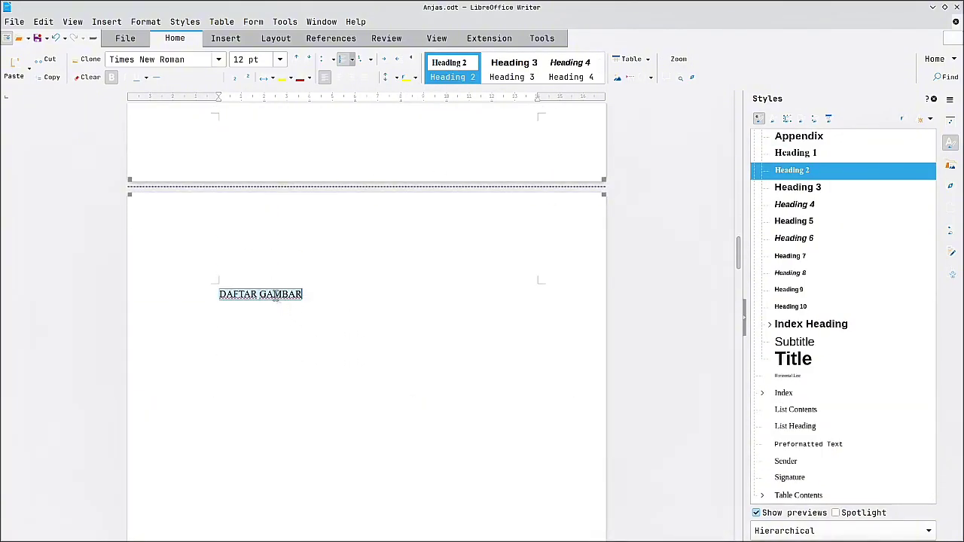
pyautogui.scroll(-10, 291, 331)
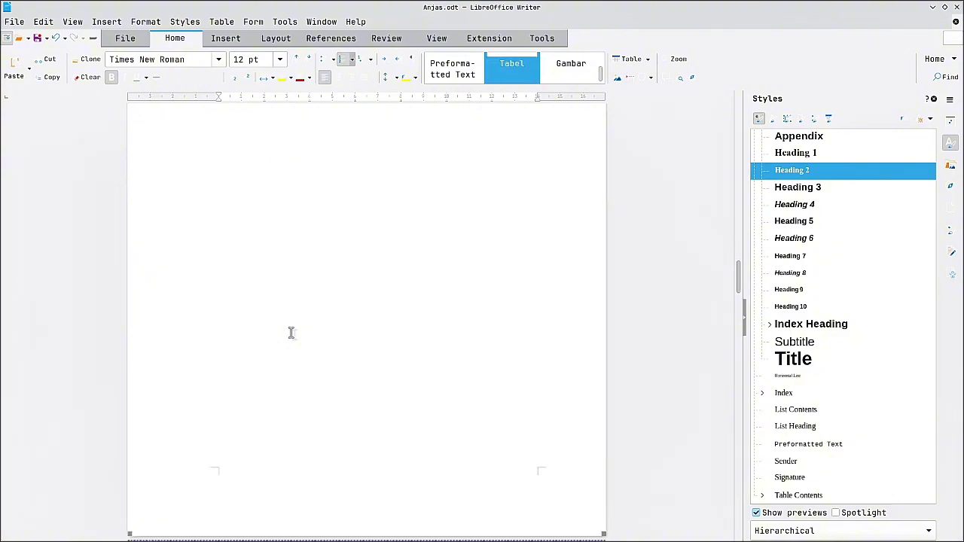
pyautogui.click(259, 317)
pyautogui.hotkey('ctrl', 'b')
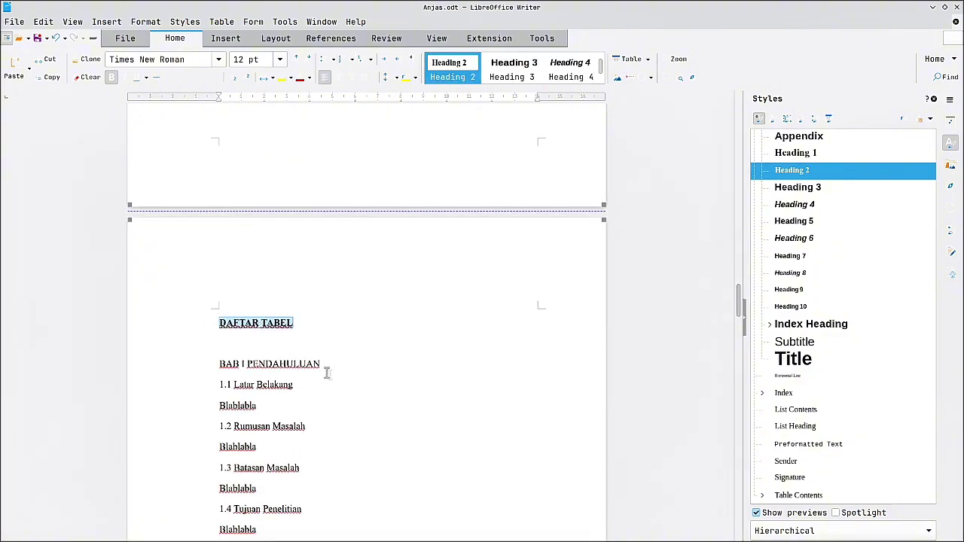
# Apply the Heading 2 paragraph style to the BAB I PENDAHULUAN line and centre it.
pyautogui.scroll(-3, 327, 361)
pyautogui.tripleClick(280, 244)
pyautogui.hotkey('ctrl', '2')
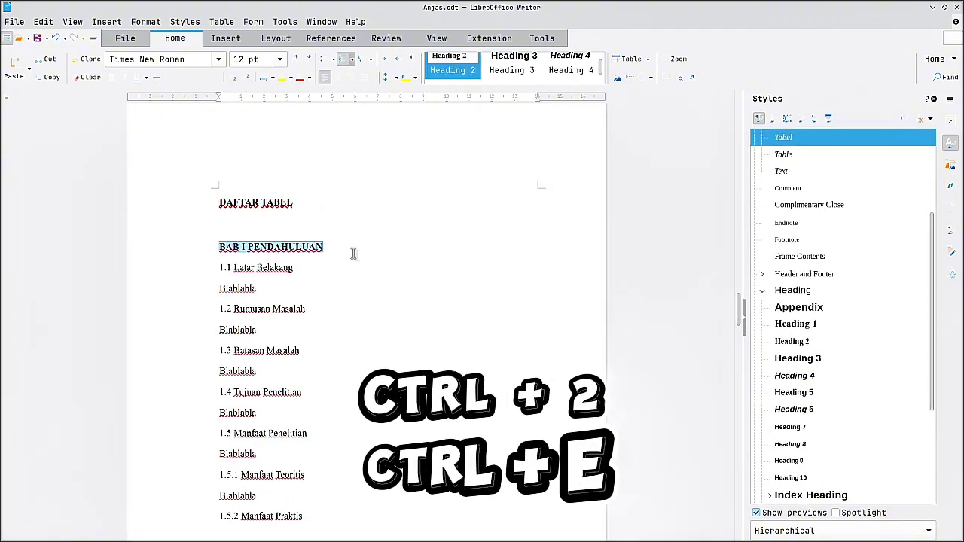
pyautogui.hotkey('ctrl', 'e')
# Apply the Heading 2 paragraph style to the section titles 1.1 Latar Belakang through 1.5 Manfaat Penelitian.
pyautogui.doubleClick(260, 267)
pyautogui.tripleClick(259, 268)
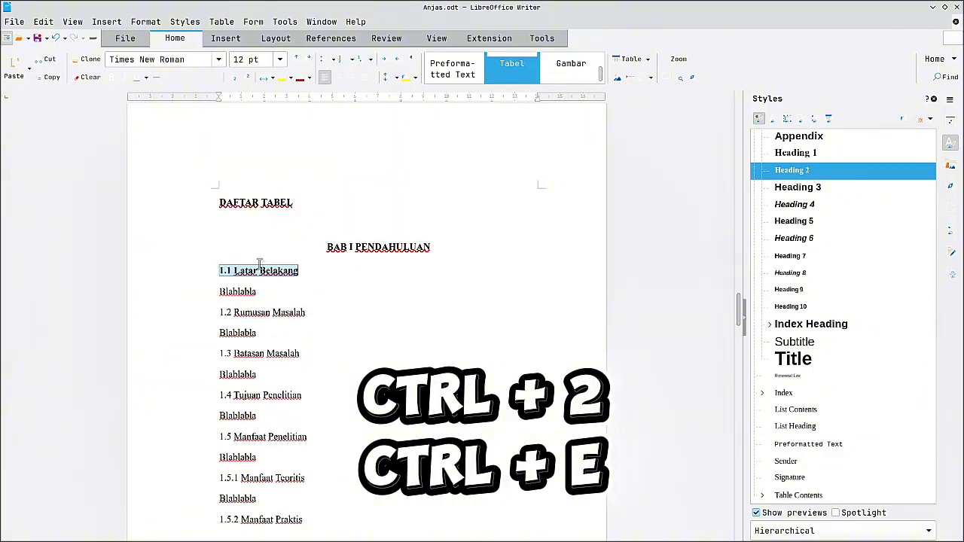
pyautogui.hotkey('ctrl', '2')
pyautogui.scroll(-2, 241, 252)
pyautogui.tripleClick(255, 252)
pyautogui.hotkey('ctrl', '2')
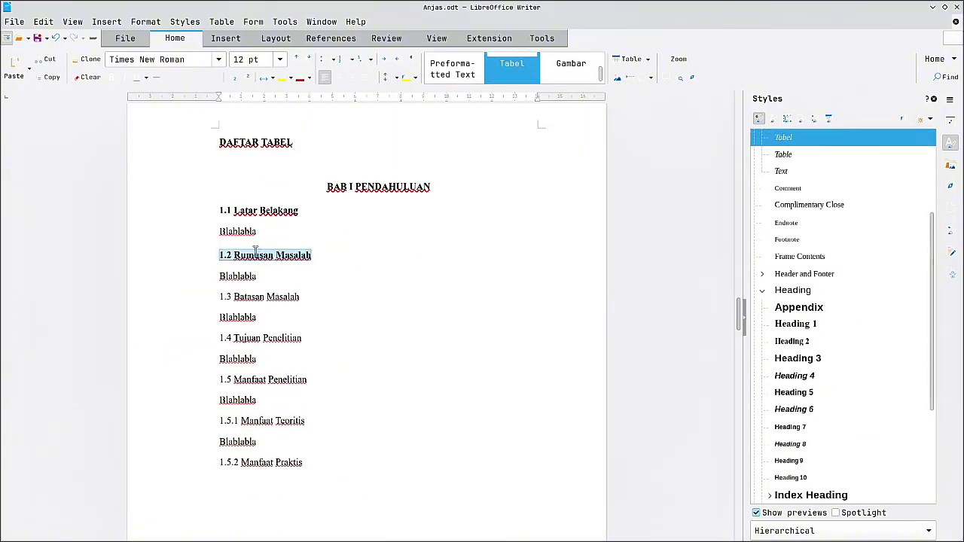
pyautogui.tripleClick(253, 294)
pyautogui.hotkey('ctrl', '2')
pyautogui.tripleClick(254, 341)
pyautogui.hotkey('ctrl', '2')
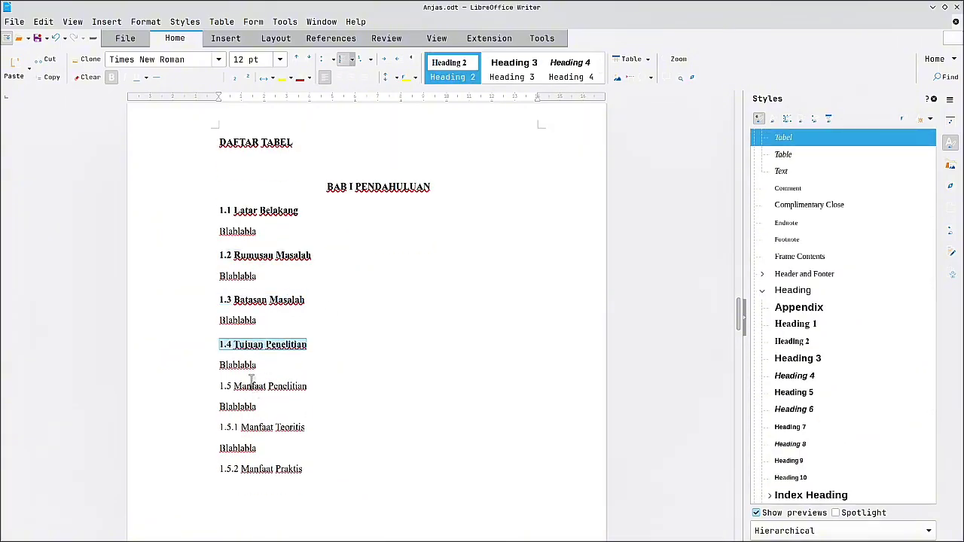
pyautogui.tripleClick(253, 385)
pyautogui.hotkey('ctrl', '2')
# Try Heading 2 on the 1.5.1 Manfaat Teoritis line and set the line to Default Paragraph Style instead.
pyautogui.tripleClick(259, 433)
pyautogui.hotkey('ctrl', '2')
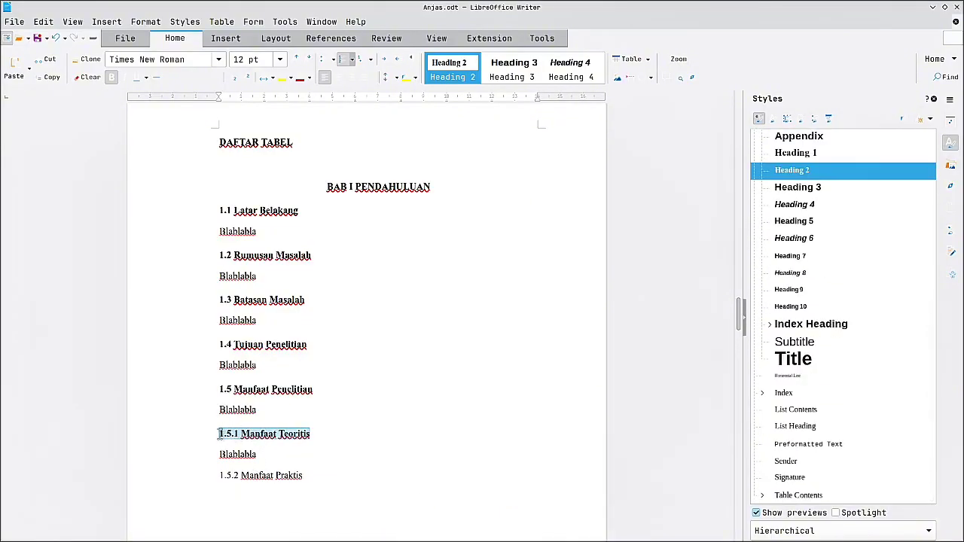
pyautogui.click(265, 433)
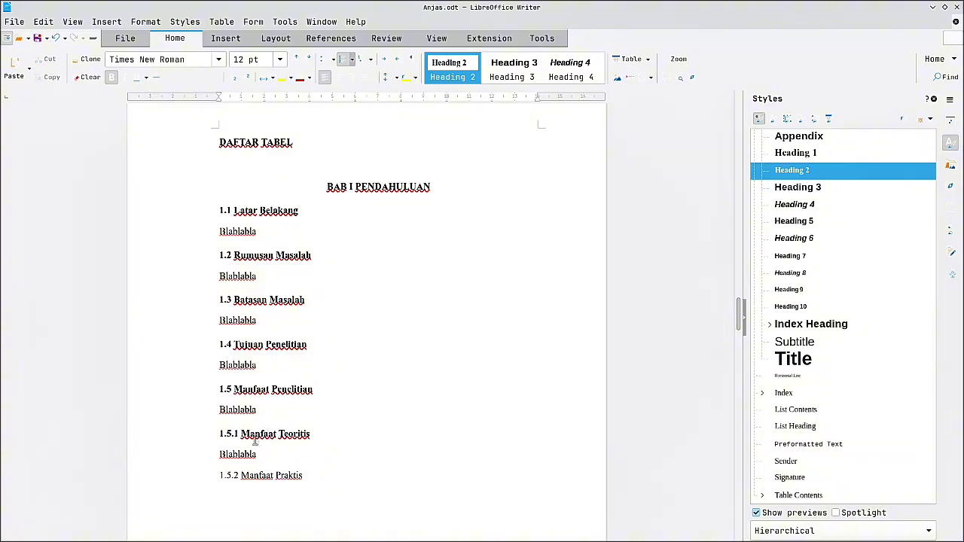
pyautogui.tripleClick(254, 438)
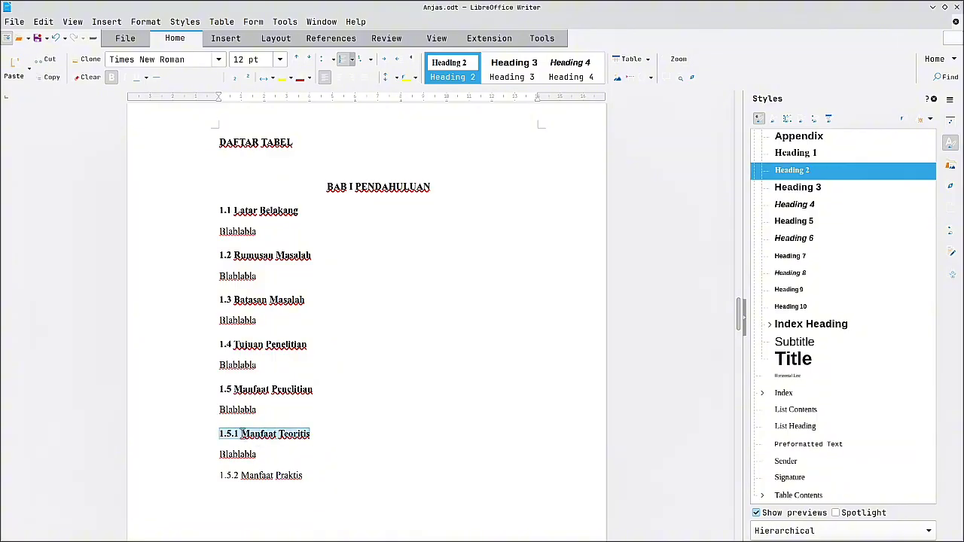
pyautogui.scroll(1, 467, 71)
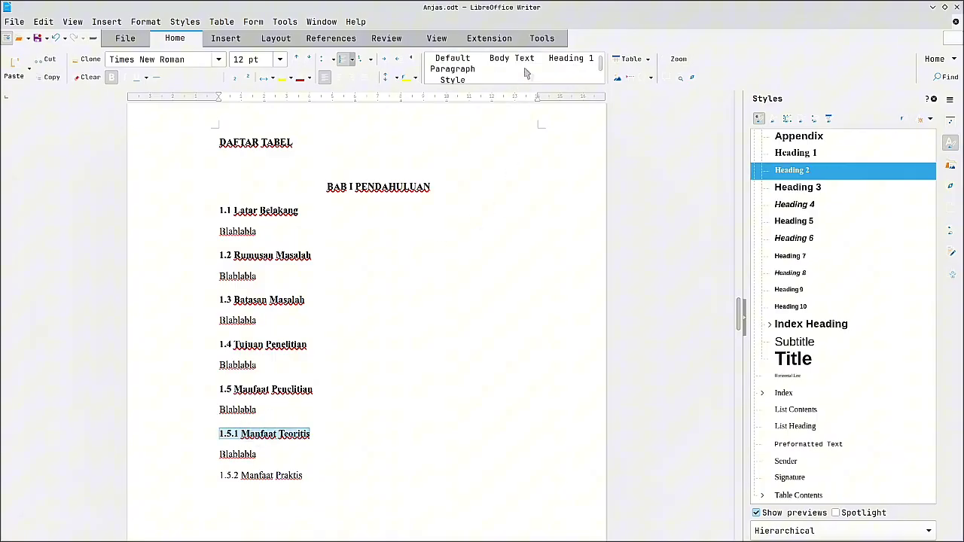
pyautogui.click(456, 69)
pyautogui.click(335, 428)
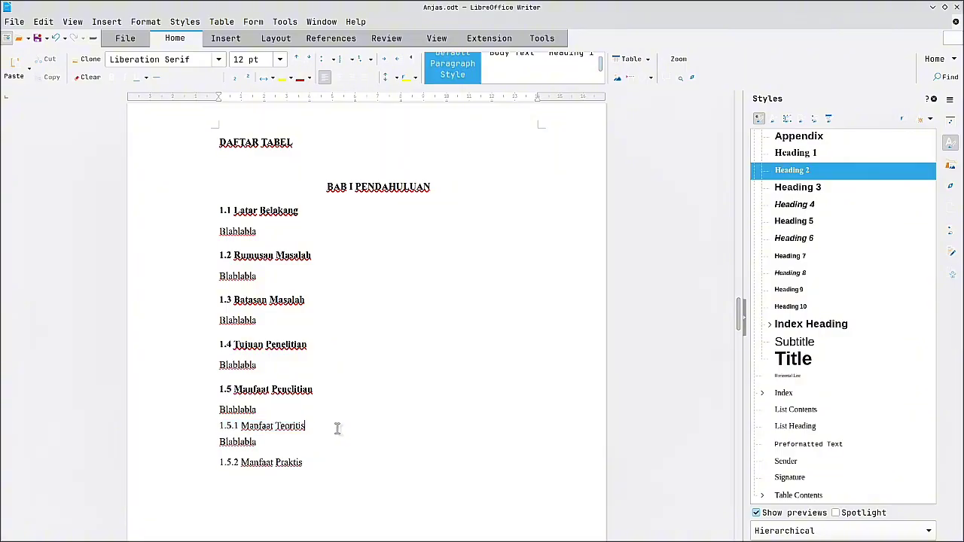
# Apply the Heading 2 paragraph style to BAB II LANDASAN TEORI, 2.1 Judul Makalah and 2.2 LibreOffice Writer.
pyautogui.scroll(-1, 330, 429)
pyautogui.scroll(-10, 330, 429)
pyautogui.click(233, 375)
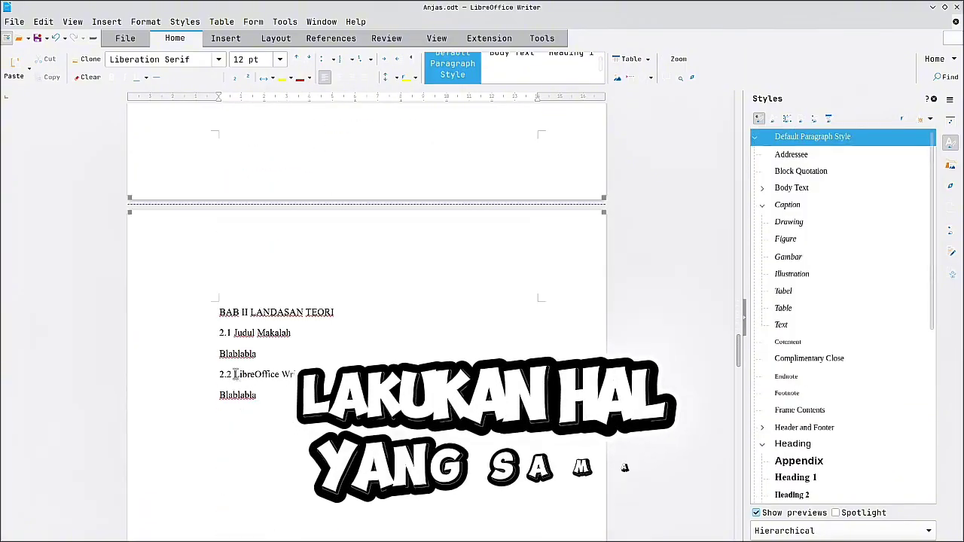
pyautogui.tripleClick(239, 311)
pyautogui.hotkey('ctrl', '1')
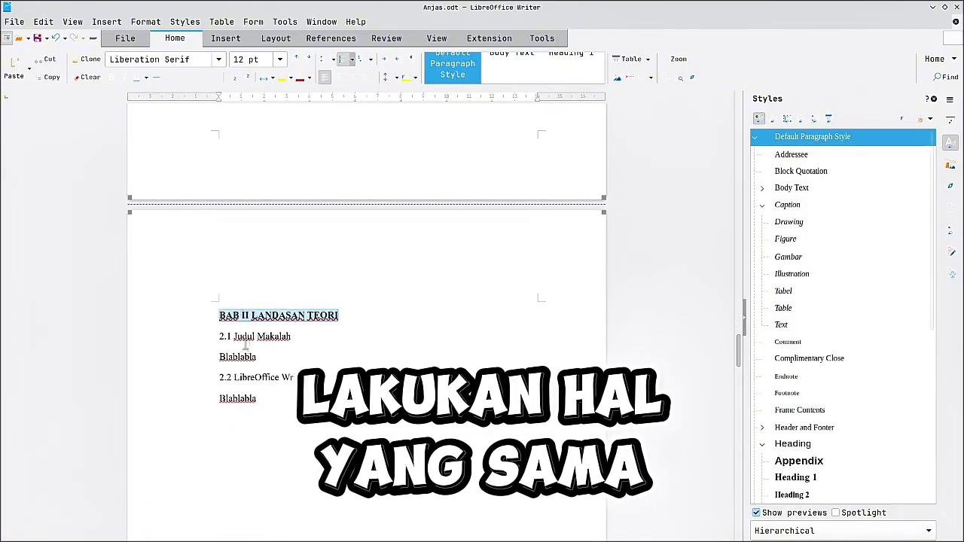
pyautogui.tripleClick(245, 341)
pyautogui.hotkey('ctrl', '2')
pyautogui.tripleClick(261, 381)
pyautogui.hotkey('ctrl', '2')
# Apply the Heading 2 paragraph style to BAB III PENUTUP, 3.1 Kesimpulan and 3.2 Saran.
pyautogui.scroll(-15, 261, 392)
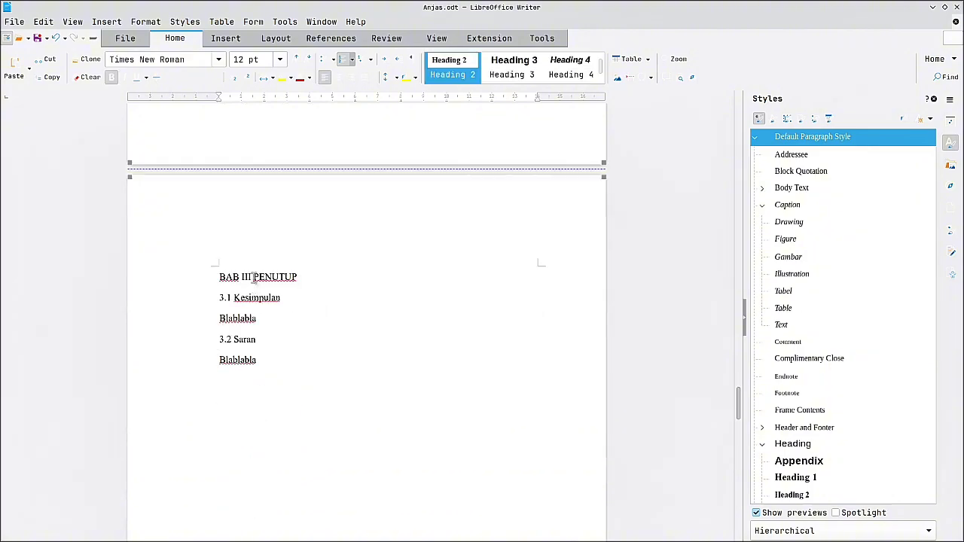
pyautogui.tripleClick(254, 279)
pyautogui.hotkey('ctrl', '1')
pyautogui.tripleClick(252, 301)
pyautogui.hotkey('ctrl', '2')
pyautogui.tripleClick(251, 344)
pyautogui.hotkey('ctrl', '2')
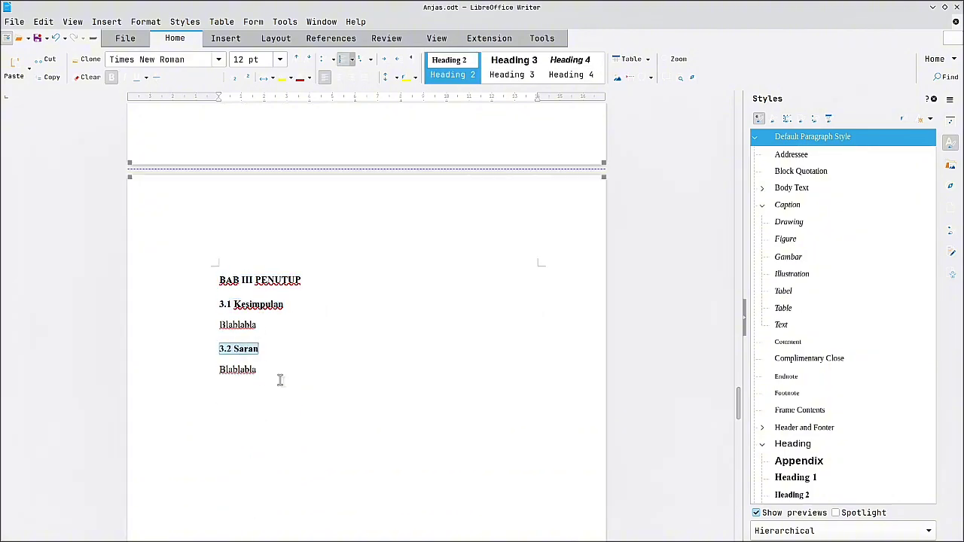
# Apply the Heading 2 paragraph style to the DAFTAR PUSTAKA line.
pyautogui.scroll(8, 277, 382)
pyautogui.scroll(6, 277, 382)
pyautogui.tripleClick(263, 213)
pyautogui.hotkey('ctrl', '2')
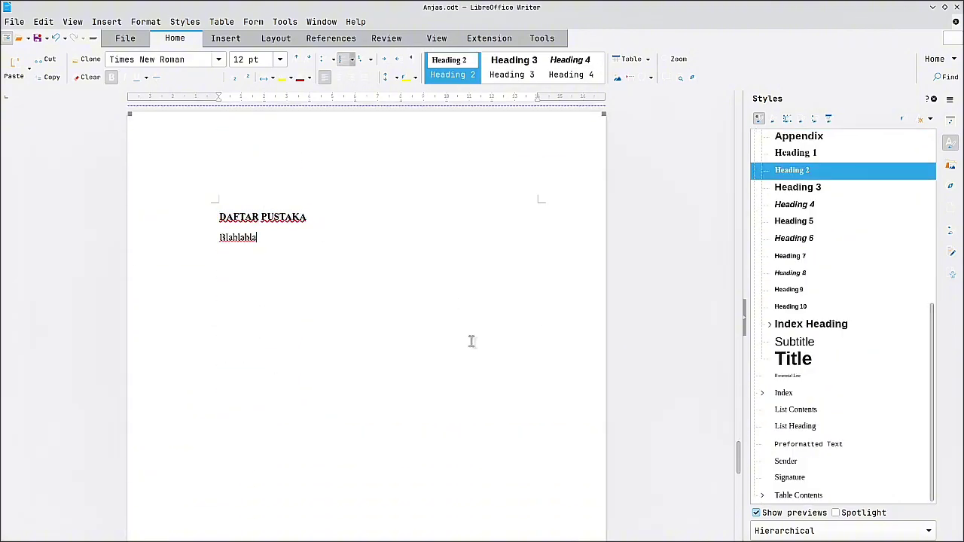
pyautogui.scroll(-5, 472, 341)
pyautogui.scroll(20, 471, 342)
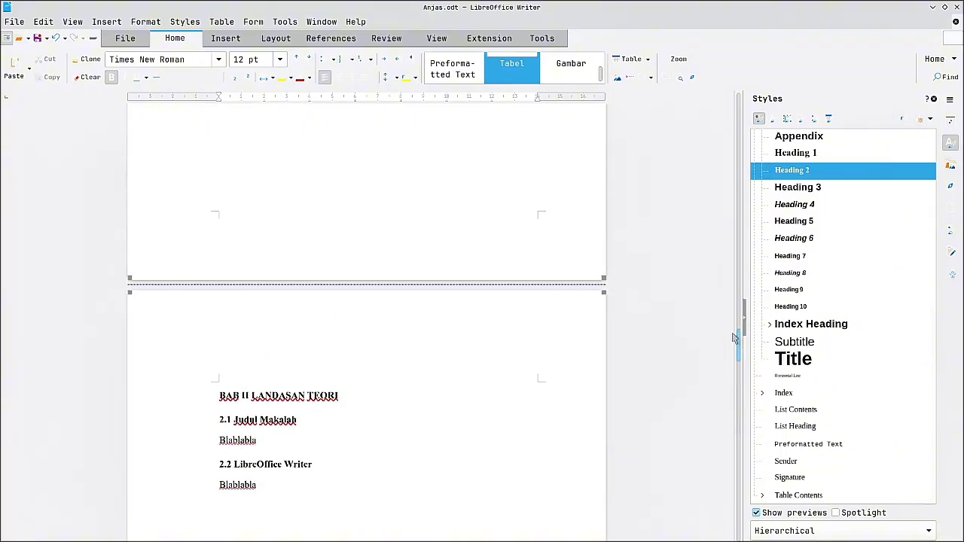
pyautogui.moveTo(731, 317); pyautogui.dragTo(731, 306)
pyautogui.click(413, 360)
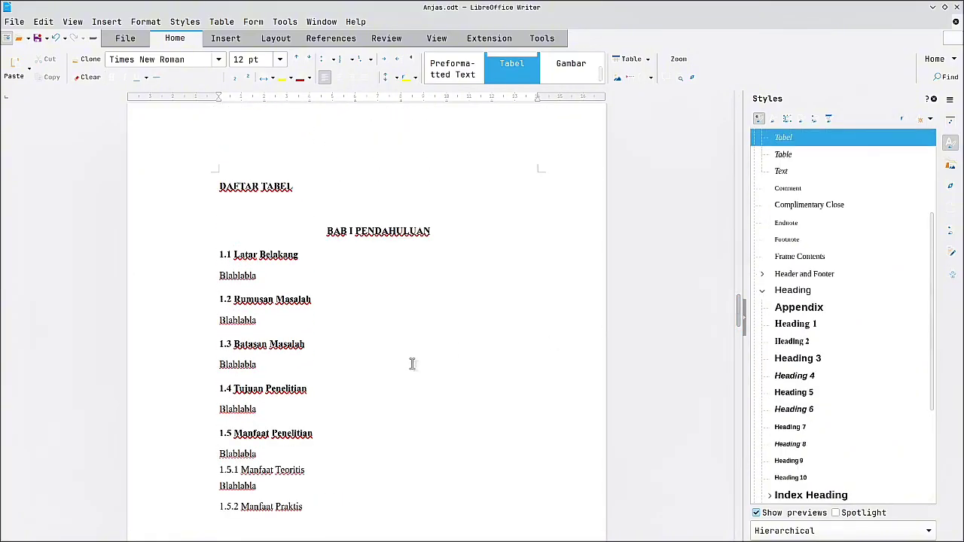
# Apply the Heading 3 paragraph style to the 1.5.1 Manfaat Teoritis line.
pyautogui.scroll(-2, 276, 478)
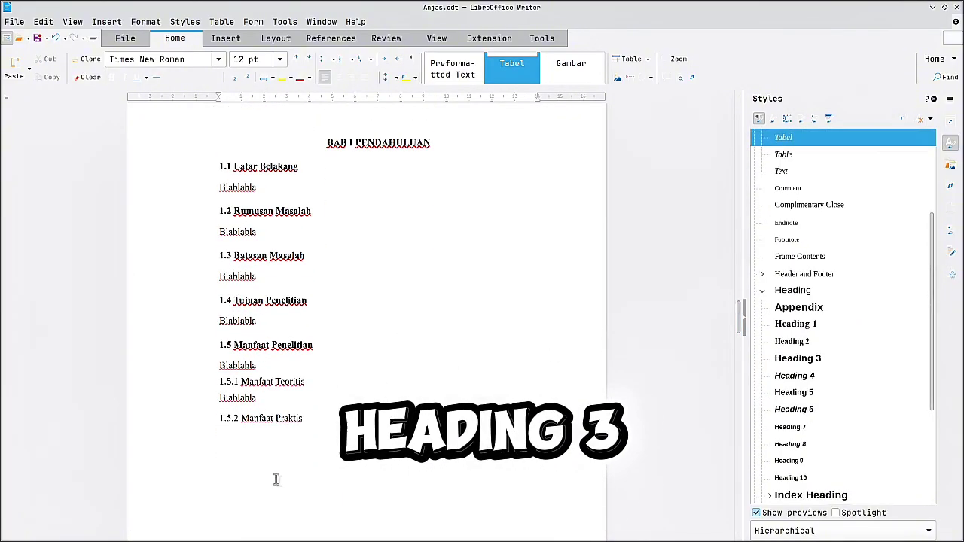
pyautogui.tripleClick(258, 381)
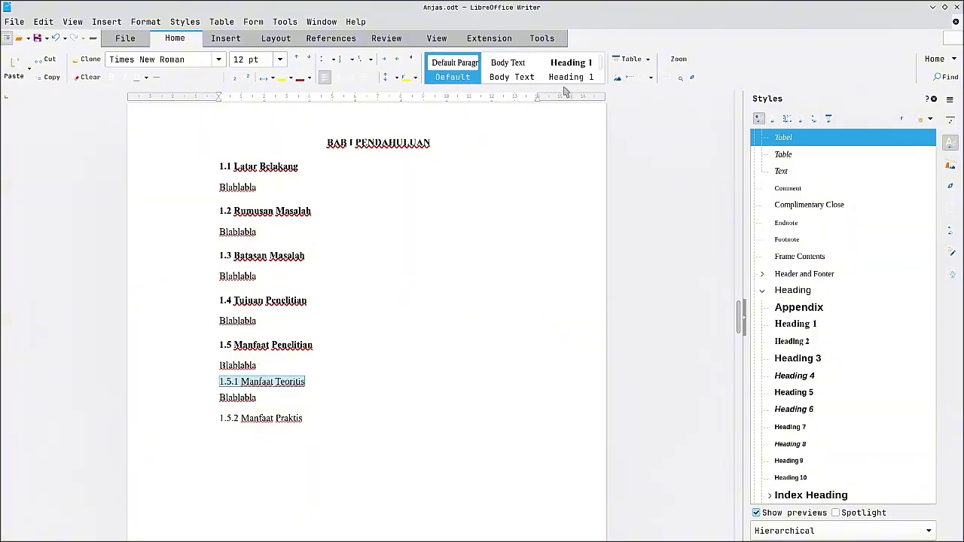
pyautogui.scroll(-2, 570, 71)
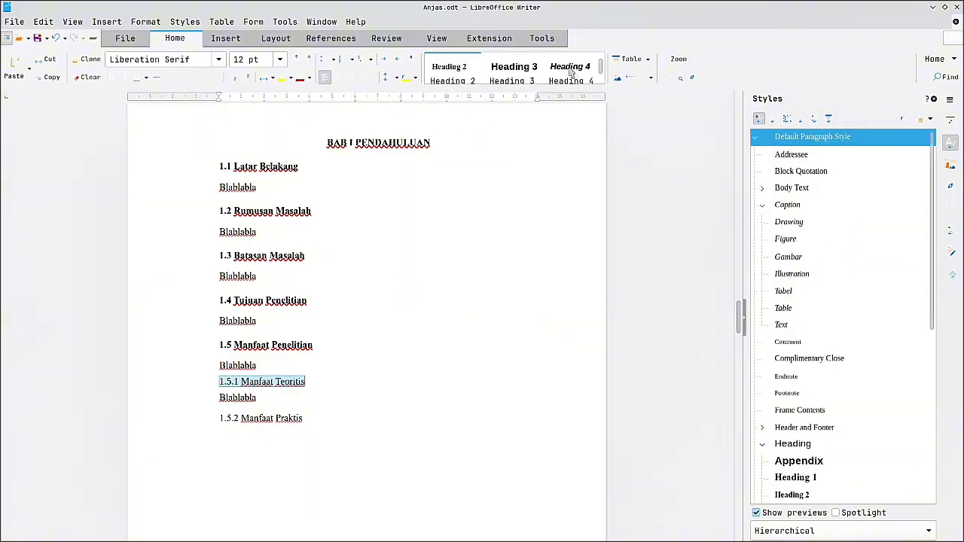
pyautogui.click(510, 76)
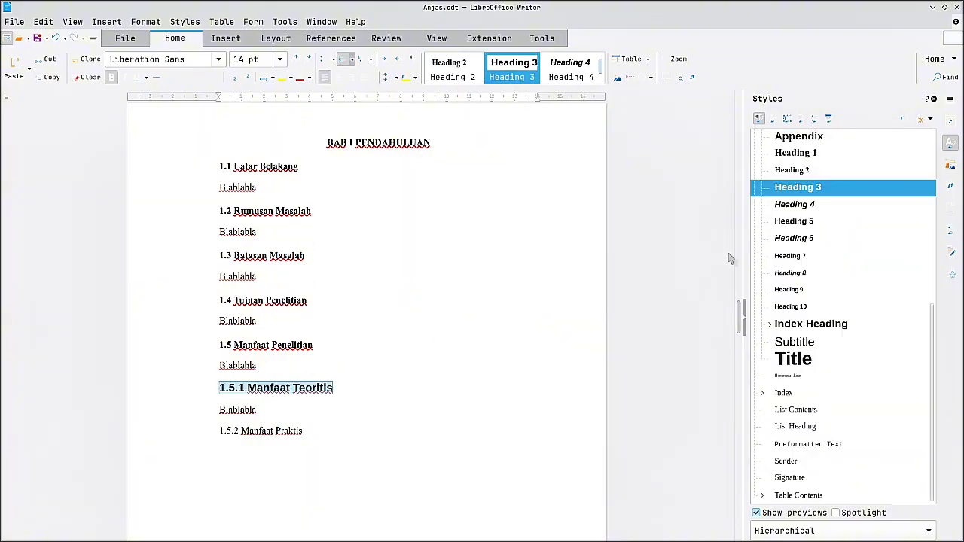
# Modify the Heading 3 paragraph style to use the Times New Roman font at 12 pt.
pyautogui.rightClick(801, 192)
pyautogui.click(827, 210)
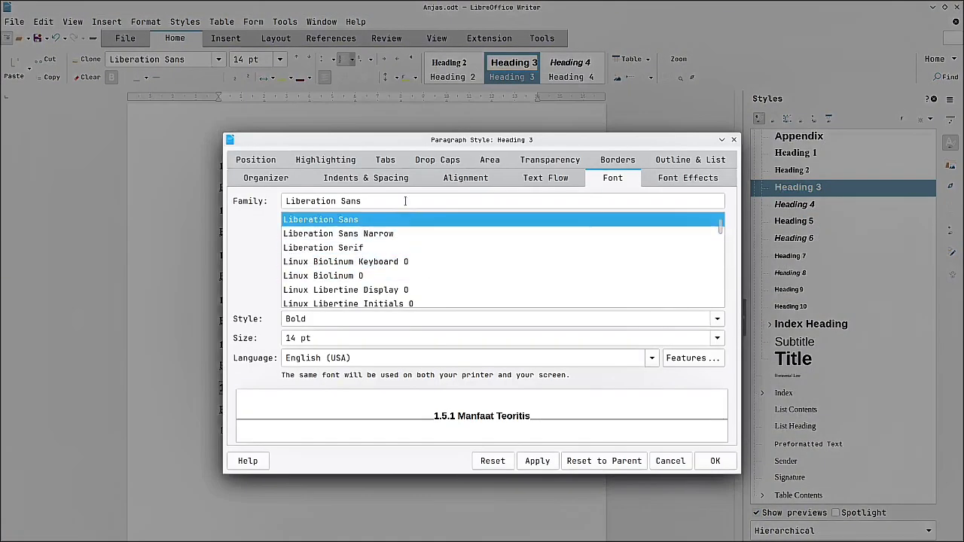
pyautogui.tripleClick(406, 202)
pyautogui.write('Time')
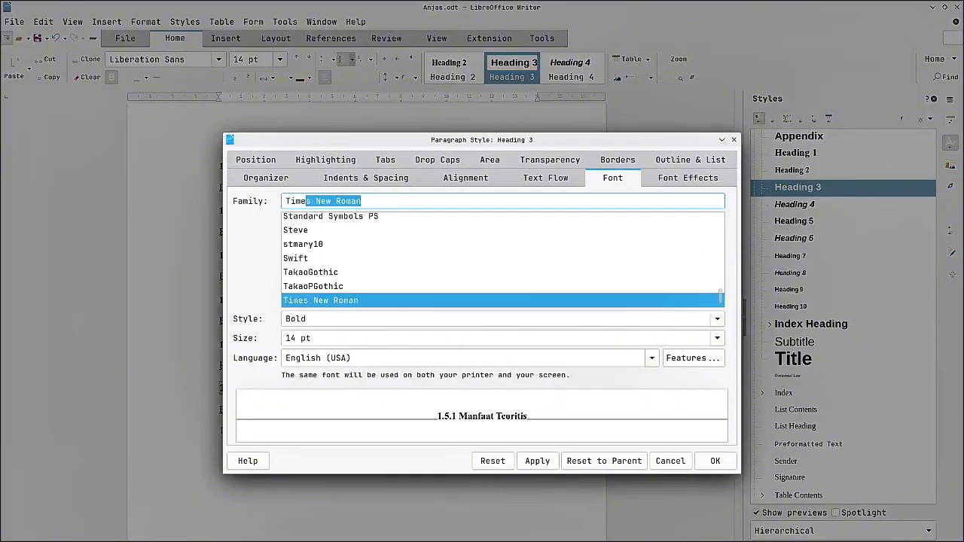
pyautogui.write('s')
pyautogui.tripleClick(332, 335)
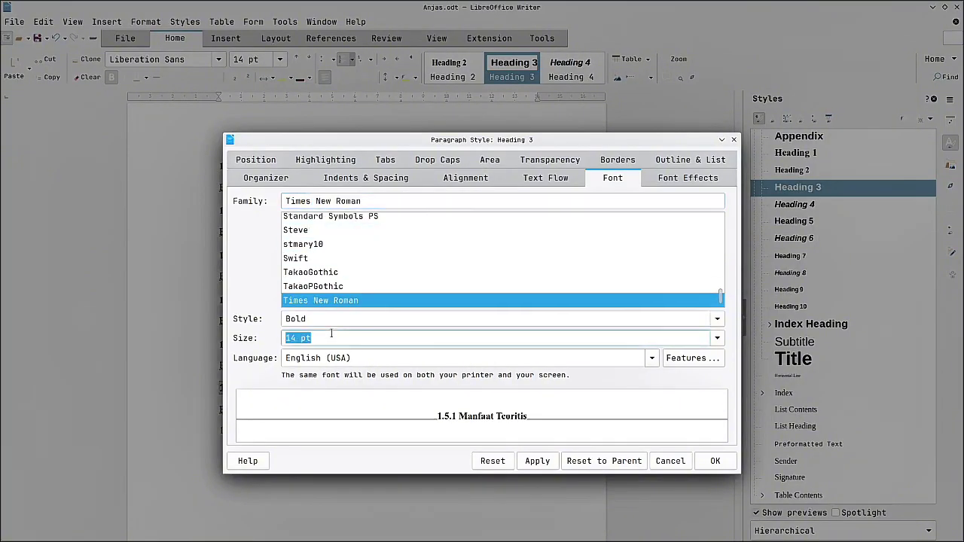
pyautogui.write('12')
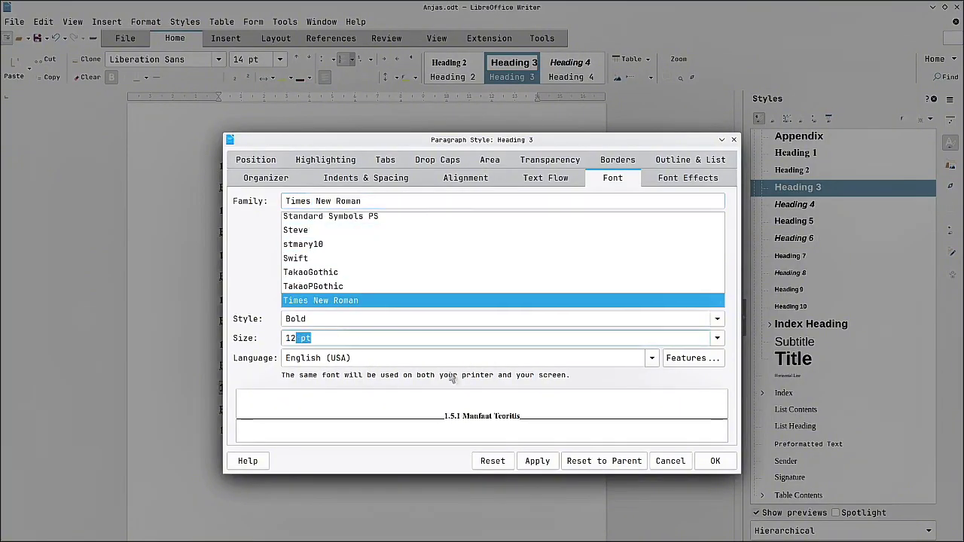
pyautogui.click(535, 462)
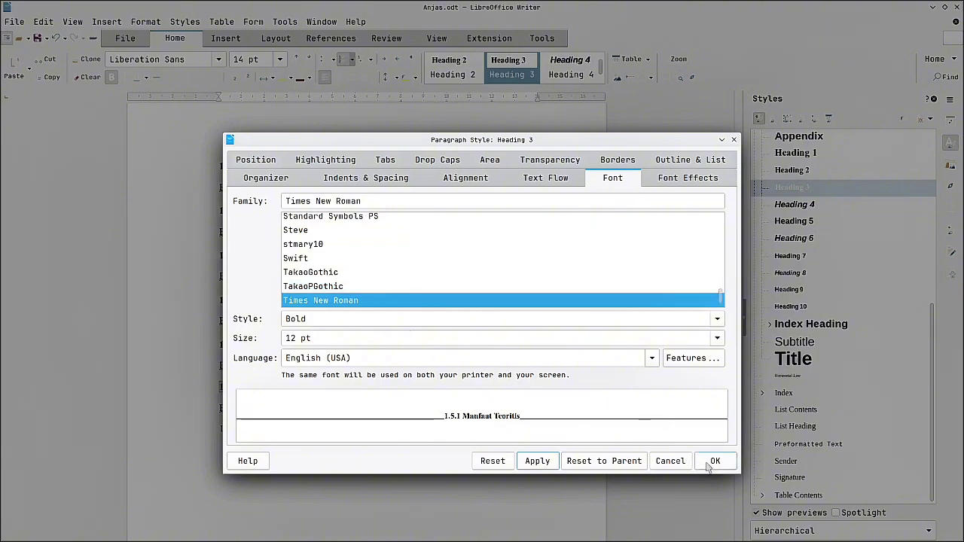
# Add a left-aligned tab stop at 0.50 cm to the Heading 3 style.
pyautogui.click(393, 160)
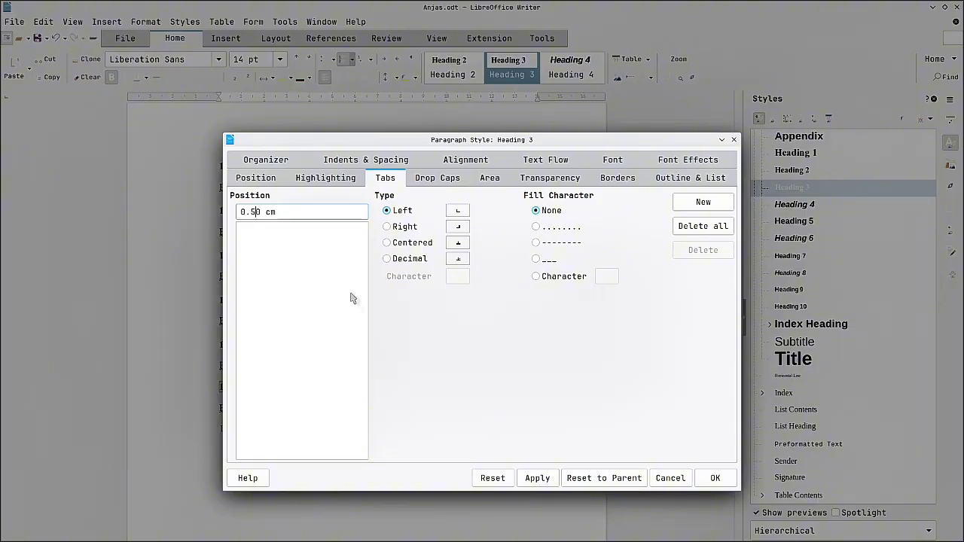
pyautogui.click(537, 477)
pyautogui.click(714, 477)
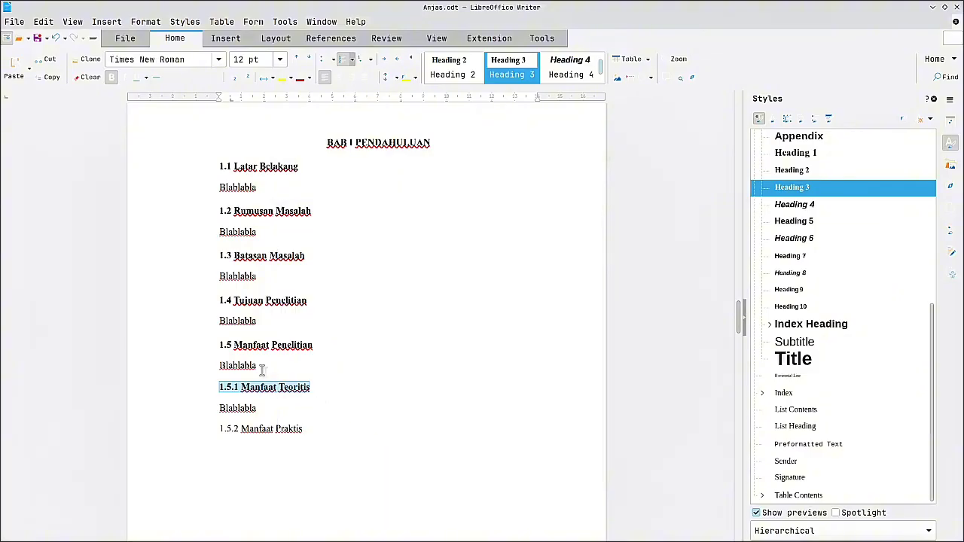
# Check the Heading 3 tab stop setting and indent the 1.5.1 Manfaat Teoritis line by one tab.
pyautogui.doubleClick(512, 78)
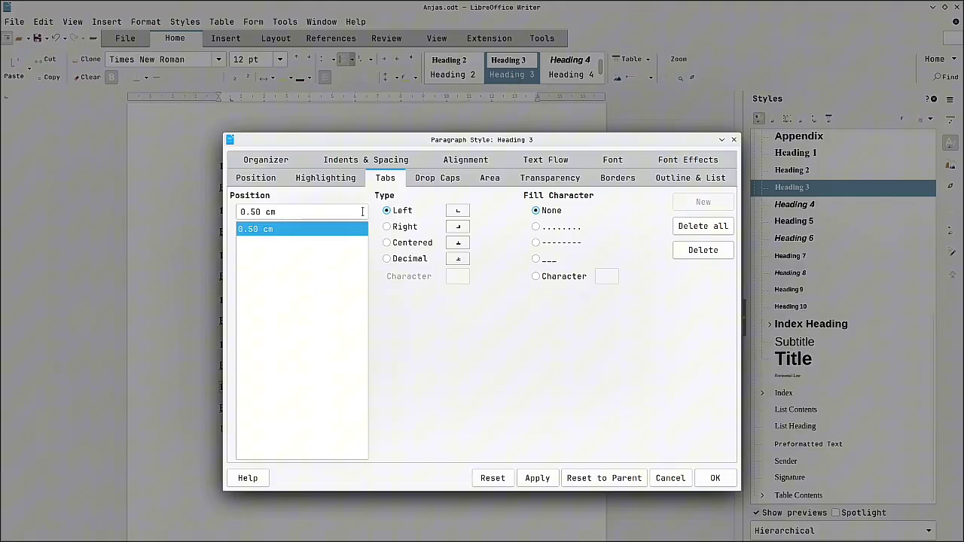
pyautogui.click(734, 142)
pyautogui.press('Tab')
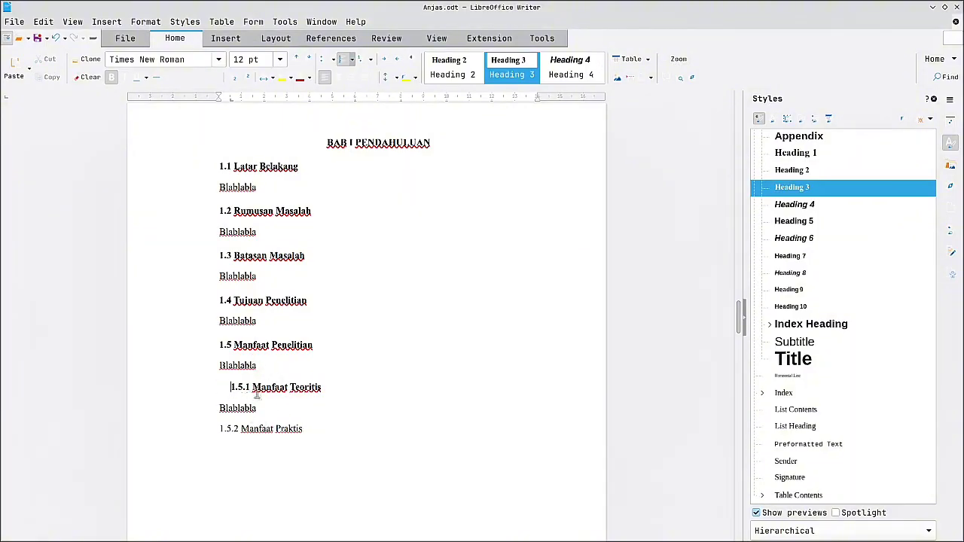
# Apply Heading 3 to the 1.5.2 Manfaat Praktis line and indent it by one tab.
pyautogui.tripleClick(266, 426)
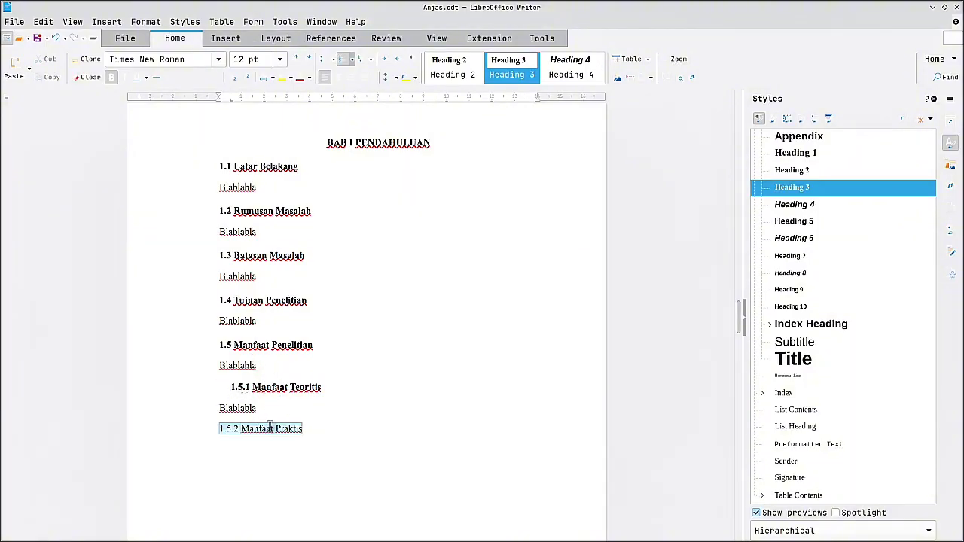
pyautogui.hotkey('ctrl', '3')
pyautogui.click(209, 429)
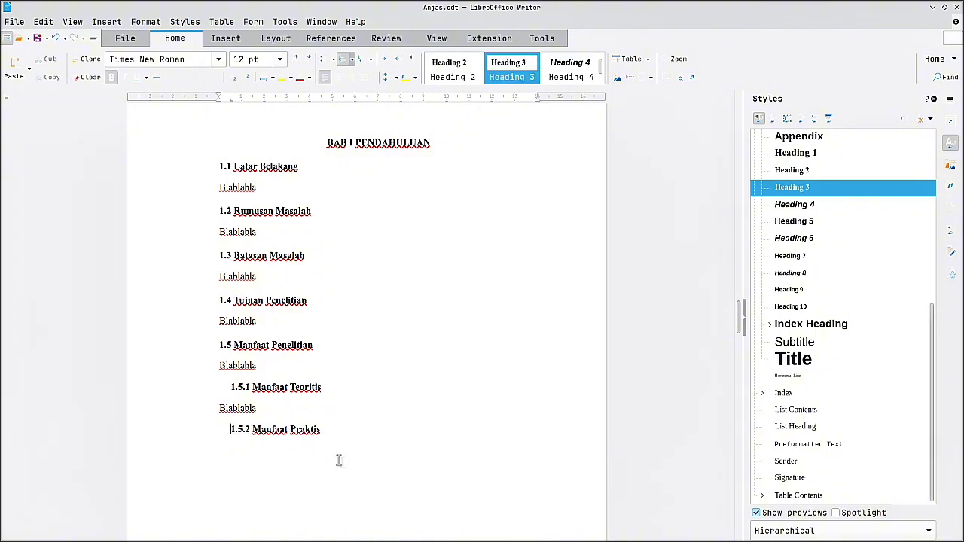
# Insert the image ego.jpeg below the Blablabla text of section 2.2 LibreOffice Writer.
pyautogui.scroll(-10, 338, 459)
pyautogui.scroll(-20, 334, 424)
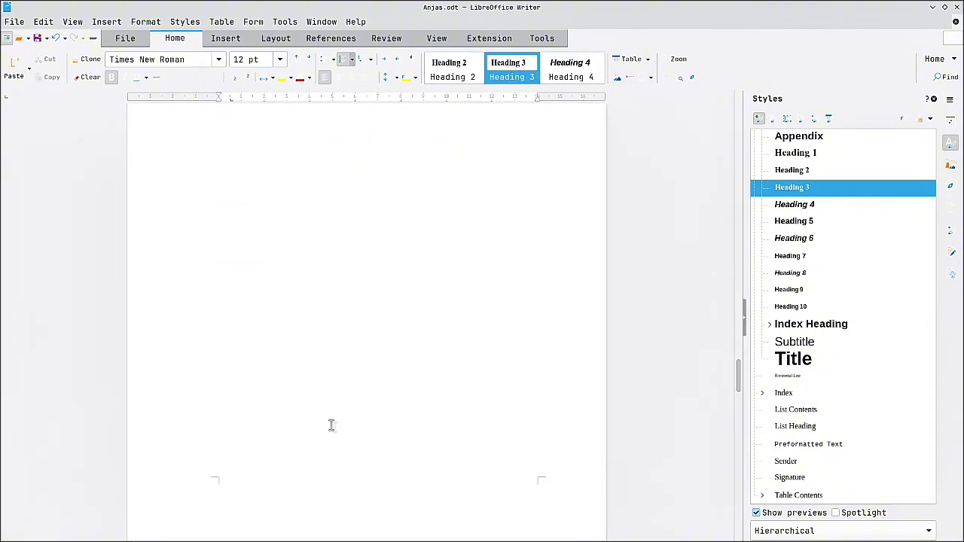
pyautogui.scroll(-20, 334, 424)
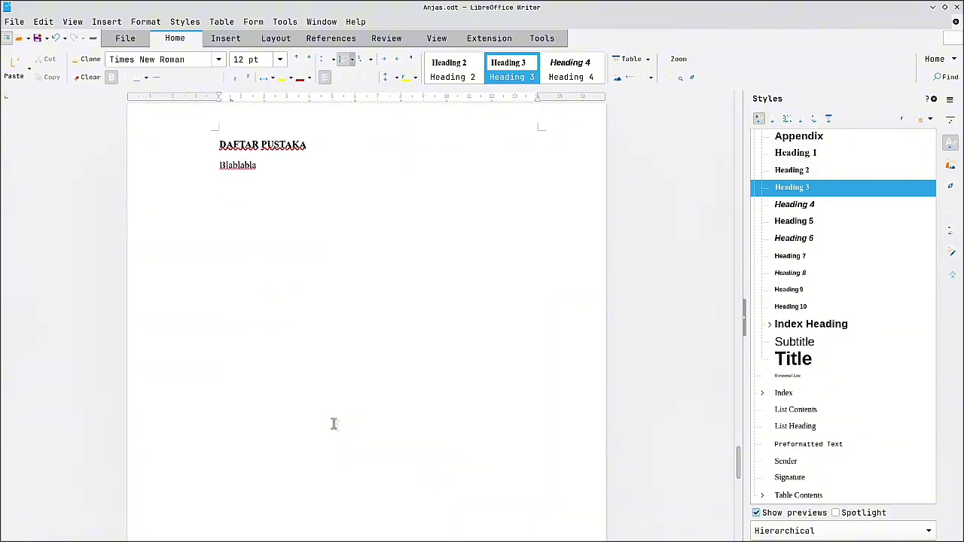
pyautogui.scroll(10, 334, 422)
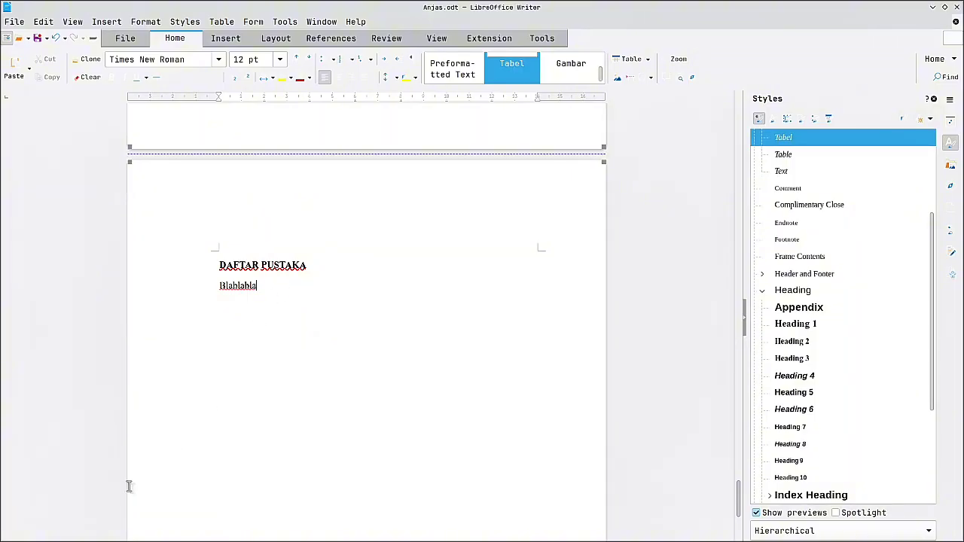
pyautogui.scroll(-8, 239, 452)
pyautogui.scroll(15, 248, 482)
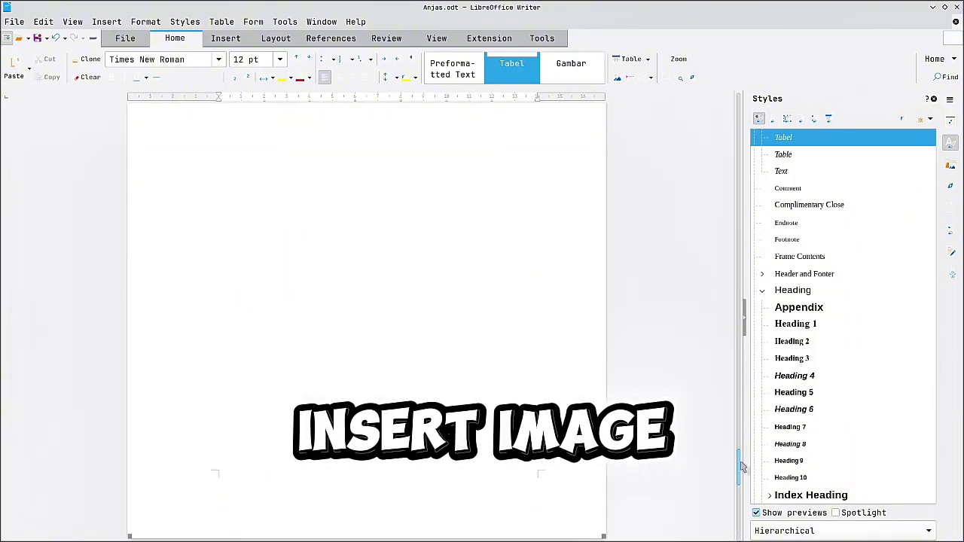
pyautogui.moveTo(739, 464); pyautogui.dragTo(738, 388)
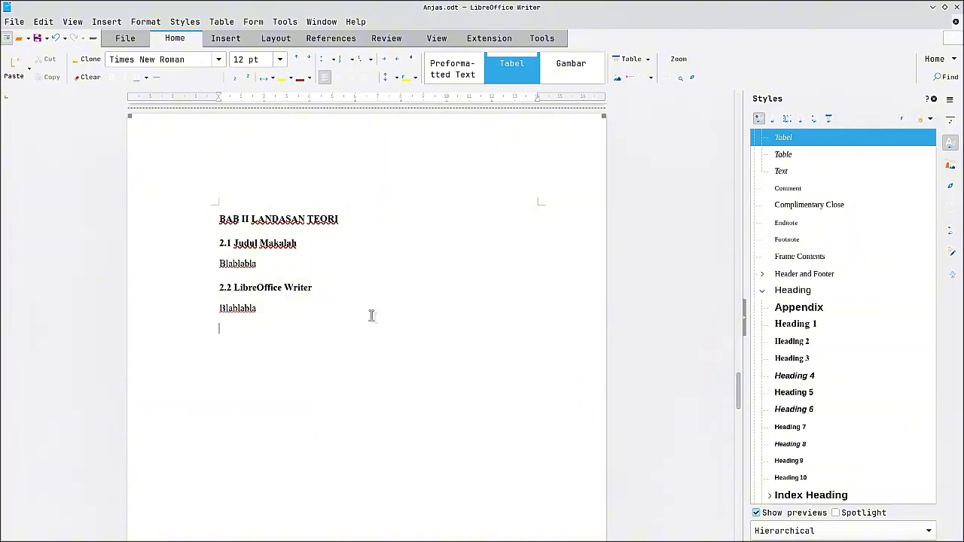
pyautogui.scroll(1, 276, 336)
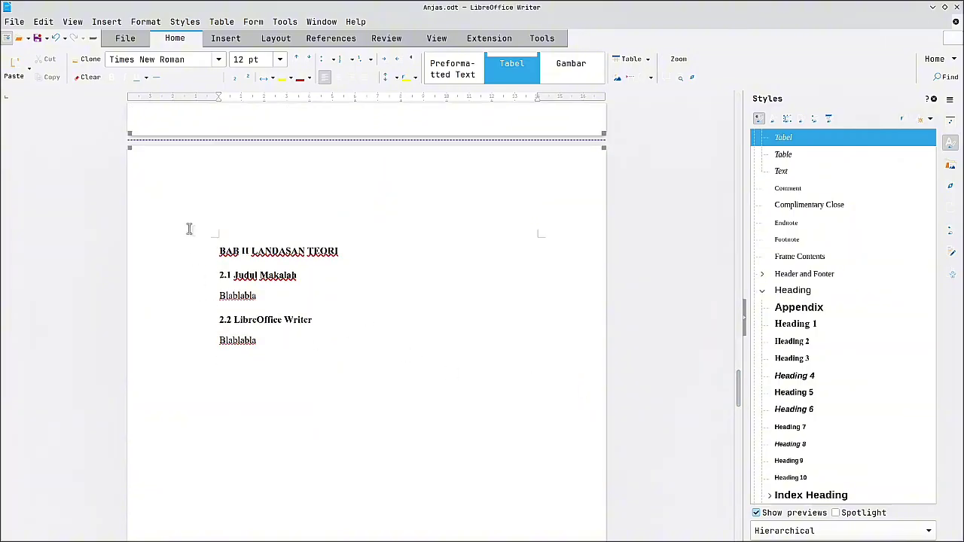
pyautogui.click(225, 37)
pyautogui.click(106, 21)
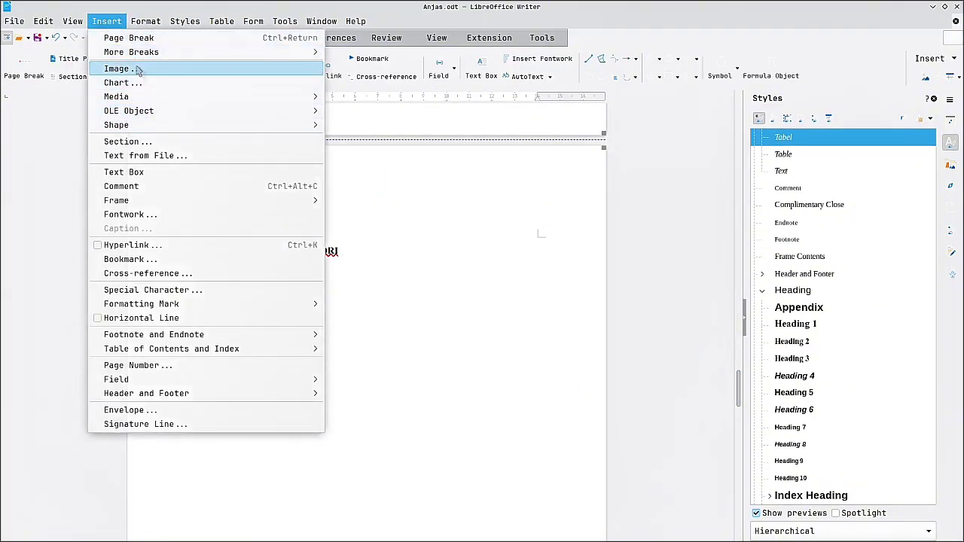
pyautogui.click(138, 70)
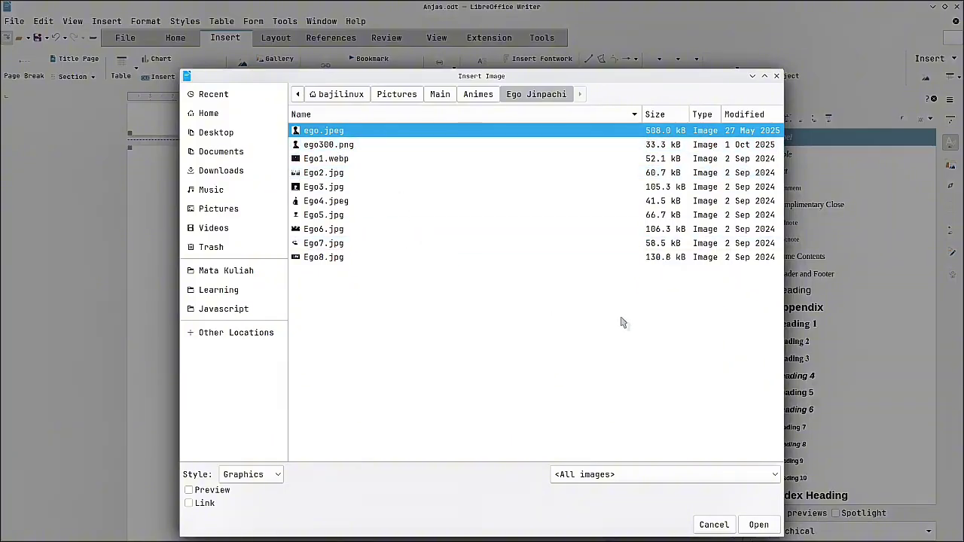
pyautogui.click(775, 528)
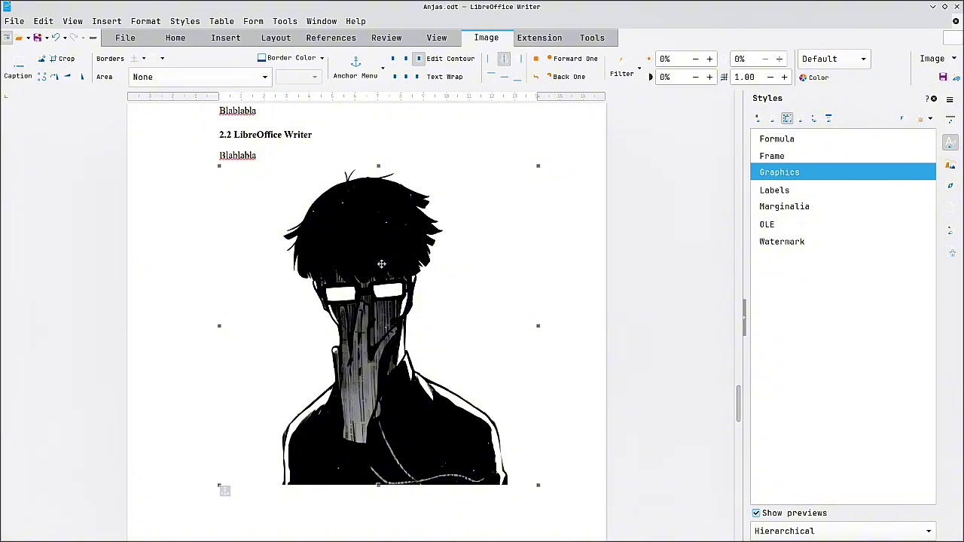
# Resize the inserted image to a width of 5 cm while keeping its ratio.
pyautogui.doubleClick(381, 263)
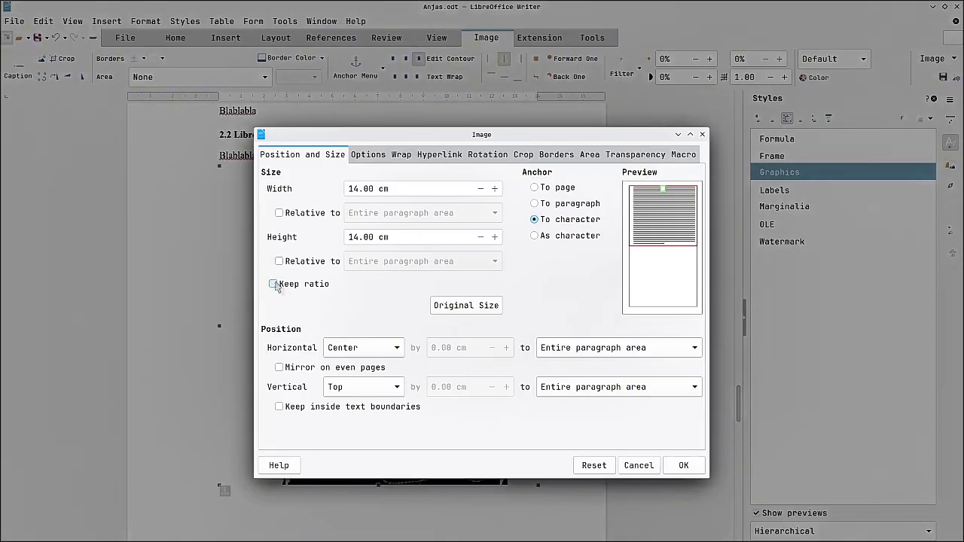
pyautogui.tripleClick(363, 188)
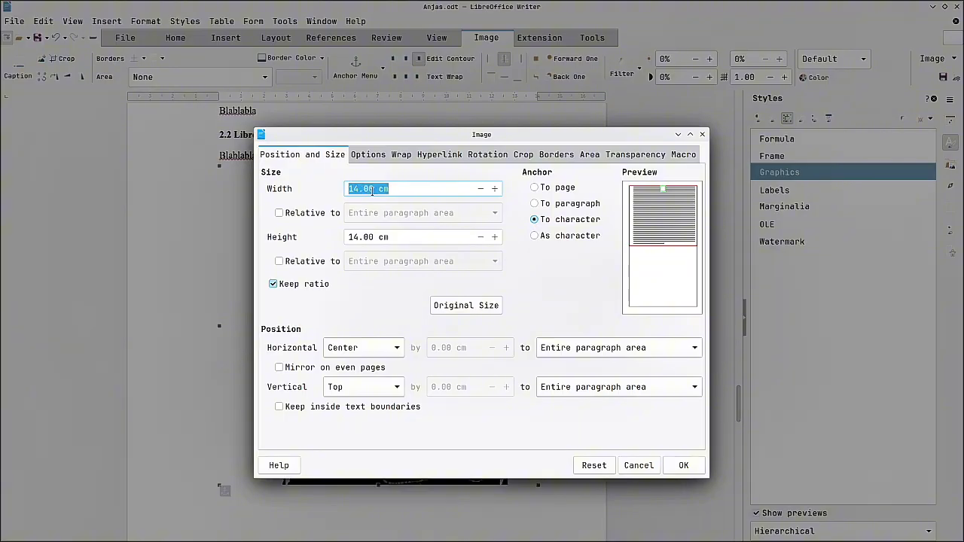
pyautogui.write('5')
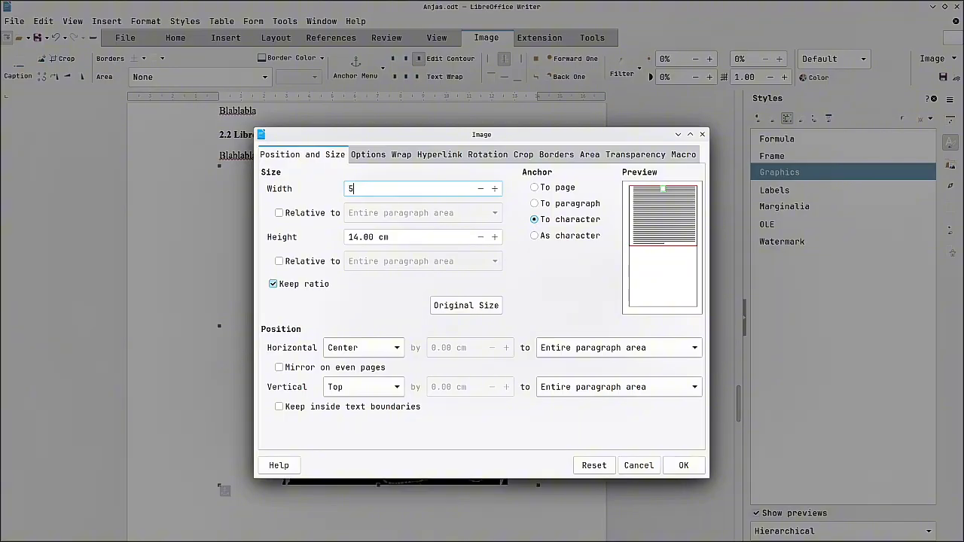
pyautogui.click(683, 466)
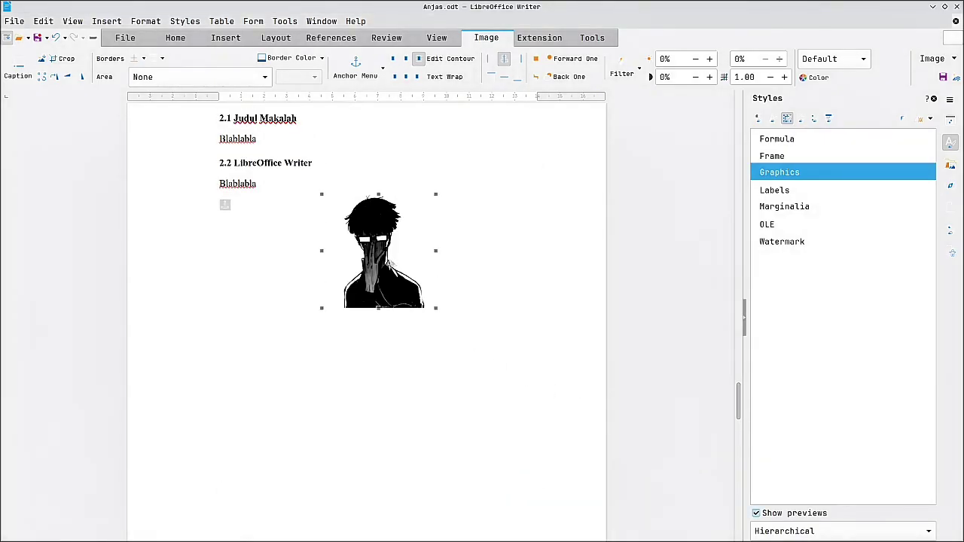
pyautogui.click(368, 352)
# Add an empty line below the Blablabla text of section 2.1 Judul Makalah.
pyautogui.scroll(3, 316, 301)
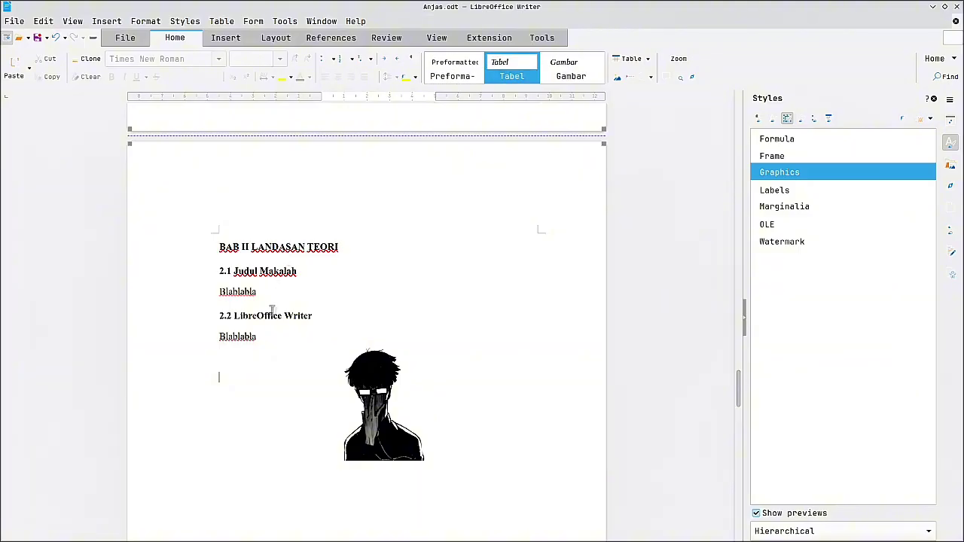
pyautogui.click(290, 293)
pyautogui.press('Return')
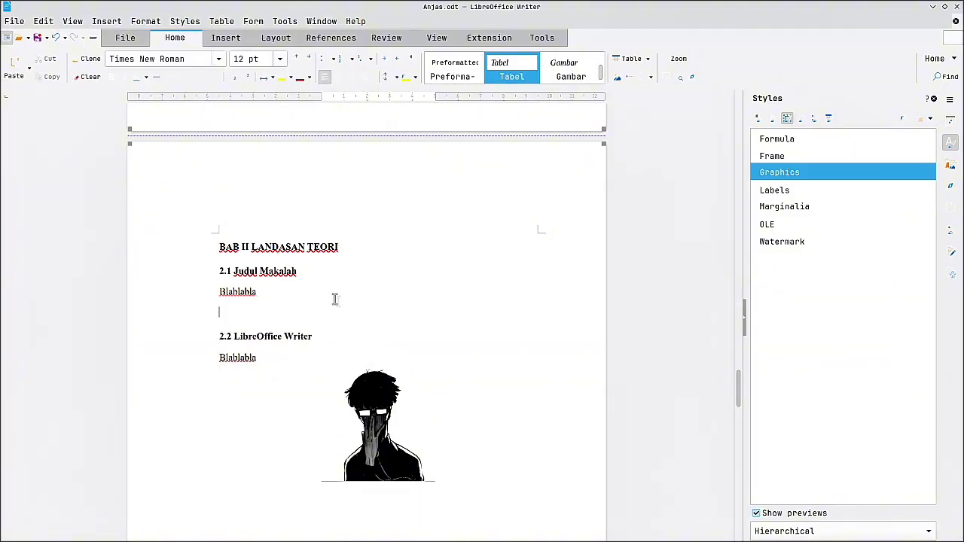
# Insert the image Ego2.jpg on a new line below the Blablabla text of section 3.1 Kesimpulan.
pyautogui.scroll(-10, 335, 299)
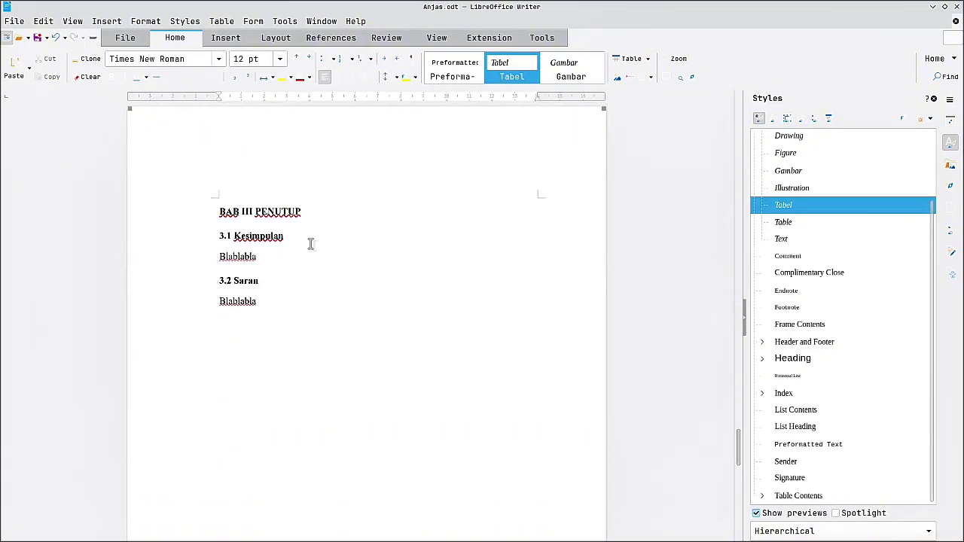
pyautogui.press('Return')
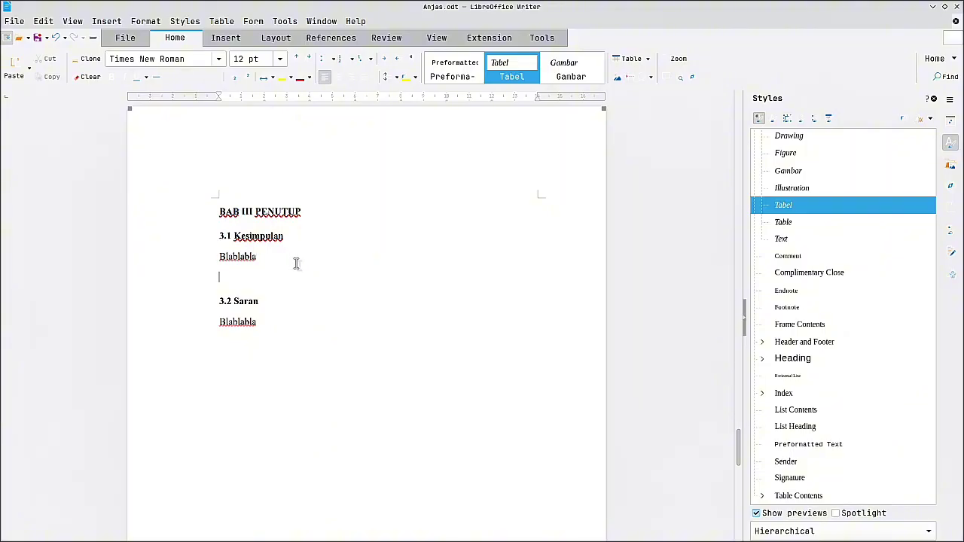
pyautogui.click(228, 41)
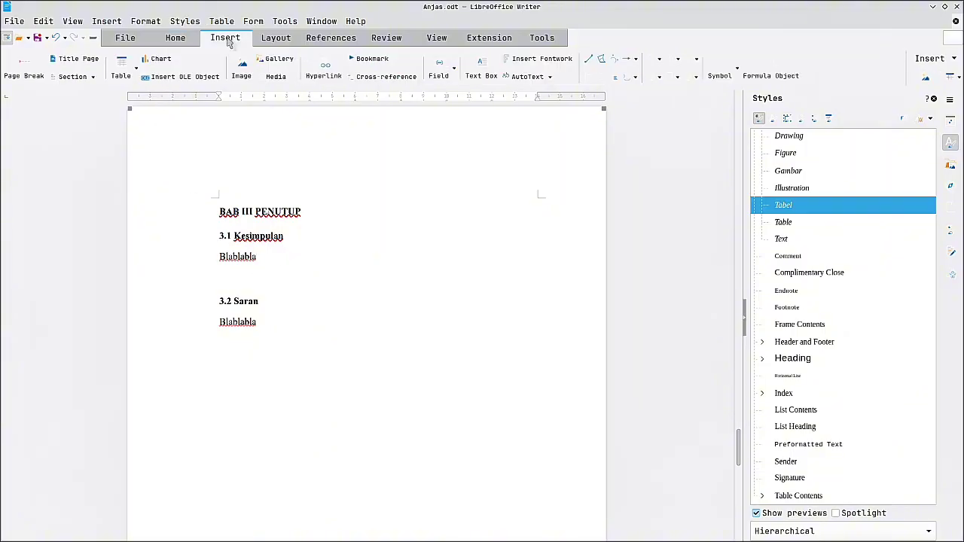
pyautogui.click(181, 40)
pyautogui.click(124, 21)
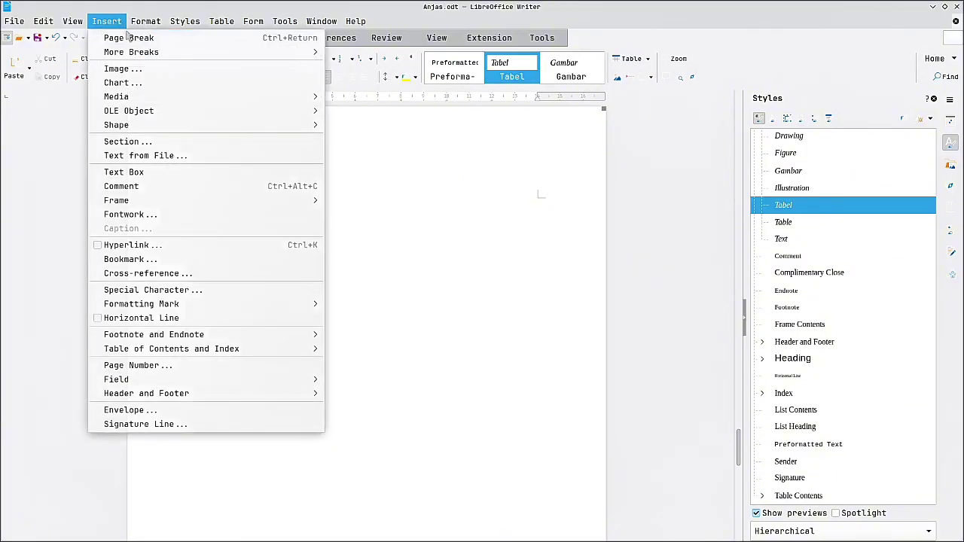
pyautogui.click(135, 69)
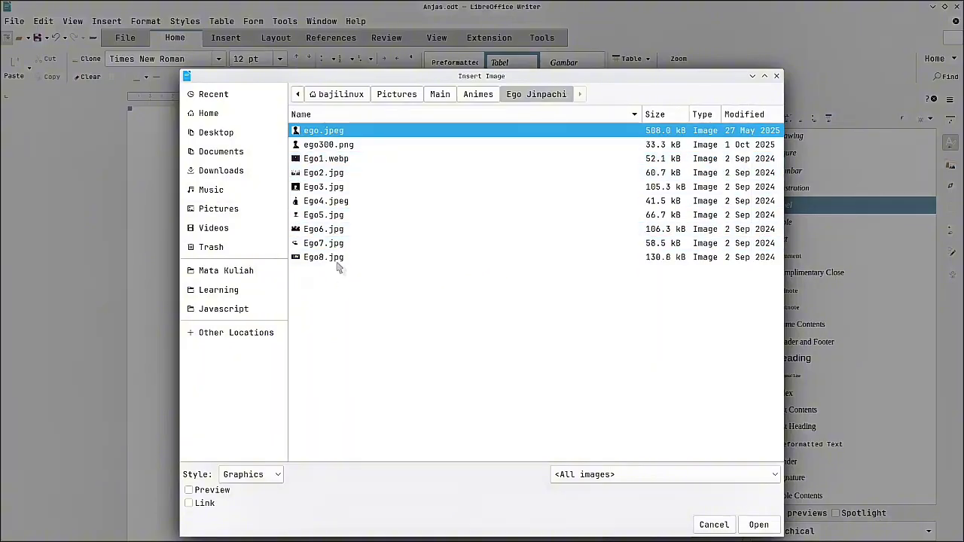
pyautogui.click(324, 172)
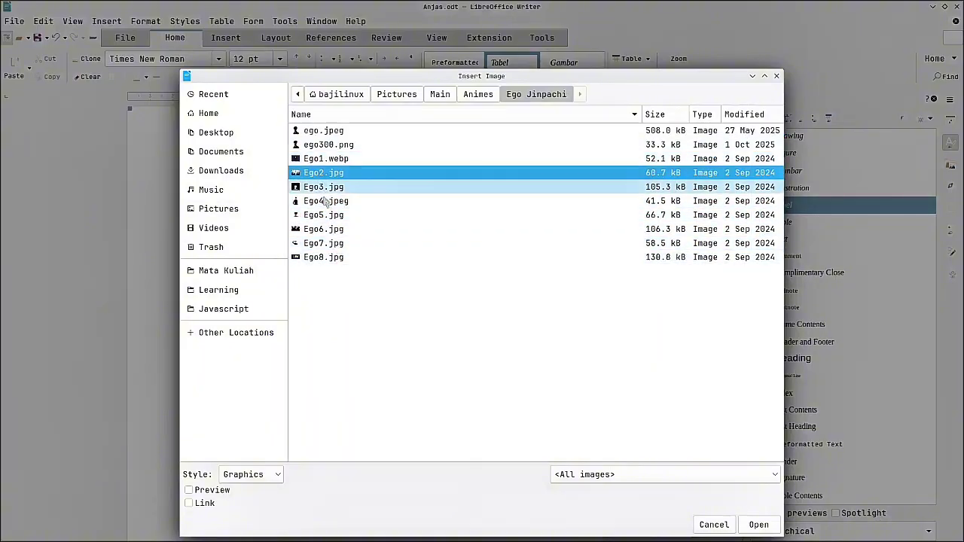
pyautogui.click(759, 526)
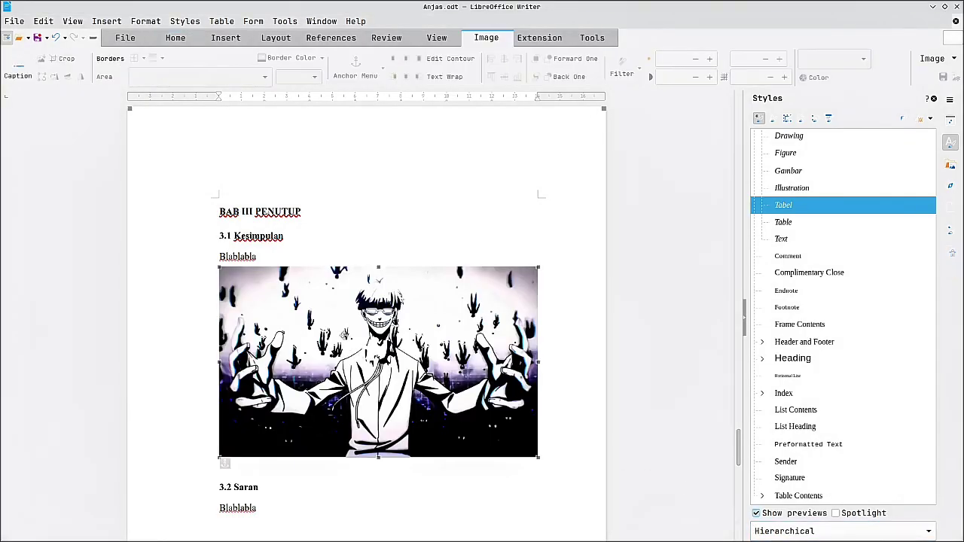
# Resize the inserted image to a width of 5 cm while keeping its ratio.
pyautogui.doubleClick(347, 340)
pyautogui.tripleClick(387, 189)
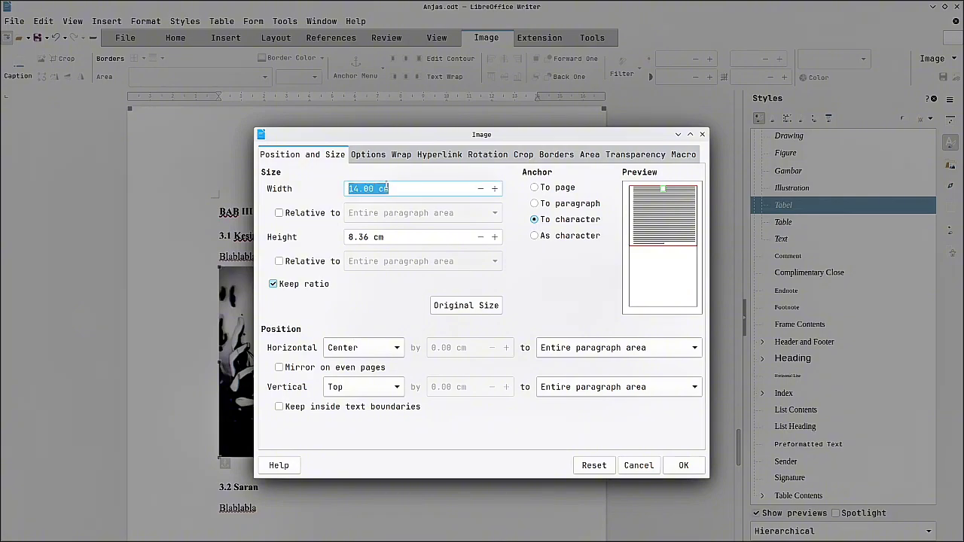
pyautogui.write('5')
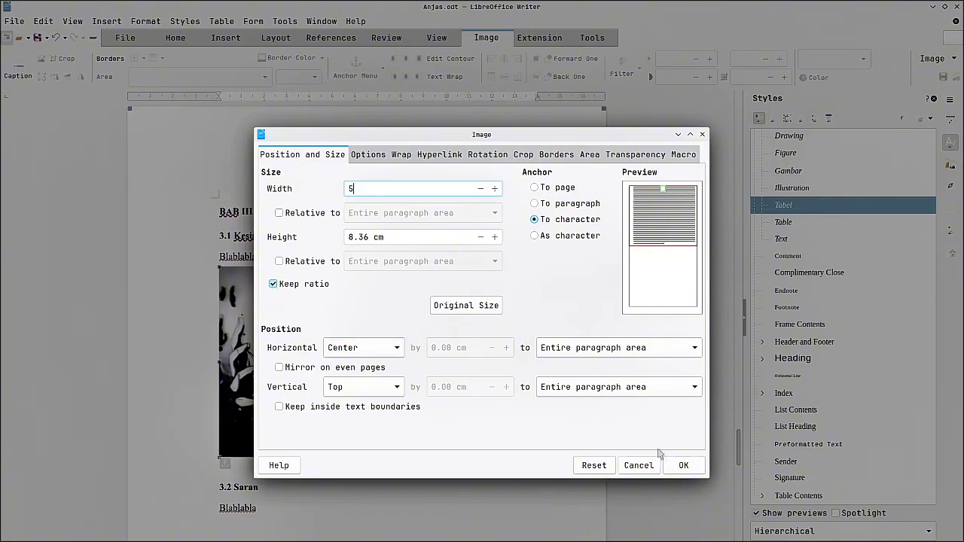
pyautogui.click(683, 465)
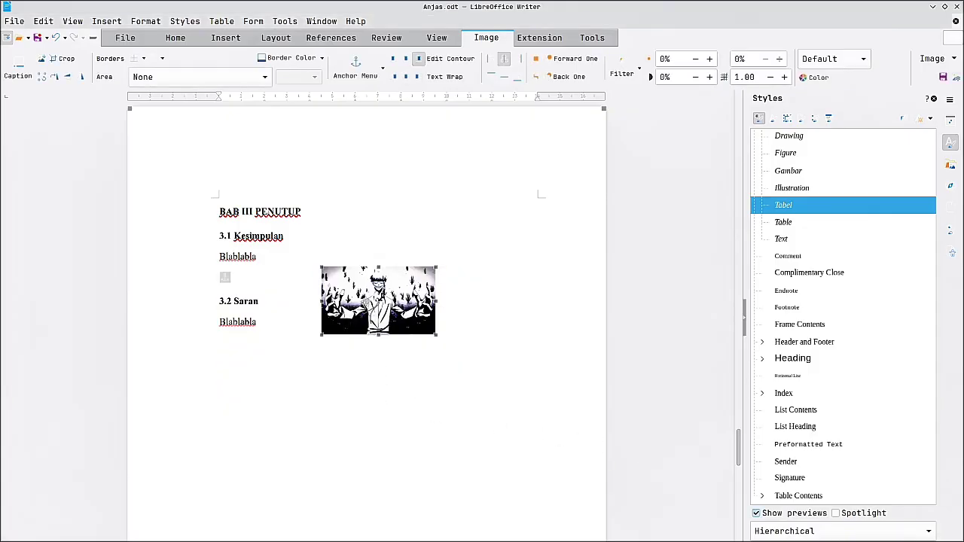
pyautogui.click(272, 278)
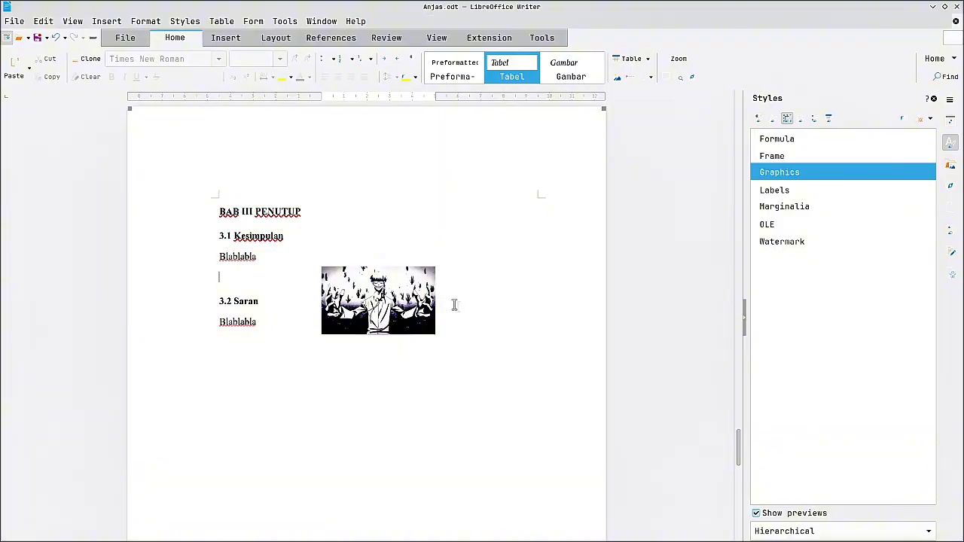
pyautogui.press('Return')
pyautogui.press('Return')
pyautogui.press('Return')
pyautogui.press('Return')
pyautogui.press('Return')
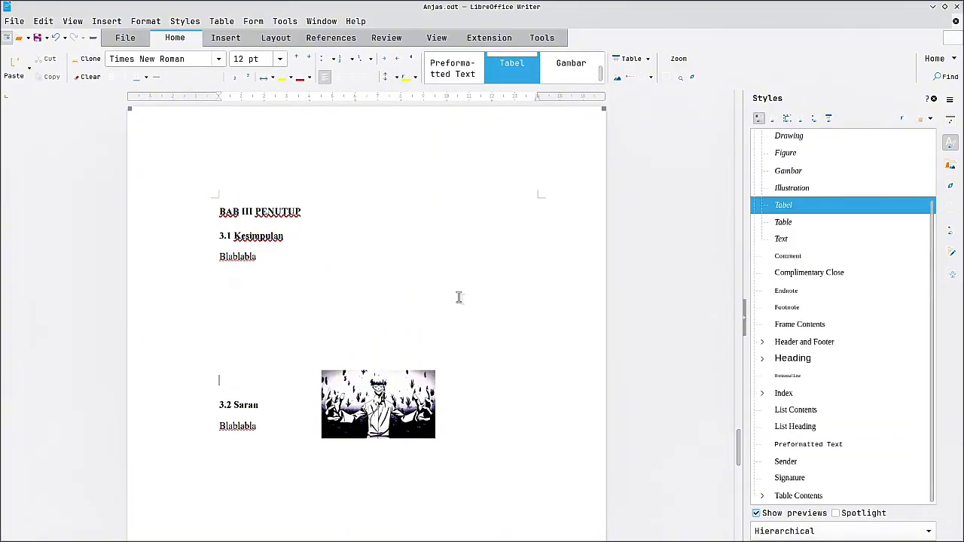
pyautogui.press('BackSpace')
pyautogui.press('BackSpace')
pyautogui.press('BackSpace')
pyautogui.press('BackSpace')
pyautogui.press('BackSpace')
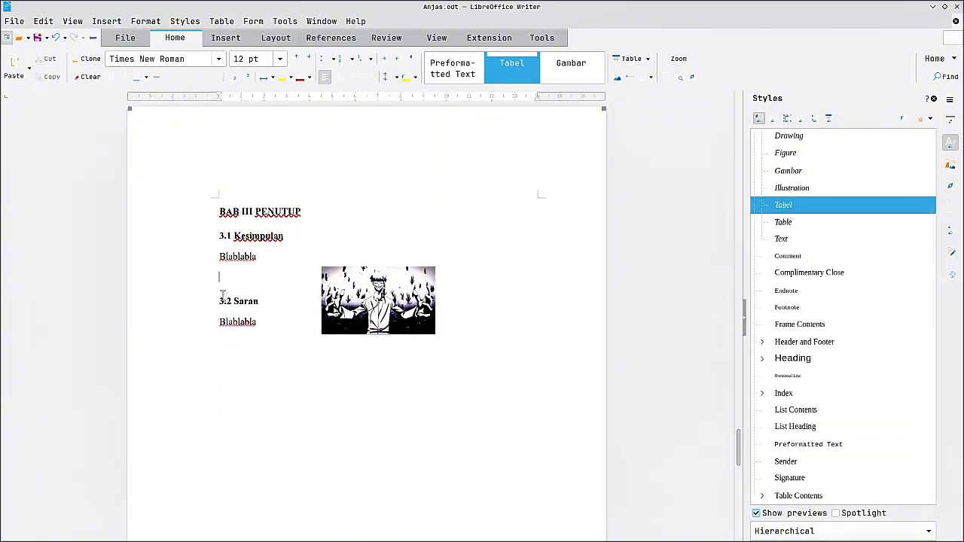
# Add four empty lines before the 3.2 Saran heading to move it below the image.
pyautogui.press('Return')
pyautogui.press('Return')
pyautogui.press('Return')
pyautogui.press('Return')
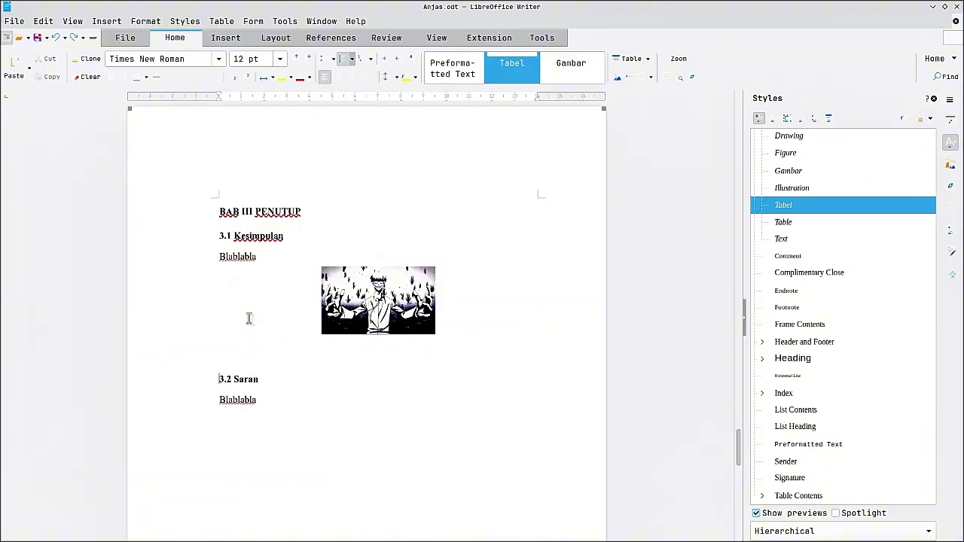
# Insert a table of three columns and two rows on a new line below the Blablabla text of section 1.5 Manfaat Penelitian.
pyautogui.scroll(-2, 254, 318)
pyautogui.scroll(1, 257, 319)
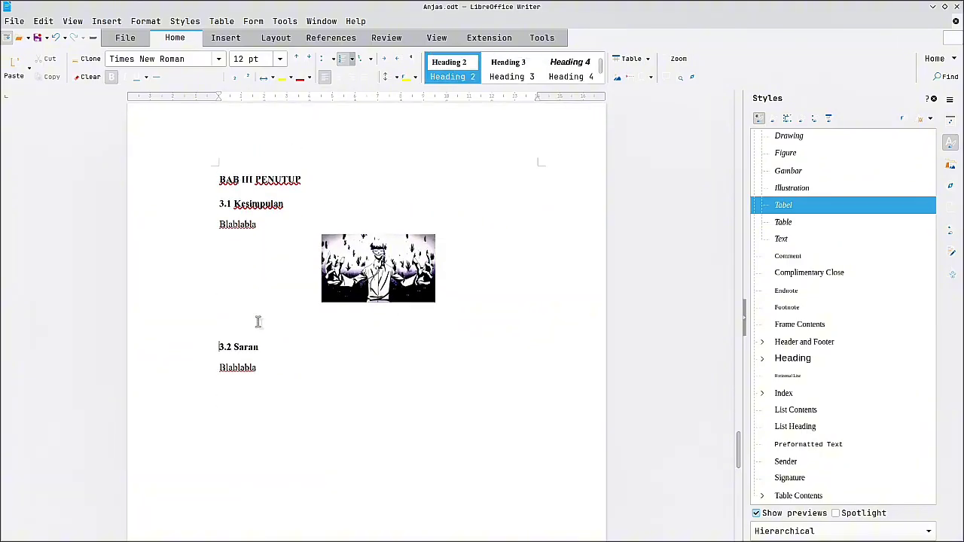
pyautogui.scroll(-3, 257, 321)
pyautogui.scroll(3, 355, 270)
pyautogui.scroll(20, 373, 302)
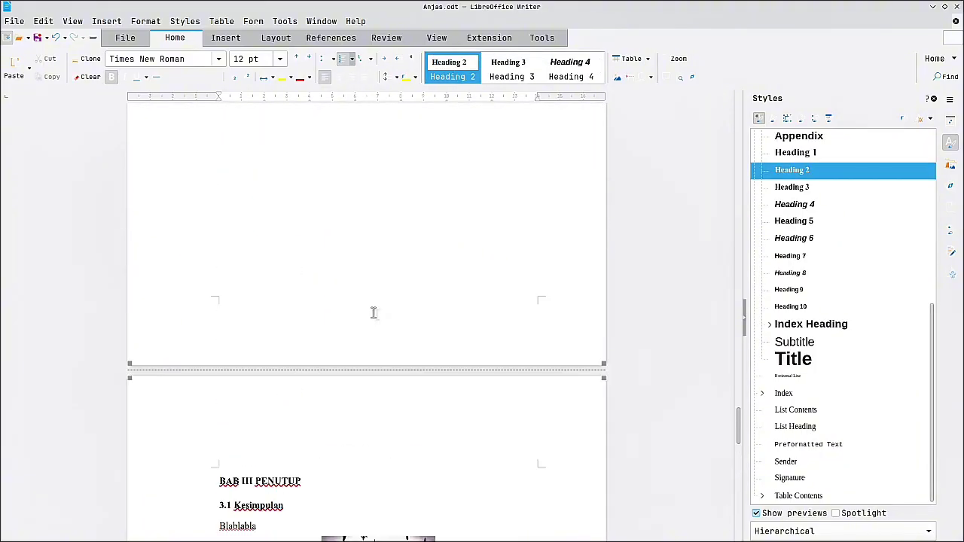
pyautogui.scroll(3, 363, 366)
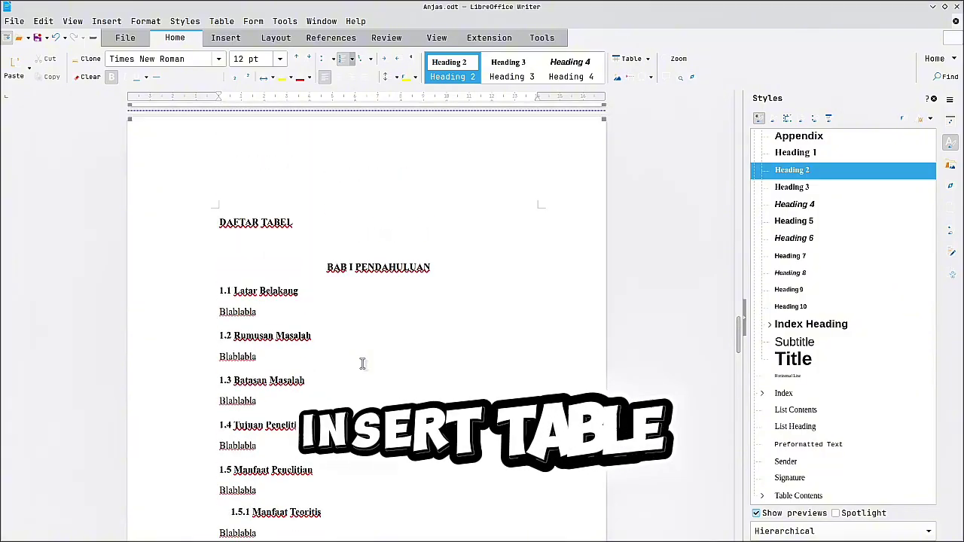
pyautogui.scroll(-8, 362, 366)
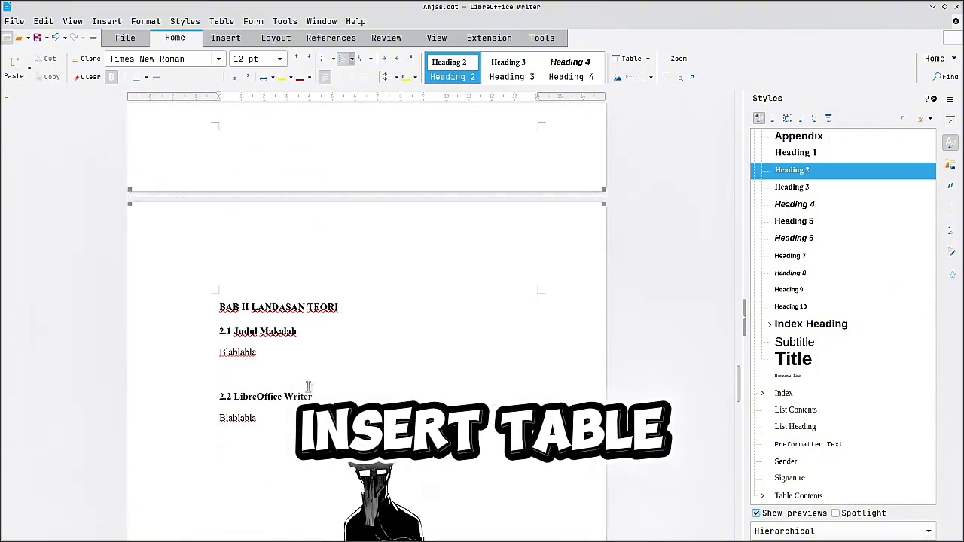
pyautogui.scroll(7, 303, 360)
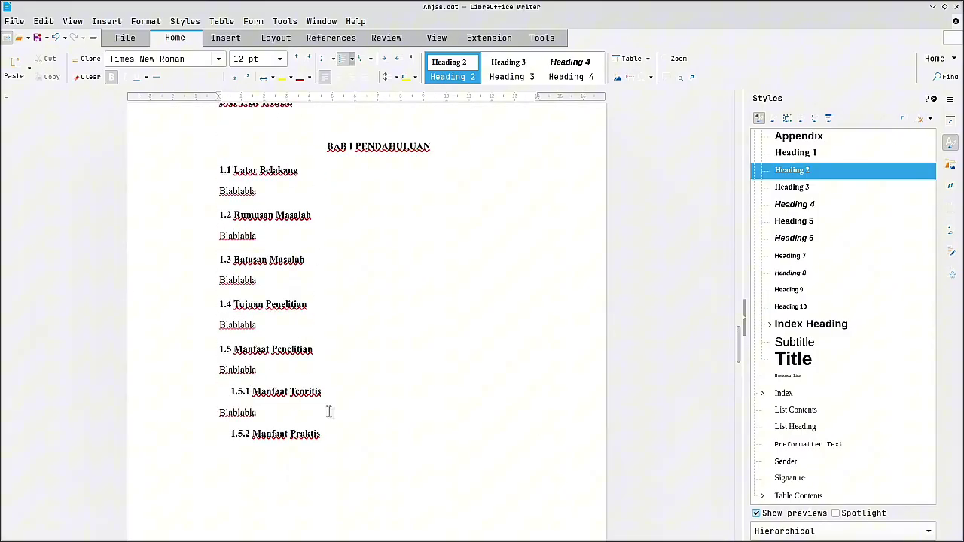
pyautogui.click(318, 366)
pyautogui.press('Return')
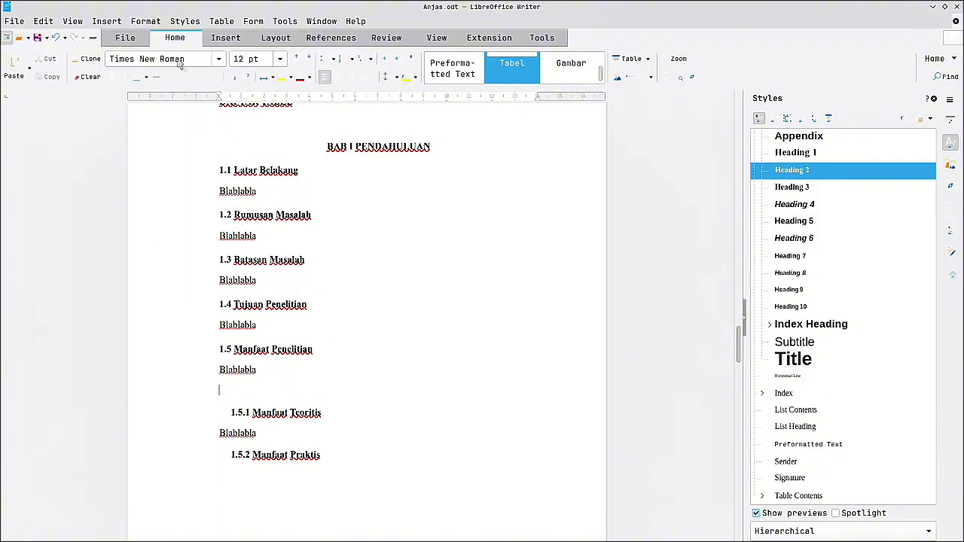
pyautogui.click(218, 39)
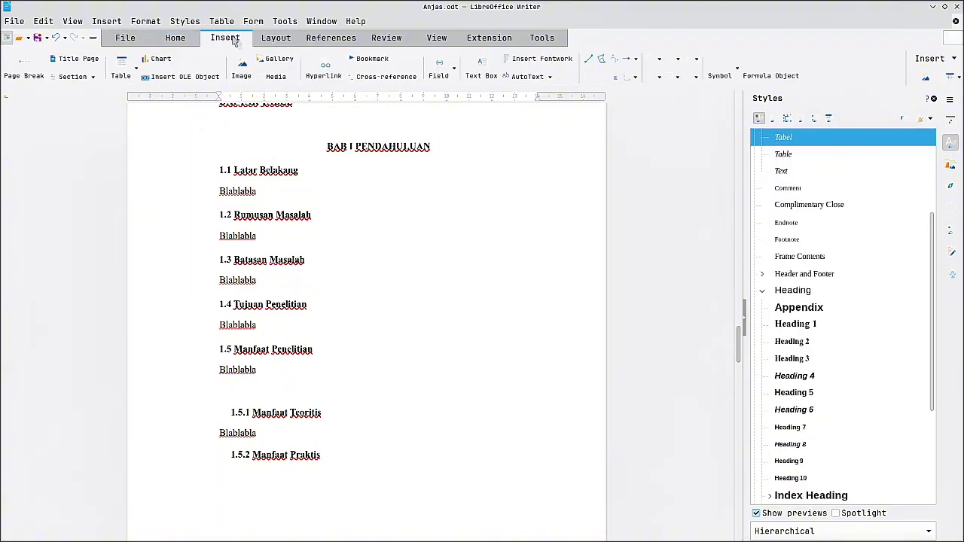
pyautogui.click(121, 65)
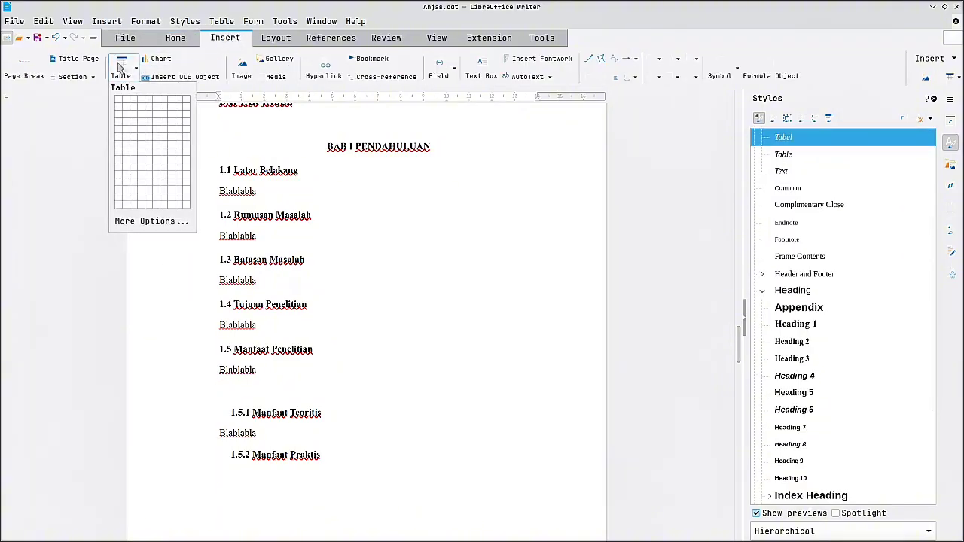
pyautogui.click(134, 107)
# Fill the table's header row with Nama, NIM and Prodi, and the second row with the student's name, student number and Teknik Nuklir.
pyautogui.click(260, 387)
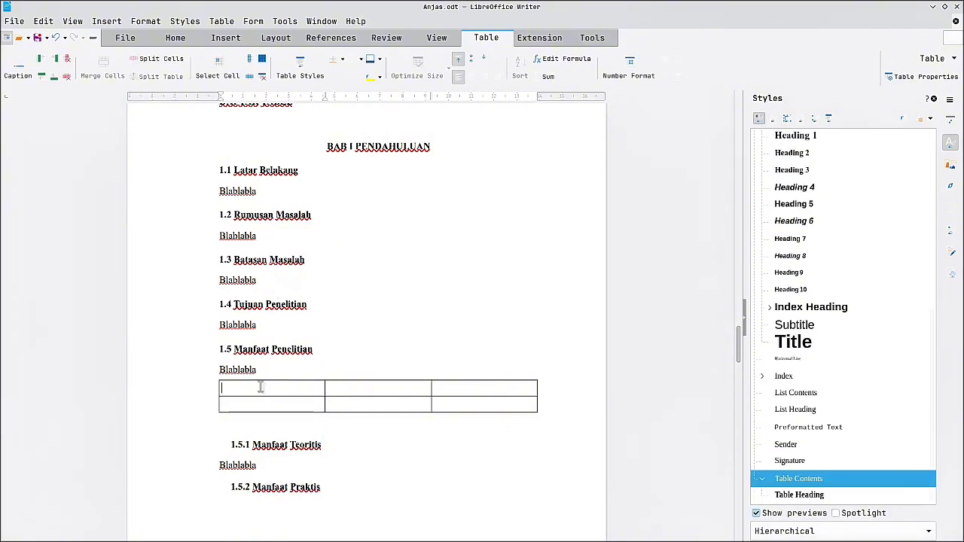
pyautogui.write('n')
pyautogui.write('Nama')
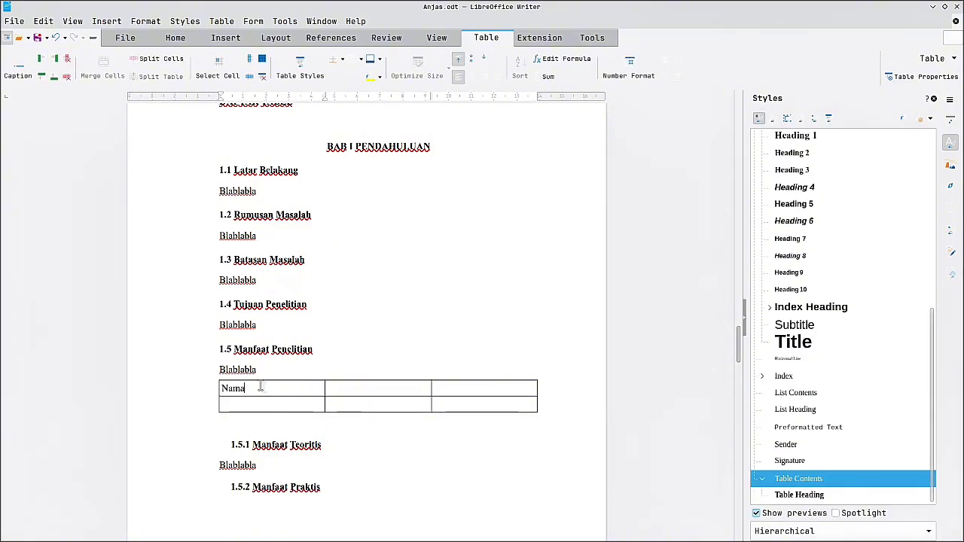
pyautogui.press('Tab')
pyautogui.write('NIM')
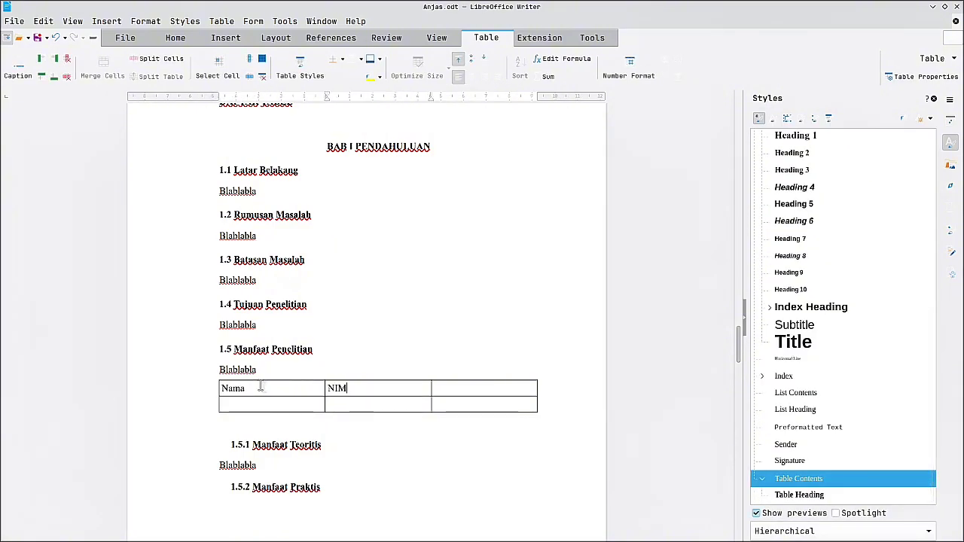
pyautogui.write('Prodi')
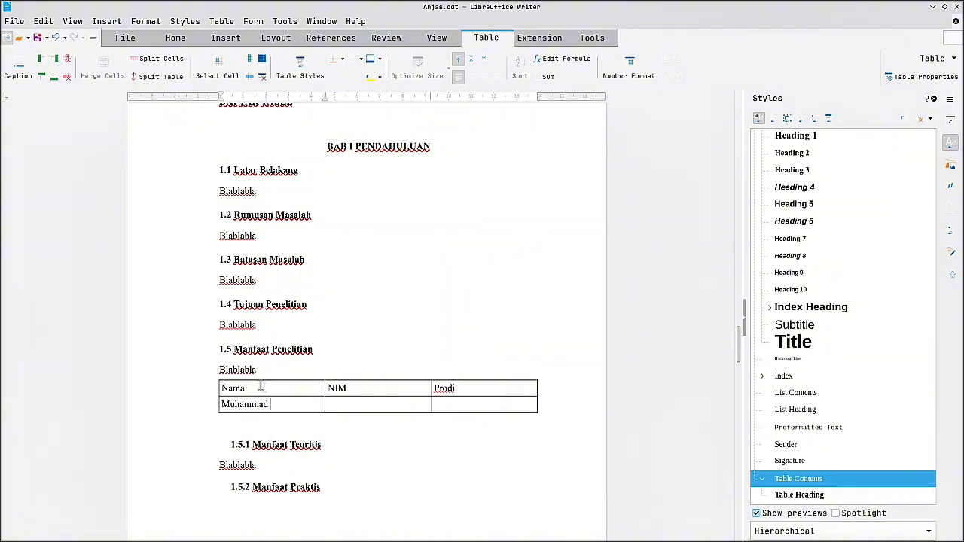
pyautogui.write('s')
pyautogui.press('Tab')
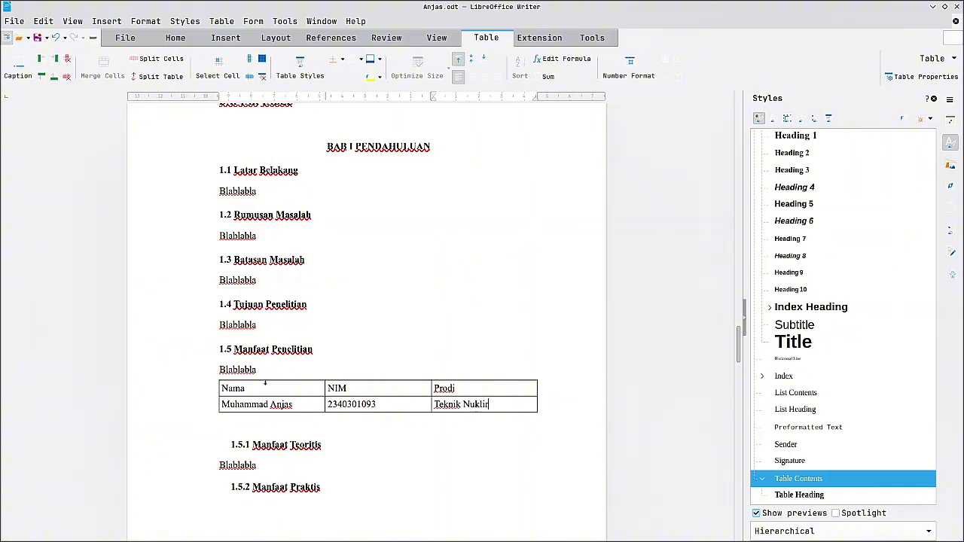
pyautogui.doubleClick(290, 405)
pyautogui.click(352, 405)
pyautogui.click(284, 376)
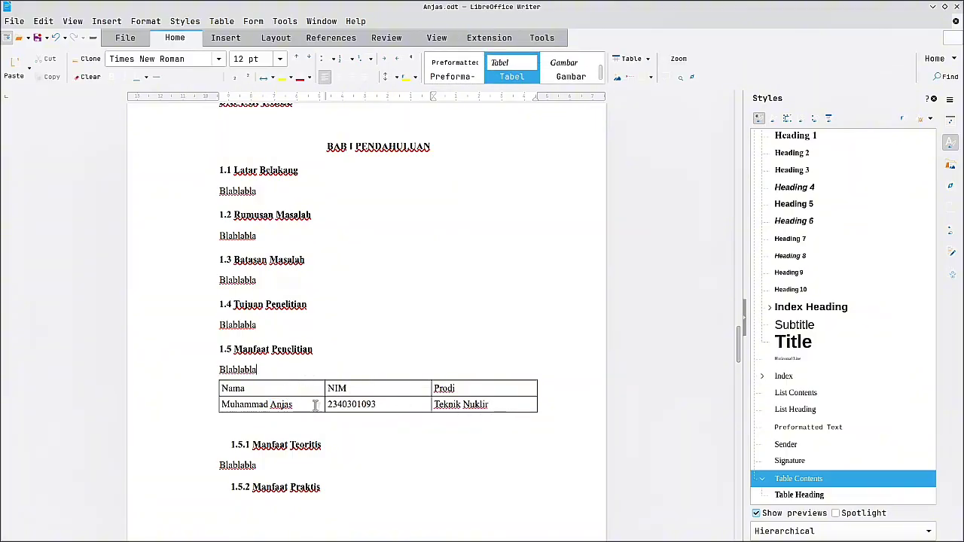
pyautogui.click(286, 388)
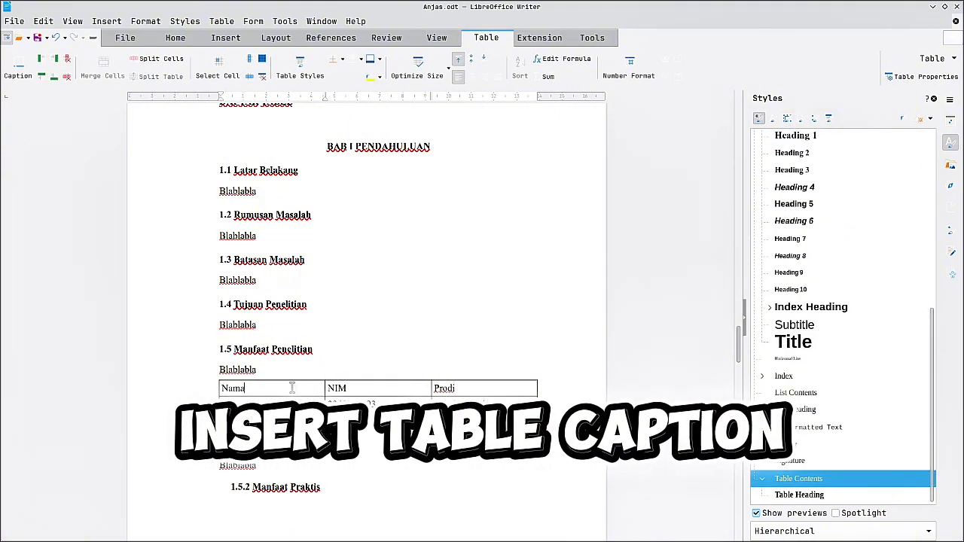
# Add an empty line above the table and start its caption, using the category Tabel and the position Above.
pyautogui.click(302, 367)
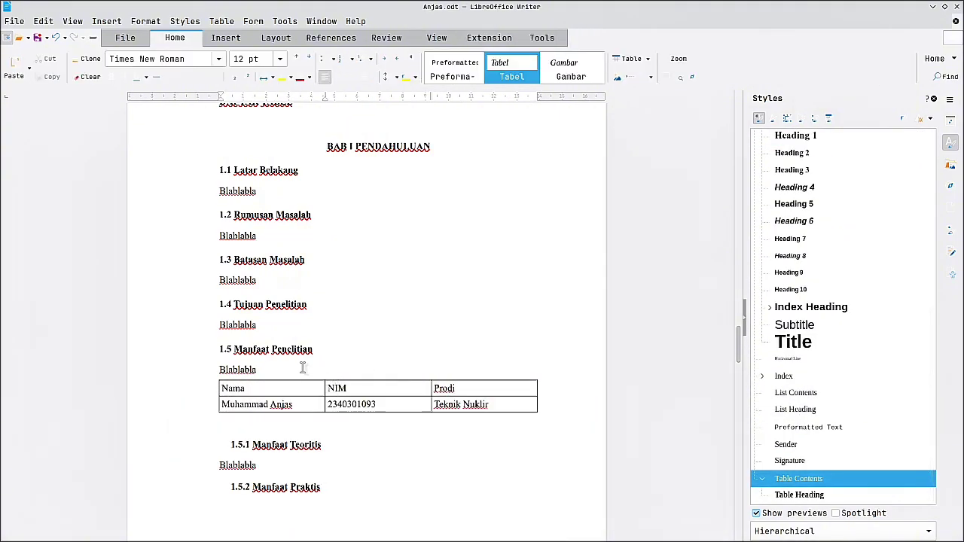
pyautogui.press('Return')
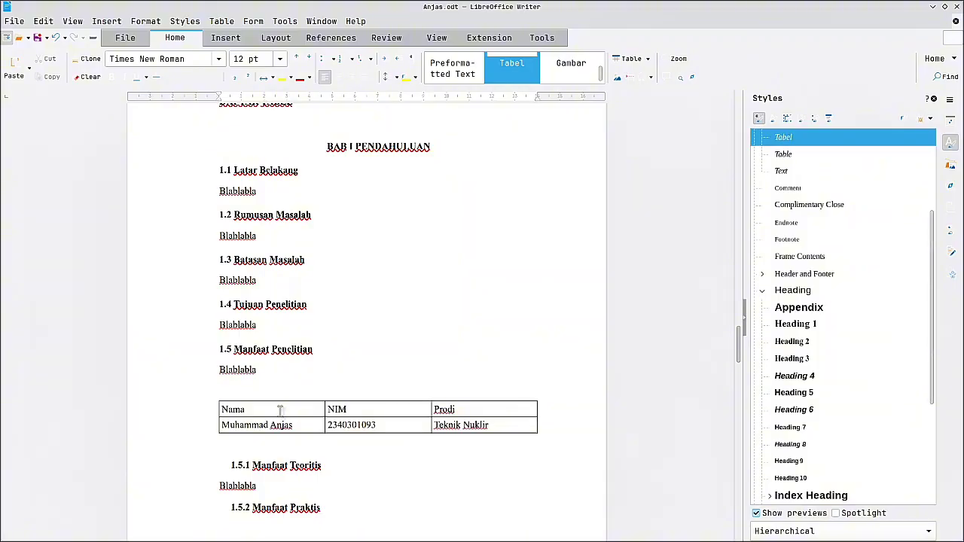
pyautogui.click(279, 410)
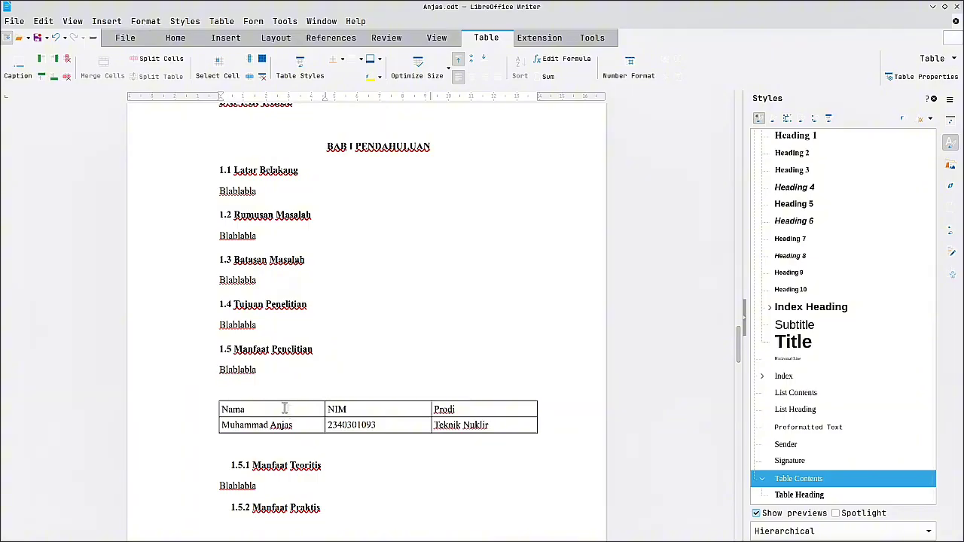
pyautogui.rightClick(284, 409)
pyautogui.click(343, 385)
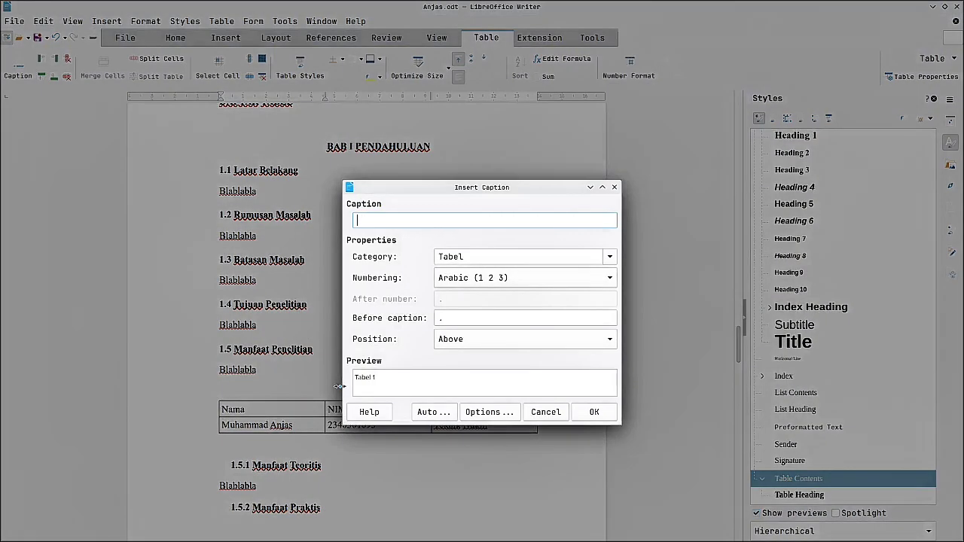
pyautogui.click(474, 256)
pyautogui.click(610, 257)
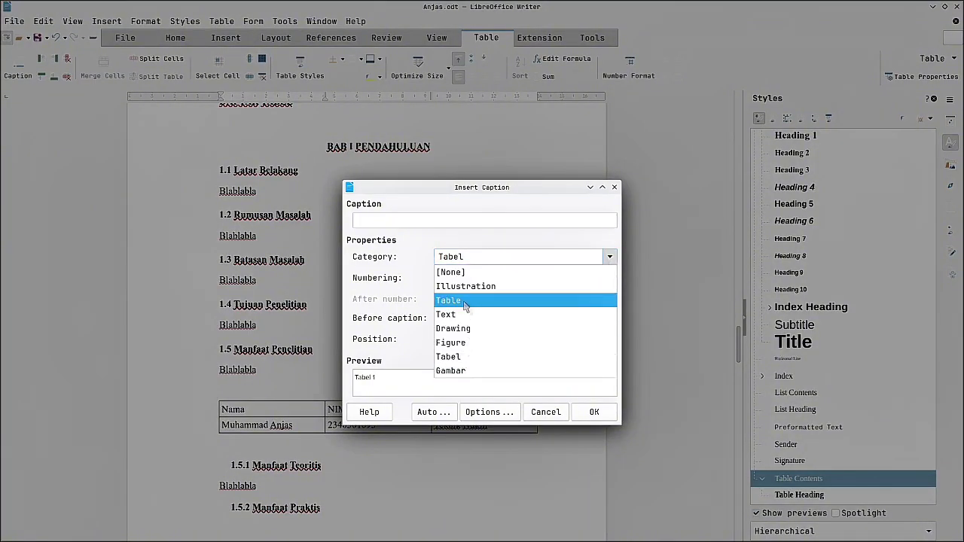
pyautogui.click(461, 358)
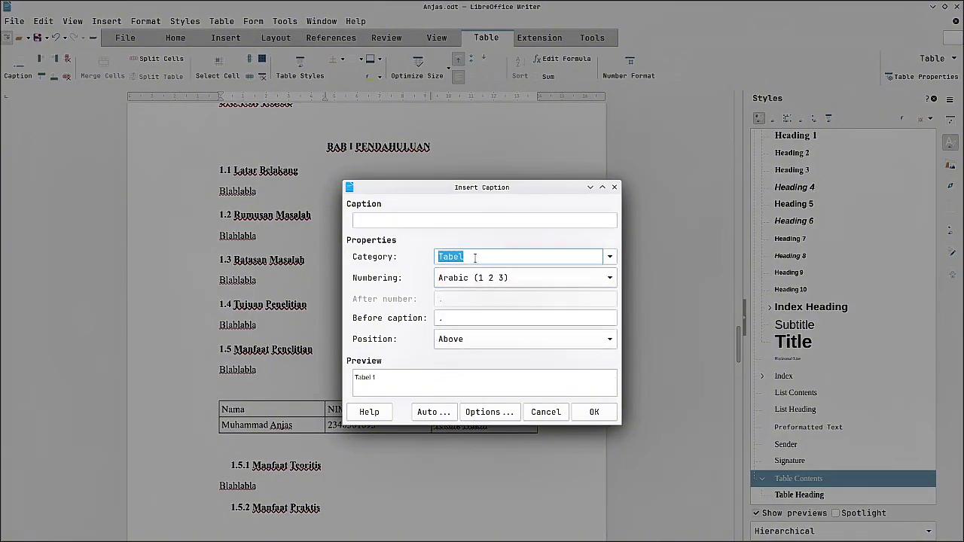
pyautogui.press('BackSpace')
pyautogui.write('Tab')
pyautogui.click(467, 340)
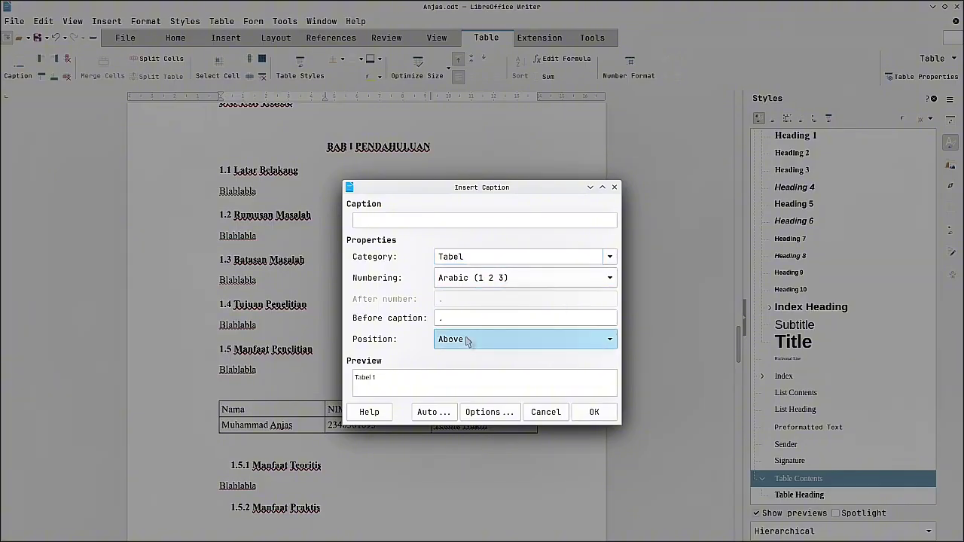
pyautogui.click(467, 340)
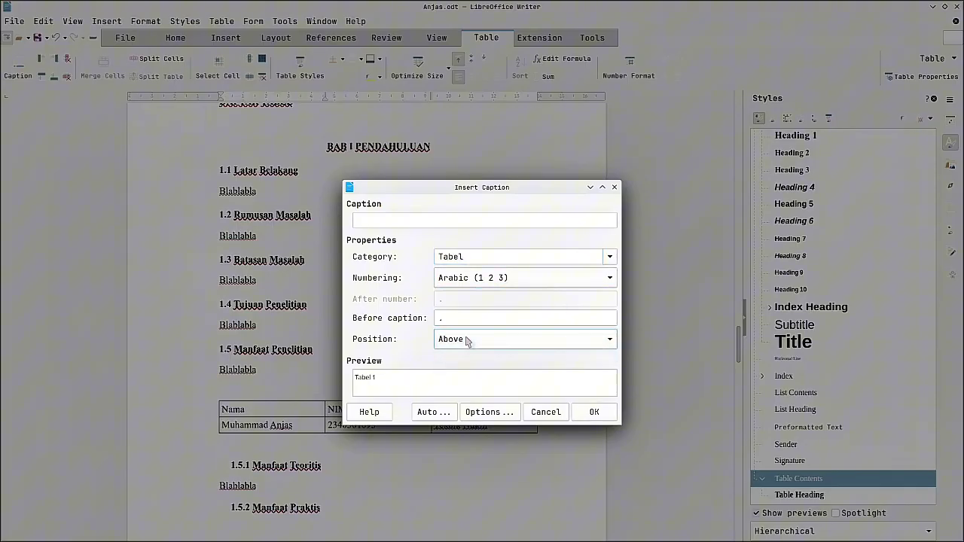
# Enter Nama Bebas as the table's caption text and insert the caption.
pyautogui.click(370, 218)
pyautogui.click(485, 321)
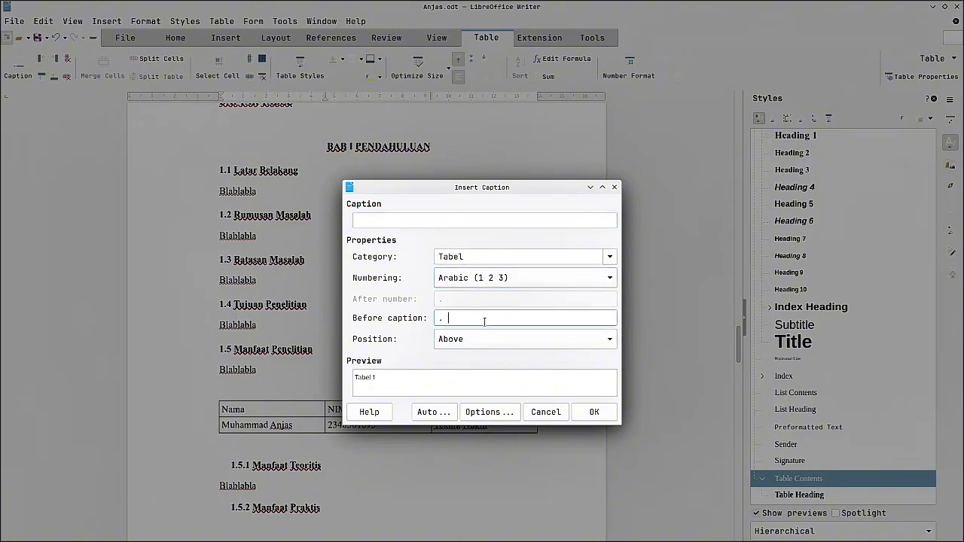
pyautogui.click(402, 219)
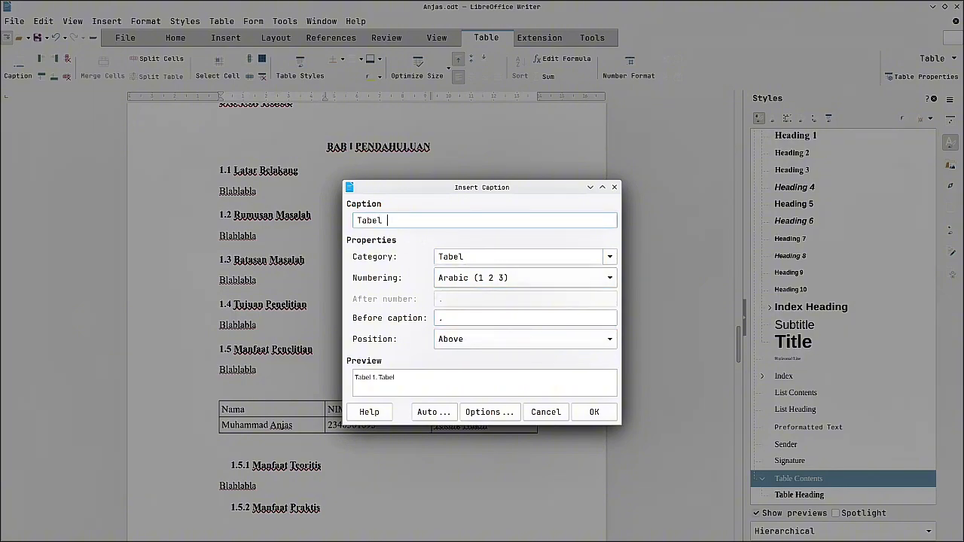
pyautogui.press('BackSpace')
pyautogui.press('BackSpace')
pyautogui.press('BackSpace')
pyautogui.press('BackSpace')
pyautogui.press('BackSpace')
pyautogui.press('BackSpace')
pyautogui.write('Nama')
pyautogui.press('BackSpace')
pyautogui.press('BackSpace')
pyautogui.press('BackSpace')
pyautogui.press('BackSpace')
pyautogui.press('BackSpace')
pyautogui.write('Beba')
pyautogui.press('BackSpace')
pyautogui.press('BackSpace')
pyautogui.press('BackSpace')
pyautogui.press('BackSpace')
pyautogui.press('BackSpace')
pyautogui.write('In')
pyautogui.write('Nama beba')
pyautogui.write('s')
pyautogui.press('BackSpace')
pyautogui.press('BackSpace')
pyautogui.press('BackSpace')
pyautogui.press('BackSpace')
pyautogui.press('BackSpace')
pyautogui.write('Bebas')
pyautogui.click(594, 412)
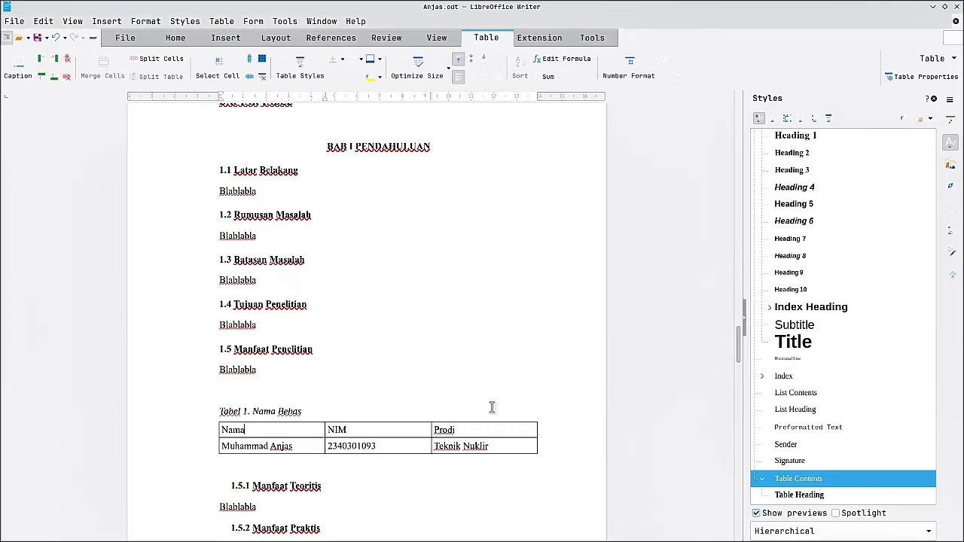
# Center the caption above the table.
pyautogui.click(261, 411)
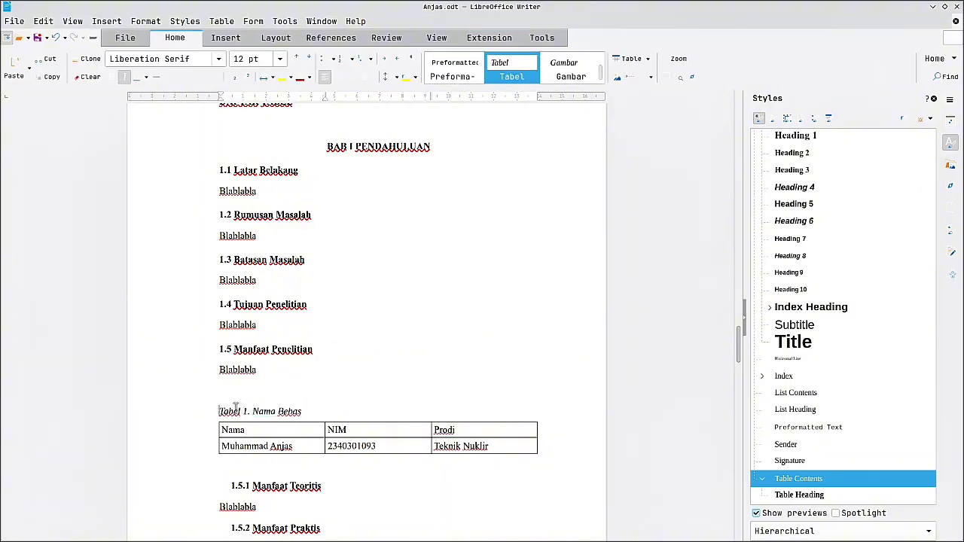
pyautogui.moveTo(218, 411); pyautogui.dragTo(314, 411)
pyautogui.hotkey('ctrl', 'e')
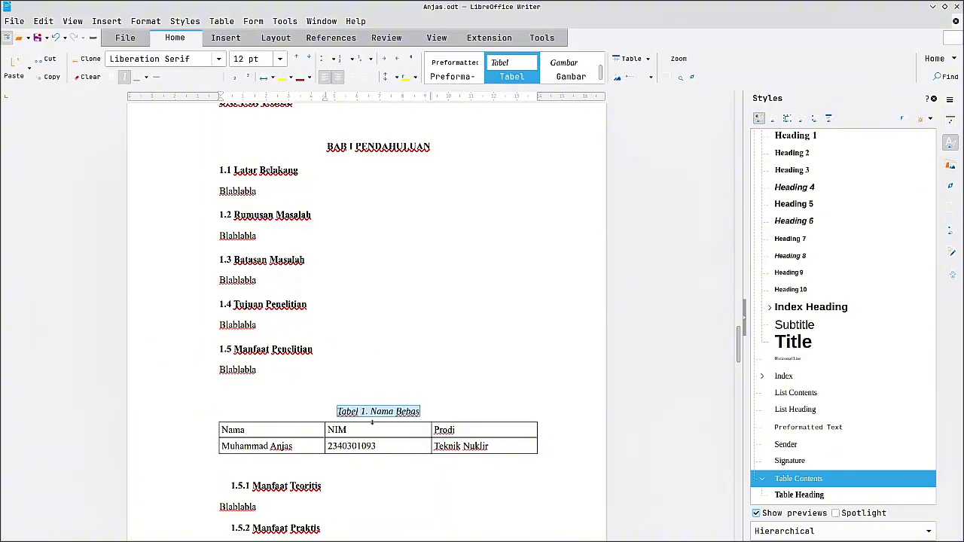
# Start a caption for the image under 2.2 LibreOffice Writer, using the category Gambar.
pyautogui.scroll(-10, 361, 412)
pyautogui.scroll(-5, 369, 392)
pyautogui.scroll(4, 369, 392)
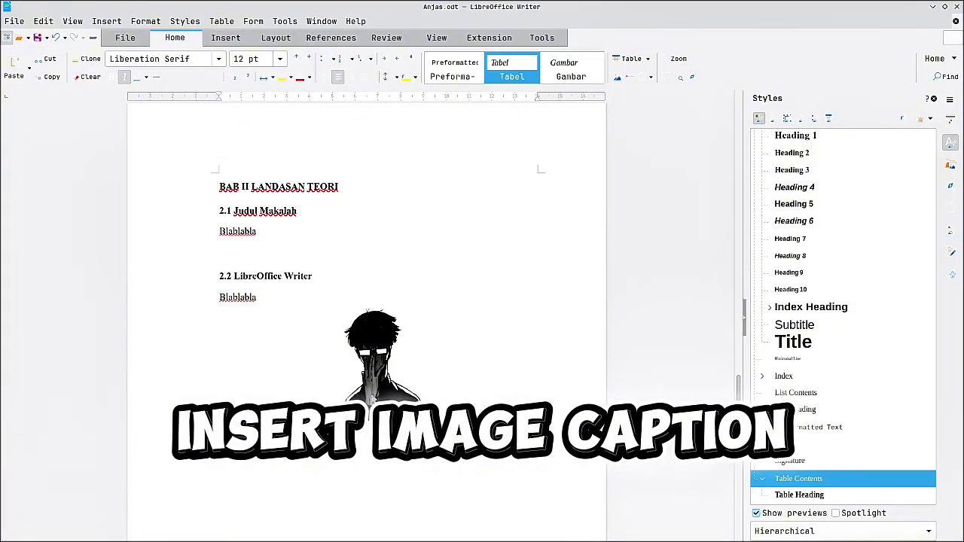
pyautogui.click(369, 392)
pyautogui.rightClick(369, 392)
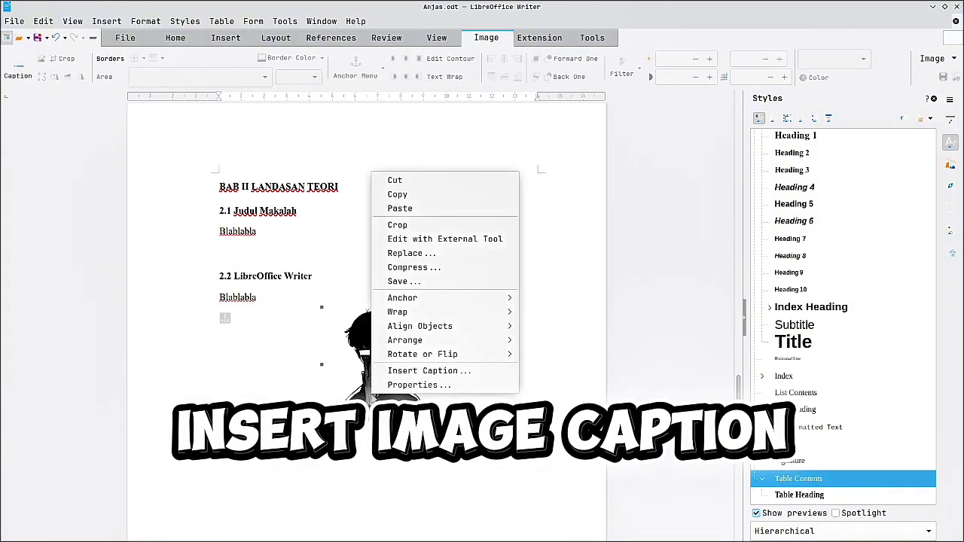
pyautogui.click(399, 370)
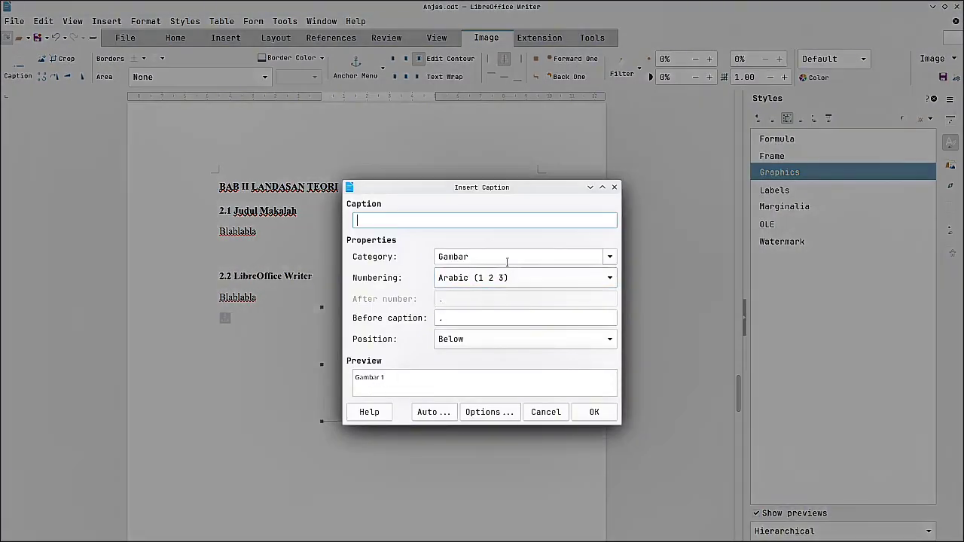
pyautogui.click(584, 259)
pyautogui.write('Gambar')
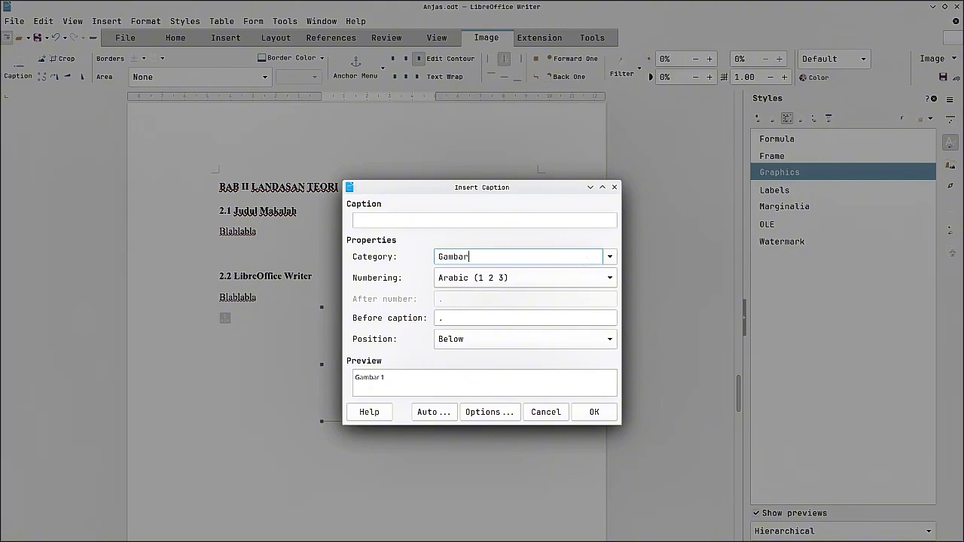
# Enter Gamber Ego Jinpachi as the image's caption text and insert the caption.
pyautogui.click(395, 219)
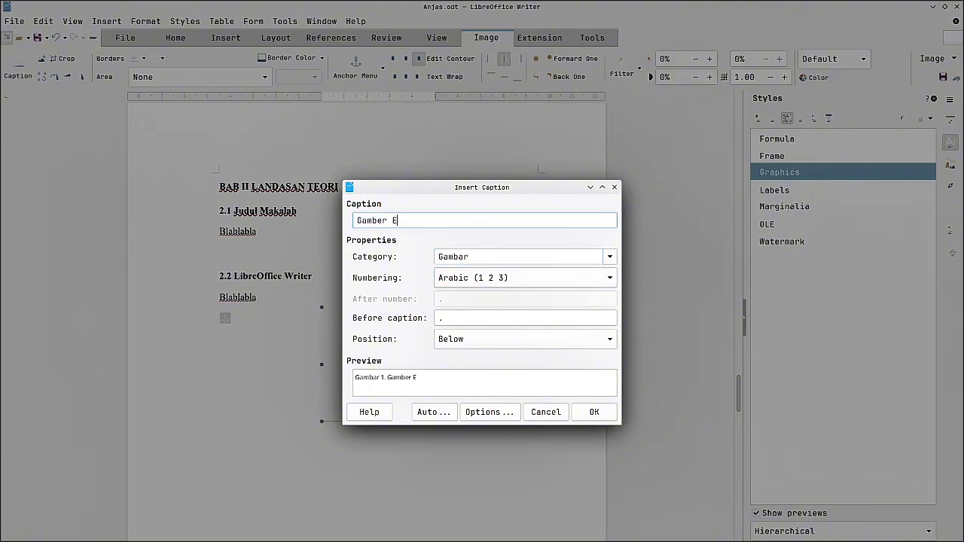
pyautogui.write('Gamber Ego Jinpachi')
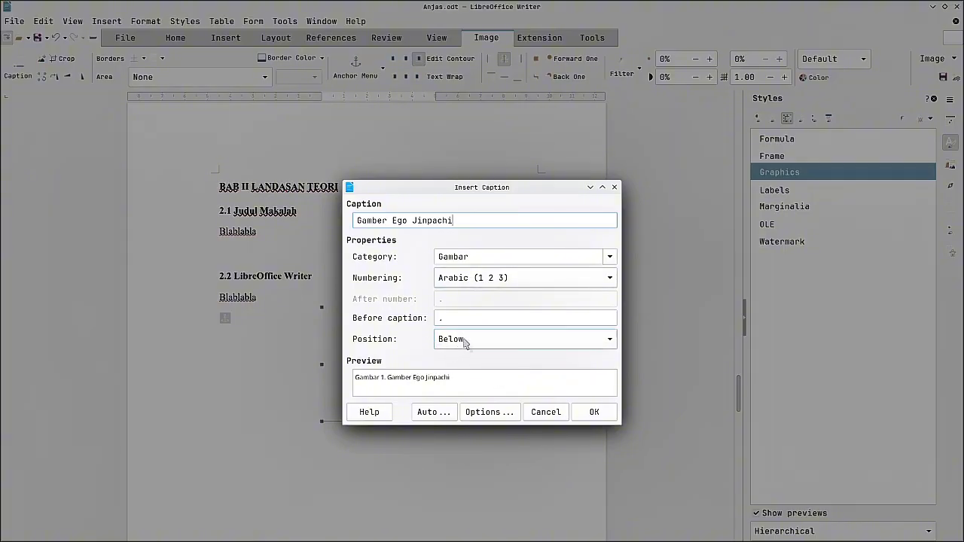
pyautogui.click(599, 419)
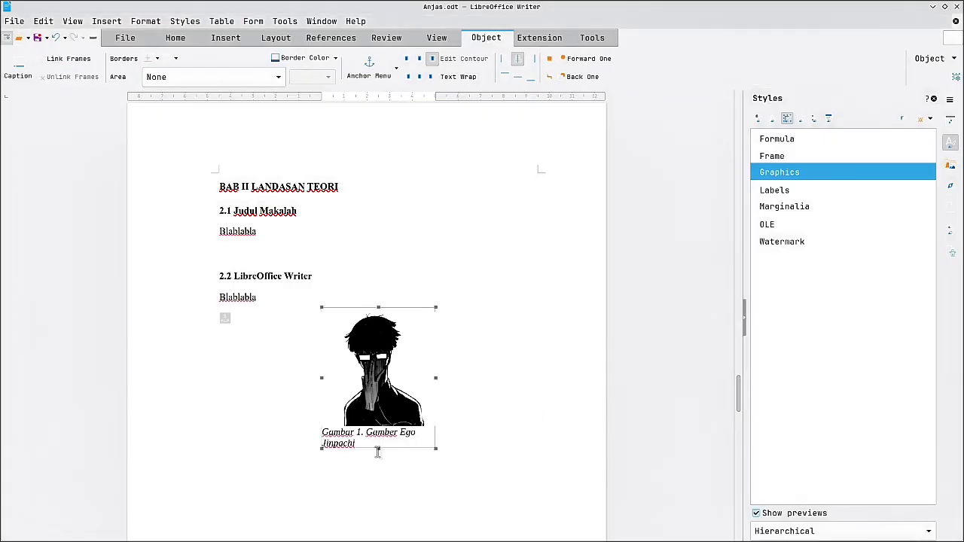
pyautogui.doubleClick(340, 440)
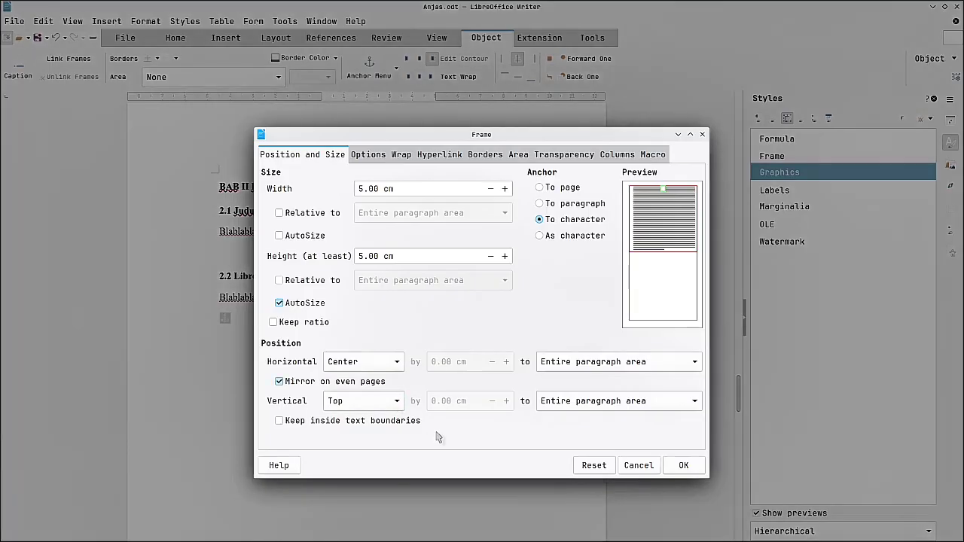
pyautogui.press('Escape')
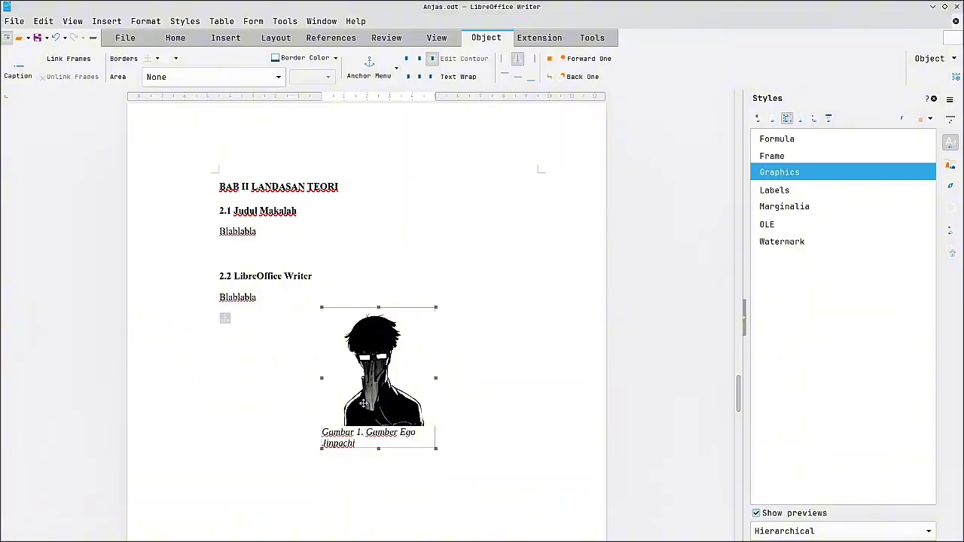
pyautogui.doubleClick(363, 404)
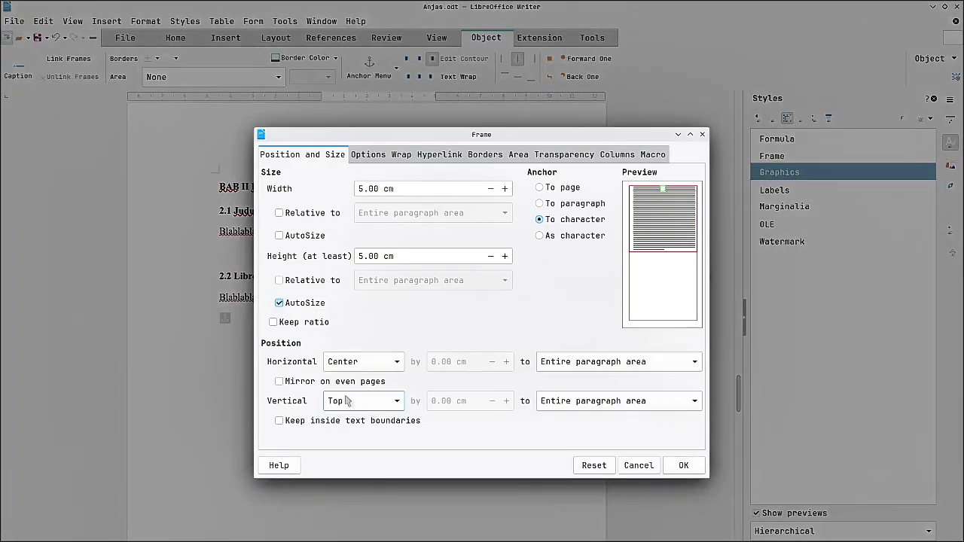
pyautogui.click(639, 466)
# Center the caption inside the frame of the image under 2.2 LibreOffice Writer.
pyautogui.click(351, 438)
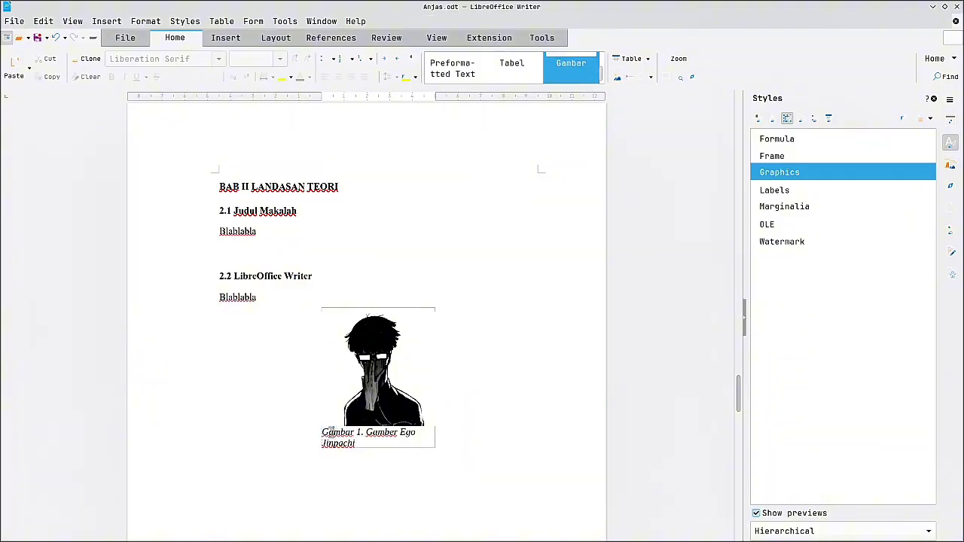
pyautogui.hotkey('ctrl', 'a')
pyautogui.hotkey('ctrl', 'e')
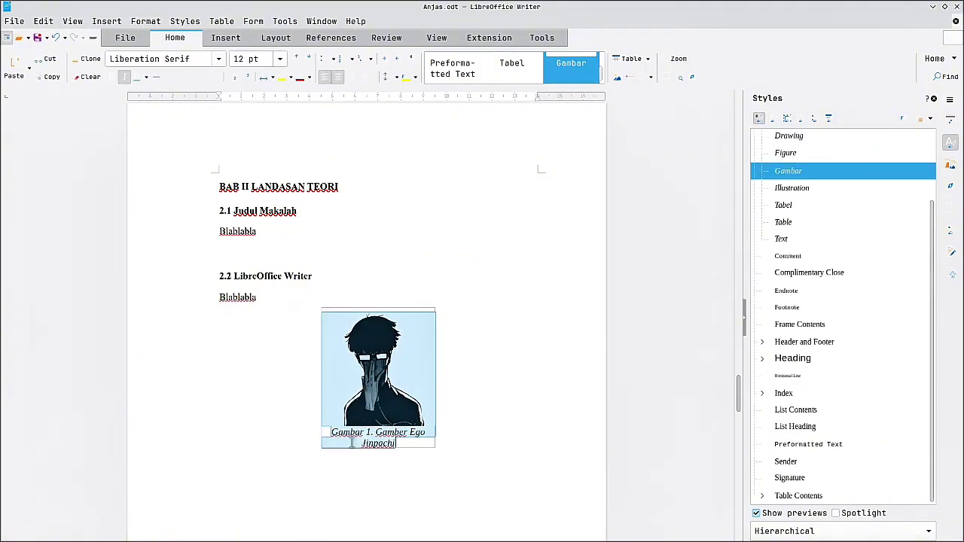
pyautogui.click(431, 479)
# Insert the caption Infokan Hehew with the category Gambar below the image under 3.1 Kesimpulan.
pyautogui.scroll(-3, 431, 479)
pyautogui.scroll(-4, 424, 473)
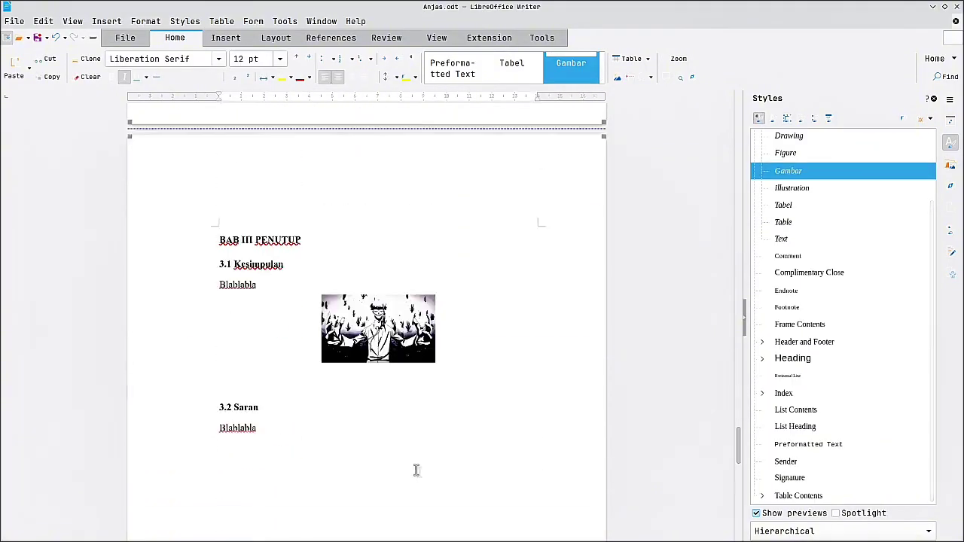
pyautogui.rightClick(385, 383)
pyautogui.click(433, 358)
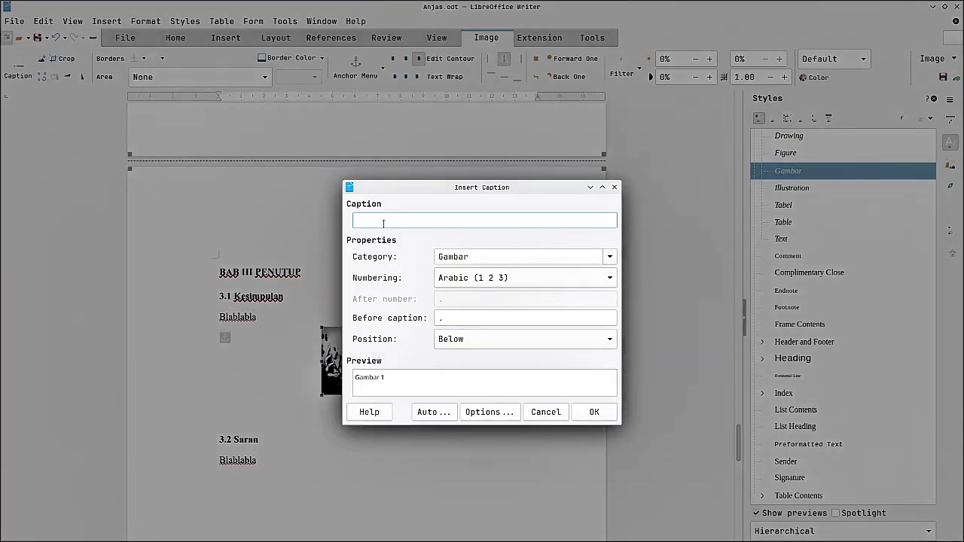
pyautogui.write('Infokan Hehew')
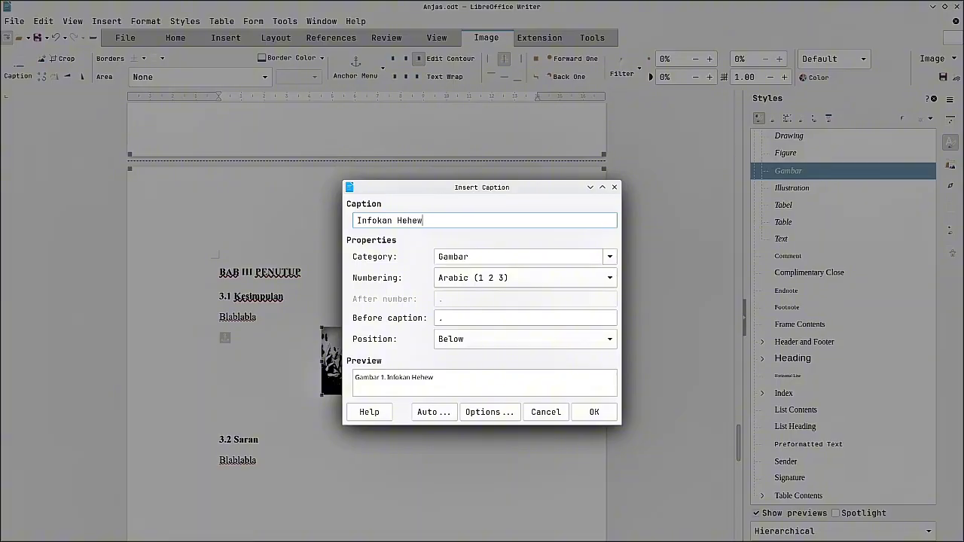
pyautogui.click(590, 412)
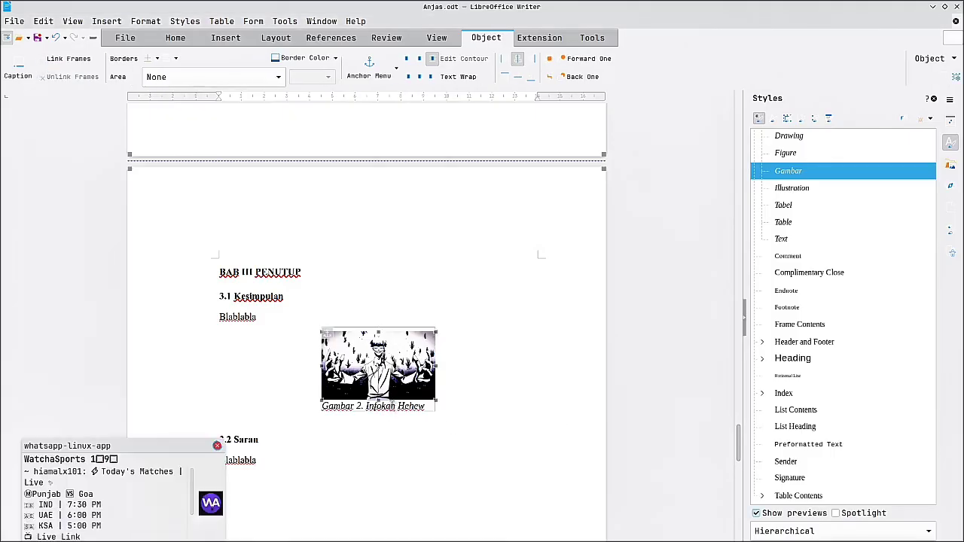
# Center the caption inside the frame of the image under 3.1 Kesimpulan.
pyautogui.tripleClick(392, 406)
pyautogui.hotkey('ctrl', 'a')
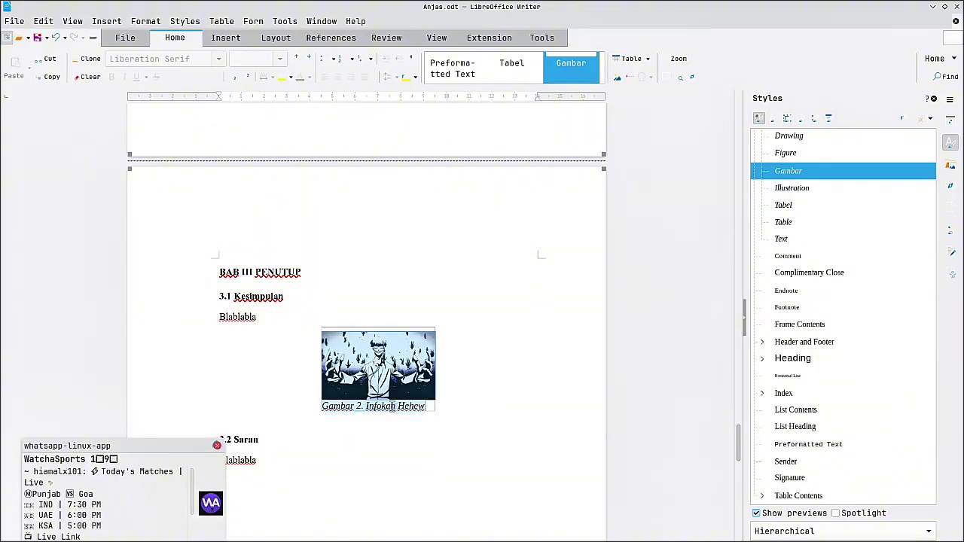
pyautogui.click(435, 435)
# Center the DAFTAR PUSTAKA heading.
pyautogui.scroll(-10, 435, 436)
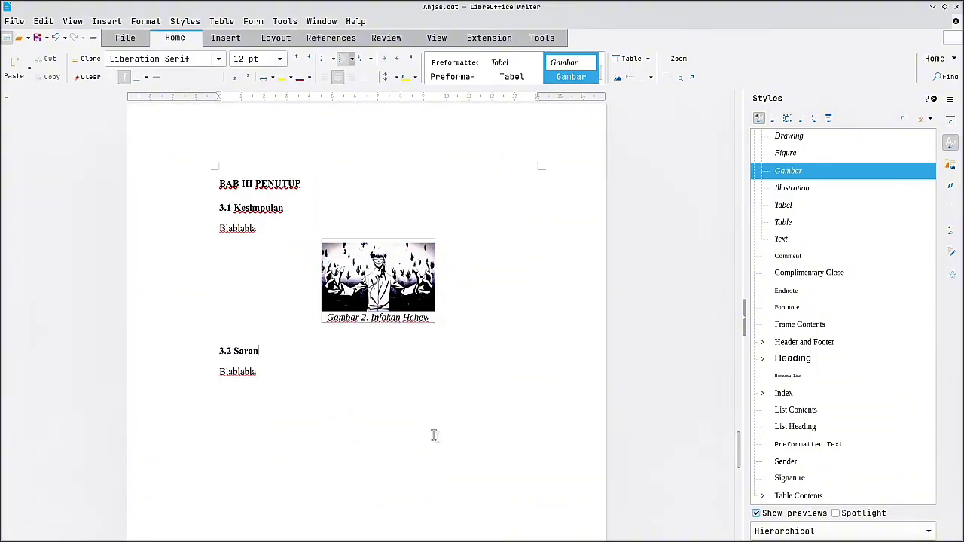
pyautogui.scroll(-5, 433, 435)
pyautogui.scroll(15, 353, 419)
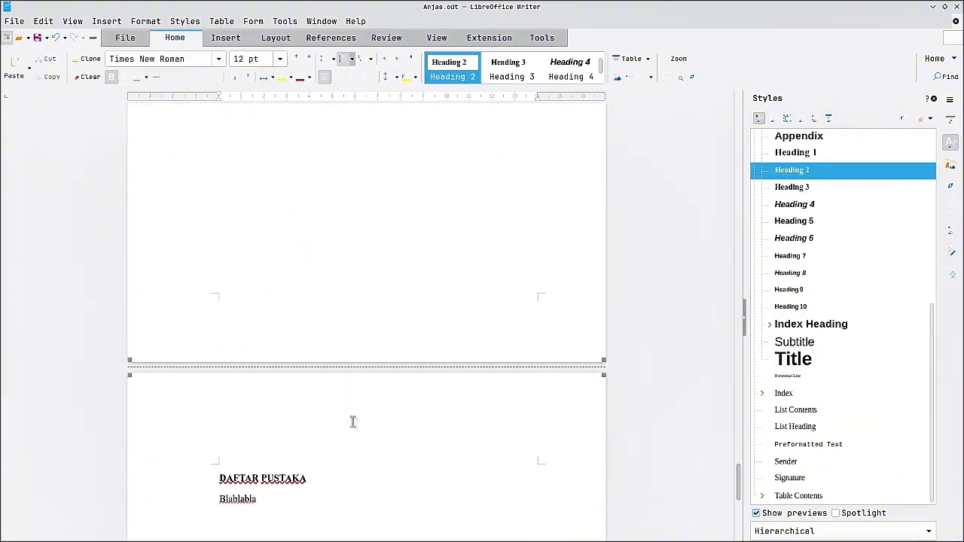
pyautogui.scroll(3, 353, 422)
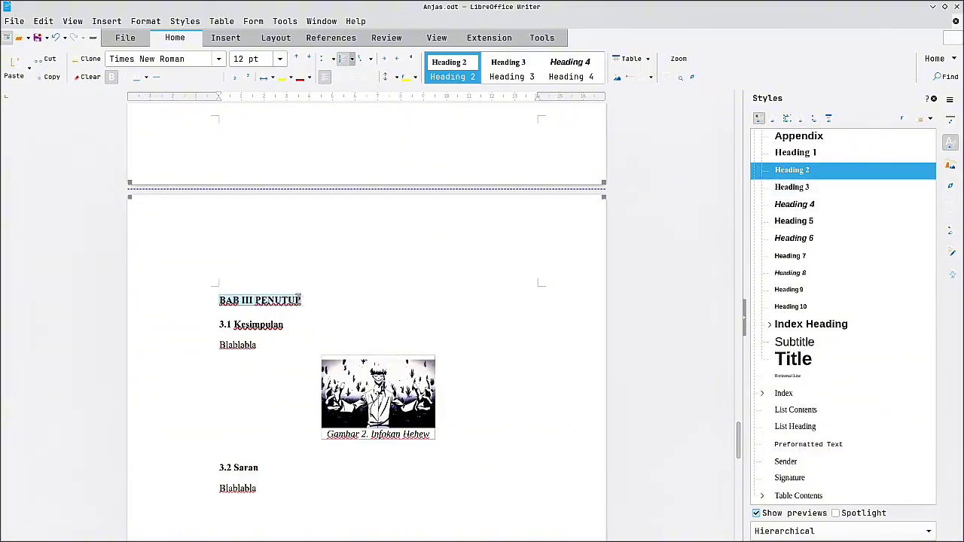
pyautogui.scroll(-12, 414, 306)
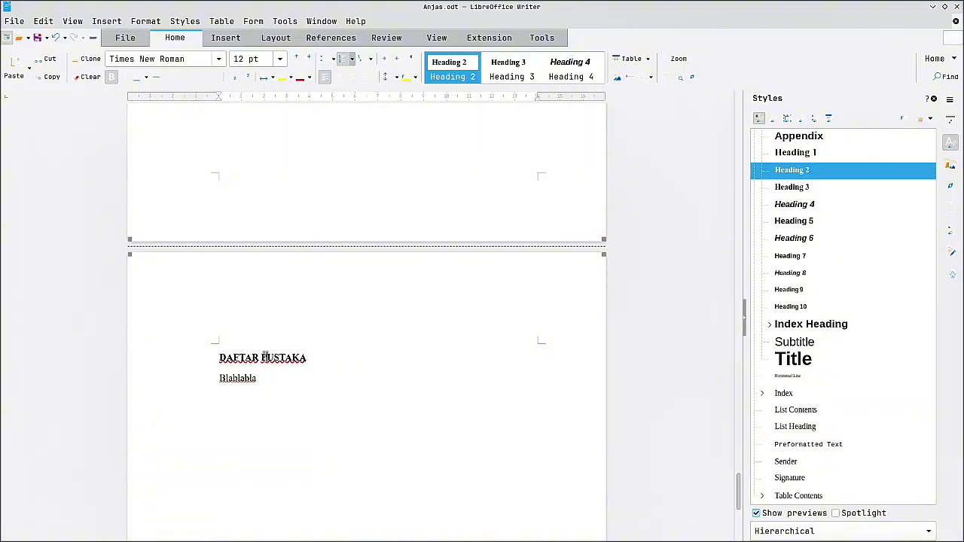
pyautogui.tripleClick(264, 356)
pyautogui.hotkey('ctrl', 'e')
pyautogui.scroll(12, 324, 365)
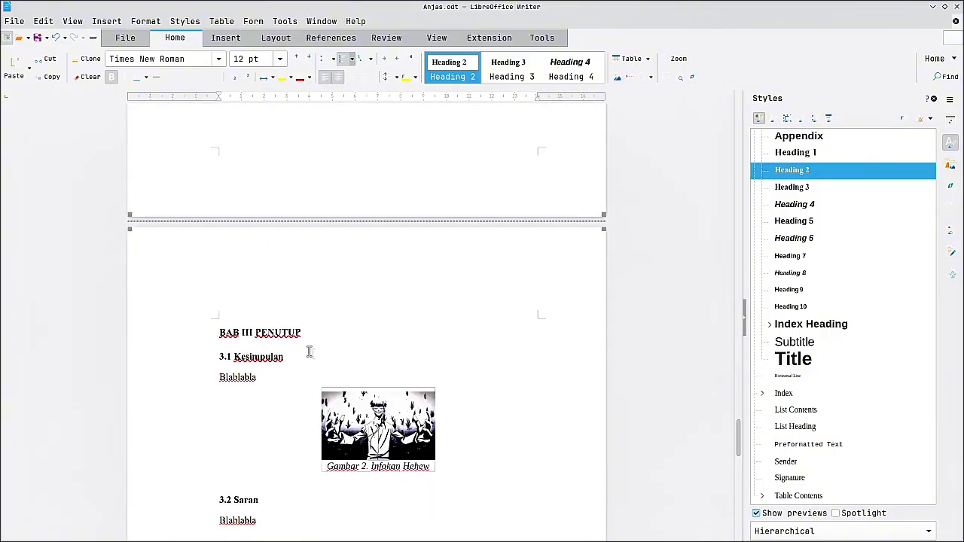
# Center the chapter headings BAB III PENUTUP and BAB II LANDASAN TEORI.
pyautogui.tripleClick(265, 333)
pyautogui.hotkey('ctrl', 'e')
pyautogui.scroll(5, 368, 366)
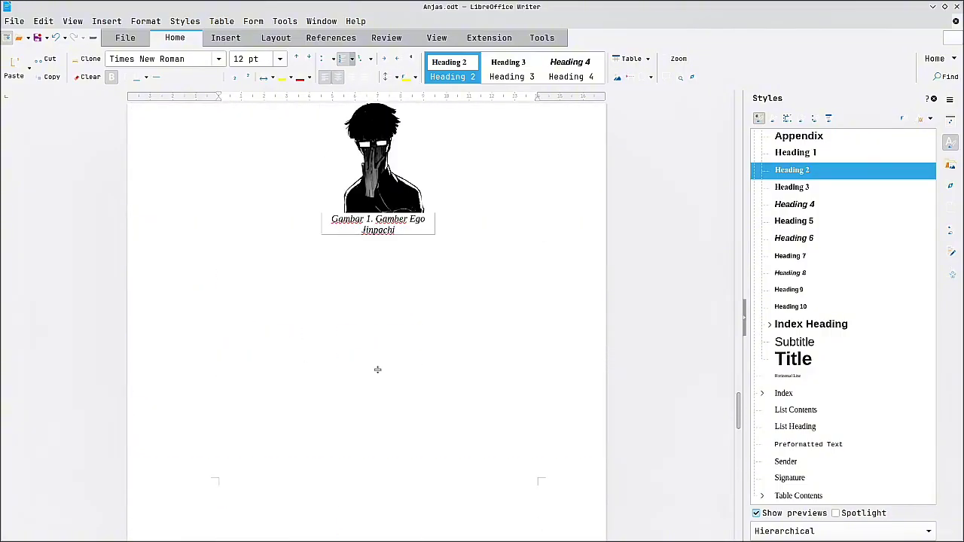
pyautogui.scroll(5, 377, 369)
pyautogui.tripleClick(296, 308)
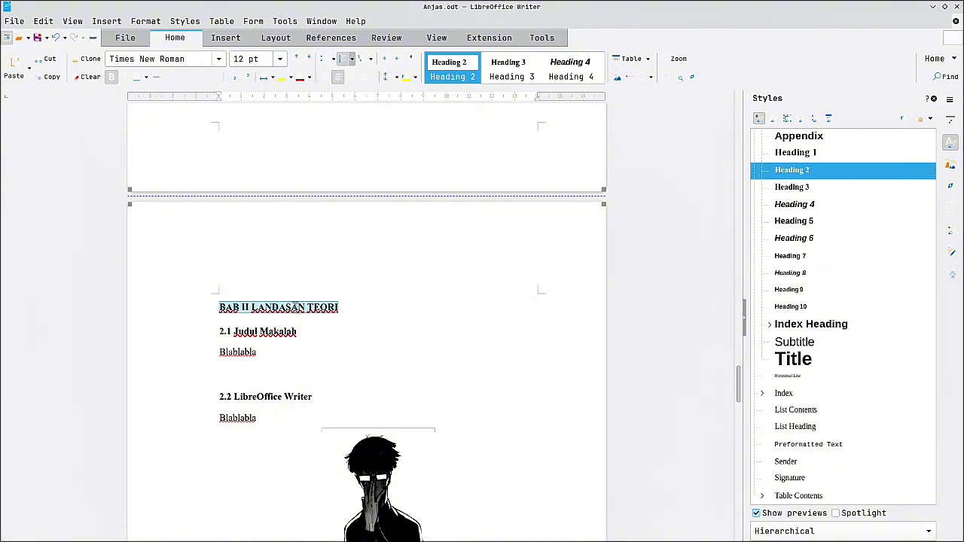
pyautogui.hotkey('ctrl', 'e')
# Center the DAFTAR GAMBAR and DAFTAR ISI headings on their pages.
pyautogui.scroll(10, 315, 330)
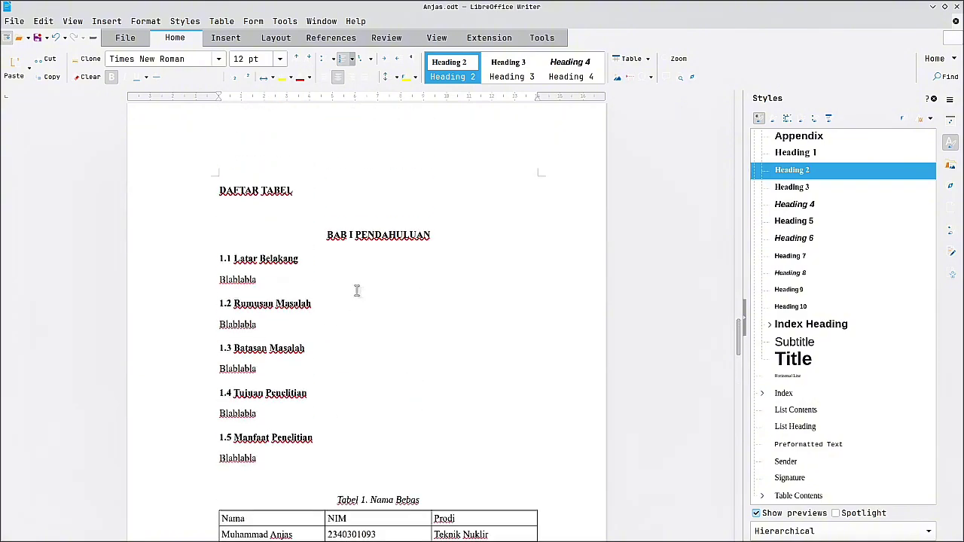
pyautogui.scroll(10, 357, 312)
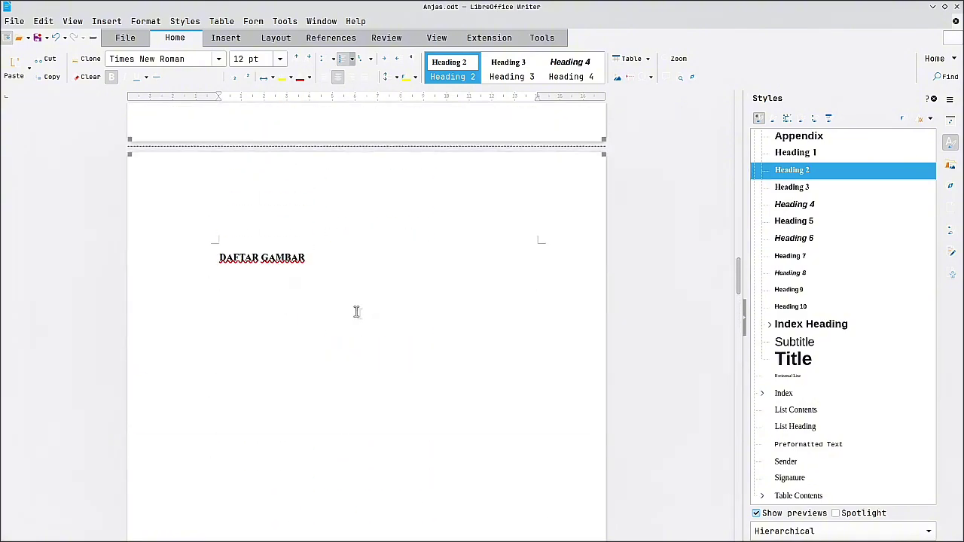
pyautogui.tripleClick(263, 260)
pyautogui.hotkey('ctrl', 'e')
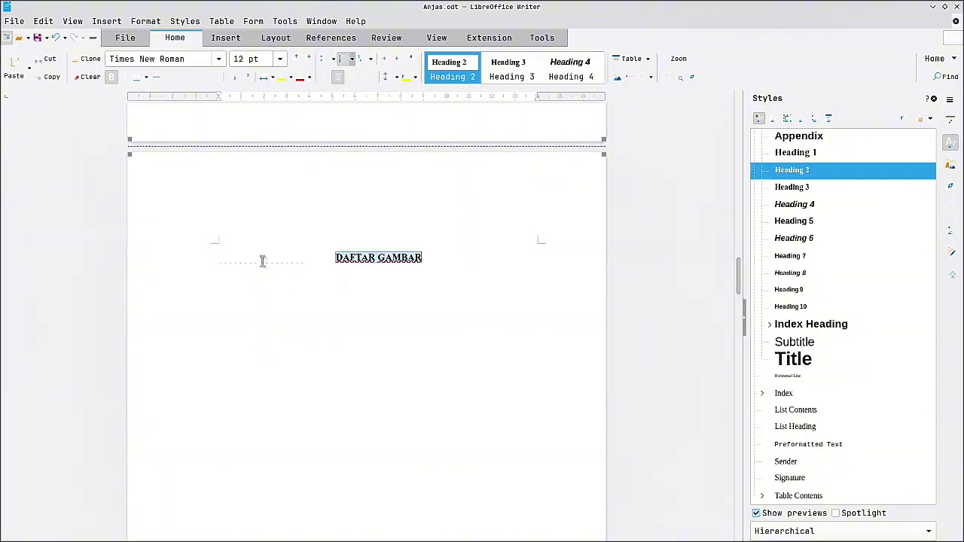
pyautogui.scroll(10, 332, 301)
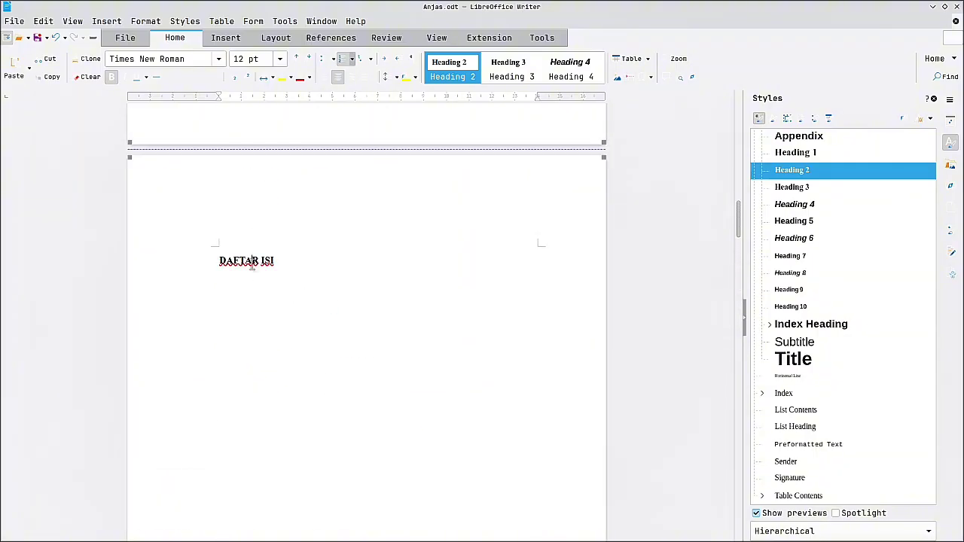
pyautogui.tripleClick(253, 261)
pyautogui.hotkey('ctrl', 'e')
# Center the LEMBAR PENGESAHAN heading.
pyautogui.scroll(10, 304, 301)
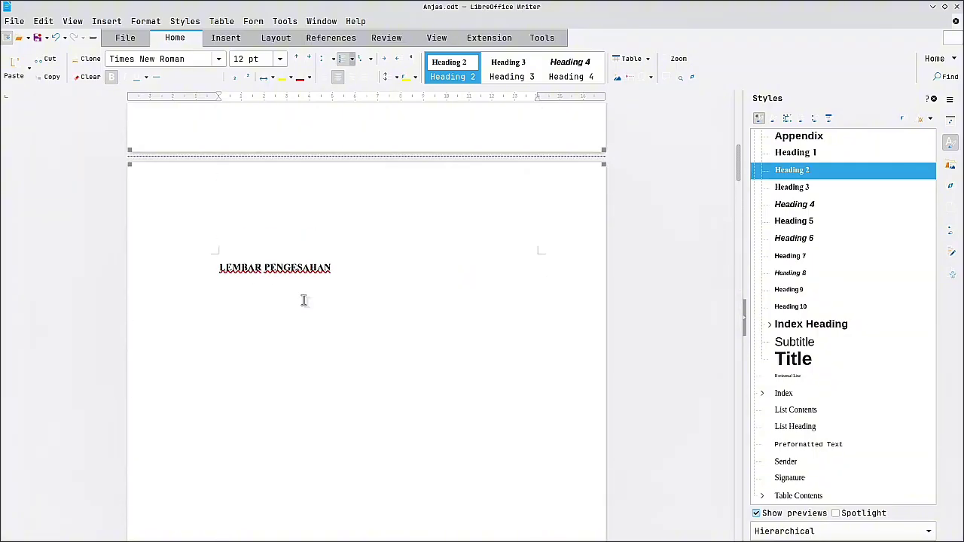
pyautogui.scroll(-2, 303, 300)
pyautogui.tripleClick(295, 179)
pyautogui.hotkey('ctrl', 'e')
# Insert a page break after DAFTAR TABEL so BAB I PENDAHULUAN starts a new page, keeping that chapter heading in Heading 2.
pyautogui.scroll(10, 328, 329)
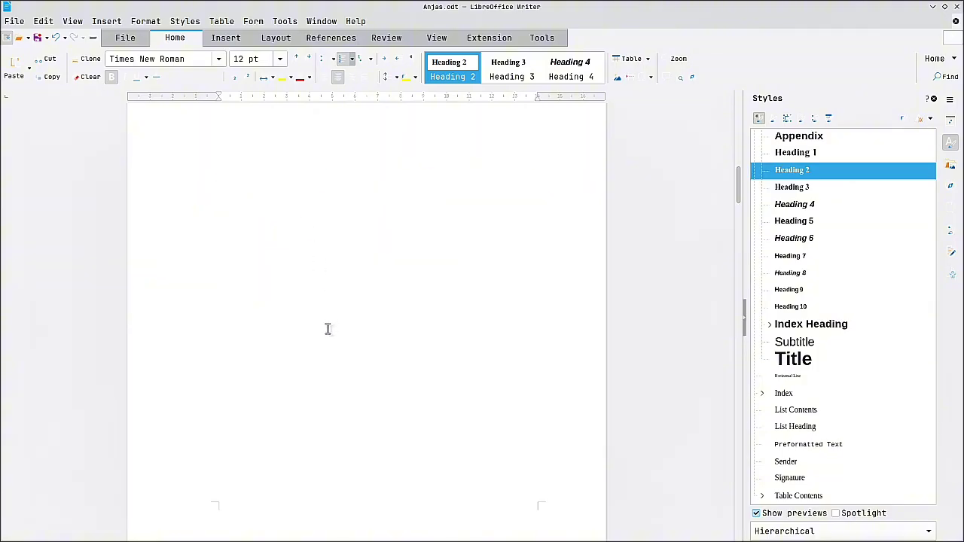
pyautogui.scroll(-20, 328, 329)
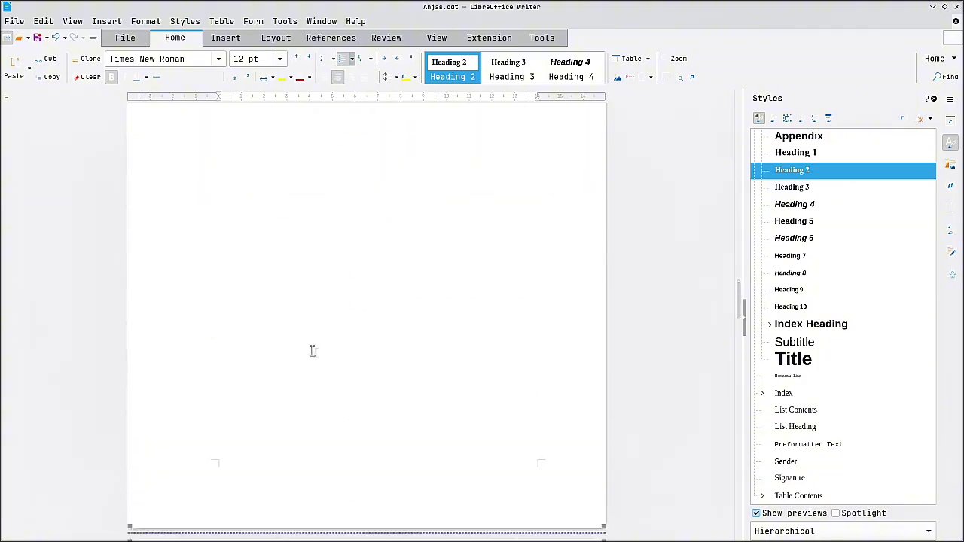
pyautogui.scroll(-5, 313, 350)
pyautogui.click(317, 283)
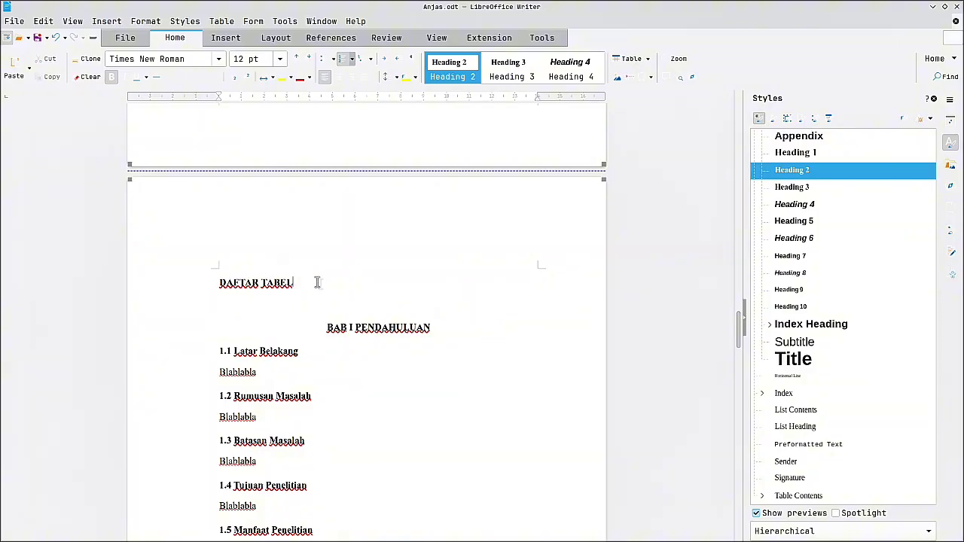
pyautogui.hotkey('ctrl', 'Return')
pyautogui.press('Delete')
pyautogui.press('Delete')
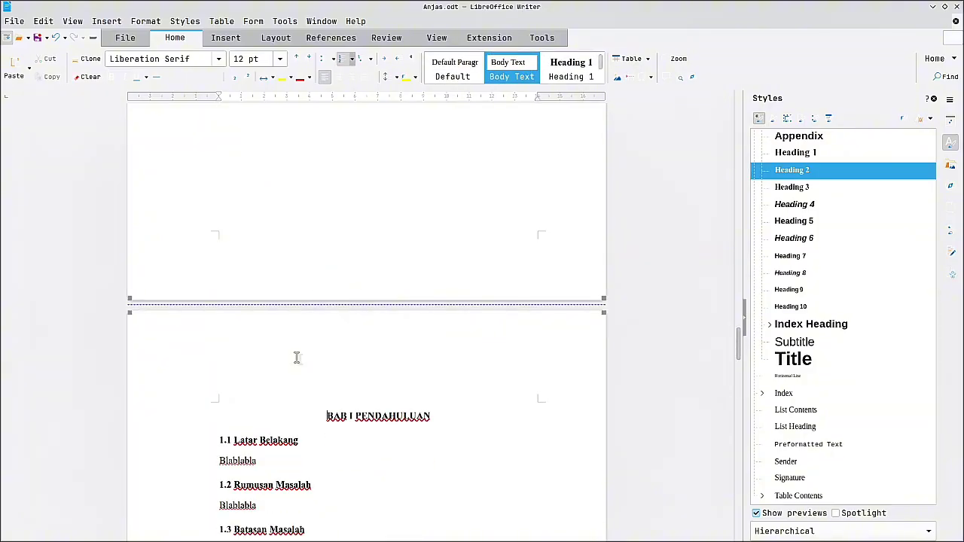
pyautogui.hotkey('ctrl', '2')
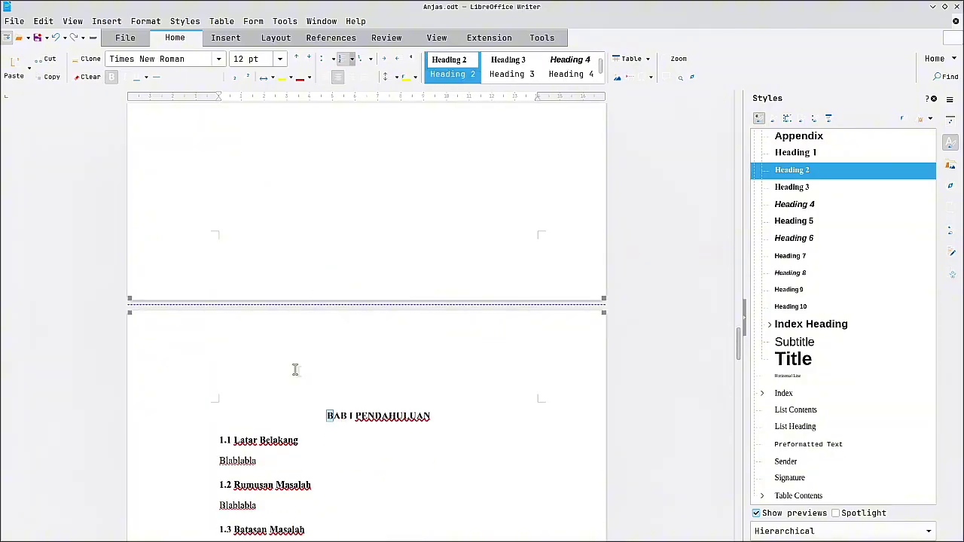
# Center the DAFTAR TABEL heading.
pyautogui.scroll(10, 301, 369)
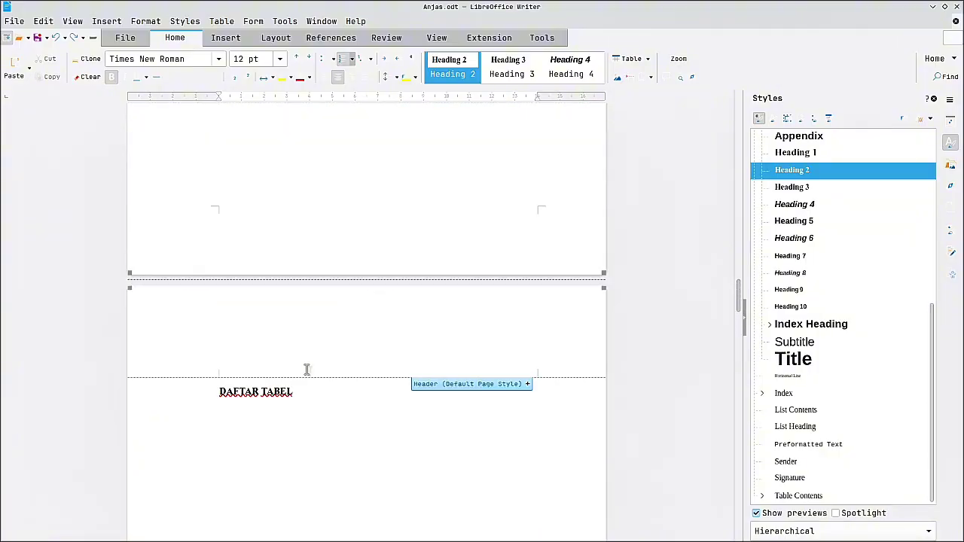
pyautogui.tripleClick(263, 391)
pyautogui.hotkey('ctrl', 'e')
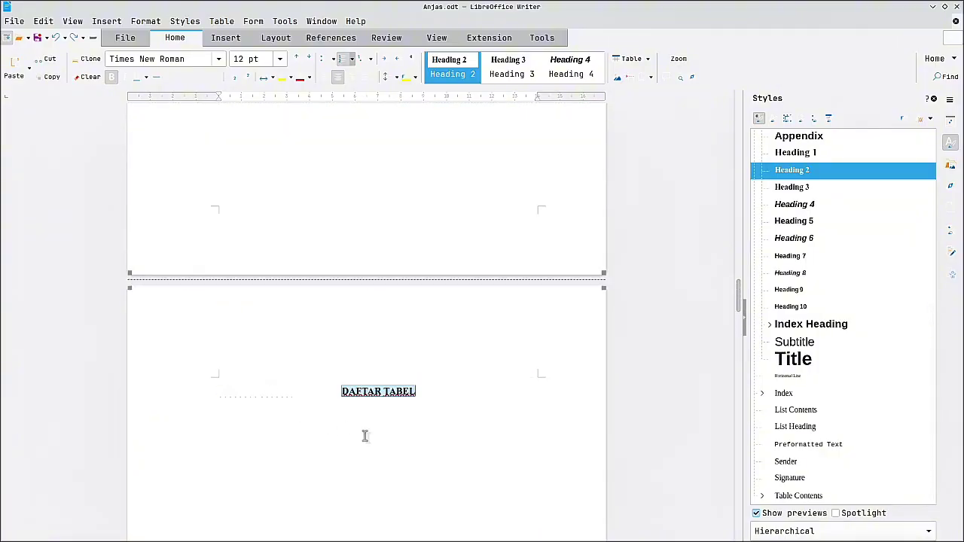
# Convert the paper title on the first page to uppercase and apply the Heading 1 style to it.
pyautogui.scroll(5, 366, 437)
pyautogui.scroll(15, 366, 436)
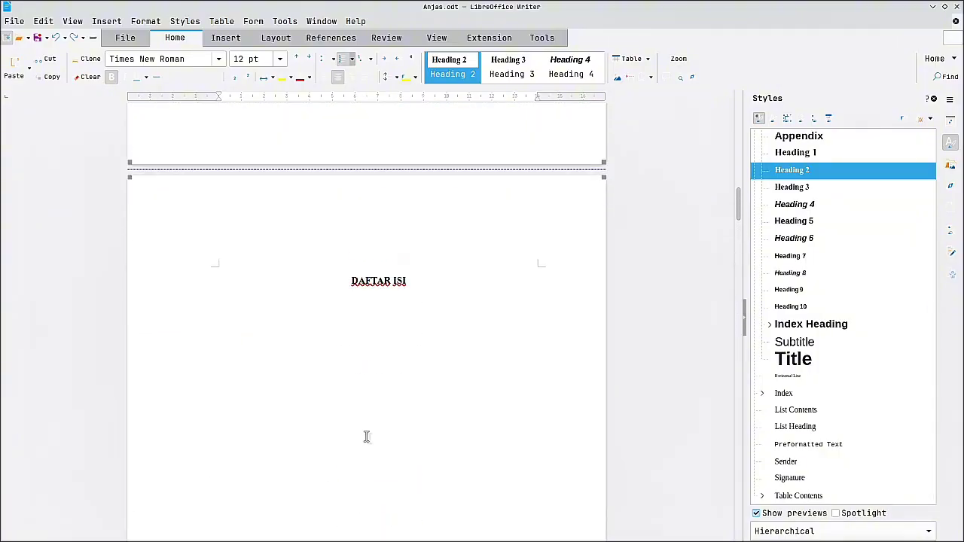
pyautogui.scroll(-4, 366, 437)
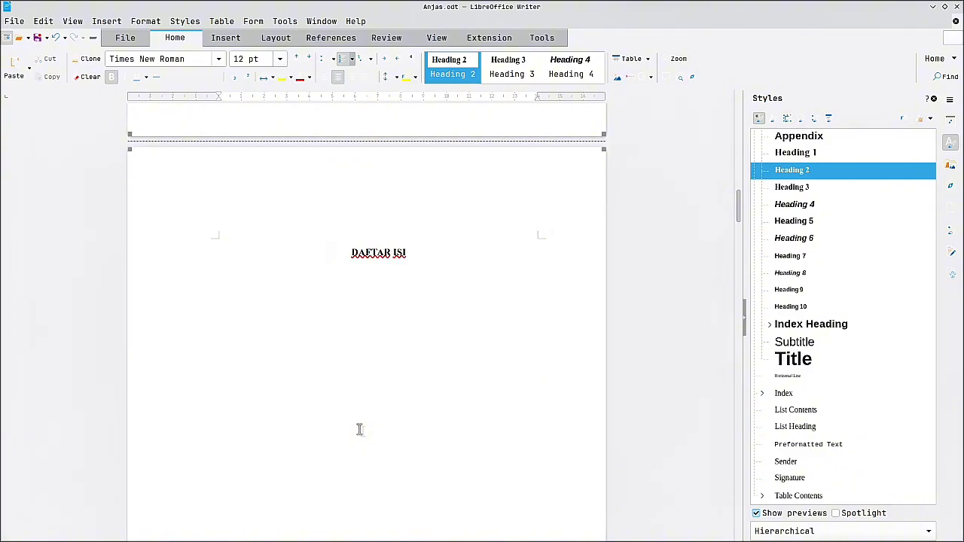
pyautogui.scroll(10, 359, 430)
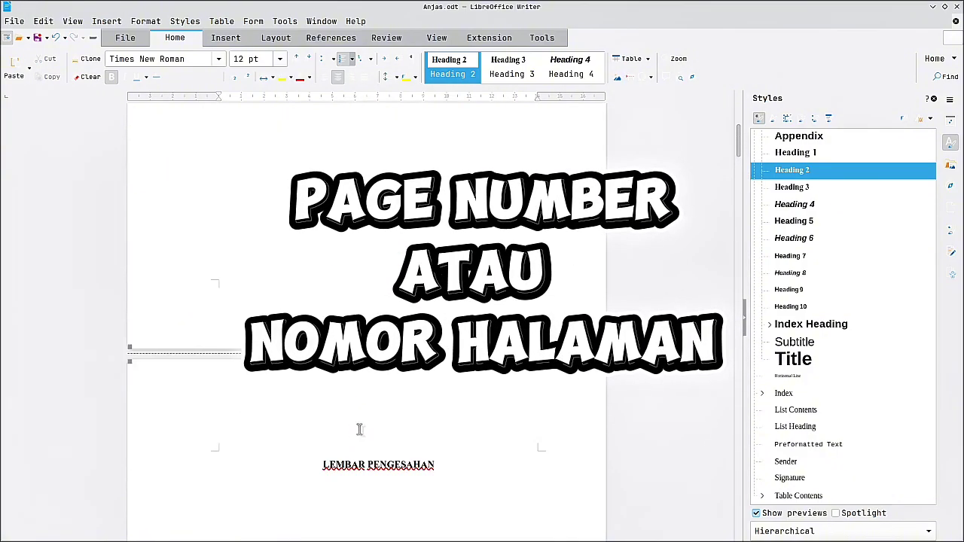
pyautogui.scroll(10, 359, 430)
pyautogui.tripleClick(308, 222)
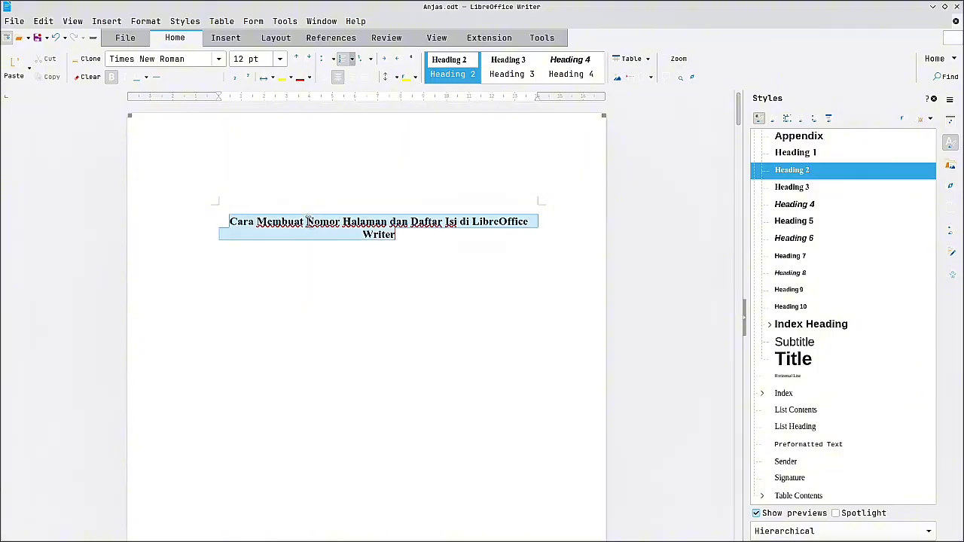
pyautogui.click(421, 250)
pyautogui.tripleClick(364, 221)
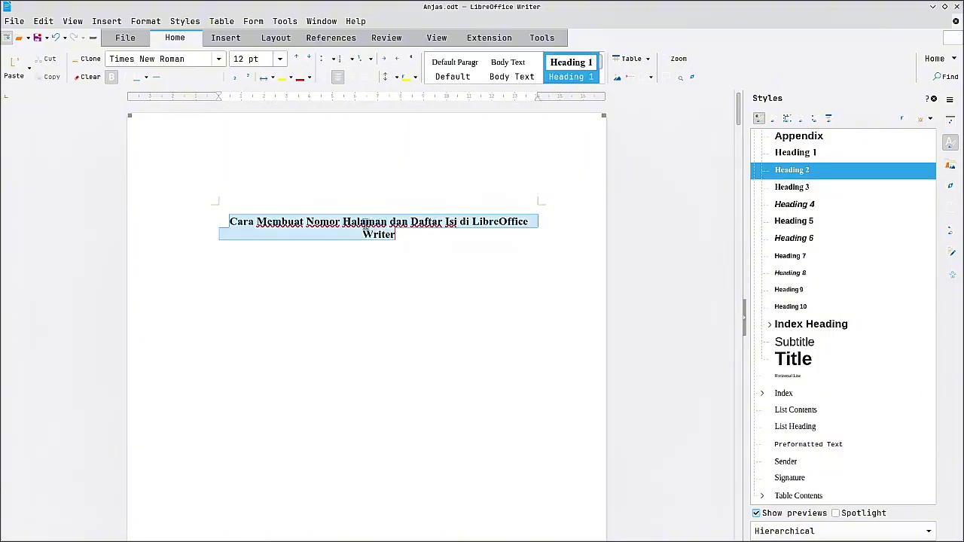
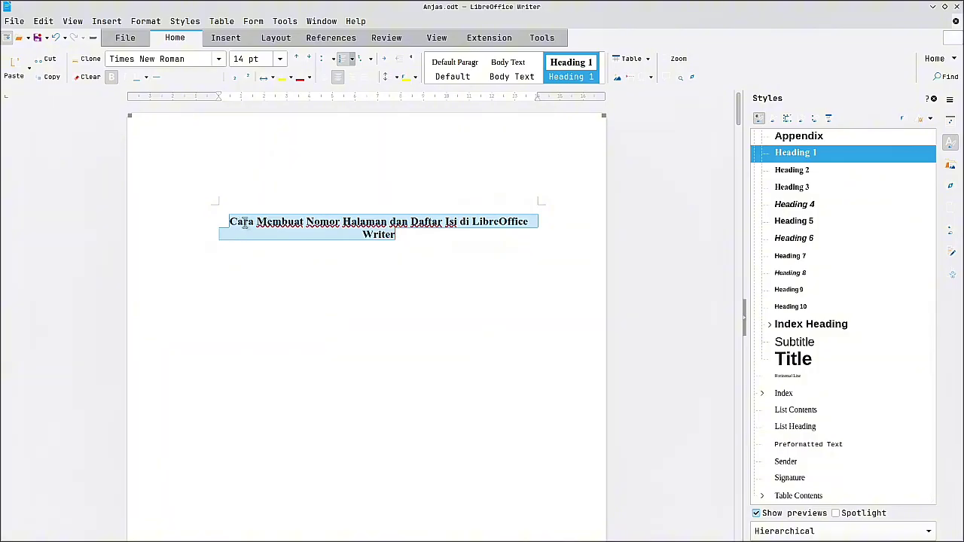
pyautogui.hotkey('shift', 'F3')
pyautogui.hotkey('shift', 'F3')
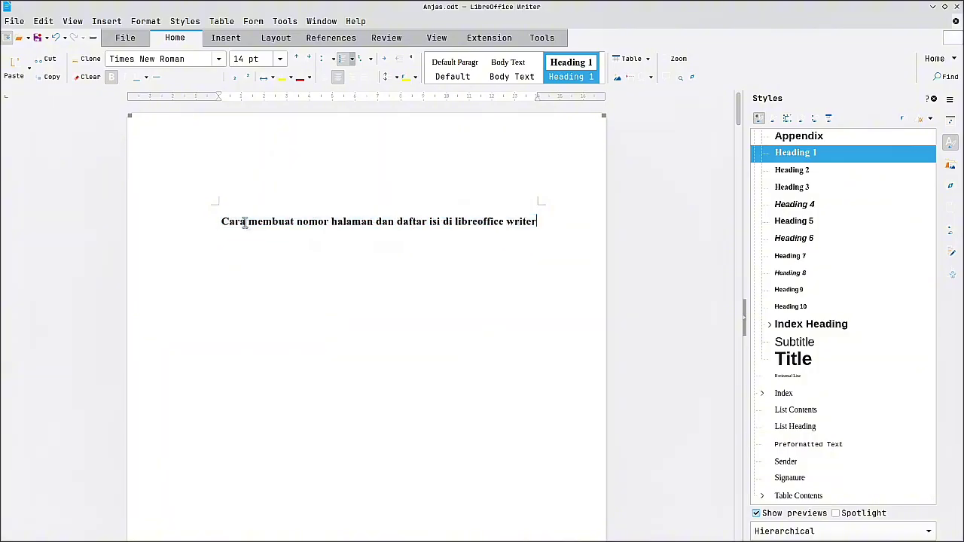
pyautogui.click(343, 243)
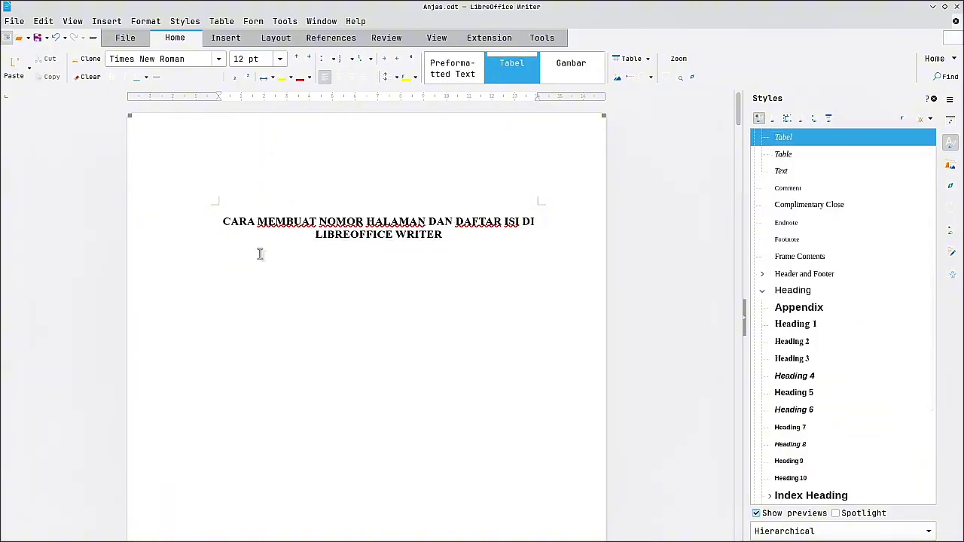
pyautogui.tripleClick(371, 232)
pyautogui.hotkey('ctrl', '1')
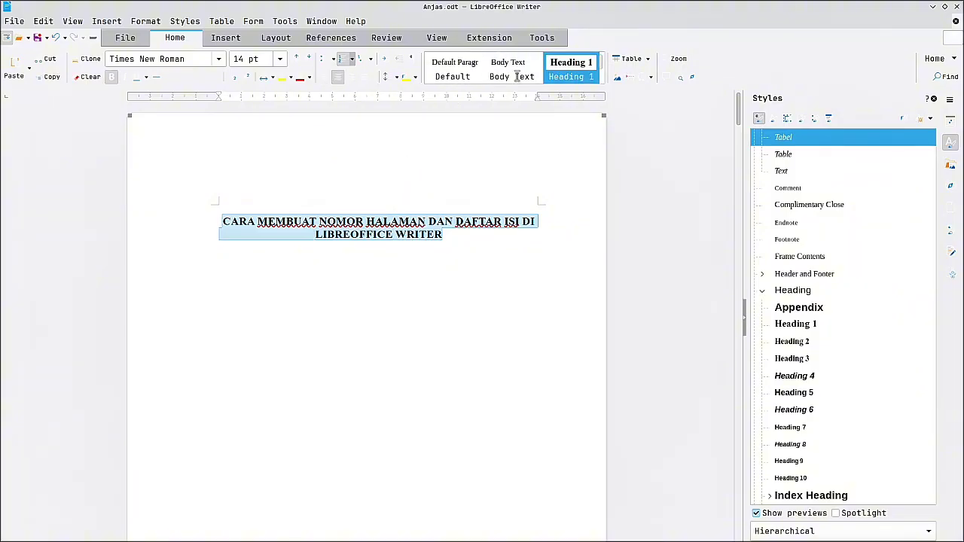
pyautogui.click(446, 242)
# Insert a page break before the title paragraph with Default Page Style and page number 1.
pyautogui.click(213, 220)
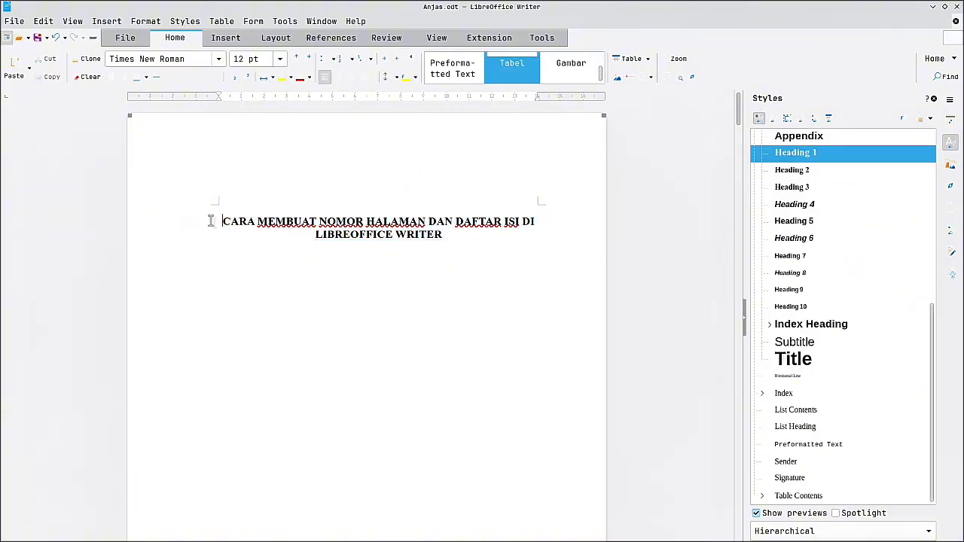
pyautogui.click(145, 21)
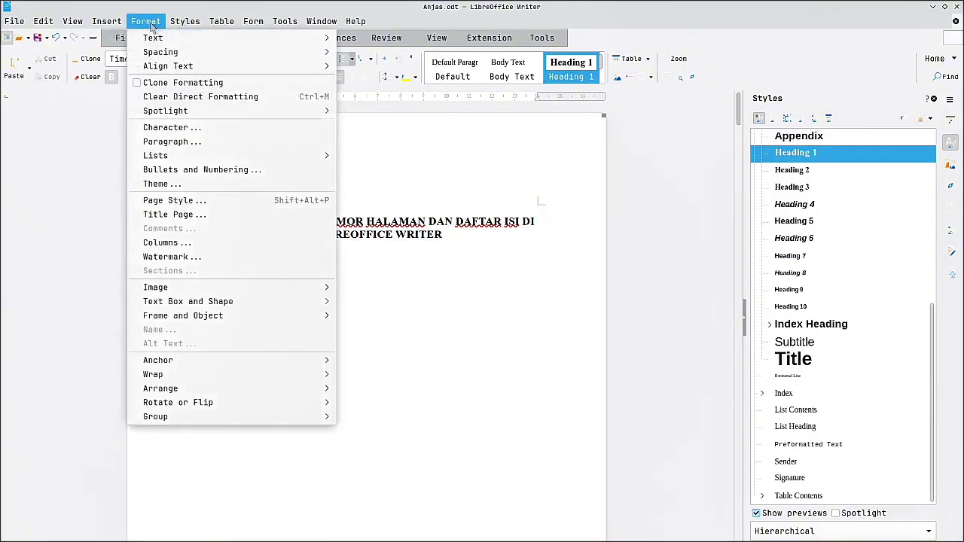
pyautogui.click(174, 139)
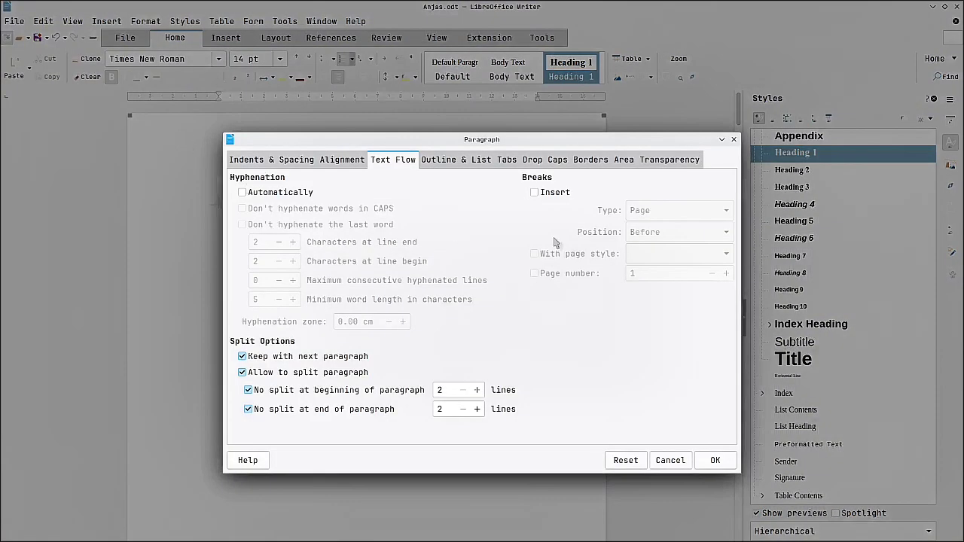
pyautogui.click(534, 193)
pyautogui.click(534, 255)
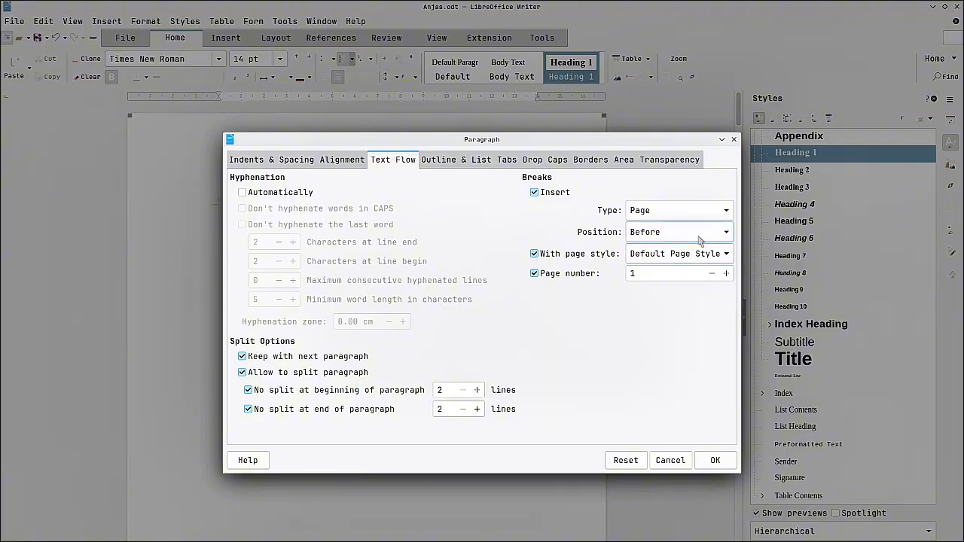
pyautogui.click(715, 460)
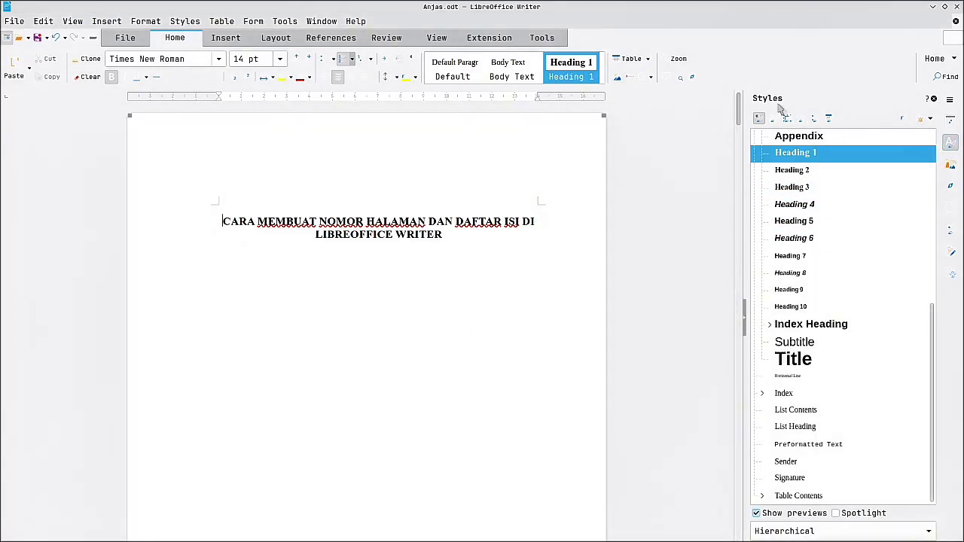
# Enable the footer in the page settings and set its same-content option to First Page.
pyautogui.click(950, 99)
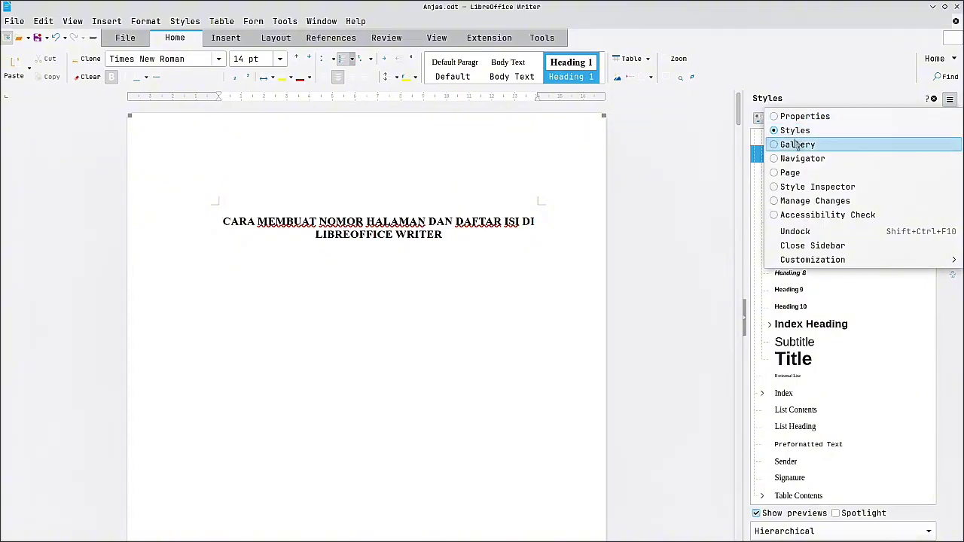
pyautogui.click(791, 173)
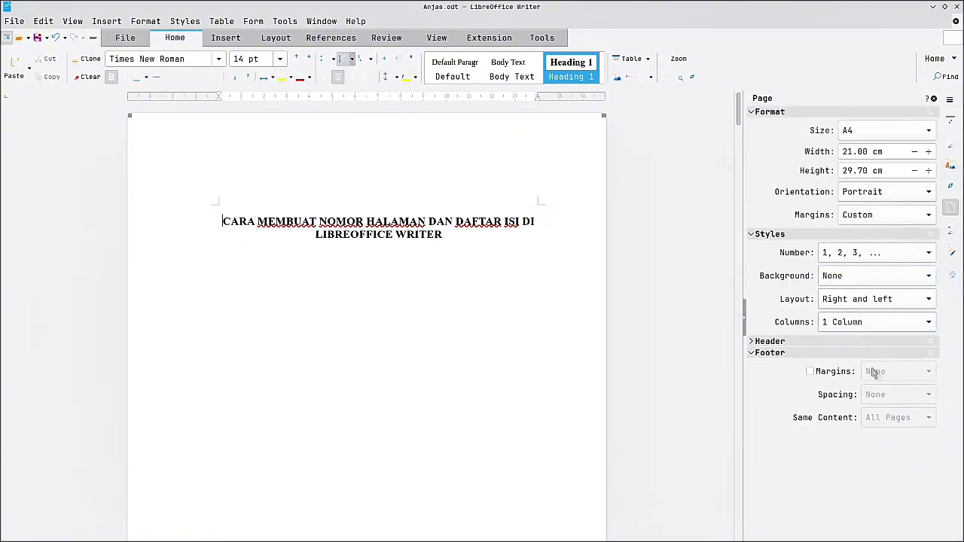
pyautogui.click(811, 372)
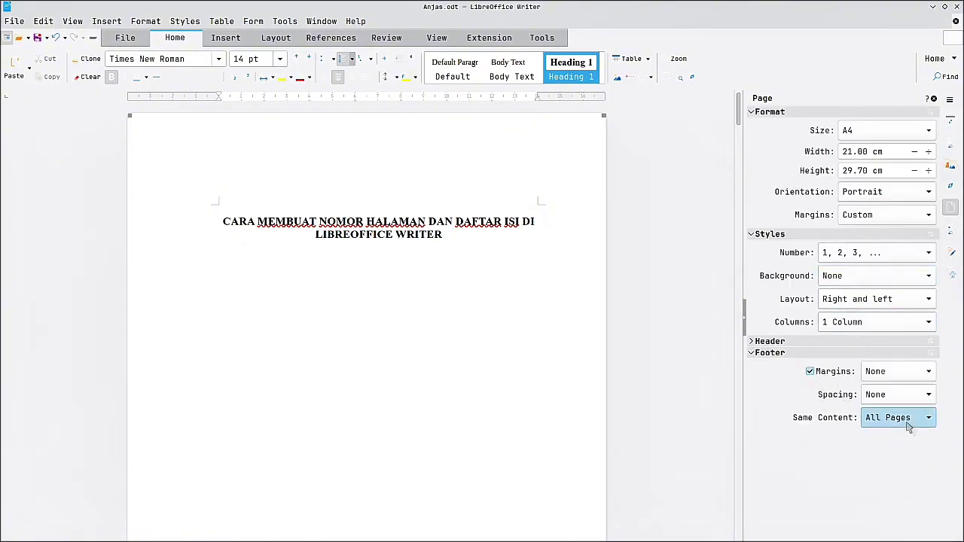
pyautogui.click(908, 419)
pyautogui.click(889, 452)
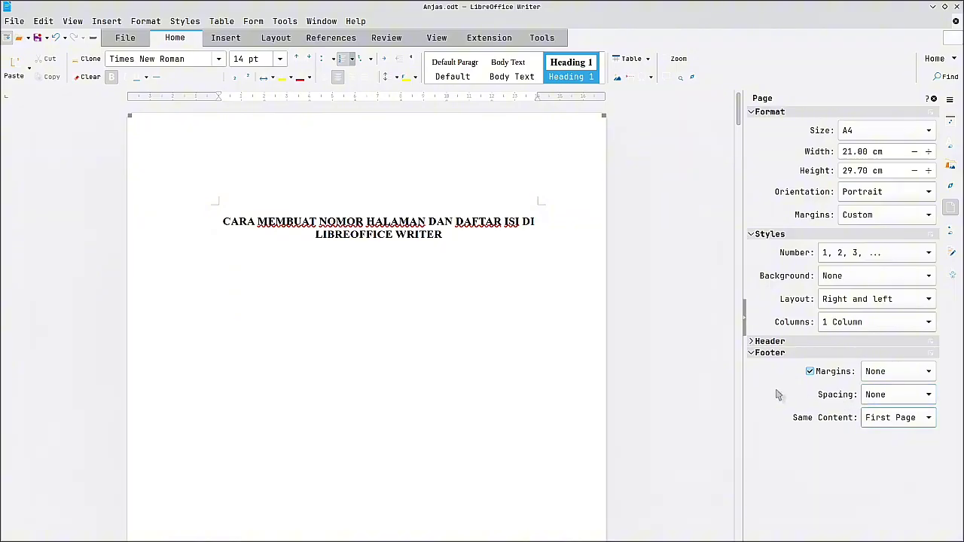
# Set the page break before the LEMBAR PENGESAHAN heading to use Default Page Style with page number 1.
pyautogui.scroll(-12, 273, 303)
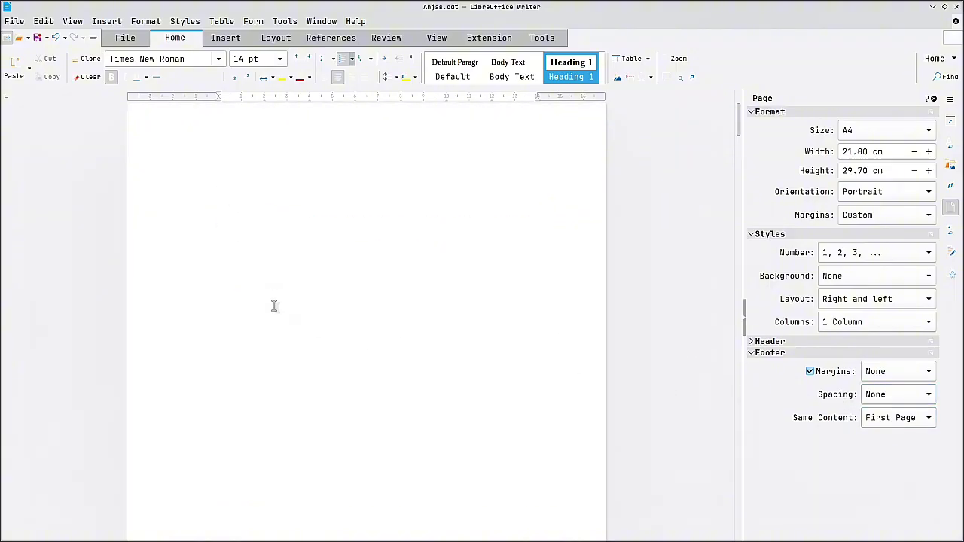
pyautogui.click(303, 299)
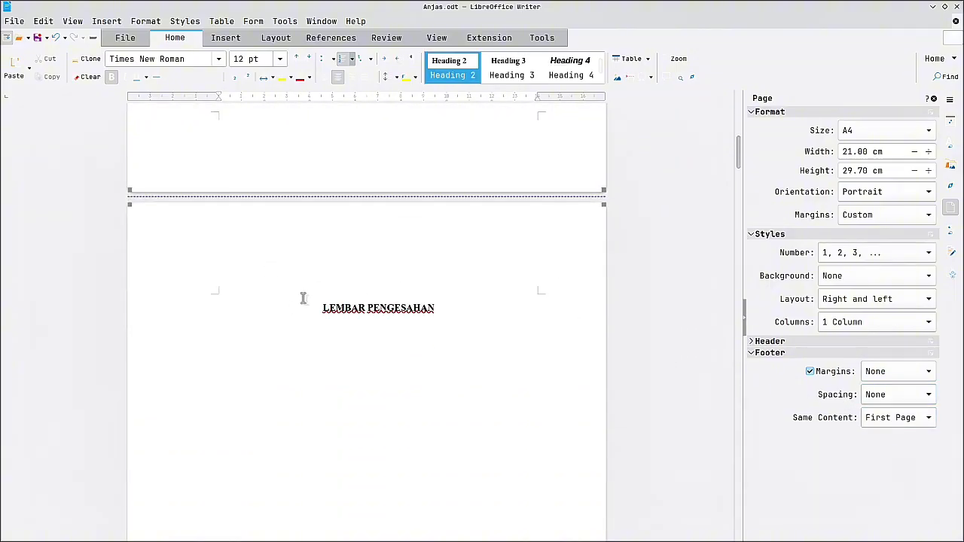
pyautogui.click(145, 21)
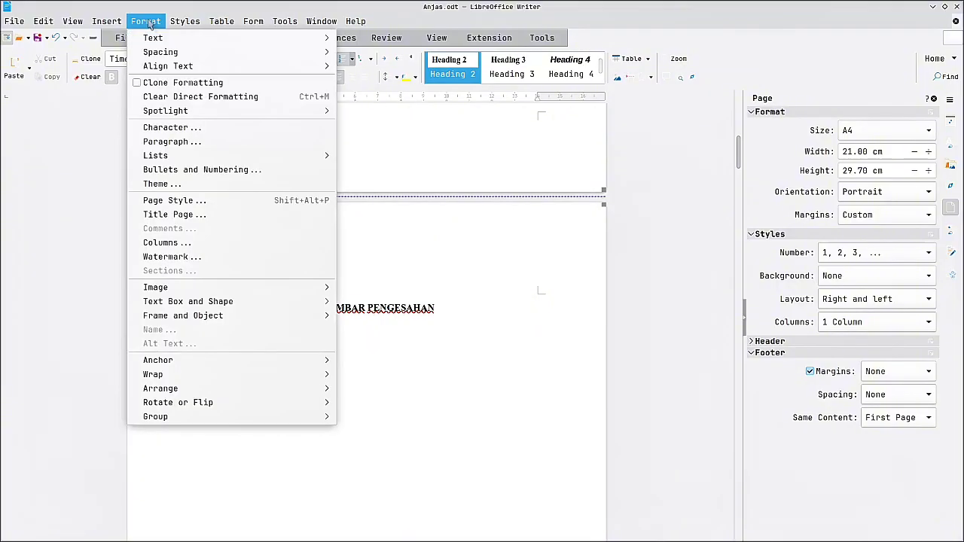
pyautogui.click(167, 130)
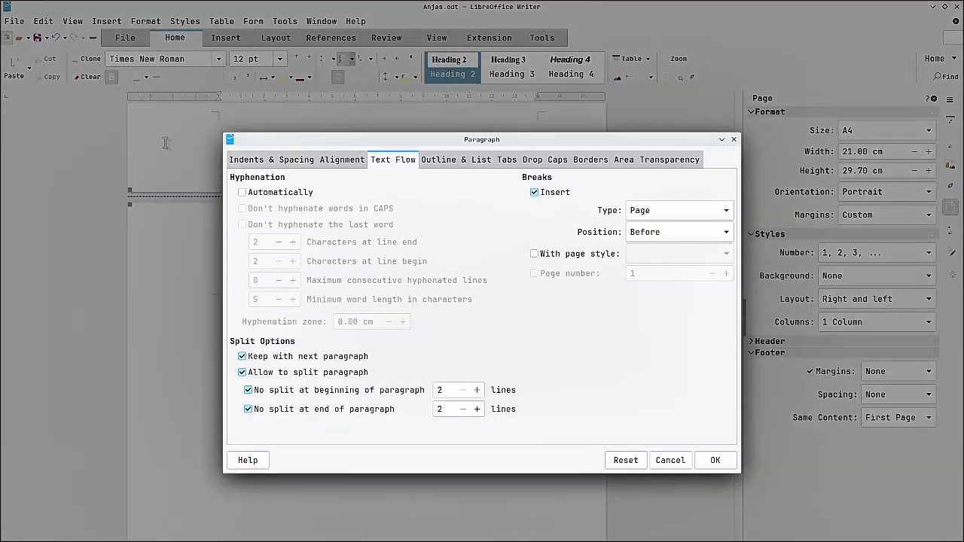
pyautogui.click(555, 253)
pyautogui.click(556, 274)
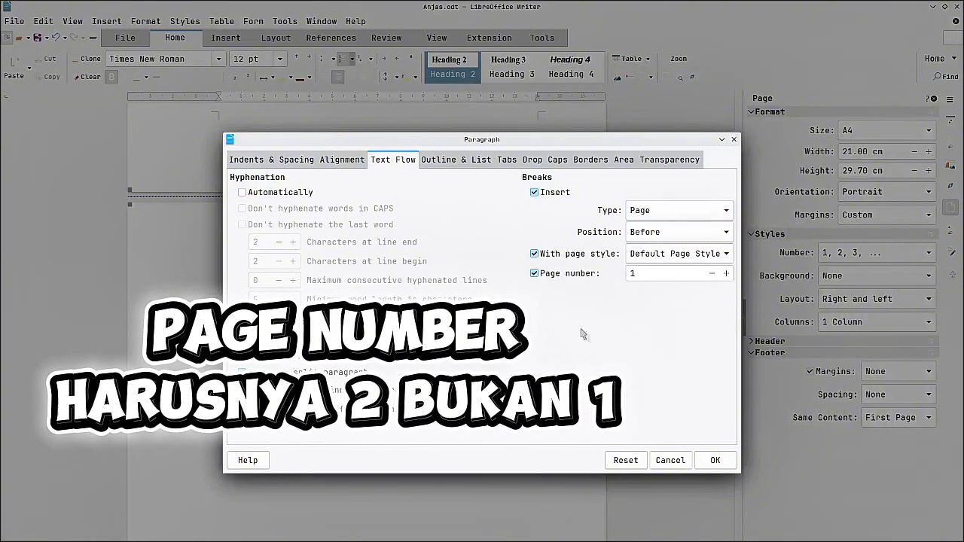
pyautogui.click(714, 460)
# Insert a page number field in the footer of the LEMBAR PENGESAHAN page.
pyautogui.scroll(-20, 347, 385)
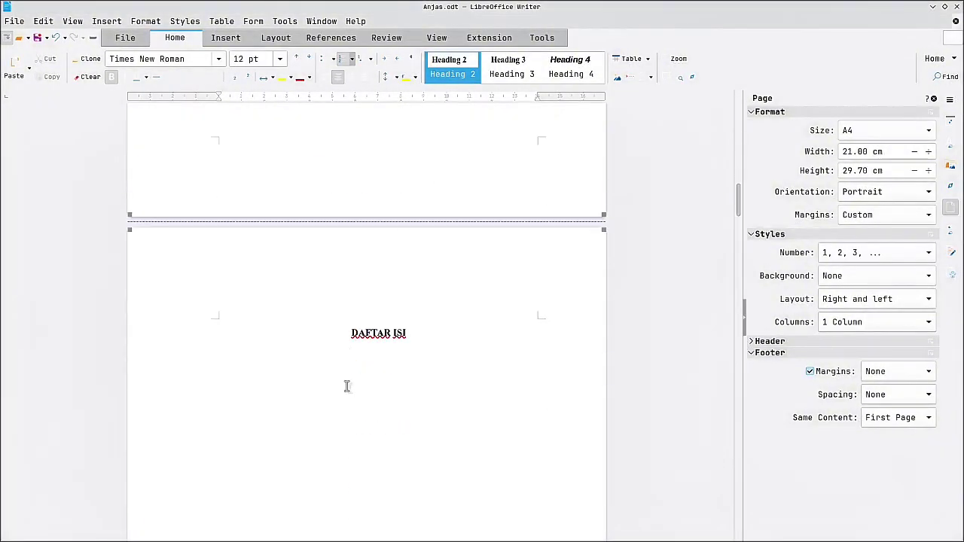
pyautogui.scroll(15, 347, 384)
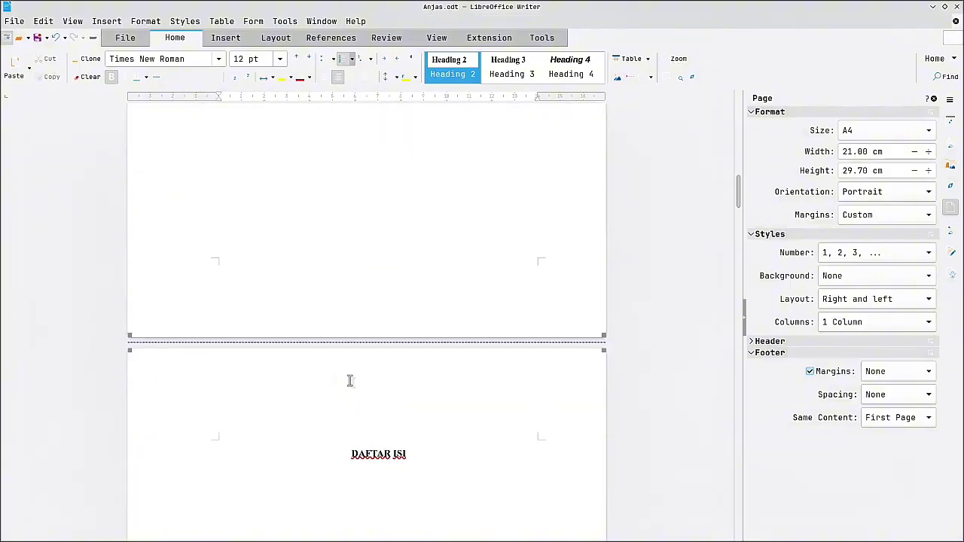
pyautogui.scroll(1, 350, 380)
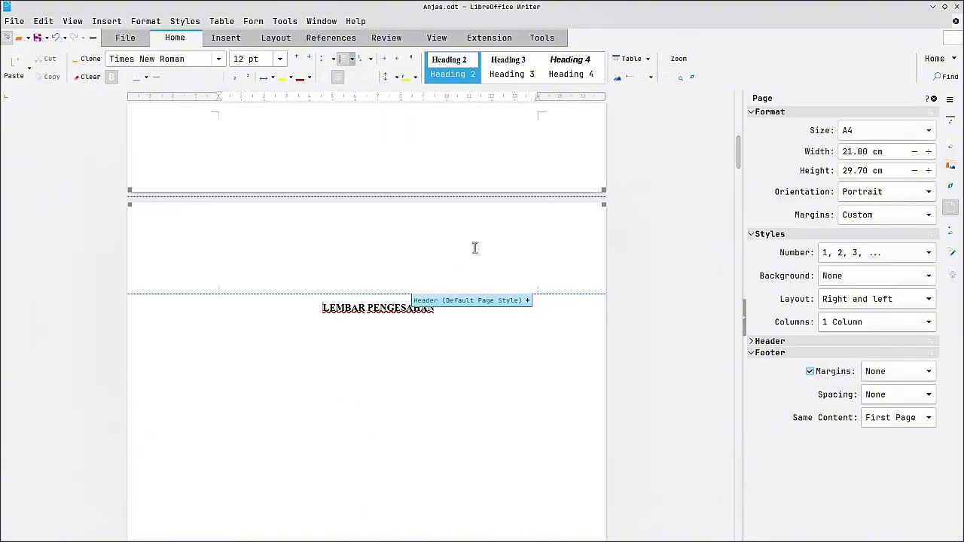
pyautogui.scroll(-17, 516, 329)
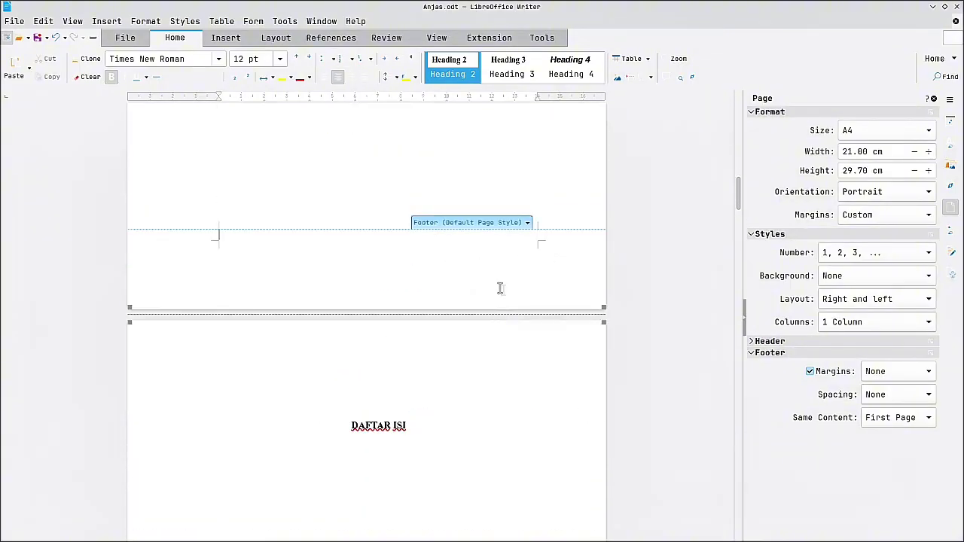
pyautogui.click(528, 226)
pyautogui.click(511, 278)
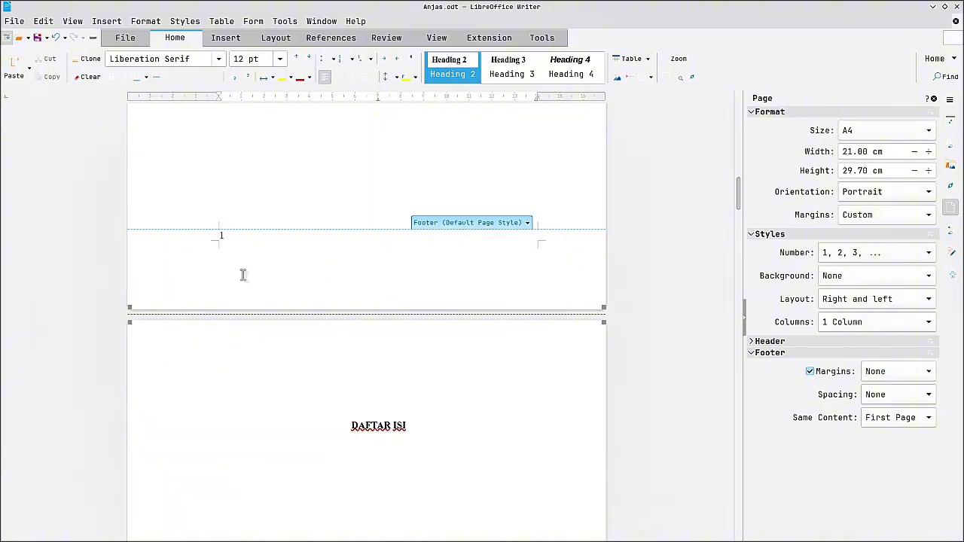
# Change the page number field in the LEMBAR PENGESAHAN page's footer to the Roman (i ii iii) format.
pyautogui.scroll(-20, 242, 275)
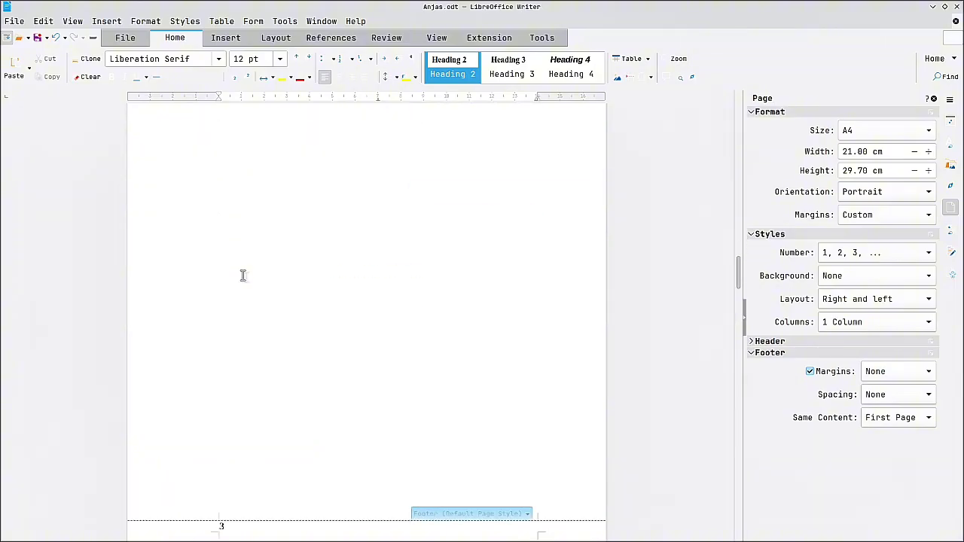
pyautogui.scroll(-20, 243, 275)
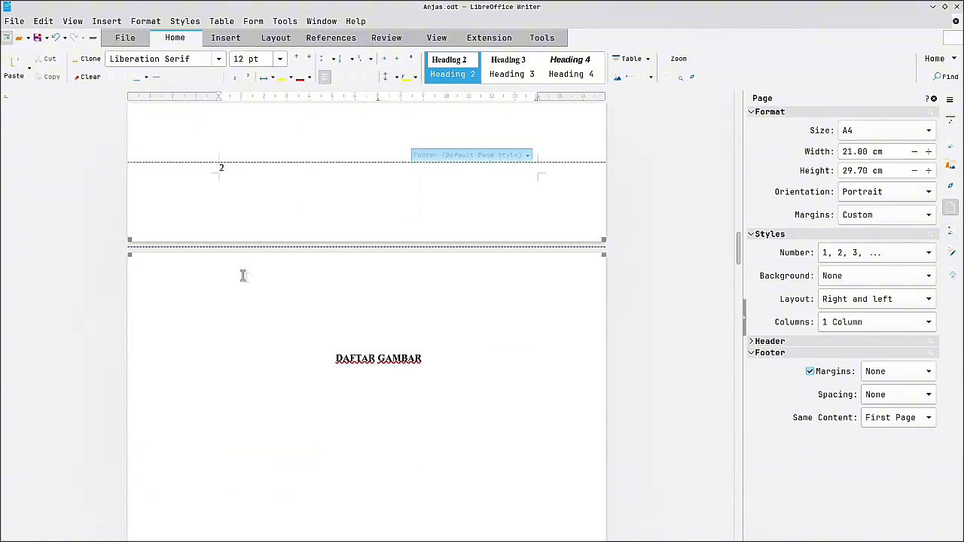
pyautogui.scroll(20, 242, 275)
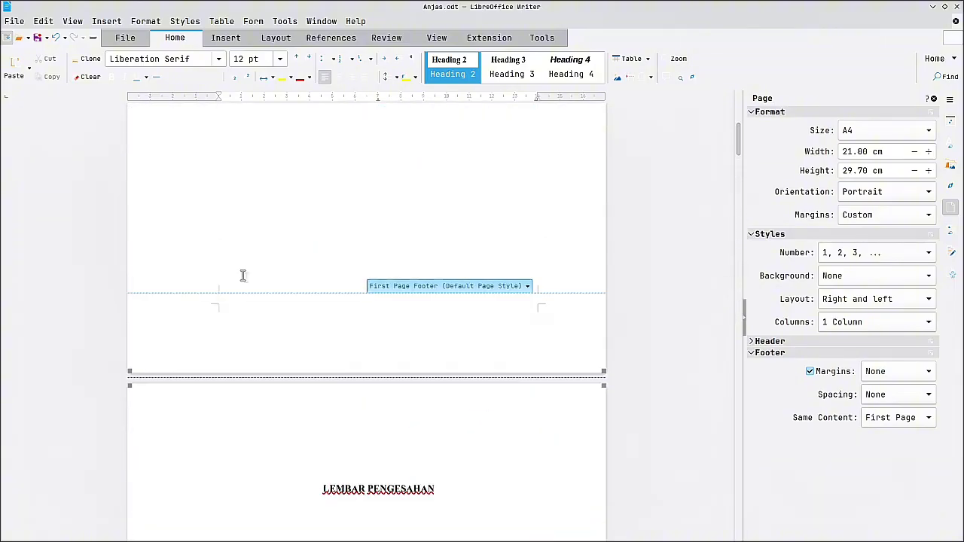
pyautogui.scroll(3, 242, 275)
pyautogui.scroll(-10, 243, 275)
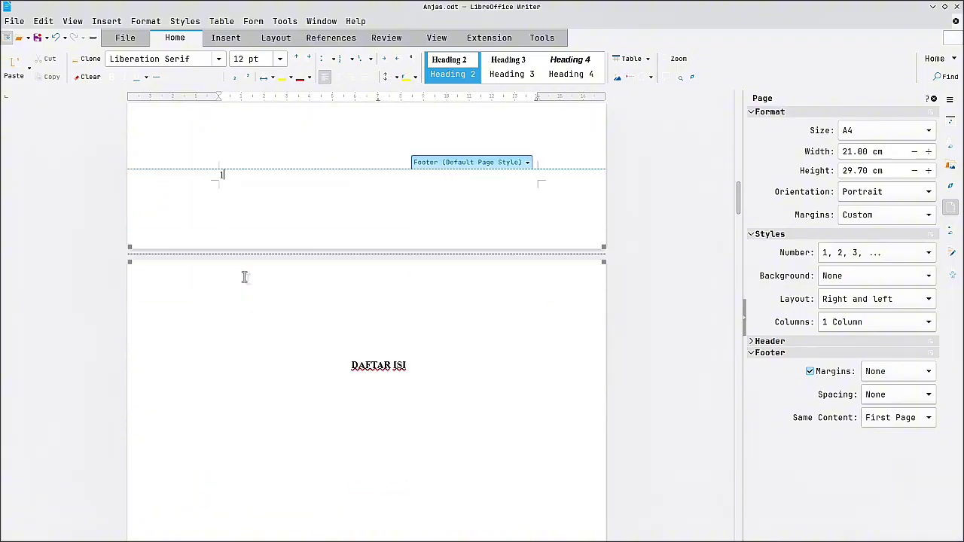
pyautogui.scroll(2, 244, 277)
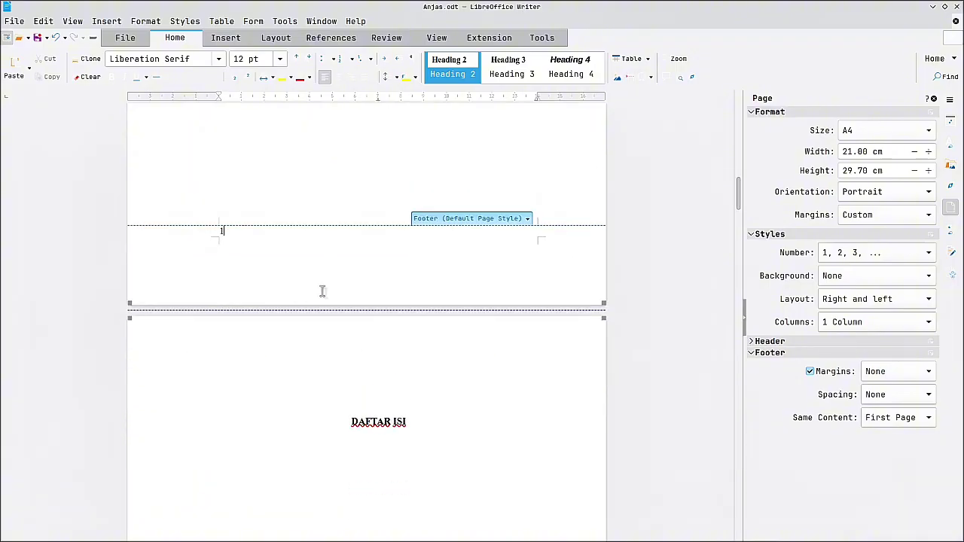
pyautogui.doubleClick(222, 230)
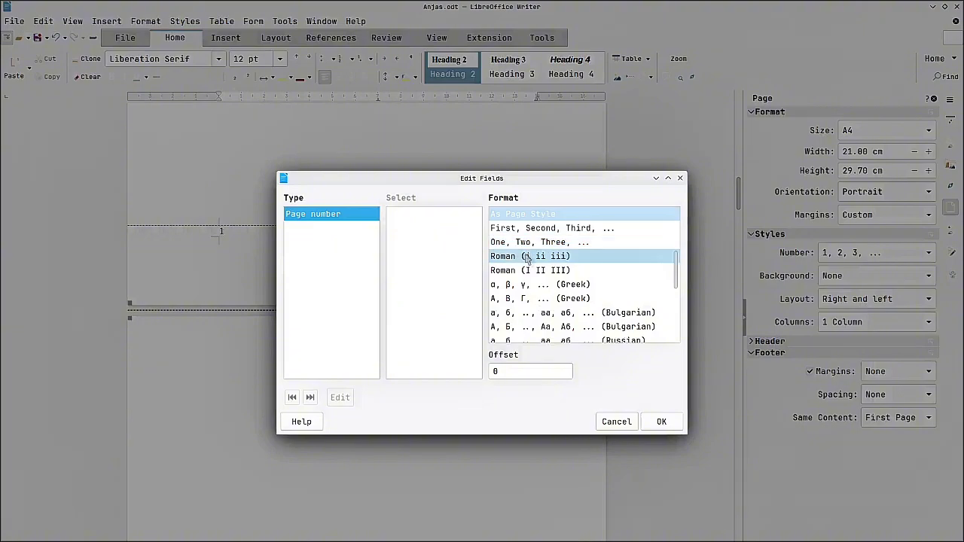
pyautogui.click(659, 213)
pyautogui.click(680, 178)
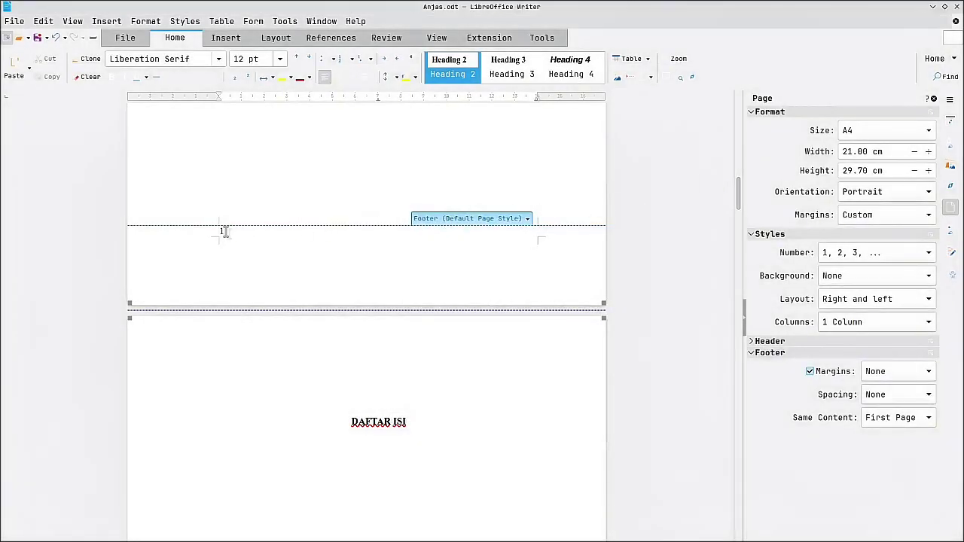
pyautogui.doubleClick(222, 231)
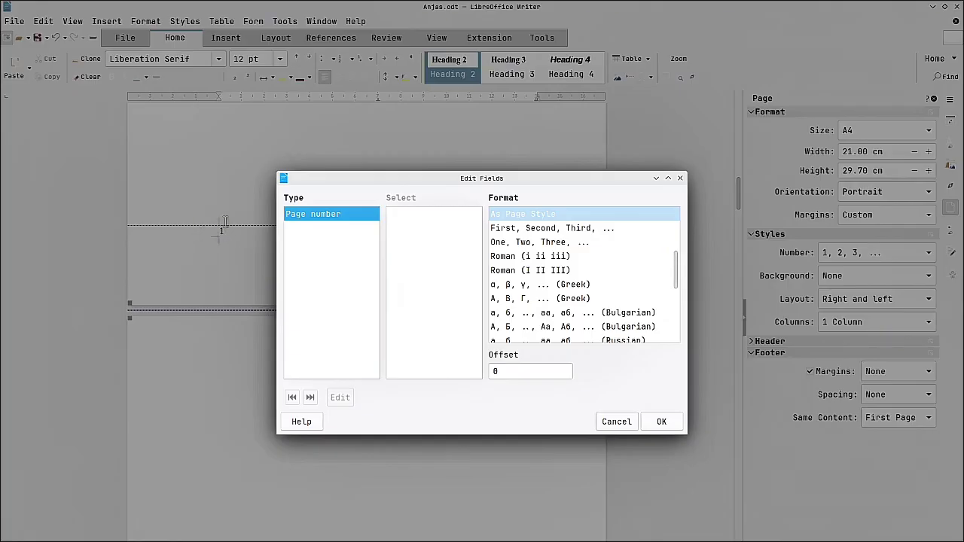
pyautogui.click(530, 258)
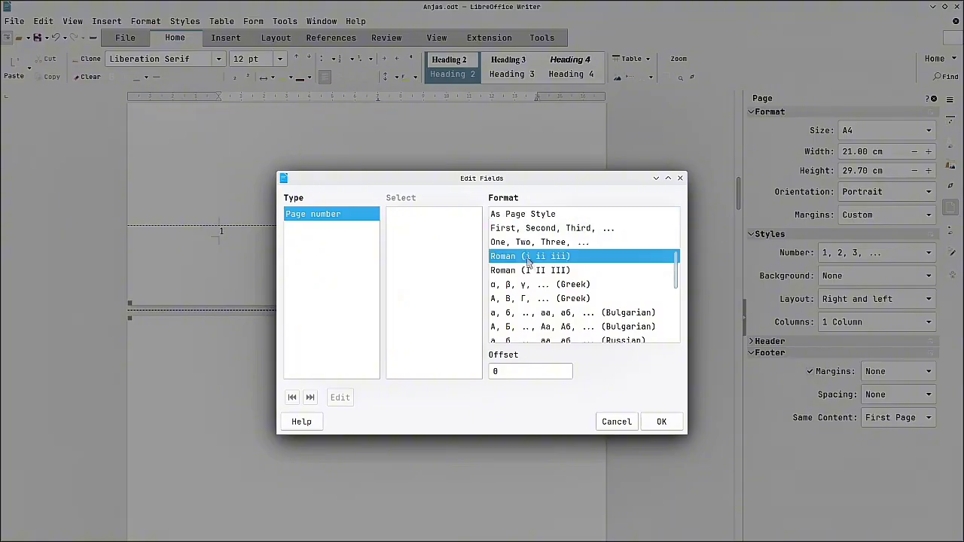
pyautogui.click(659, 423)
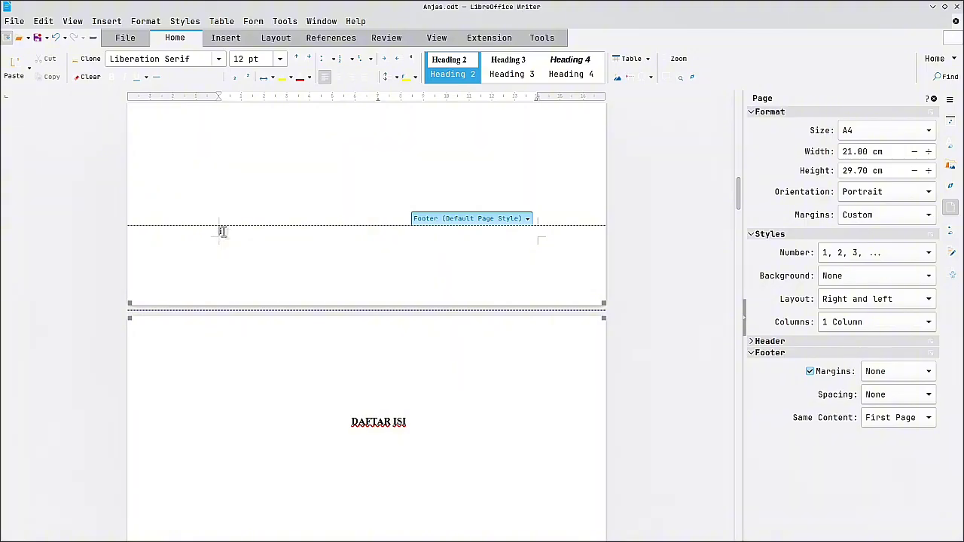
# Set the page style's numbering to i, ii, iii and check the format of the footer's page number field.
pyautogui.click(866, 256)
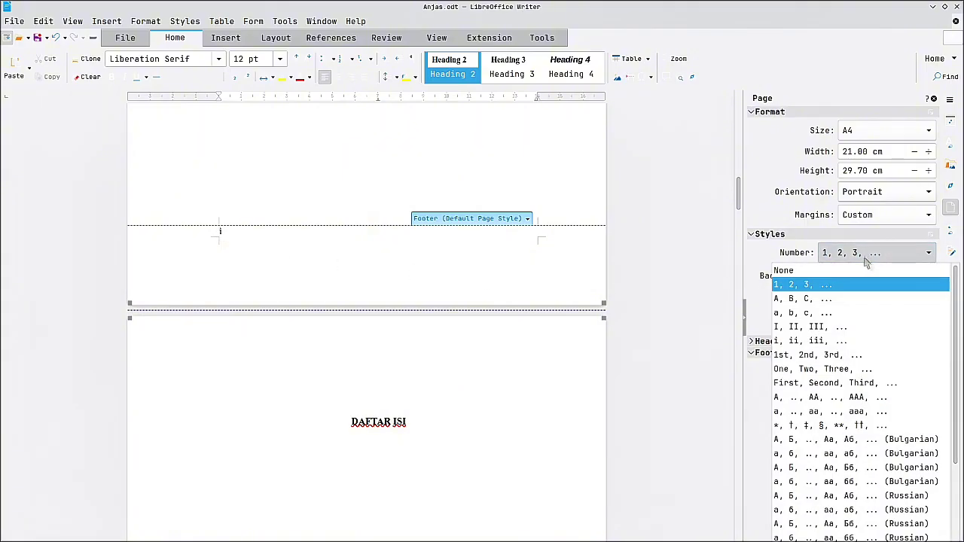
pyautogui.click(828, 342)
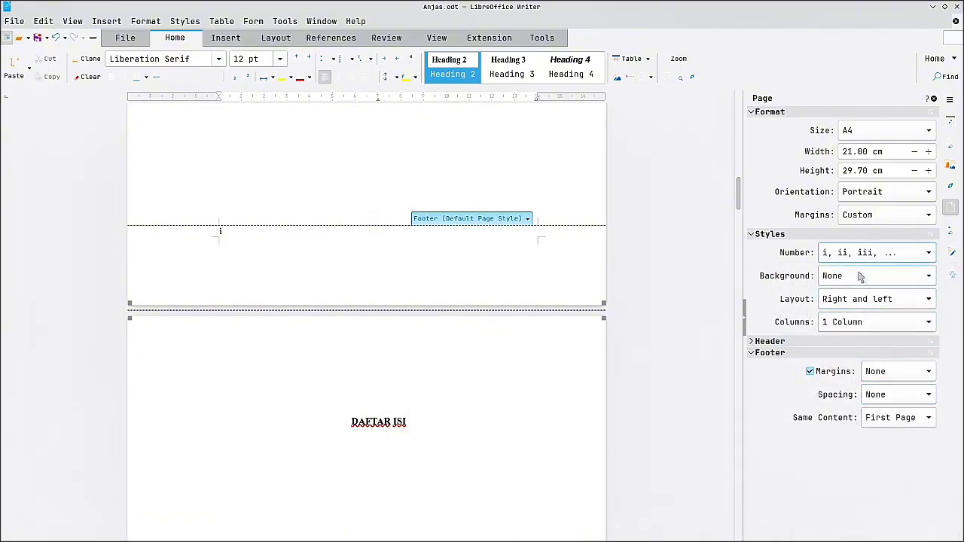
pyautogui.doubleClick(219, 231)
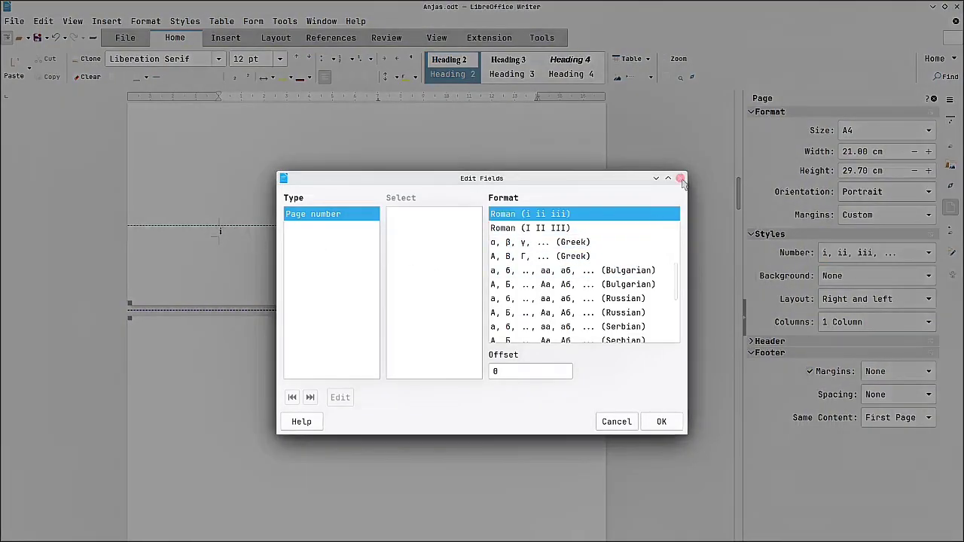
pyautogui.click(681, 179)
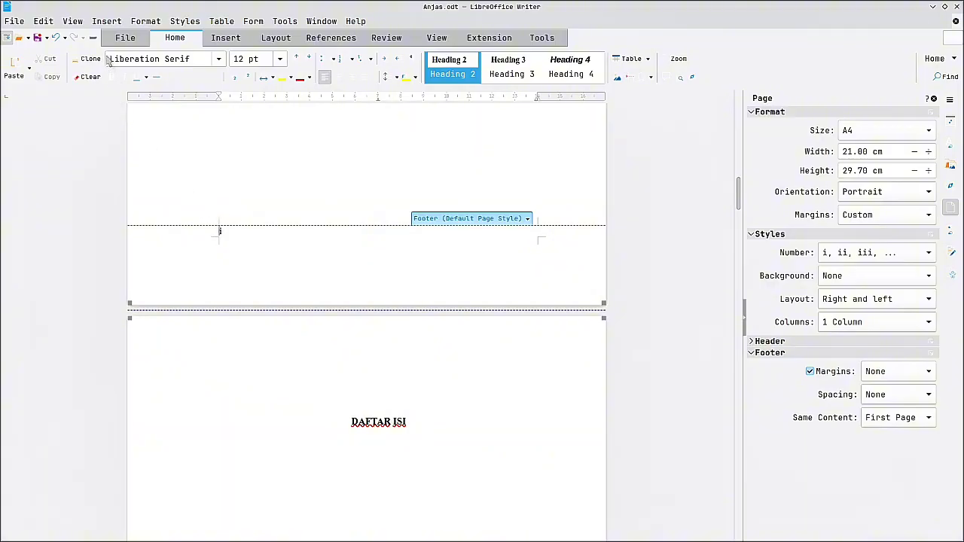
pyautogui.click(145, 21)
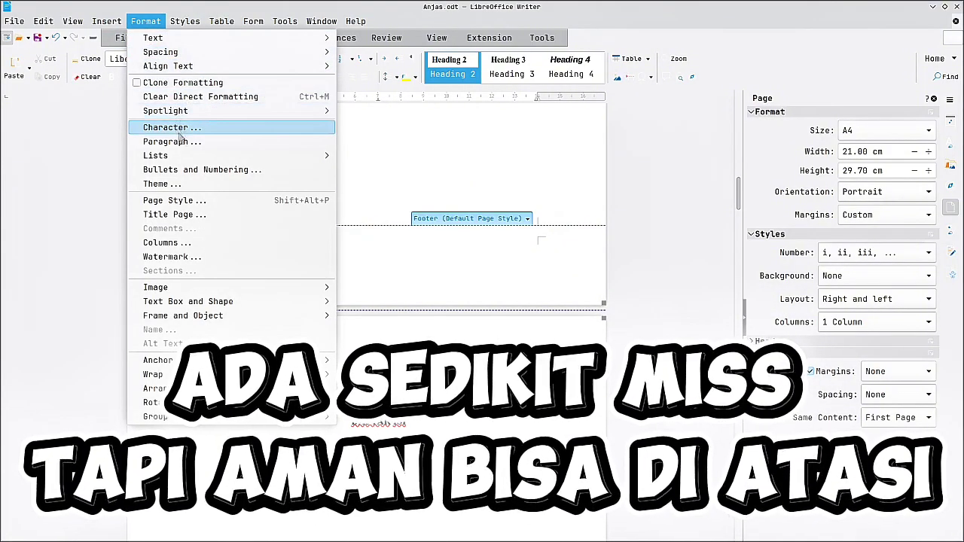
pyautogui.click(179, 143)
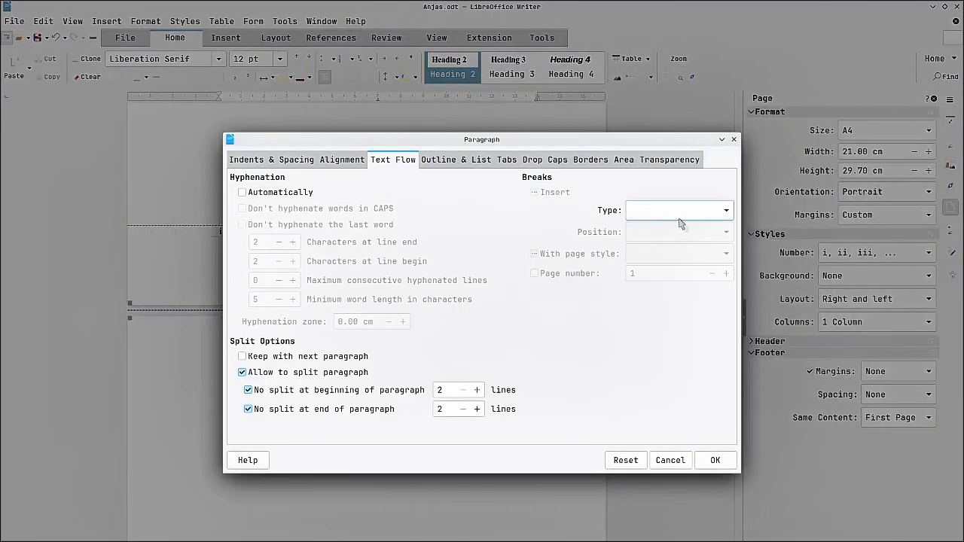
pyautogui.click(734, 140)
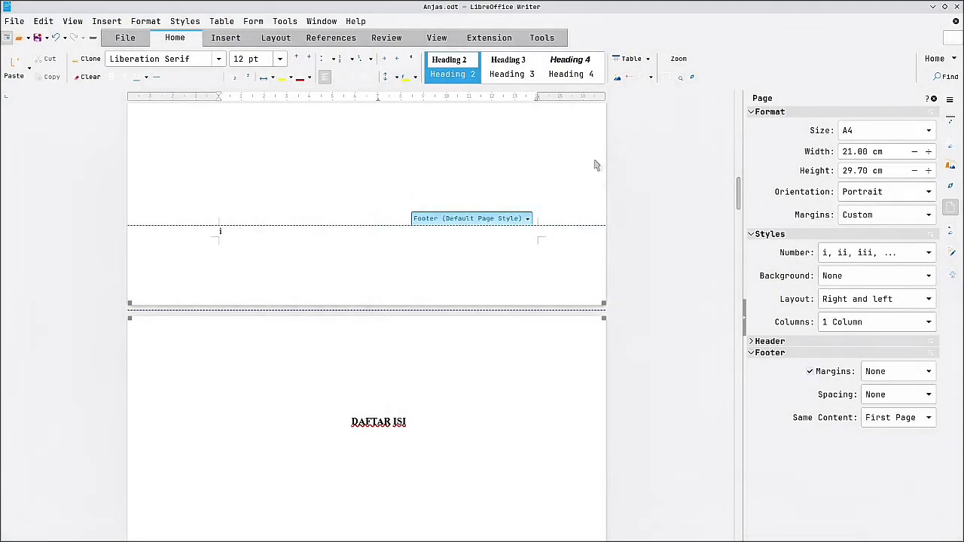
# Set the page number of the page break before the LEMBAR PENGESAHAN heading to 2 and review the footer numbering.
pyautogui.scroll(10, 302, 181)
pyautogui.click(300, 312)
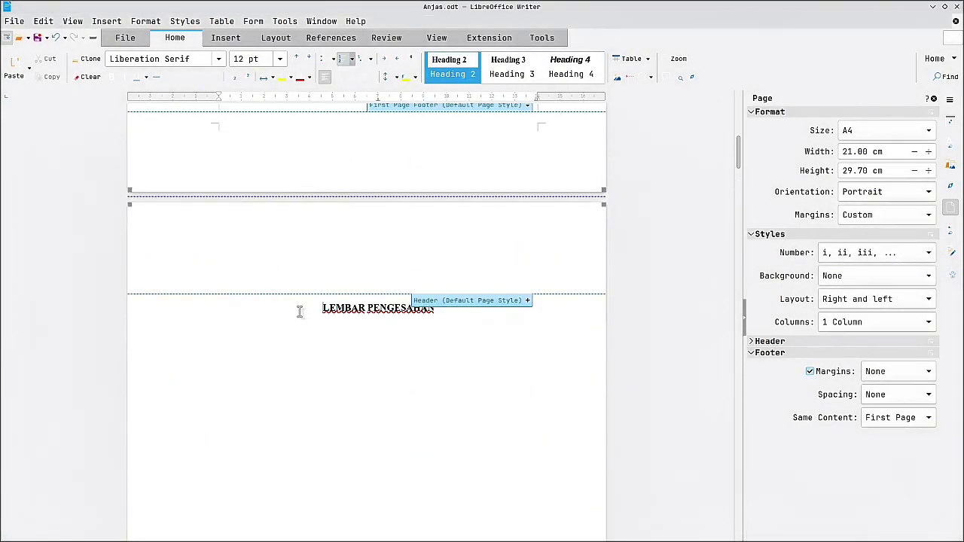
pyautogui.click(143, 23)
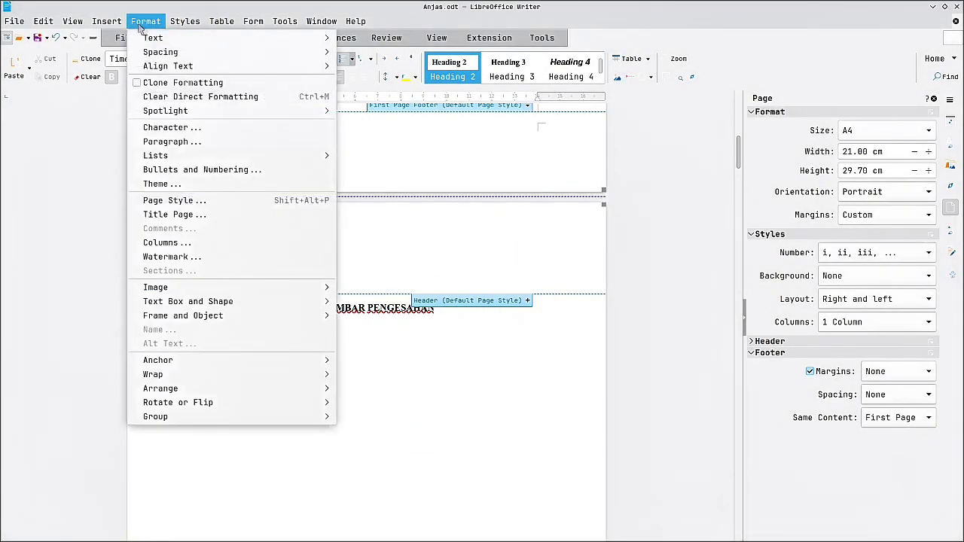
pyautogui.click(197, 129)
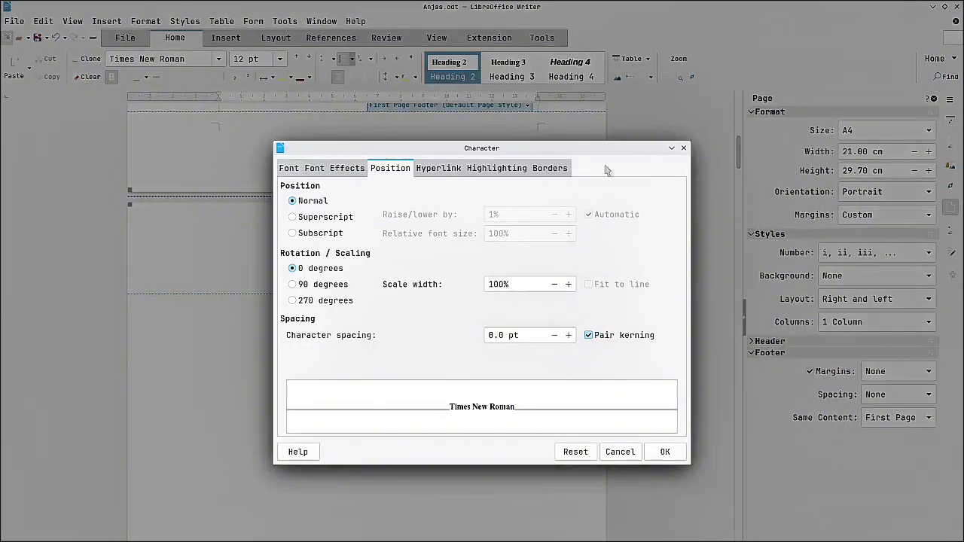
pyautogui.click(683, 148)
pyautogui.click(146, 21)
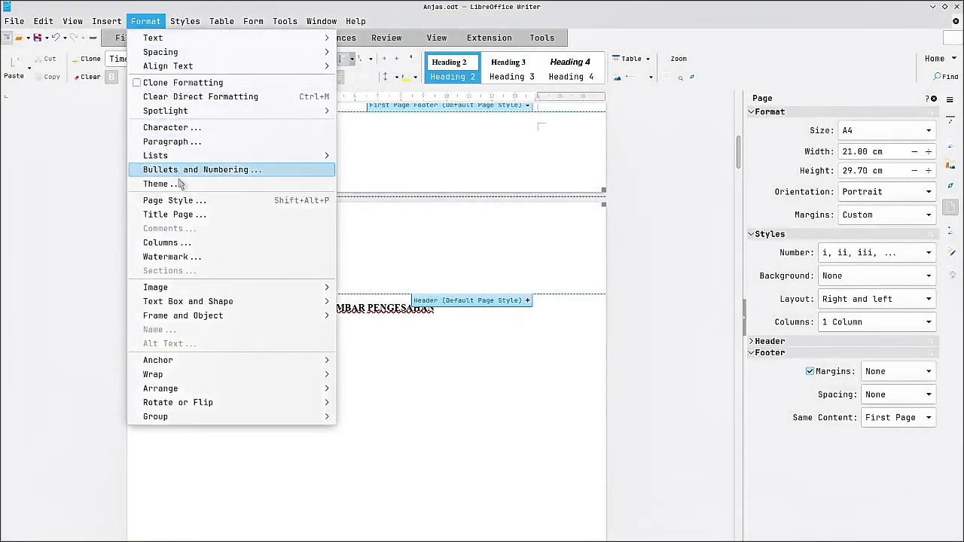
pyautogui.click(185, 143)
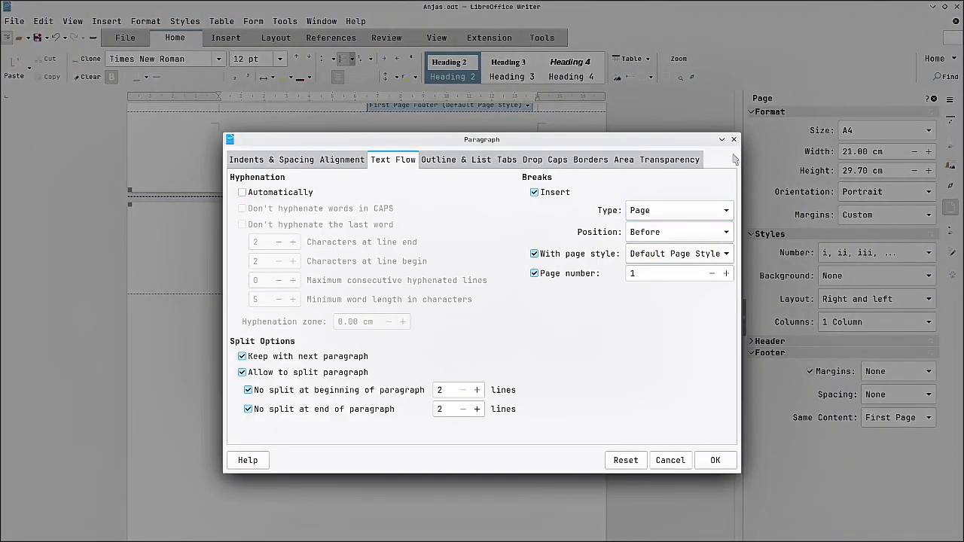
pyautogui.click(727, 274)
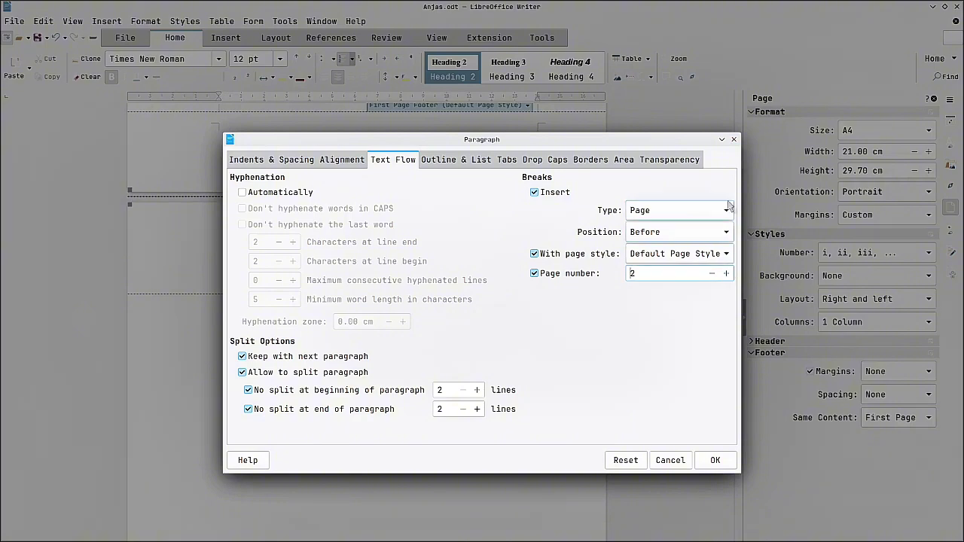
pyautogui.click(715, 460)
pyautogui.scroll(-5, 448, 369)
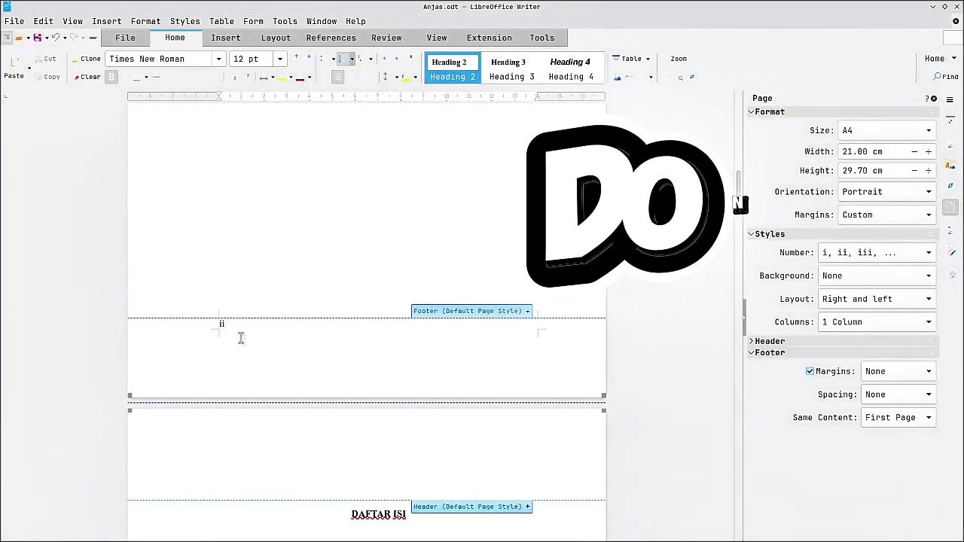
pyautogui.scroll(10, 241, 338)
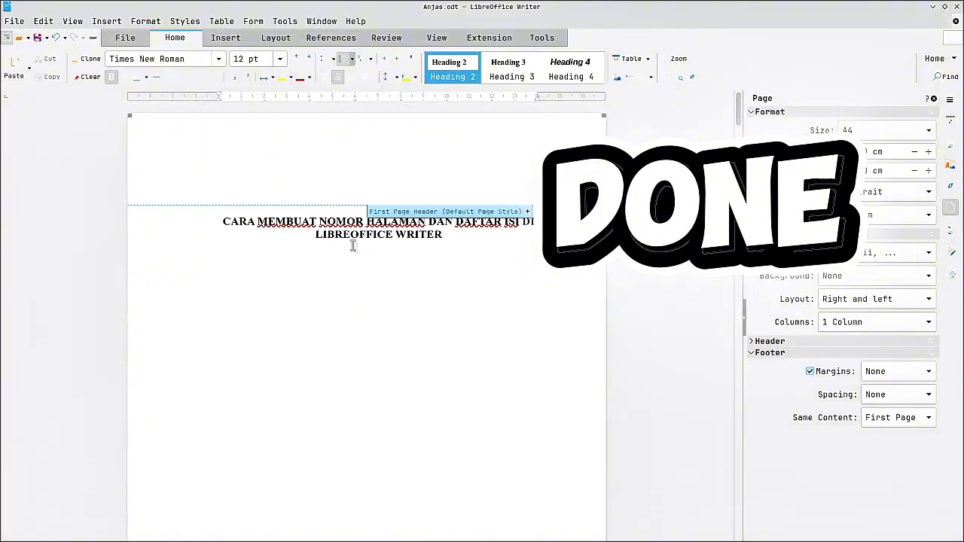
# Centre the Roman page number in the footer of the default page style and check the footers of the following pages.
pyautogui.scroll(-8, 339, 264)
pyautogui.scroll(2, 387, 349)
pyautogui.scroll(-3, 372, 376)
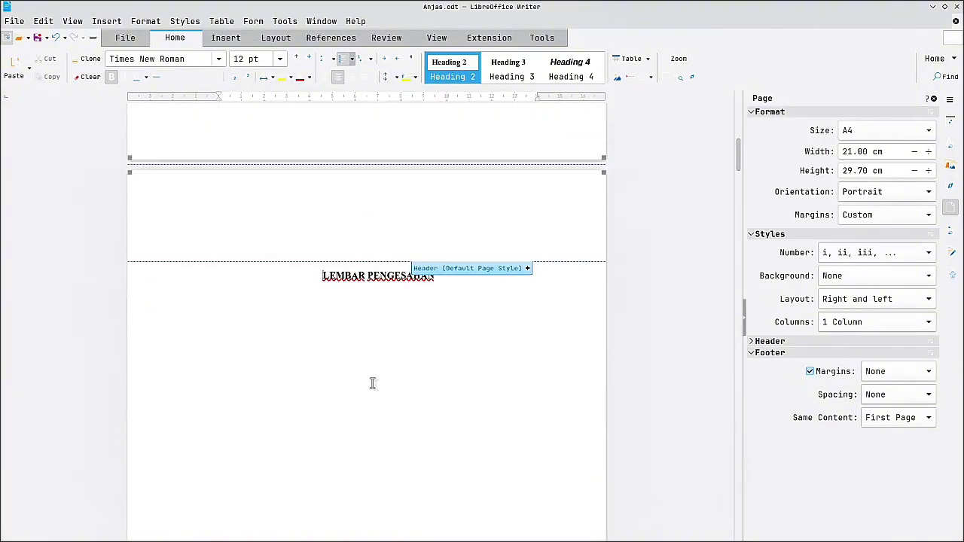
pyautogui.scroll(-15, 372, 384)
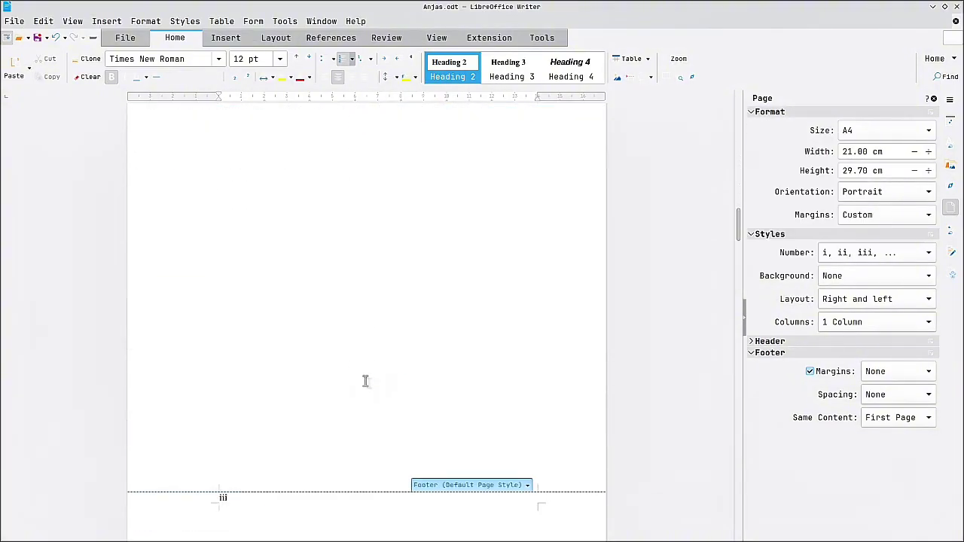
pyautogui.scroll(8, 365, 381)
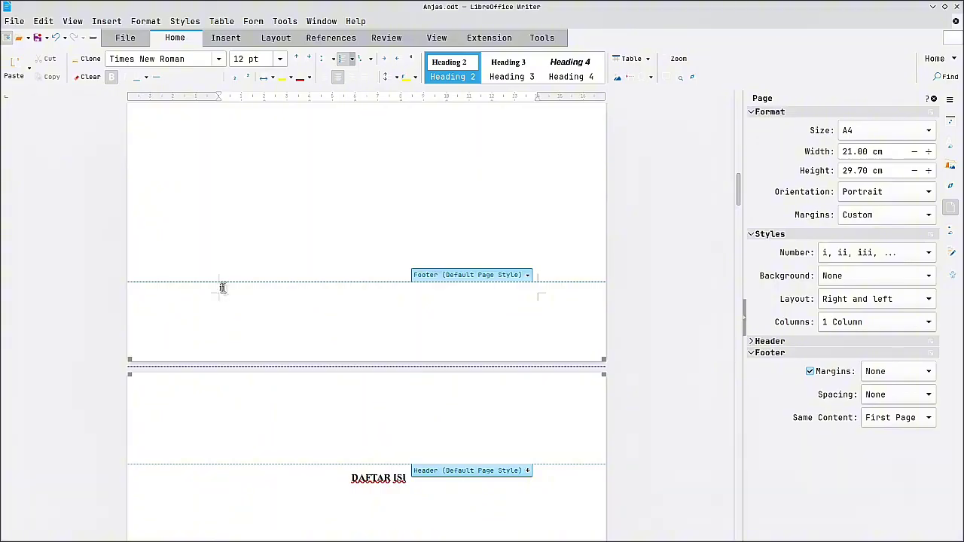
pyautogui.doubleClick(222, 287)
pyautogui.click(684, 190)
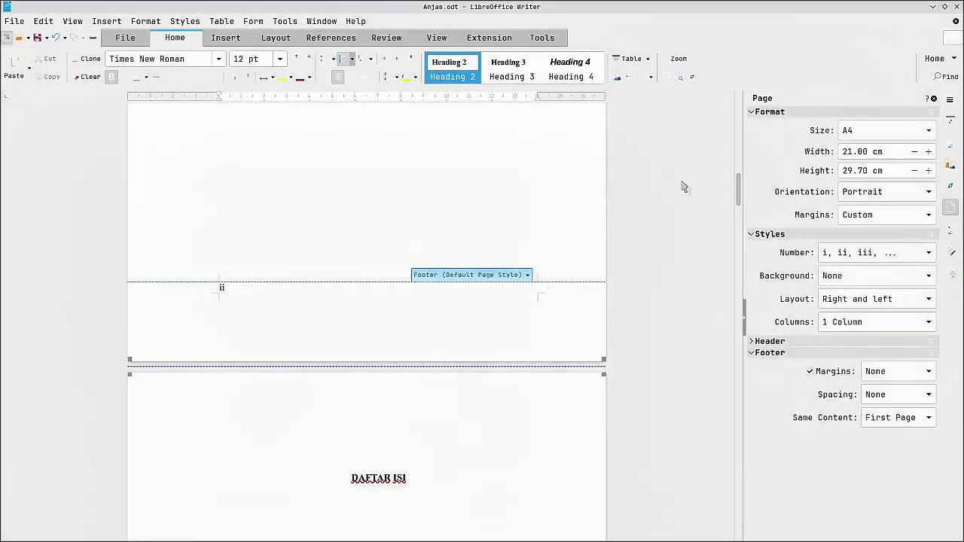
pyautogui.click(220, 285)
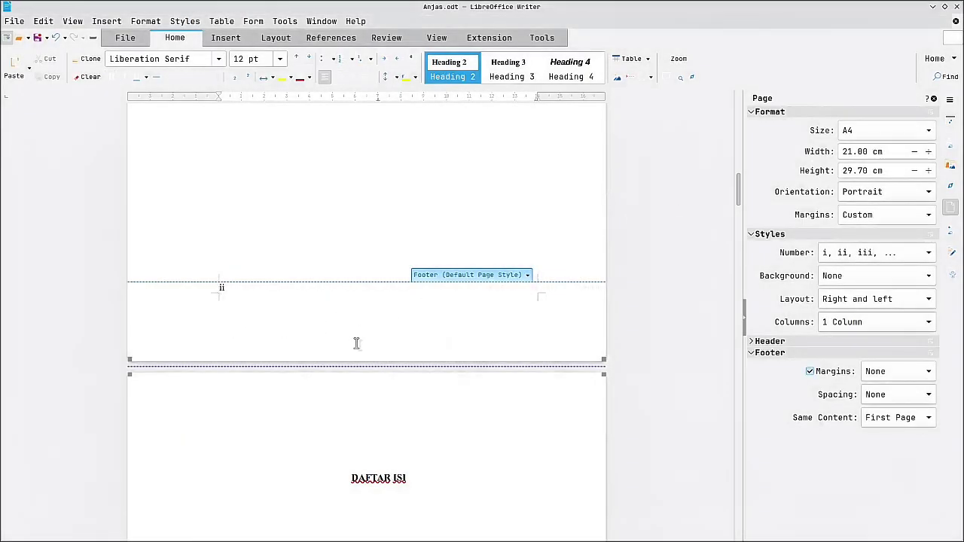
pyautogui.scroll(-8, 380, 371)
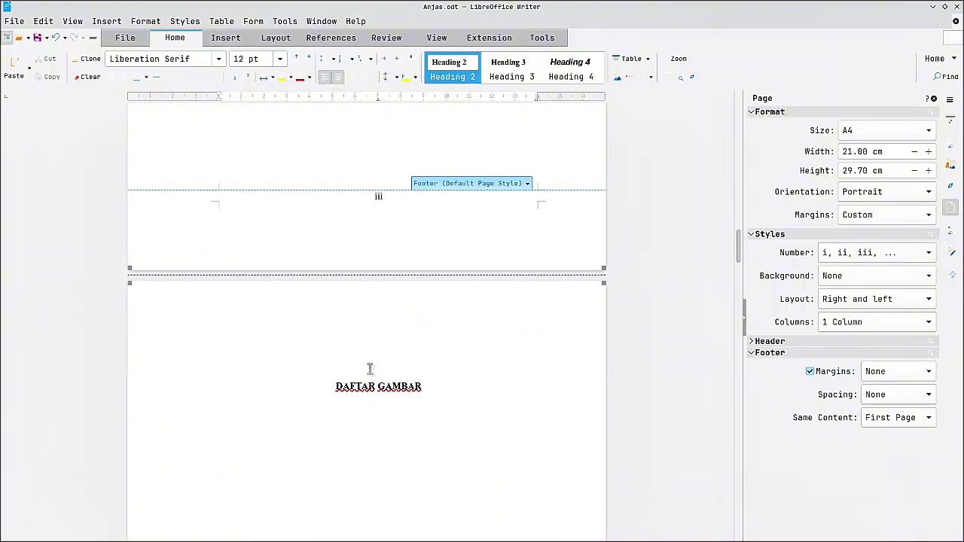
pyautogui.scroll(-10, 367, 289)
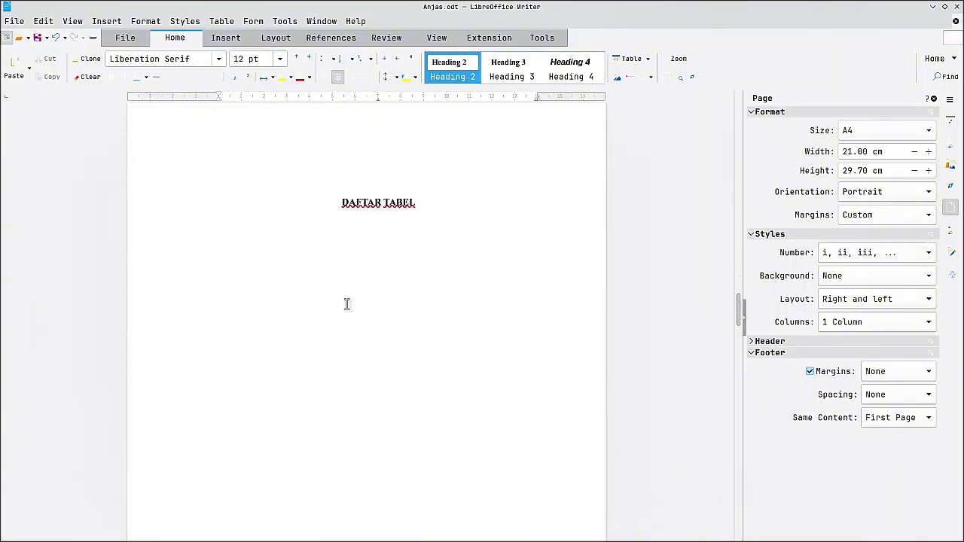
pyautogui.scroll(-10, 347, 303)
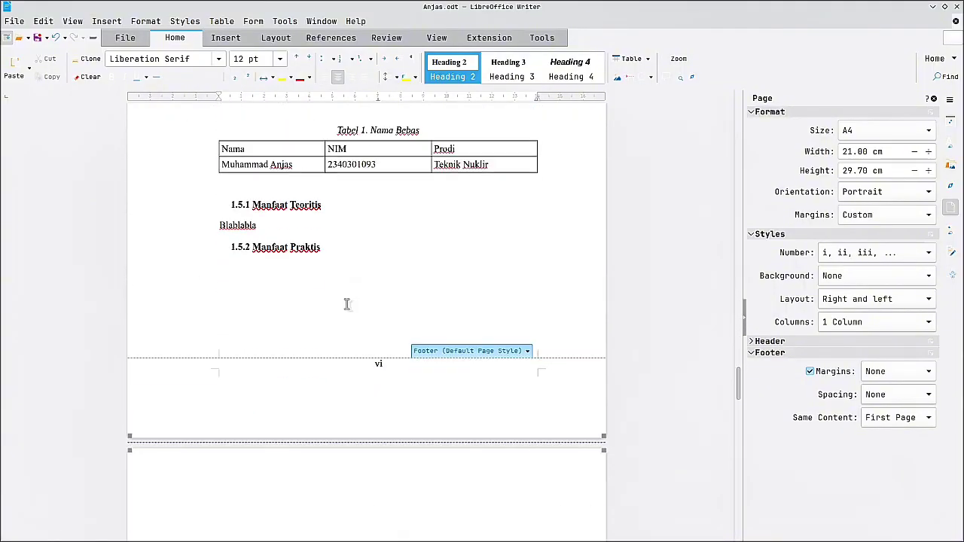
pyautogui.scroll(1, 348, 303)
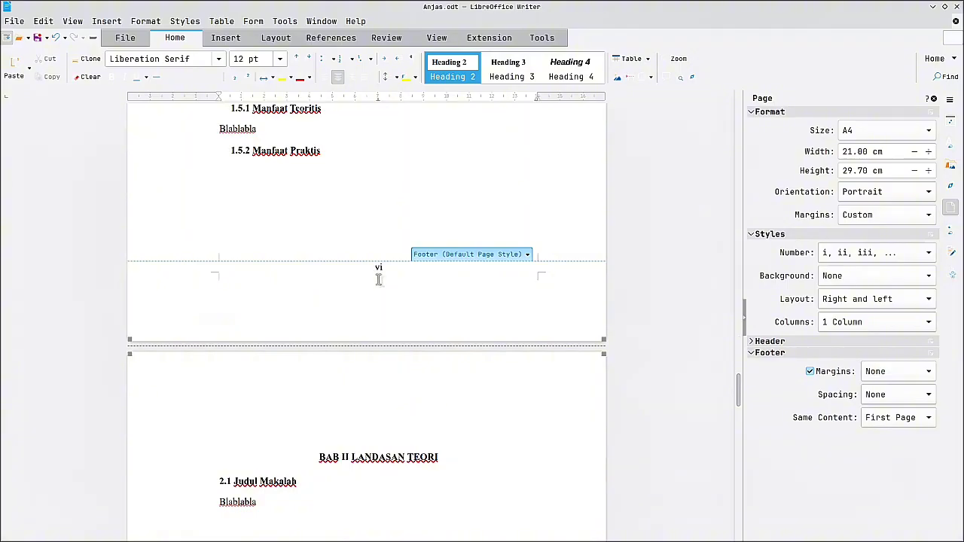
# Set the page break before the BAB I PENDAHULUAN heading to use the Left Page style with page number 1.
pyautogui.scroll(10, 379, 279)
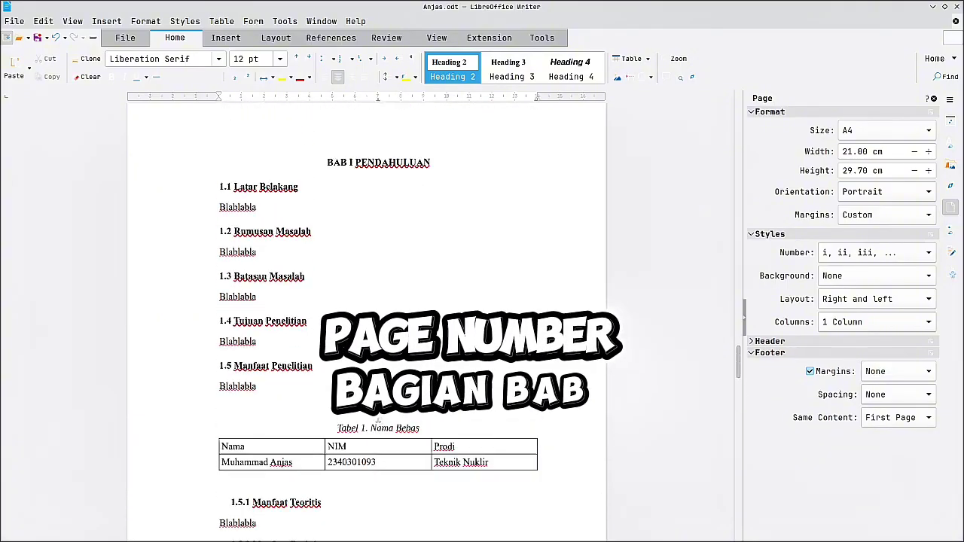
pyautogui.scroll(3, 377, 421)
pyautogui.click(302, 249)
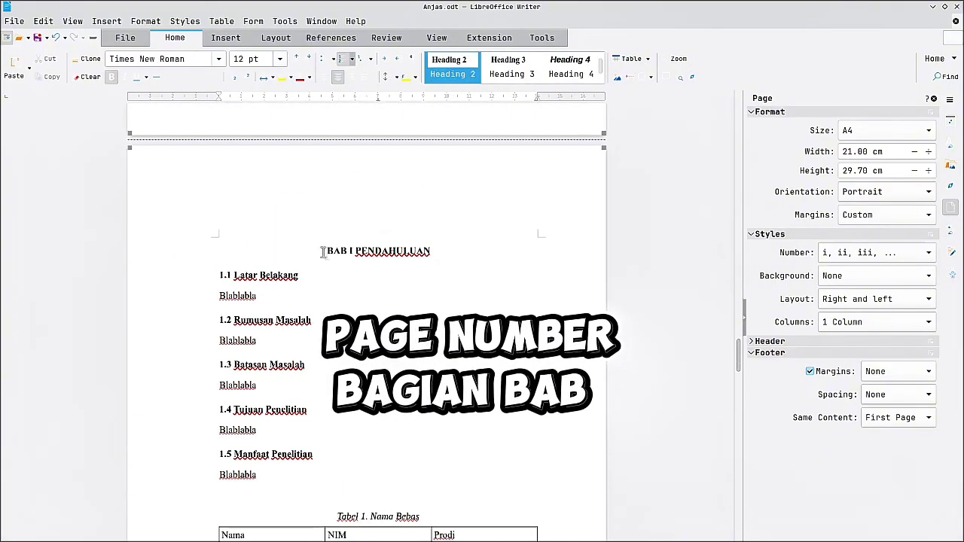
pyautogui.click(140, 25)
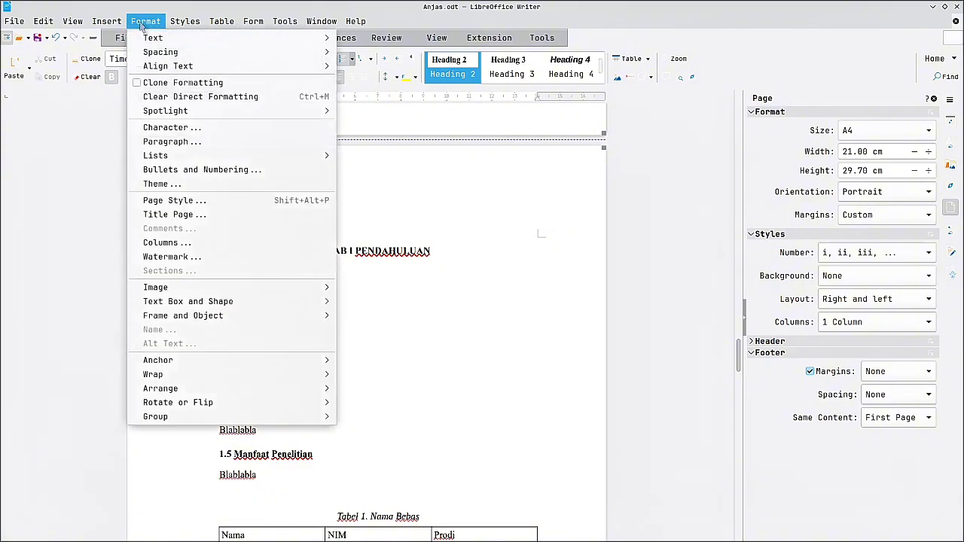
pyautogui.click(176, 139)
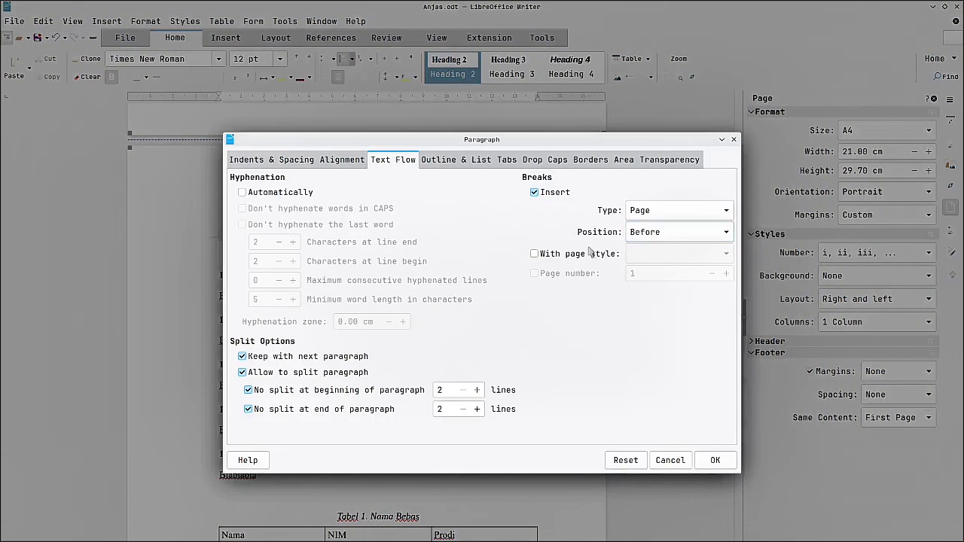
pyautogui.click(565, 255)
pyautogui.click(569, 274)
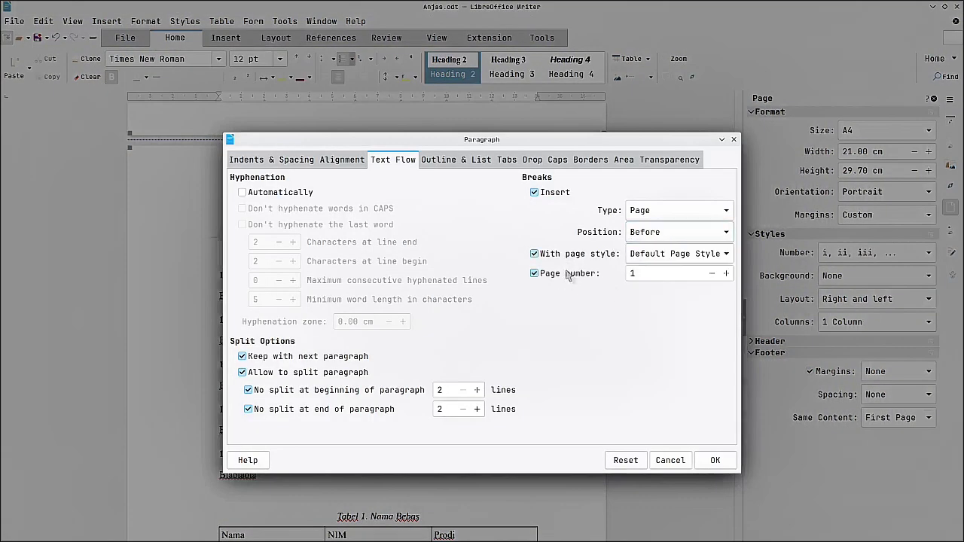
pyautogui.click(678, 254)
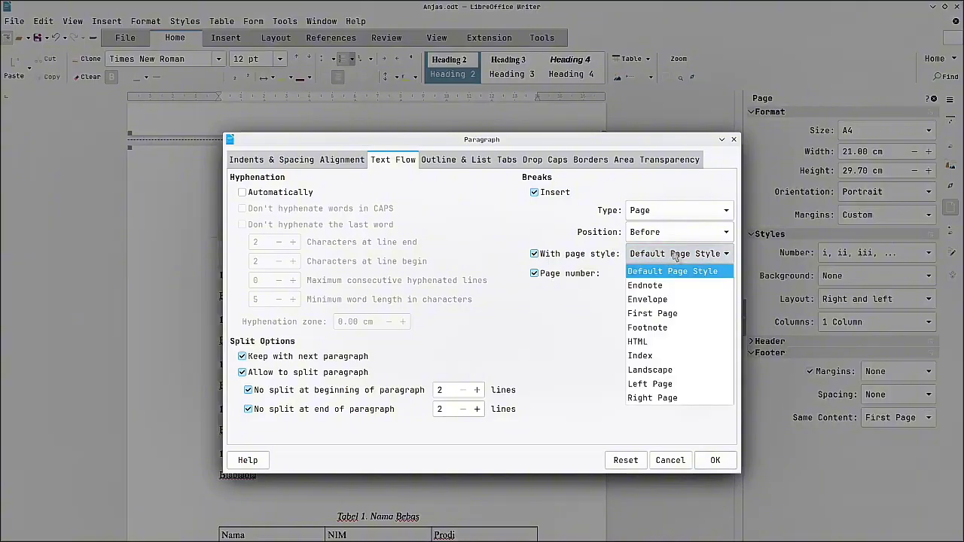
pyautogui.click(652, 384)
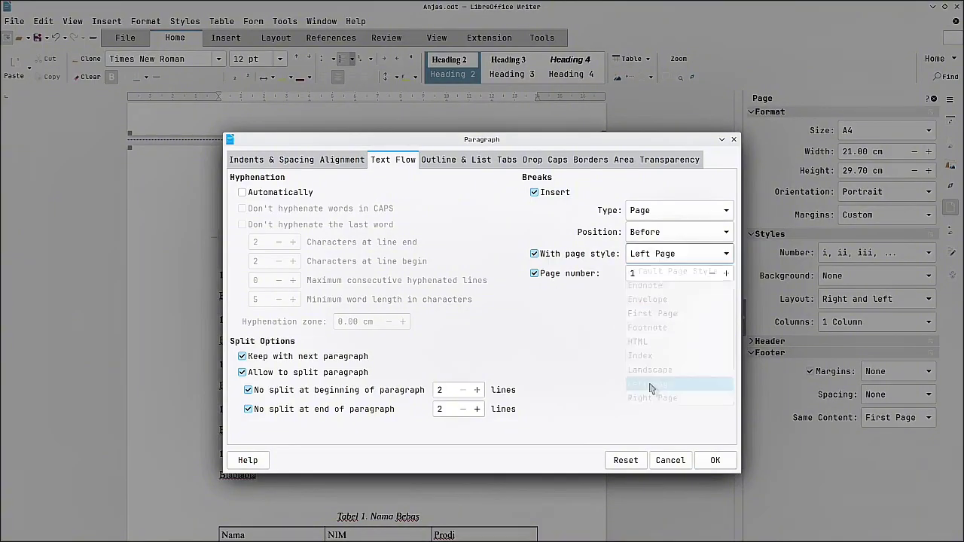
pyautogui.click(715, 461)
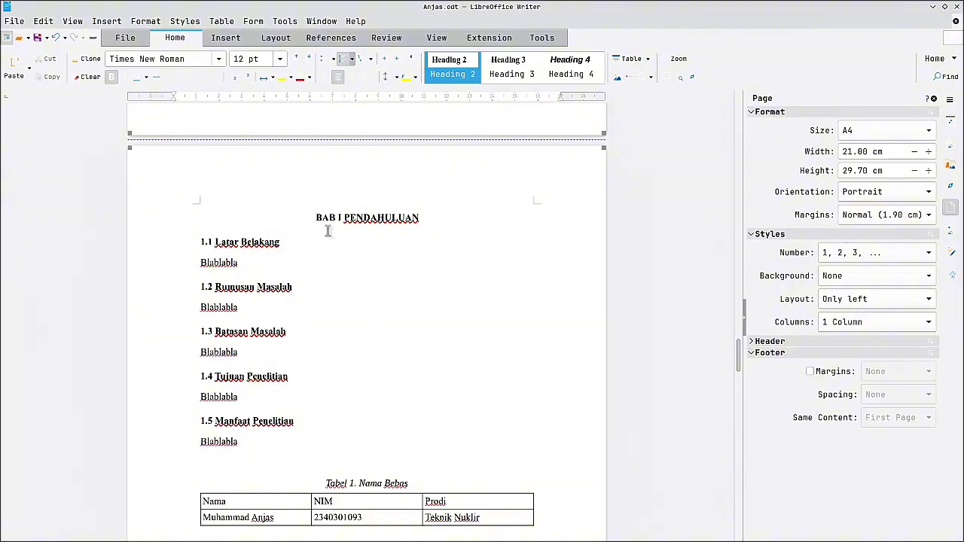
# Examine the footer page numbering from the title page through the end of the BAB I chapter.
pyautogui.scroll(5, 369, 226)
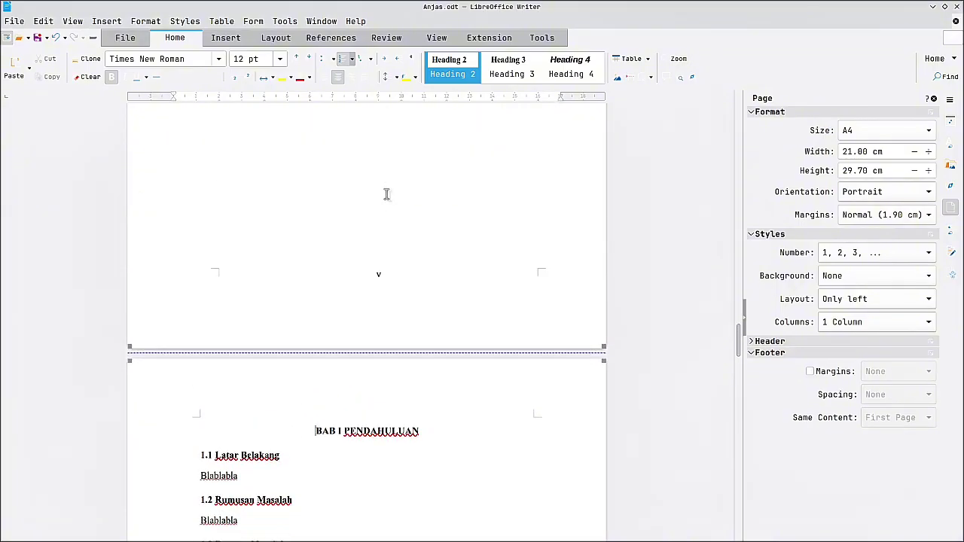
pyautogui.scroll(-11, 384, 211)
pyautogui.scroll(-3, 370, 310)
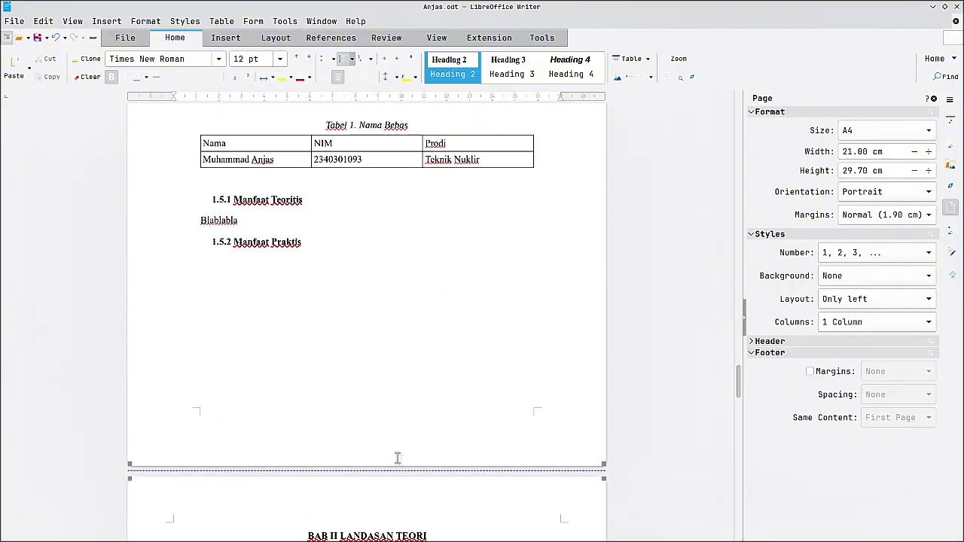
pyautogui.scroll(20, 369, 437)
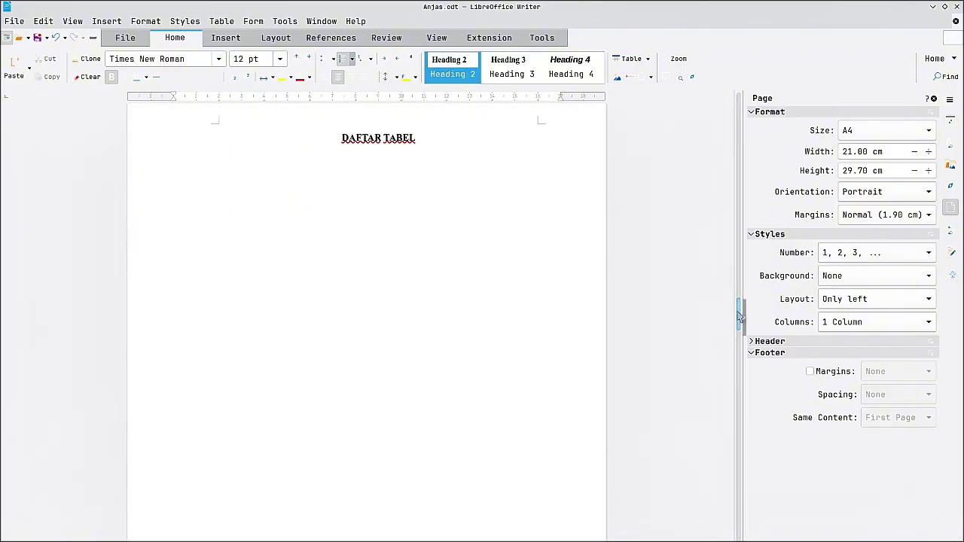
pyautogui.moveTo(739, 317); pyautogui.dragTo(731, 94)
pyautogui.scroll(-11, 334, 273)
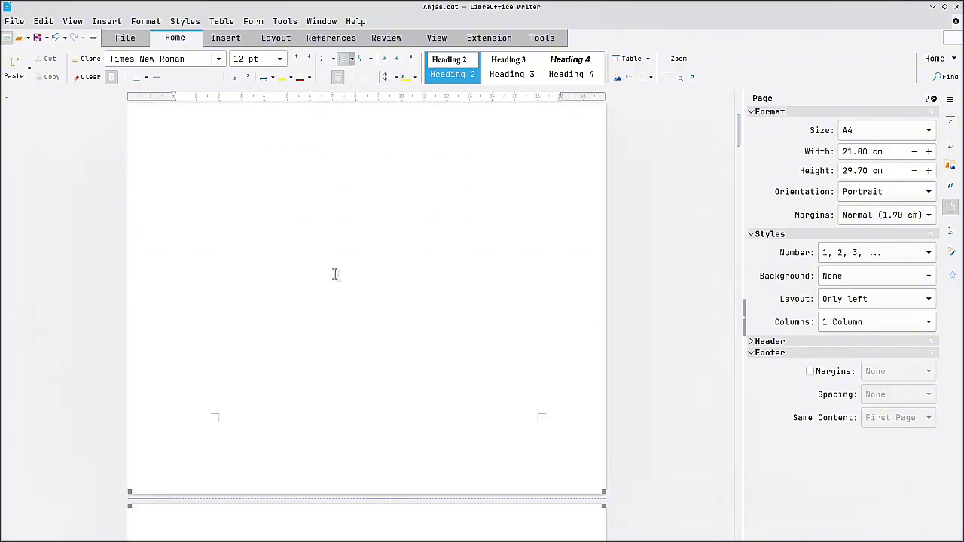
pyautogui.scroll(-20, 347, 321)
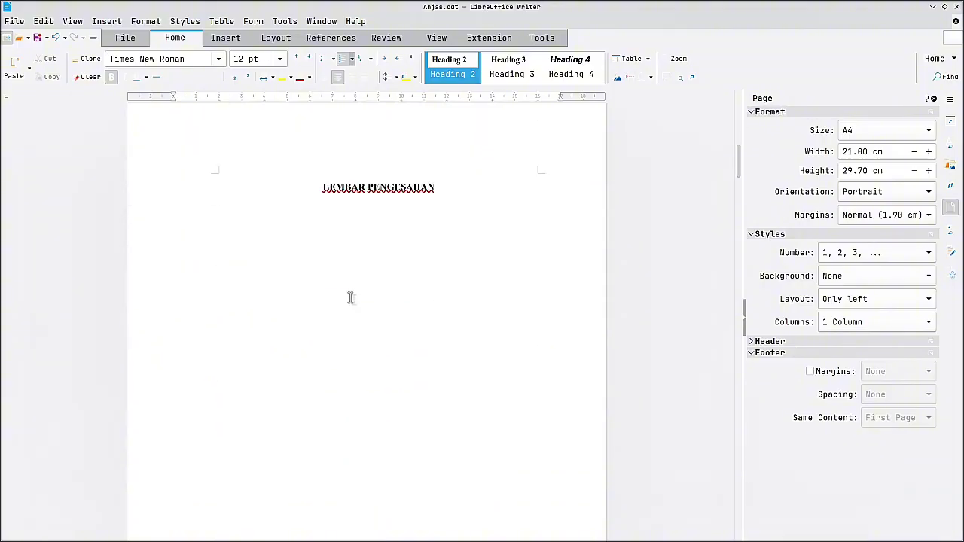
pyautogui.scroll(-20, 373, 346)
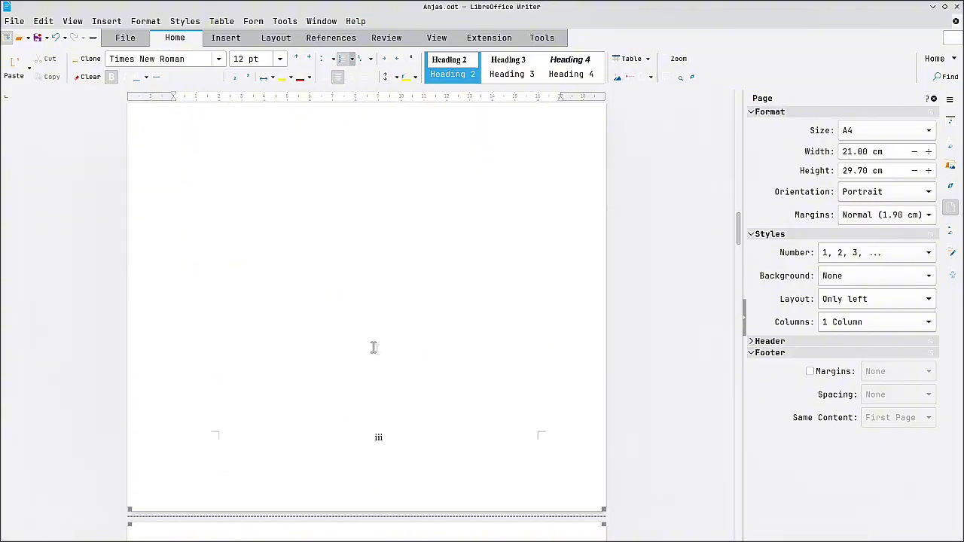
pyautogui.scroll(-20, 376, 376)
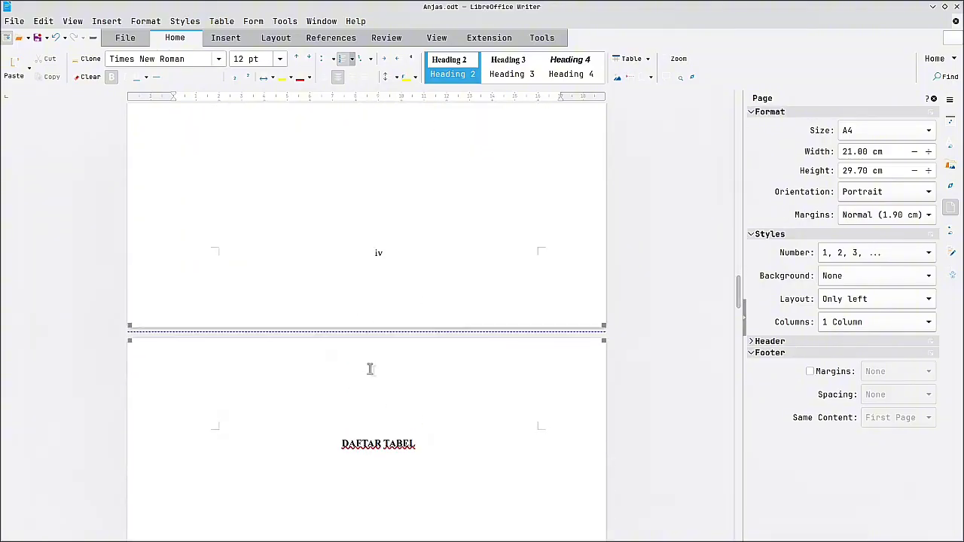
pyautogui.scroll(-15, 366, 305)
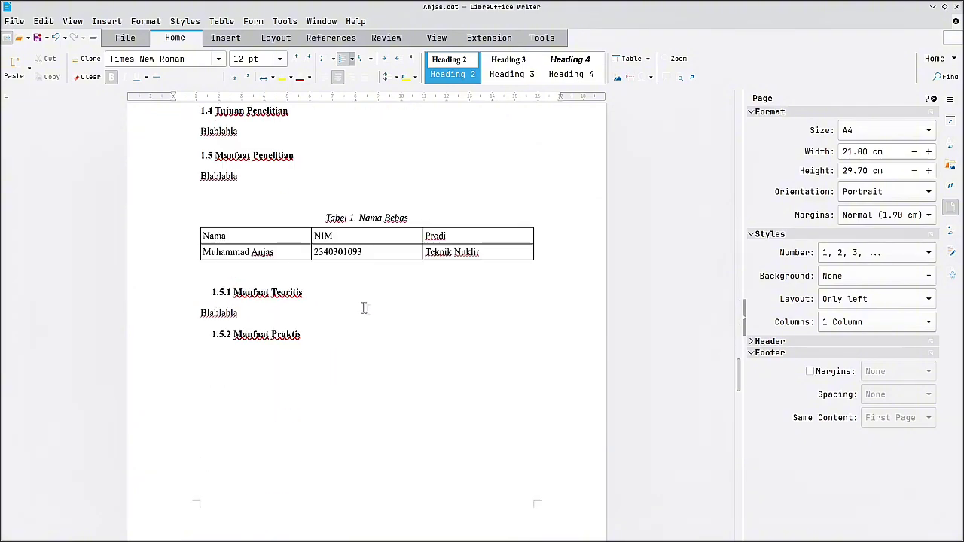
pyautogui.scroll(6, 342, 452)
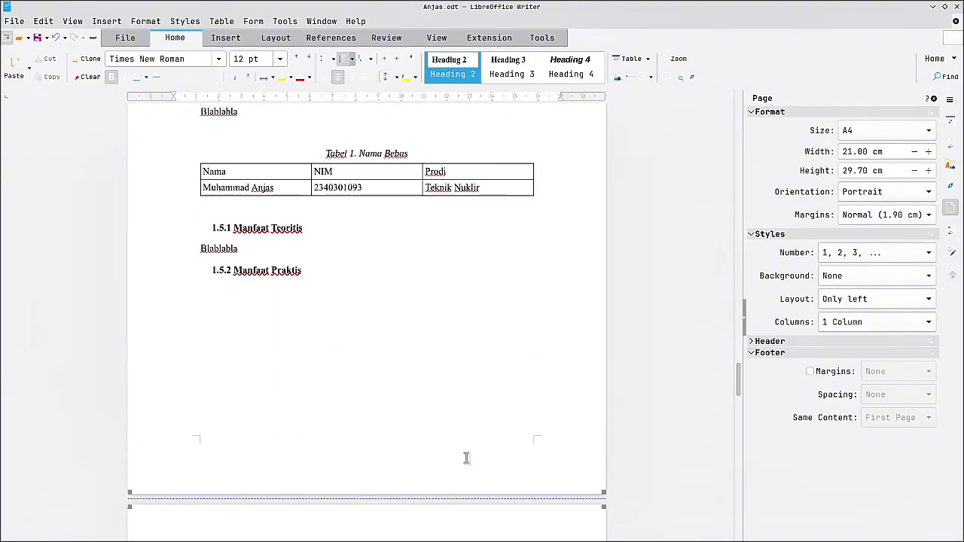
# Turn on the footer for the BAB I page's Left Page style and insert a centred page number field in it.
pyautogui.click(810, 371)
pyautogui.scroll(-10, 396, 410)
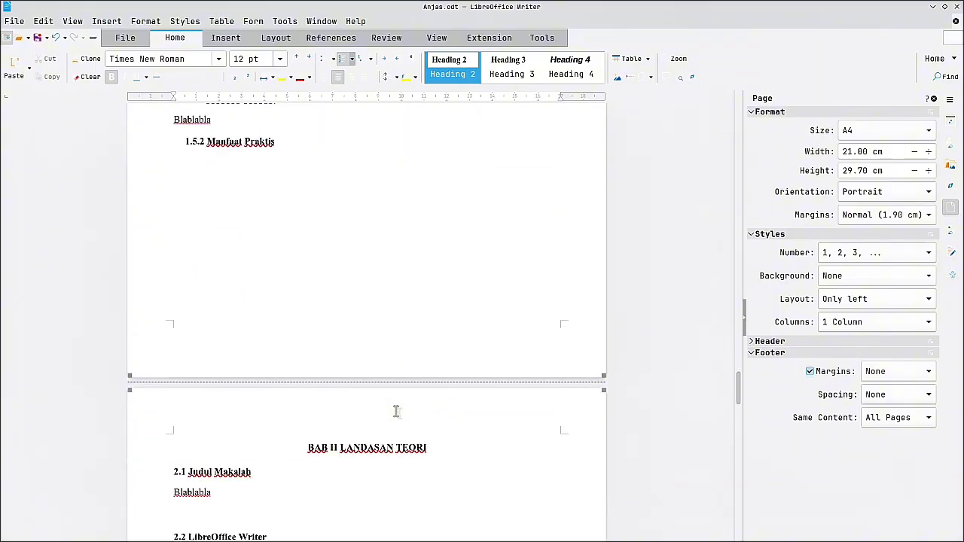
pyautogui.scroll(15, 404, 475)
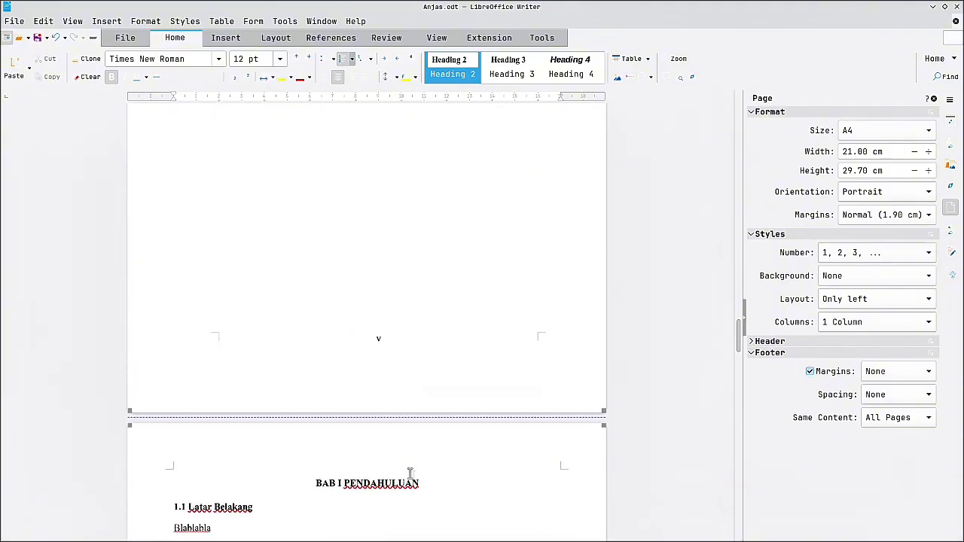
pyautogui.scroll(-10, 410, 473)
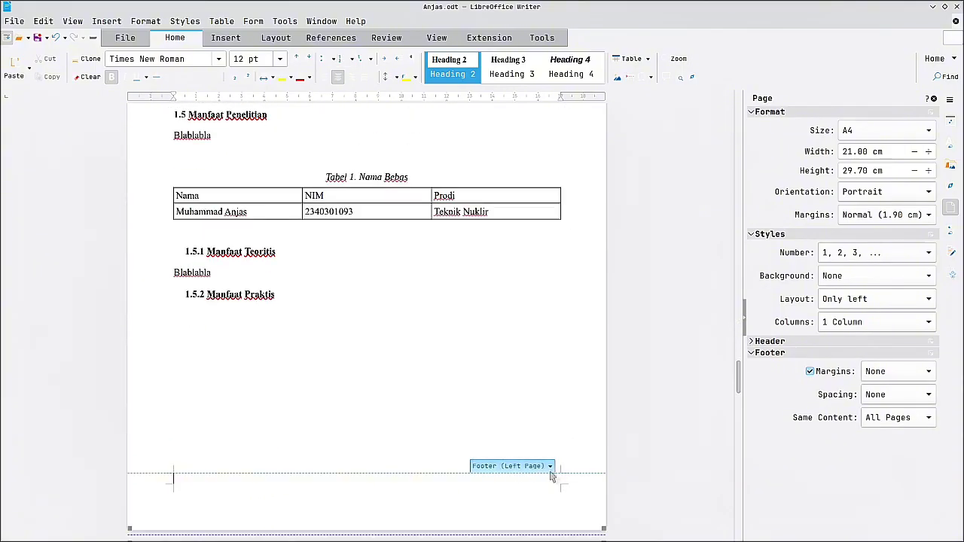
pyautogui.click(550, 466)
pyautogui.click(540, 522)
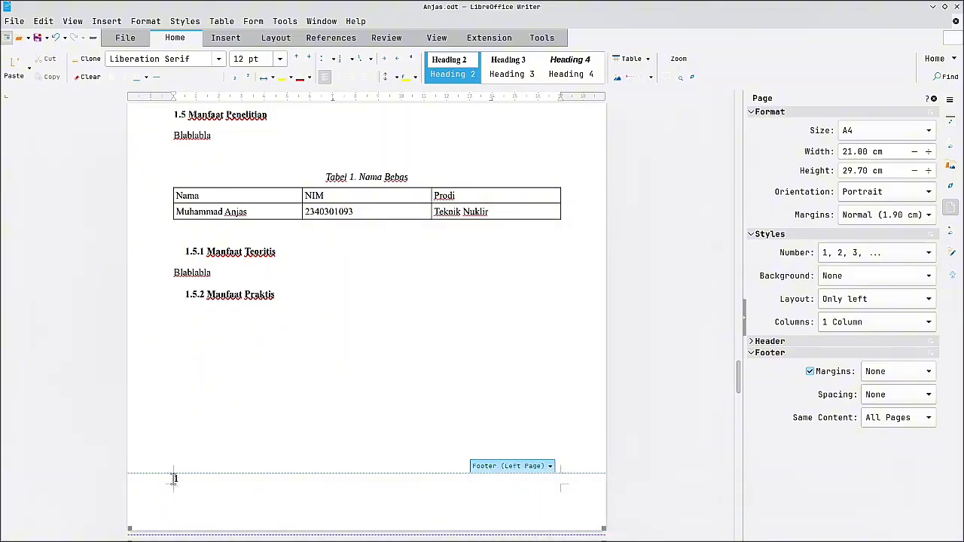
pyautogui.scroll(-20, 343, 461)
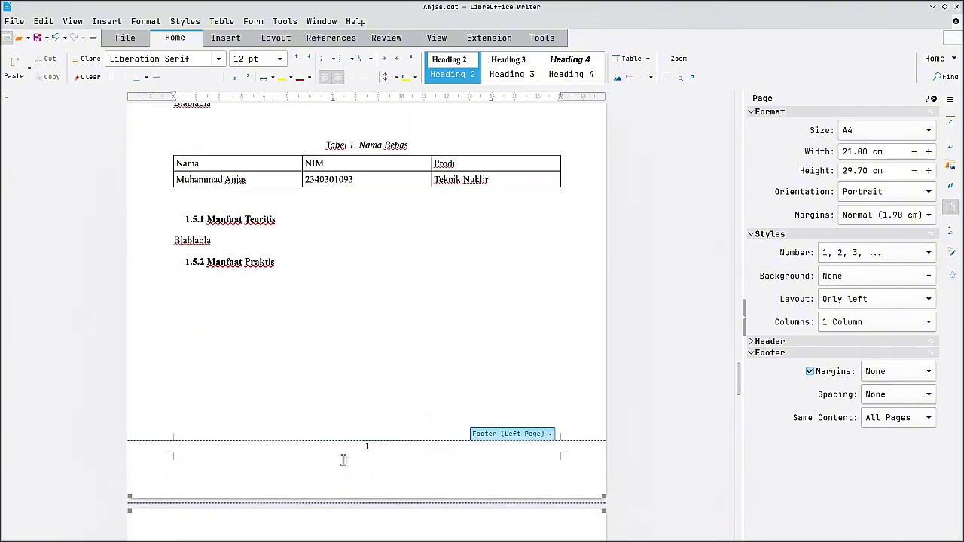
# Check the footers of the BAB II and BAB III pages for page numbering.
pyautogui.scroll(-3, 344, 460)
pyautogui.scroll(4, 348, 452)
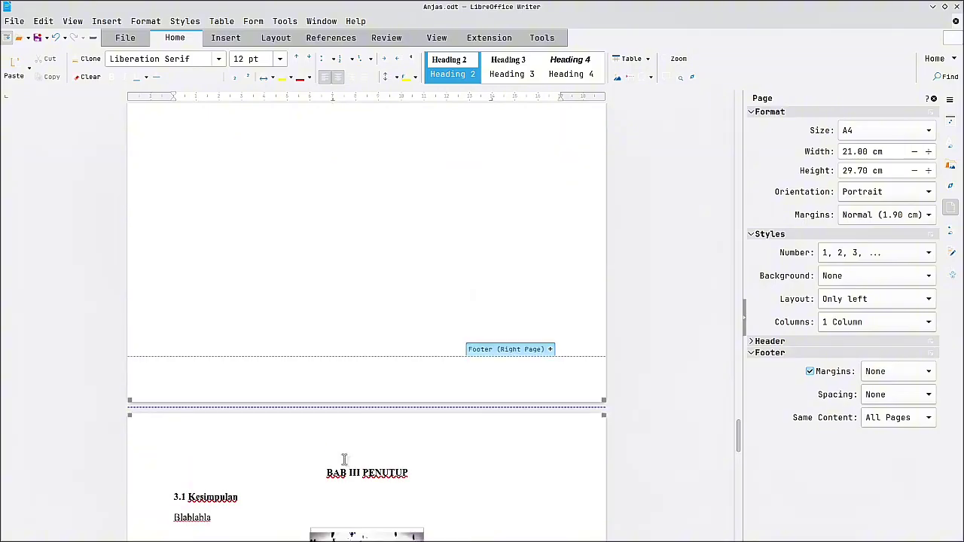
pyautogui.scroll(-10, 354, 431)
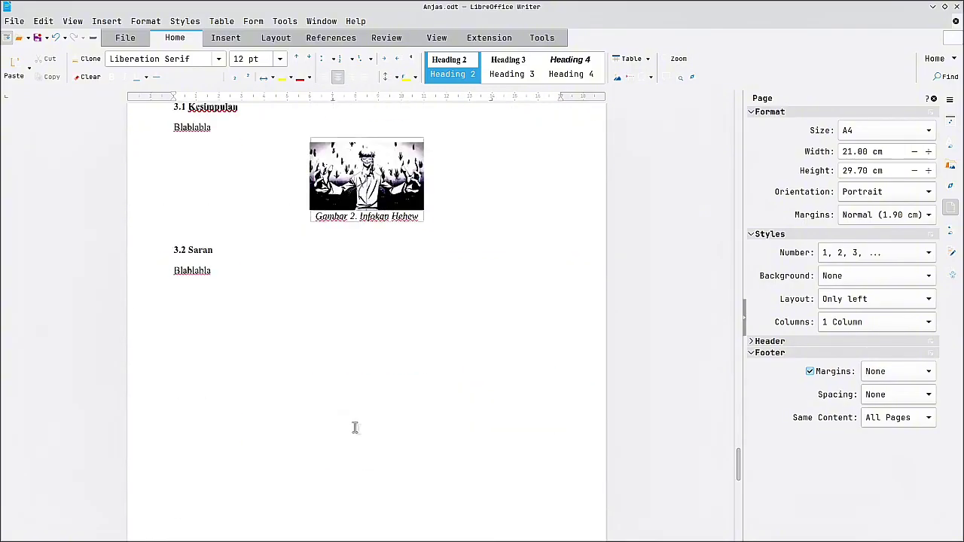
pyautogui.scroll(15, 355, 425)
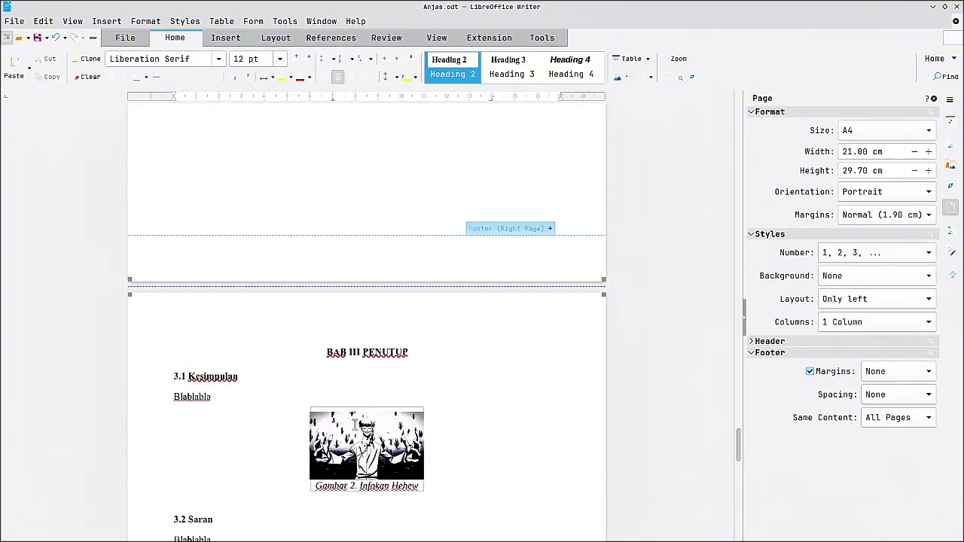
pyautogui.scroll(4, 354, 425)
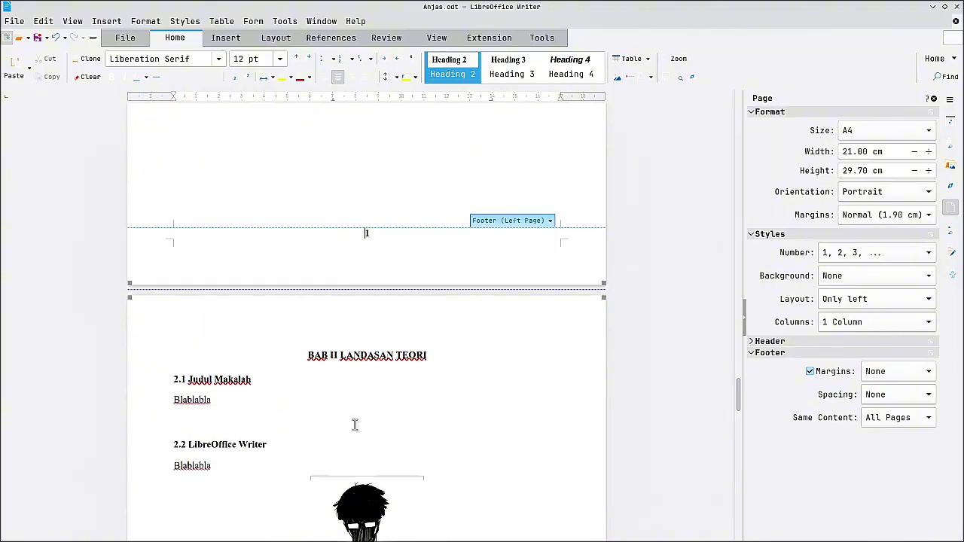
# Turn on the footer for the BAB II page's Right Page style and insert a page number field in it.
pyautogui.scroll(-10, 355, 425)
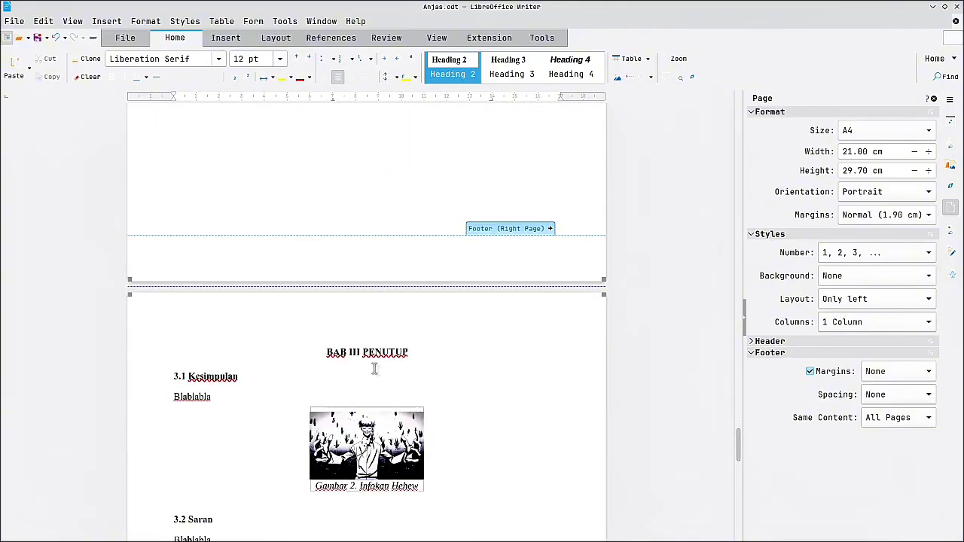
pyautogui.scroll(-15, 361, 411)
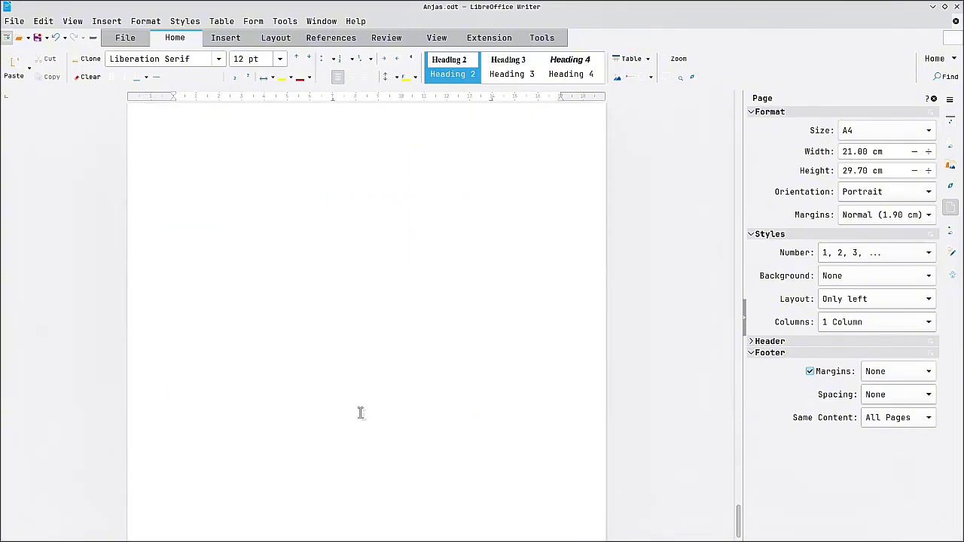
pyautogui.scroll(-2, 361, 413)
pyautogui.scroll(15, 360, 413)
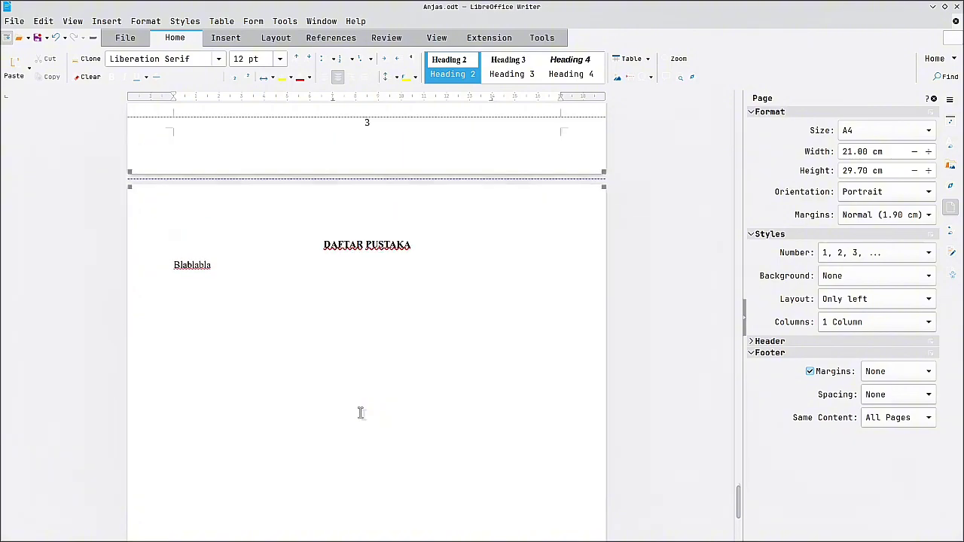
pyautogui.scroll(15, 361, 413)
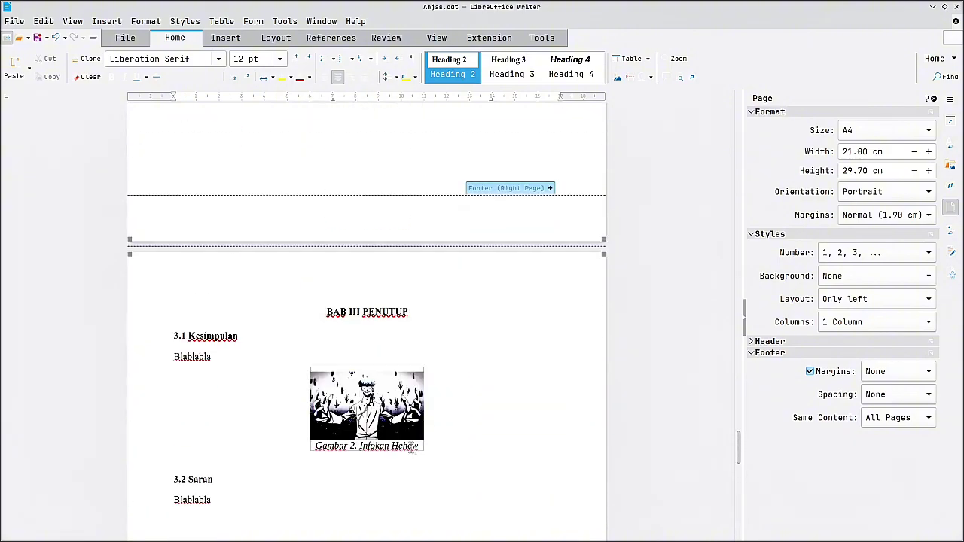
pyautogui.click(550, 338)
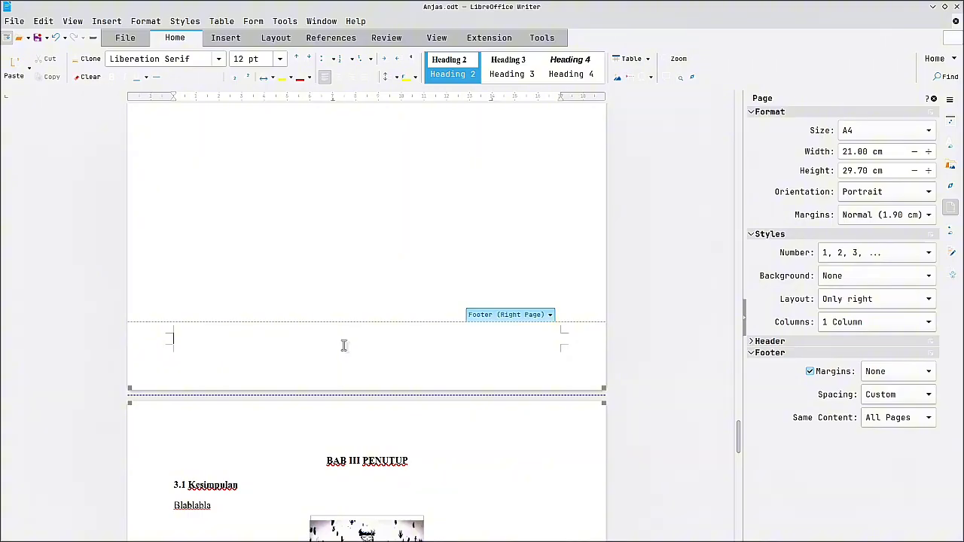
pyautogui.click(541, 316)
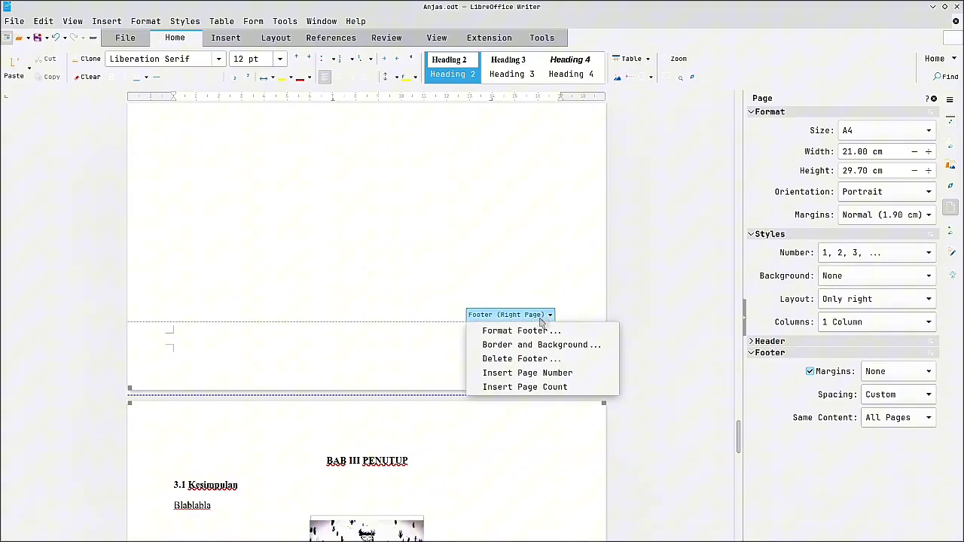
pyautogui.click(527, 371)
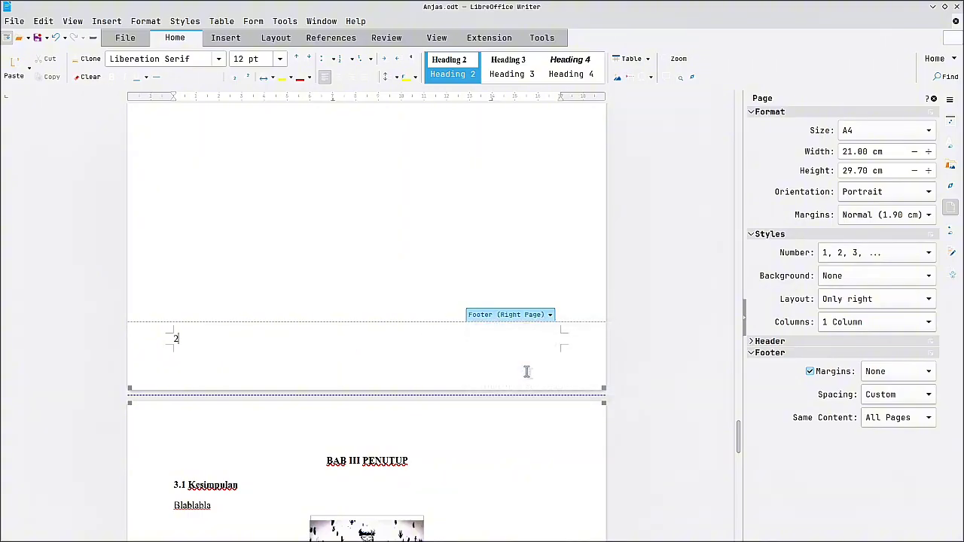
pyautogui.click(530, 316)
pyautogui.click(364, 321)
# Centre the page number in the BAB II page's footer.
pyautogui.scroll(-5, 390, 350)
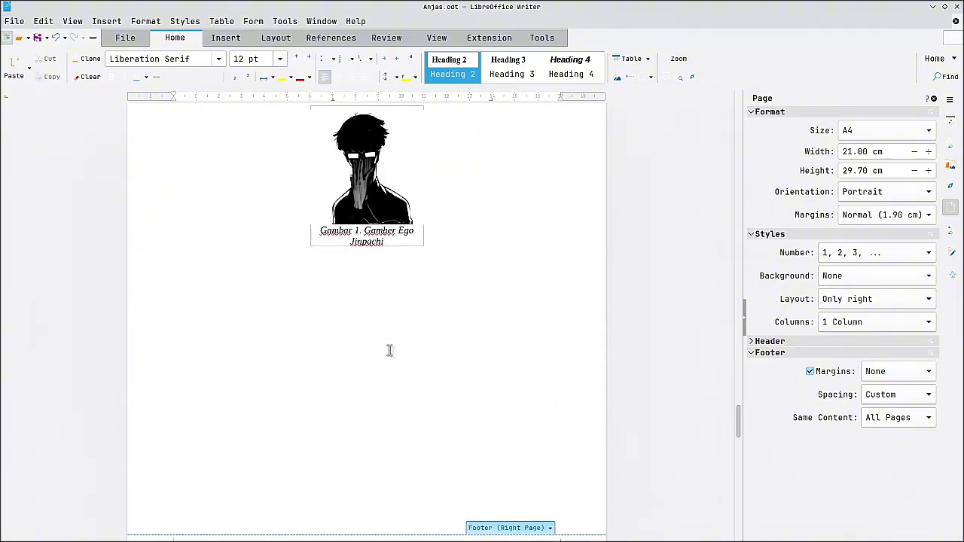
pyautogui.scroll(7, 394, 357)
pyautogui.scroll(-8, 370, 394)
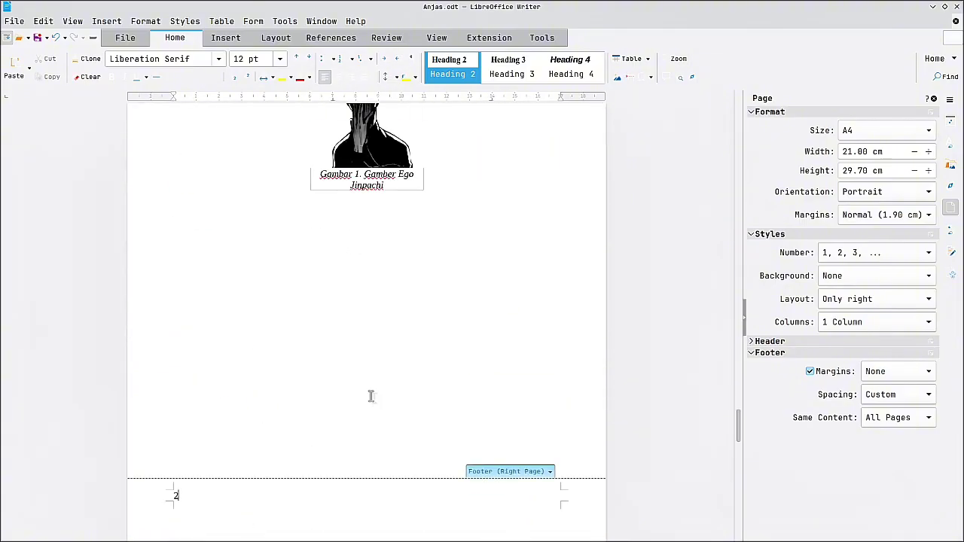
pyautogui.scroll(-15, 371, 396)
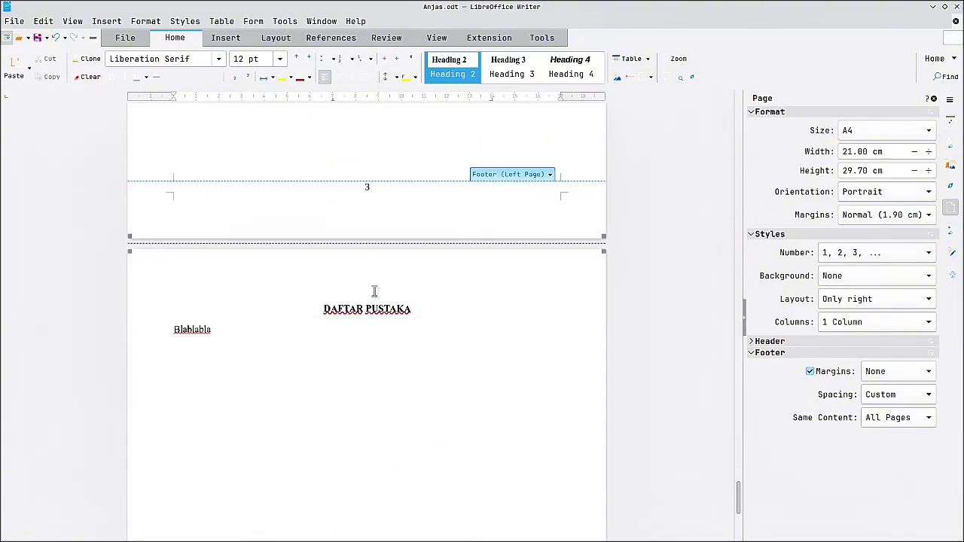
pyautogui.scroll(10, 344, 415)
pyautogui.scroll(-15, 344, 415)
pyautogui.scroll(6, 306, 493)
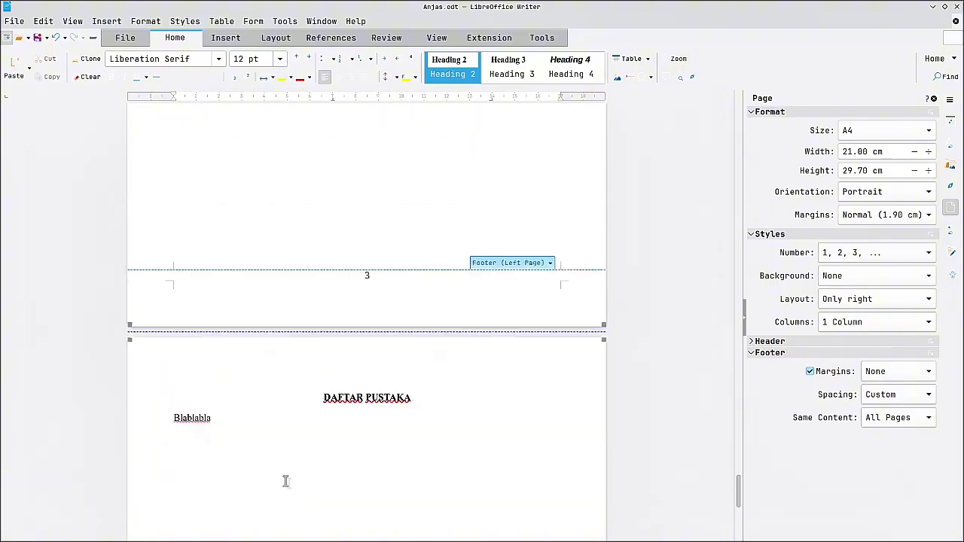
pyautogui.scroll(15, 286, 480)
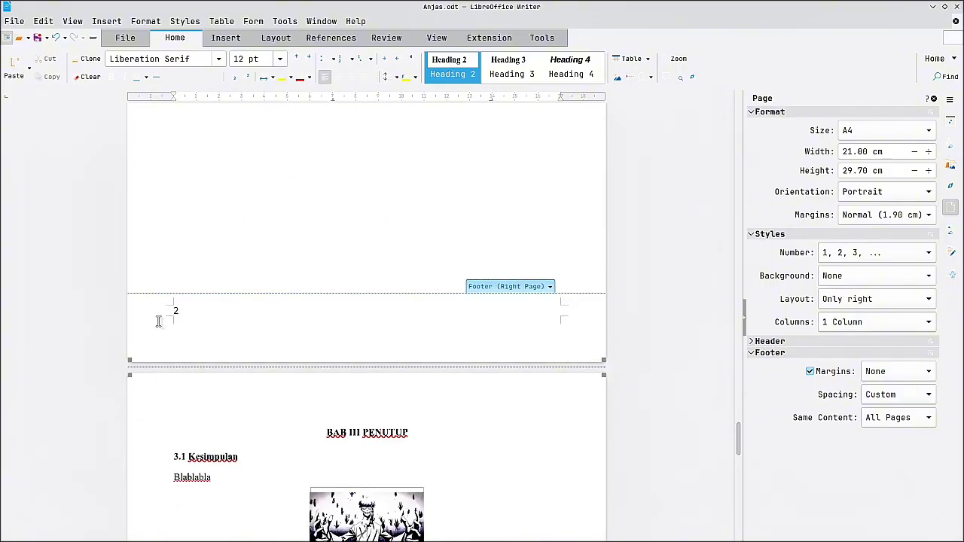
pyautogui.scroll(15, 329, 399)
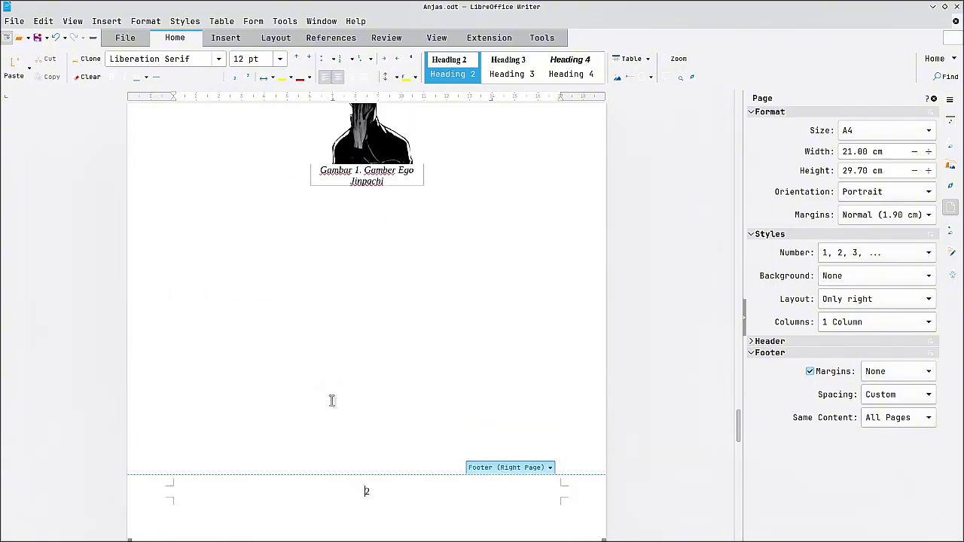
# Insert a table of contents for the entire document, with its title left blank, below the DAFTAR ISI heading.
pyautogui.scroll(15, 331, 400)
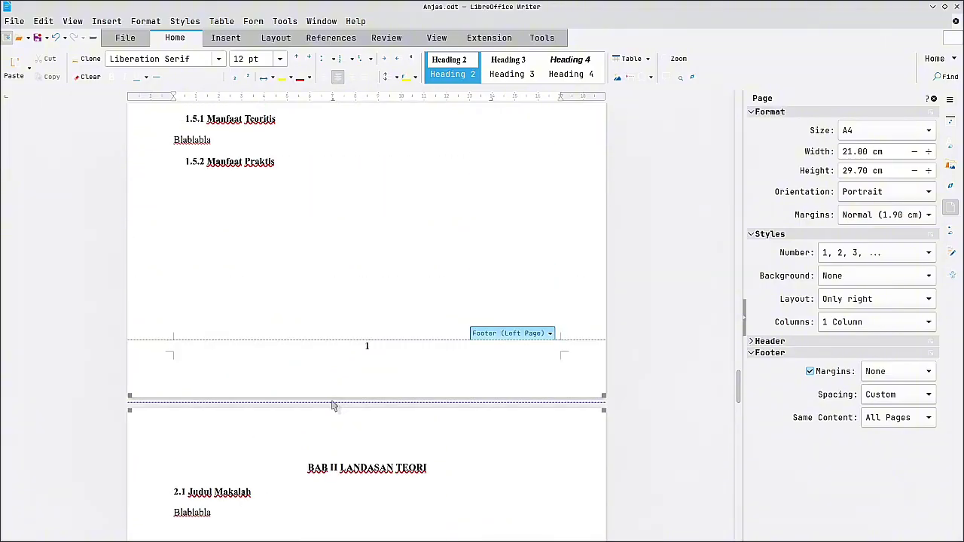
pyautogui.scroll(18, 331, 400)
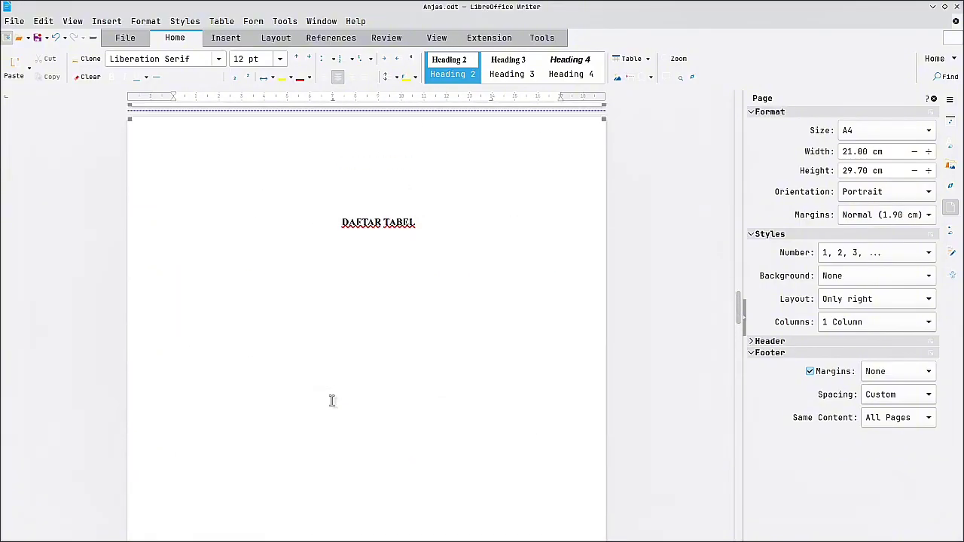
pyautogui.scroll(12, 332, 401)
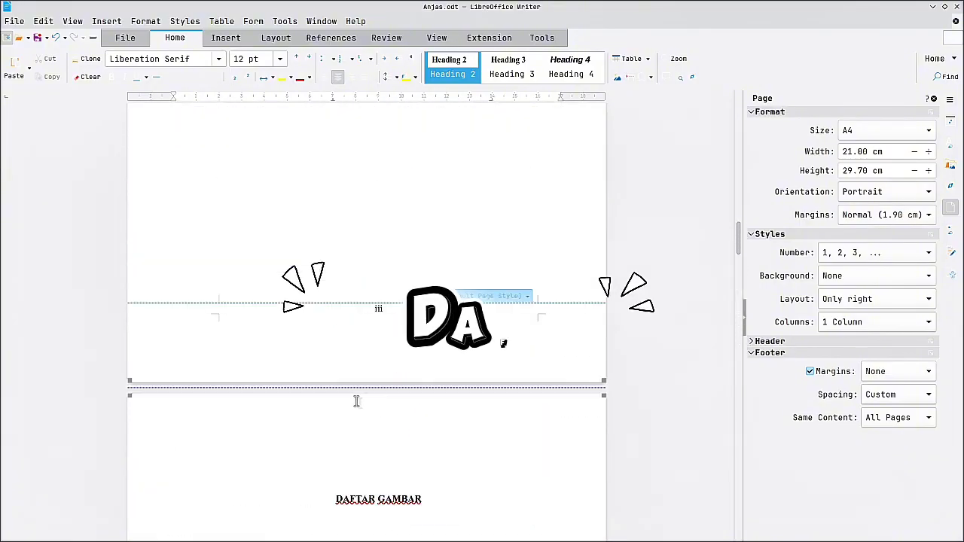
pyautogui.click(219, 280)
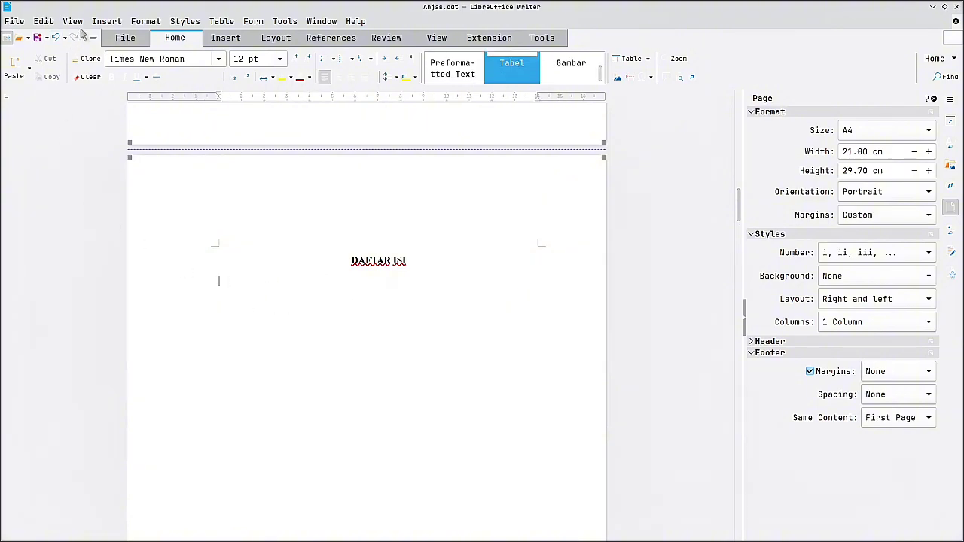
pyautogui.click(106, 21)
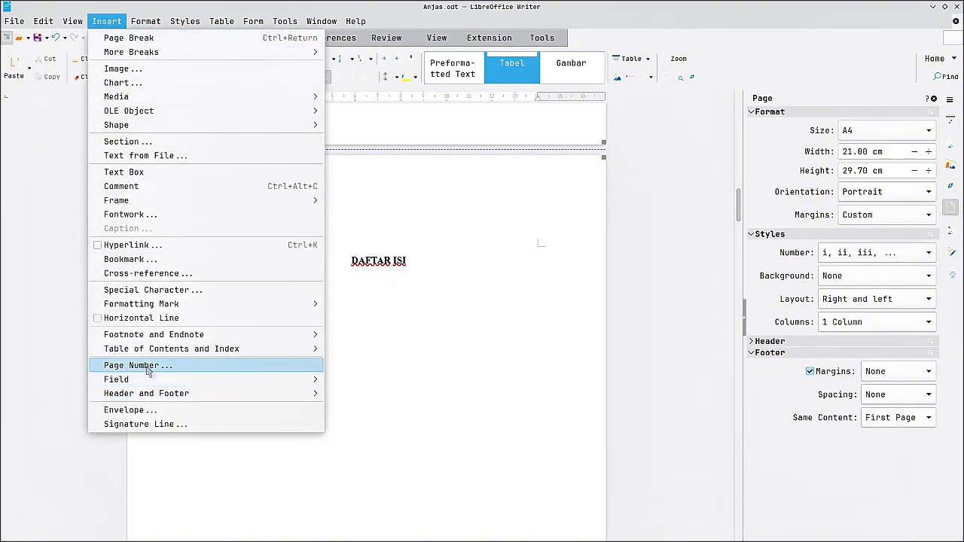
pyautogui.moveTo(152, 351)
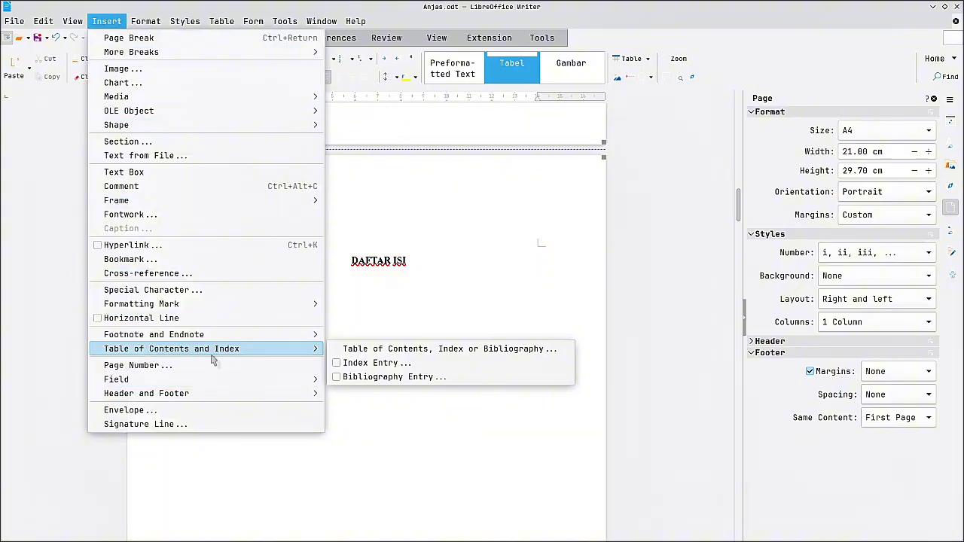
pyautogui.click(374, 351)
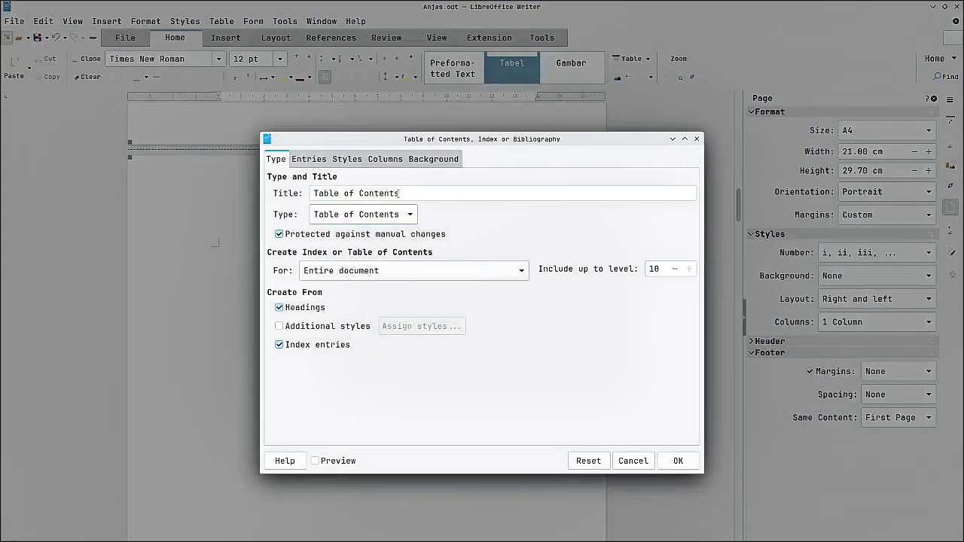
pyautogui.tripleClick(400, 194)
pyautogui.press('BackSpace')
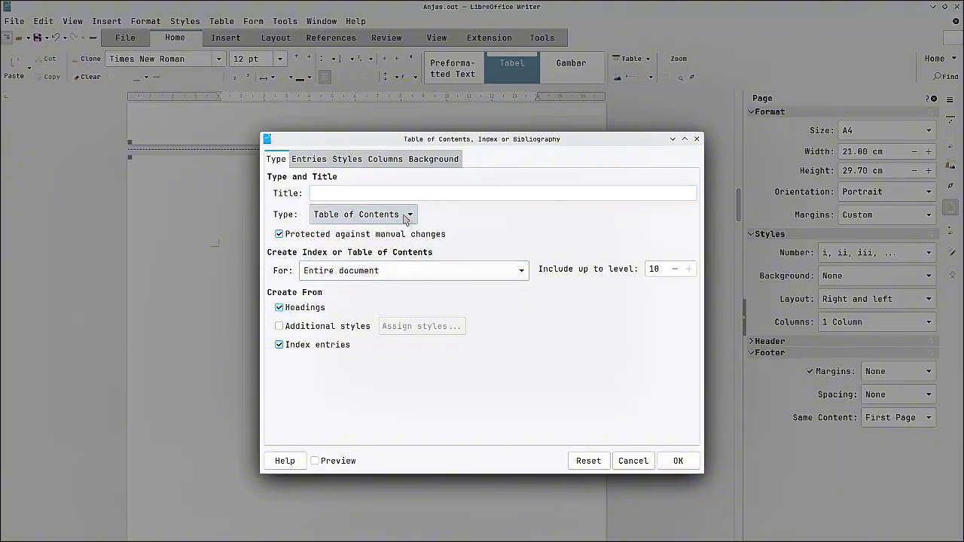
pyautogui.click(676, 460)
pyautogui.scroll(-2, 366, 382)
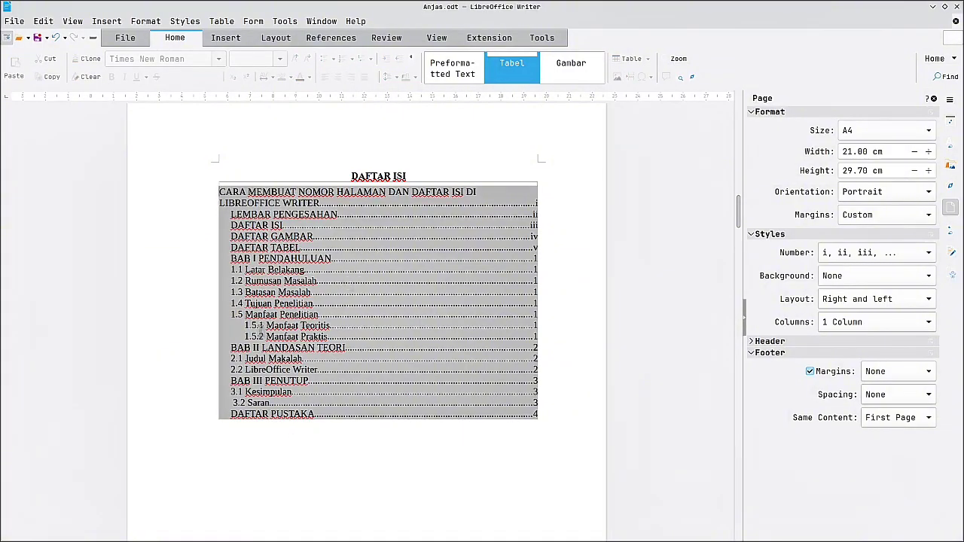
pyautogui.click(278, 173)
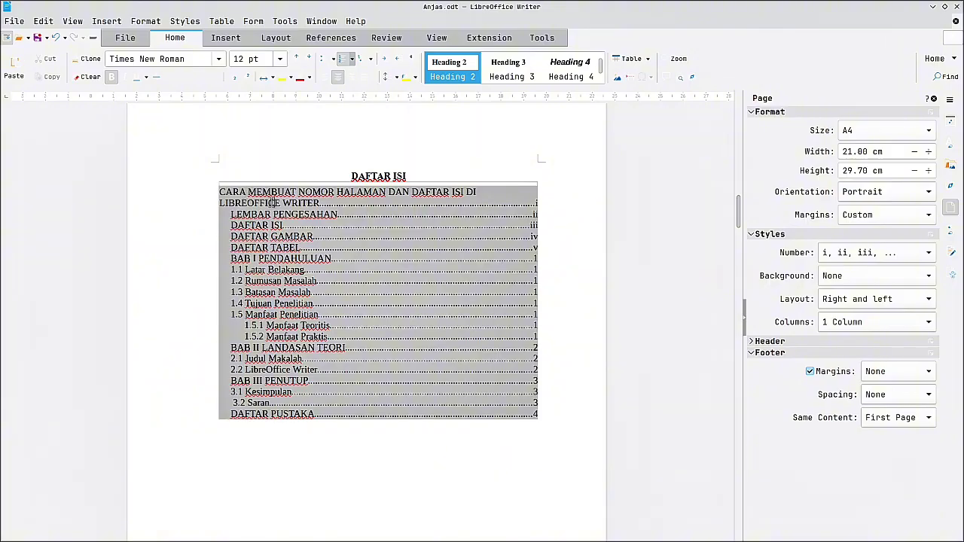
pyautogui.click(255, 251)
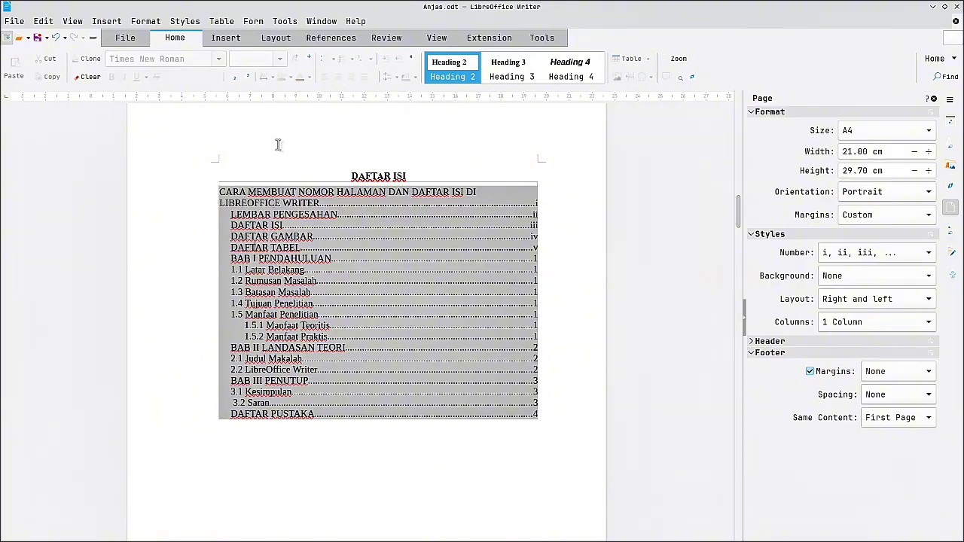
pyautogui.click(277, 178)
pyautogui.click(457, 170)
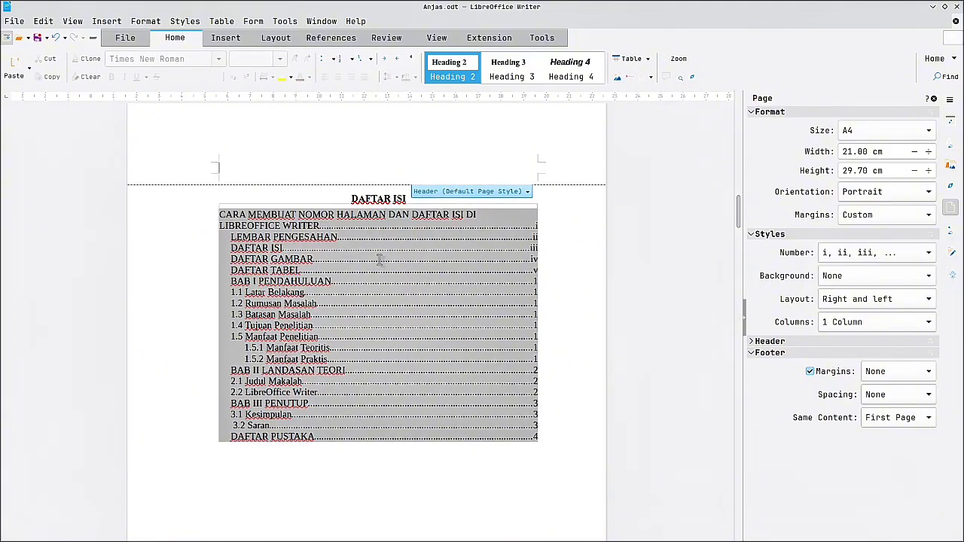
# Check the table of contents entries and follow the title entry's link to the title page.
pyautogui.hotkey('ctrl', 'Home')
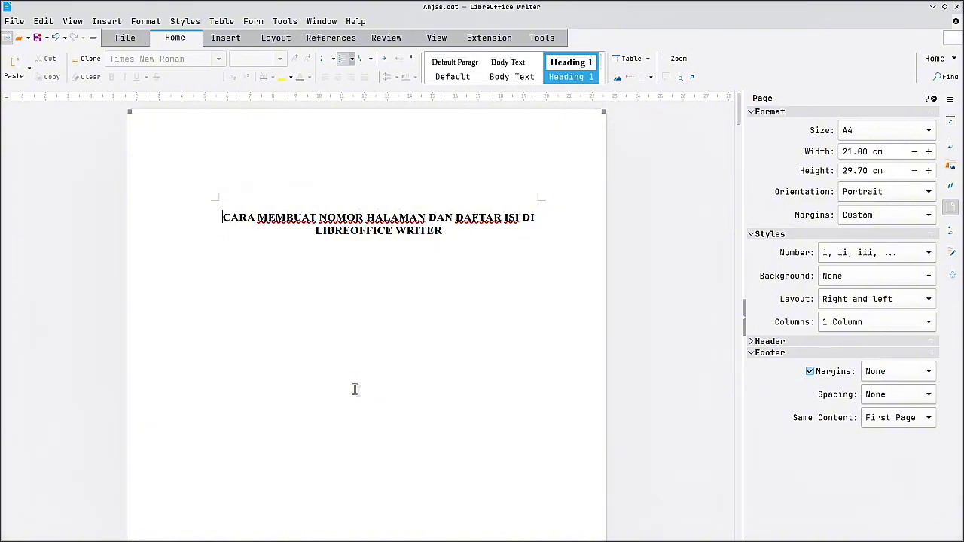
pyautogui.scroll(-15, 343, 331)
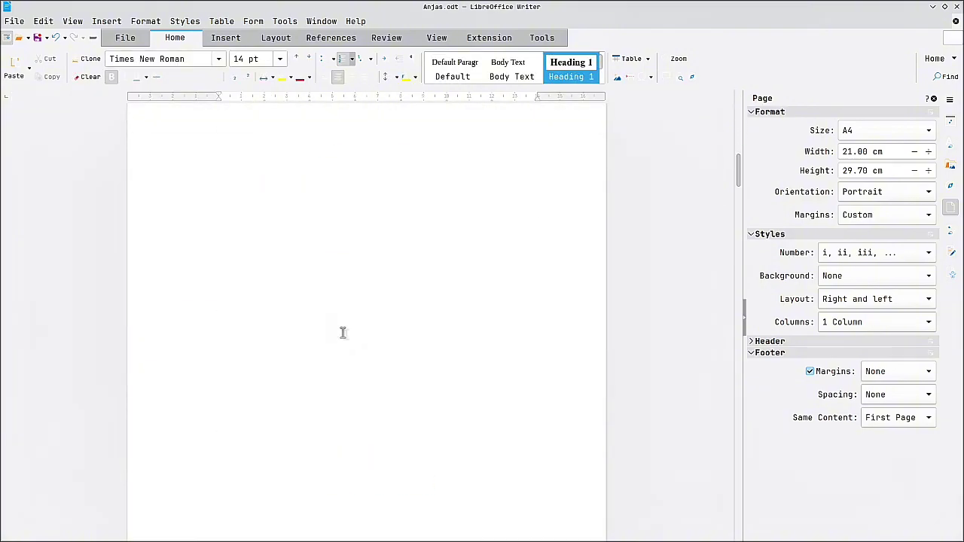
pyautogui.scroll(-12, 343, 332)
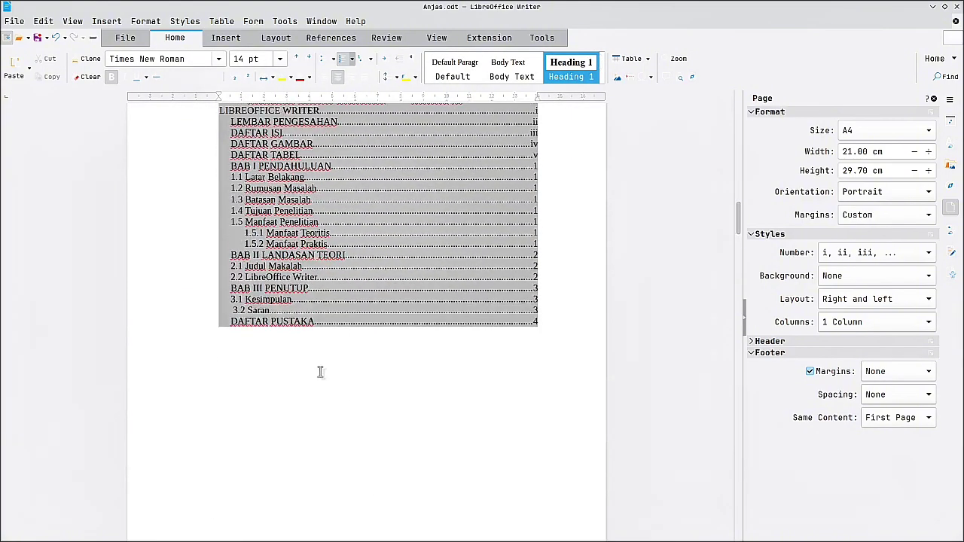
pyautogui.scroll(2, 308, 366)
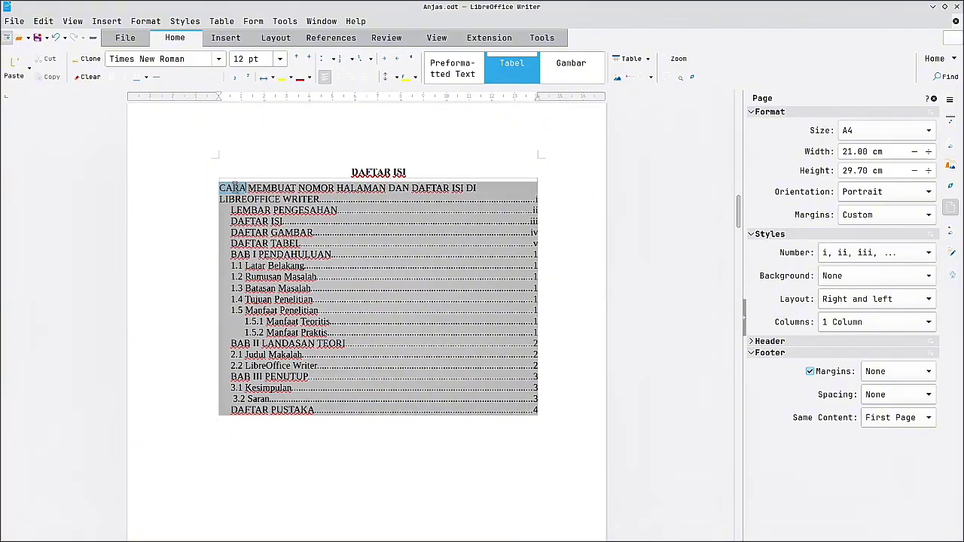
pyautogui.click(244, 189)
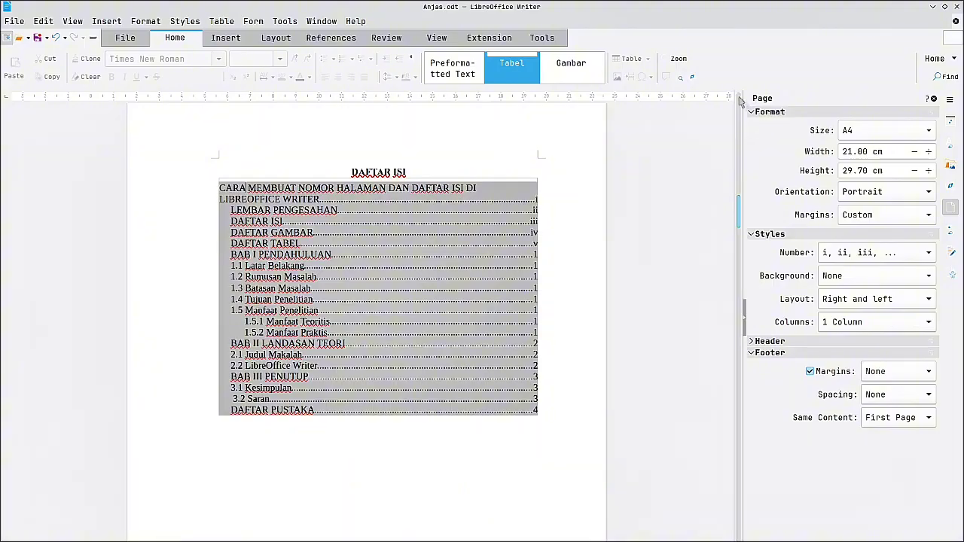
pyautogui.keyDown('ctrl'); pyautogui.click(431, 188); pyautogui.keyUp('ctrl')
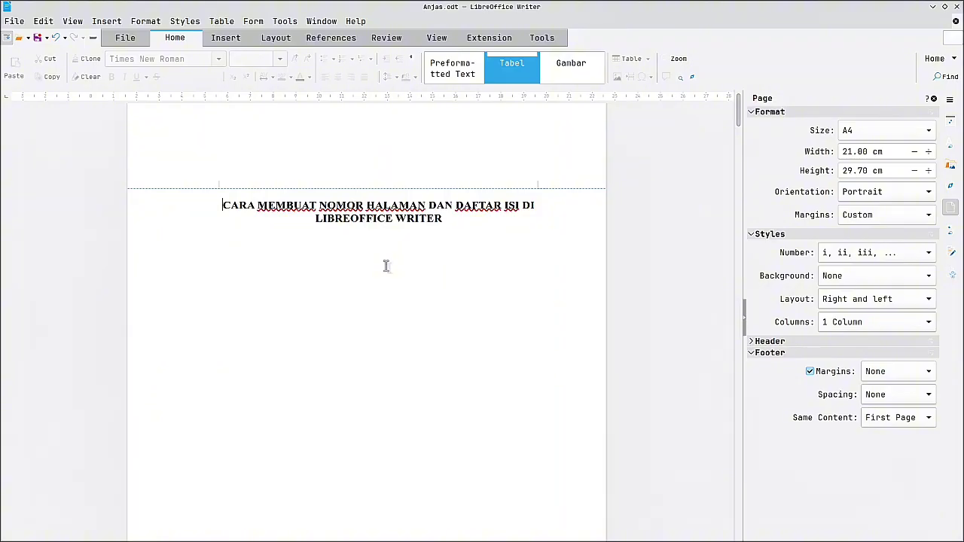
# Replace the title page's heading text with JUDUL.
pyautogui.click(399, 276)
pyautogui.scroll(-10, 384, 274)
pyautogui.scroll(5, 354, 286)
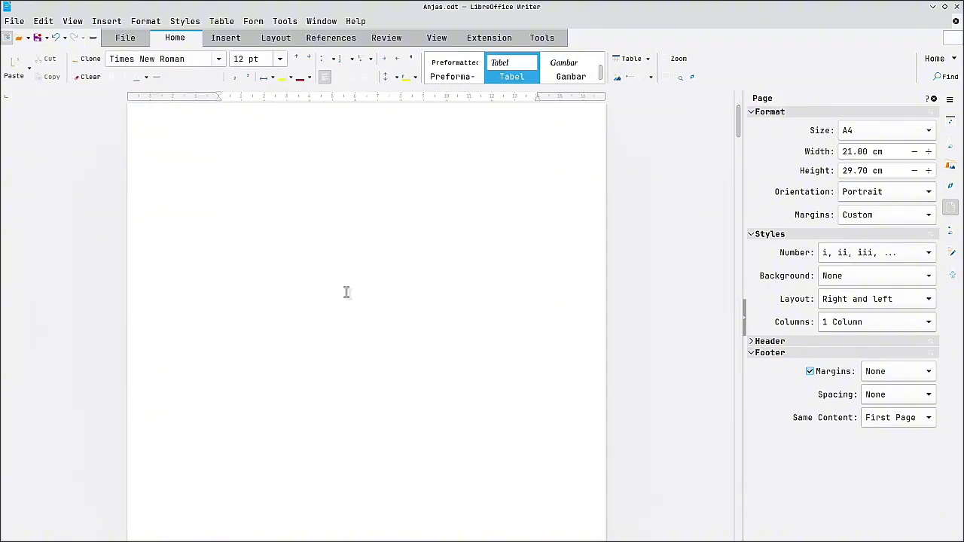
pyautogui.scroll(3, 346, 292)
pyautogui.moveTo(251, 199); pyautogui.dragTo(433, 210)
pyautogui.write('JUDUL')
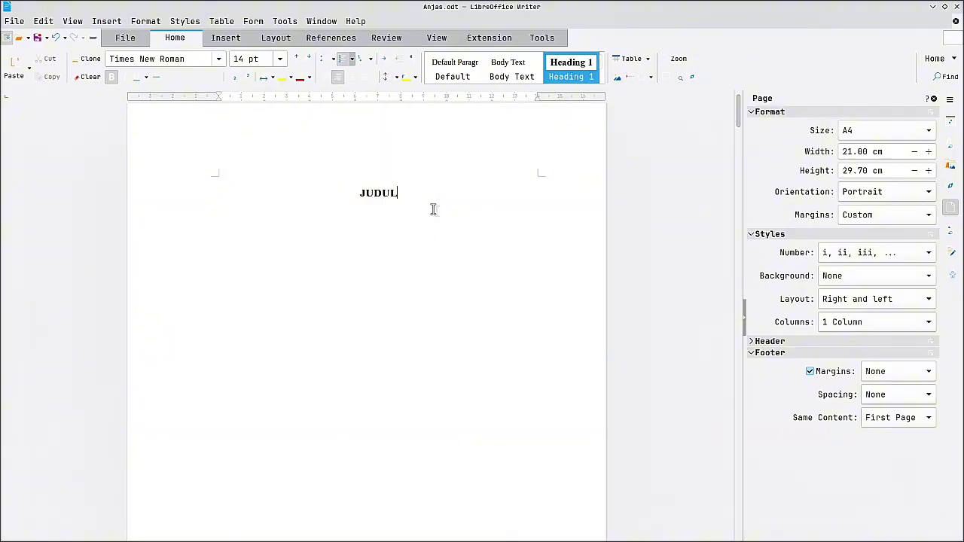
# Update the table of contents below the DAFTAR ISI heading to match the edited title.
pyautogui.moveTo(736, 118); pyautogui.dragTo(730, 218)
pyautogui.rightClick(343, 236)
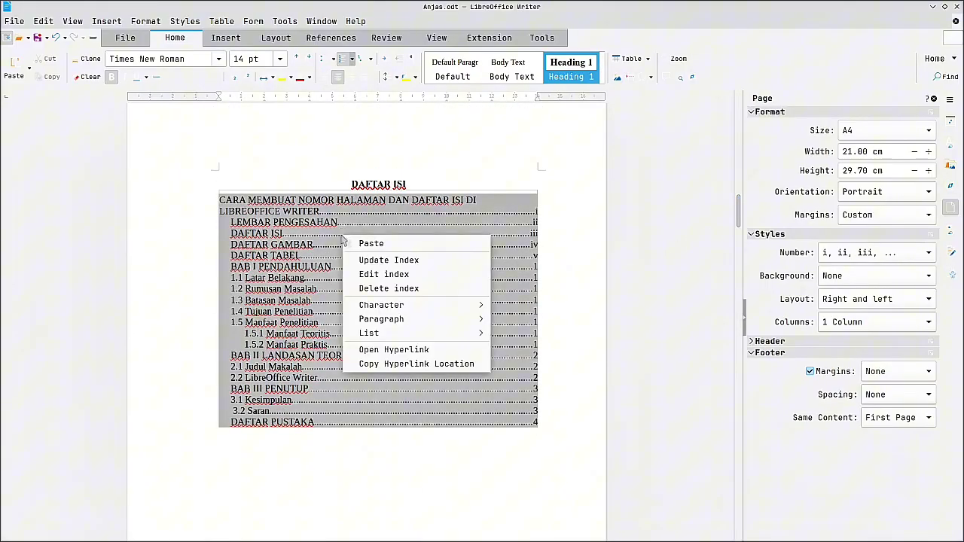
pyautogui.click(376, 260)
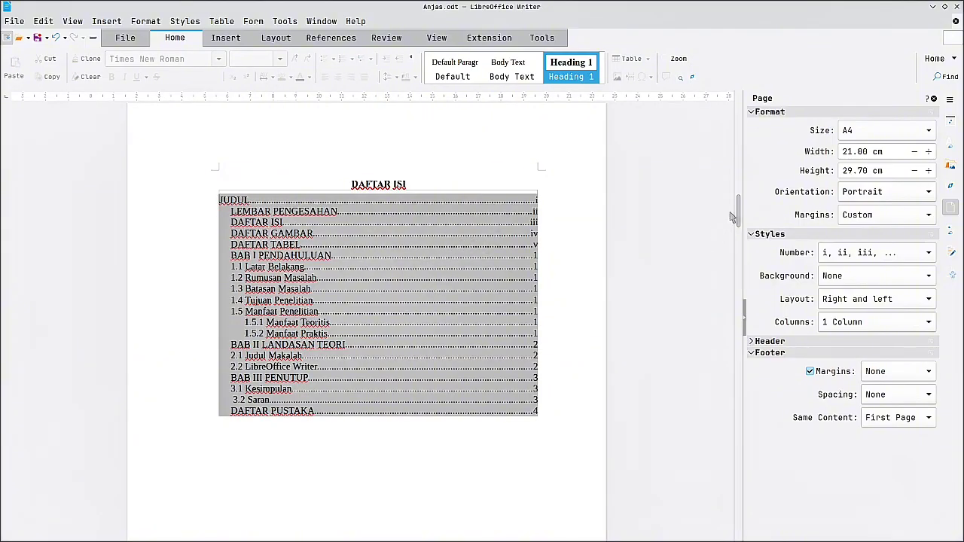
# Insert a Table of Figures for the entire document, built from Gambar captions with its title left blank, below the DAFTAR GAMBAR heading.
pyautogui.moveTo(738, 219); pyautogui.dragTo(732, 266)
pyautogui.click(215, 294)
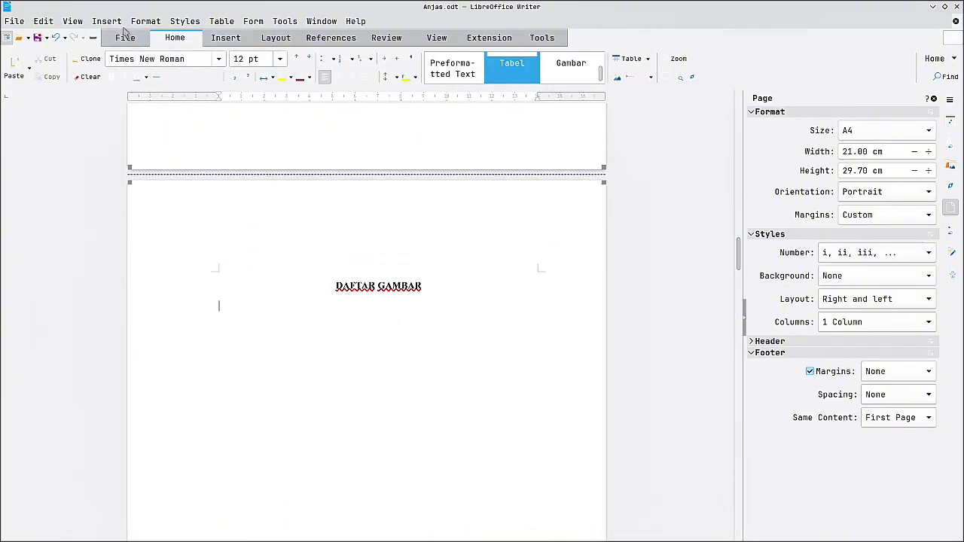
pyautogui.click(144, 21)
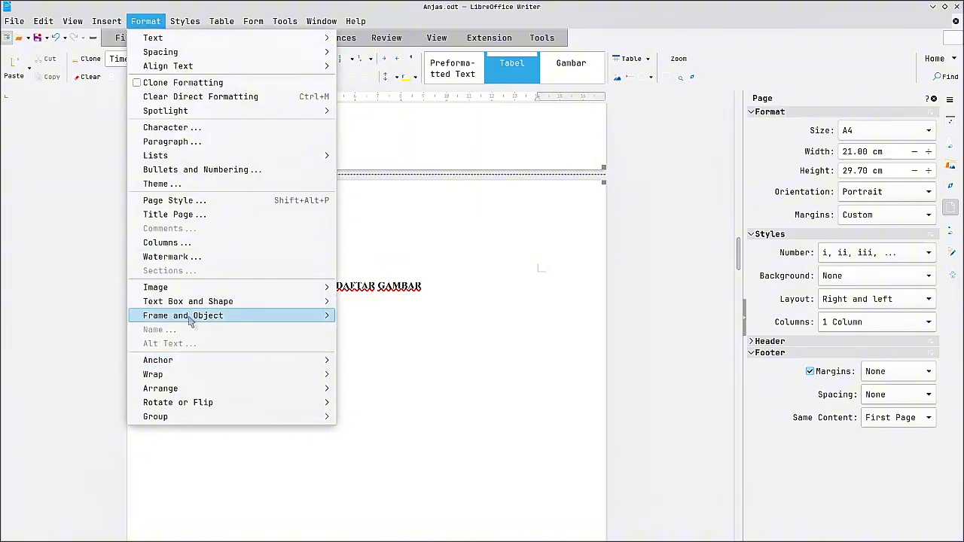
pyautogui.moveTo(105, 21)
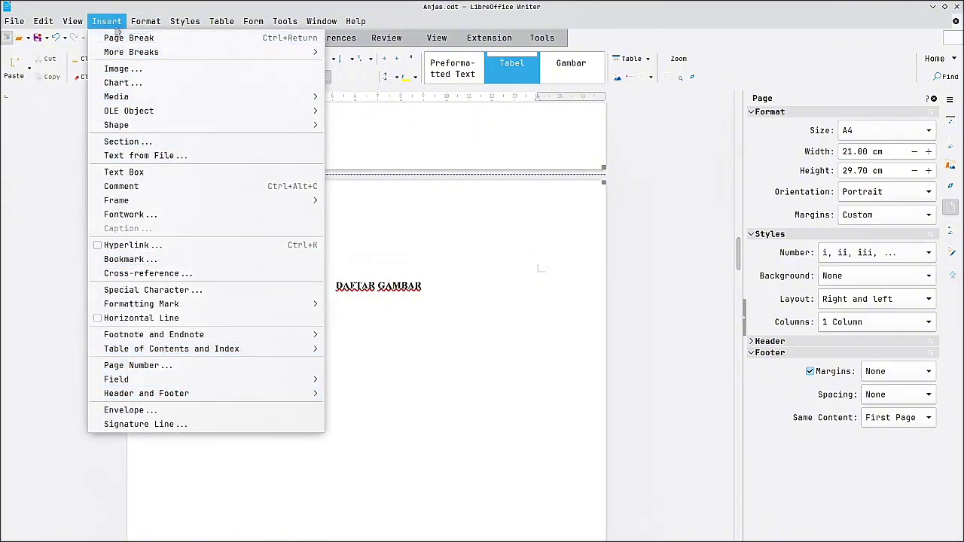
pyautogui.moveTo(155, 350)
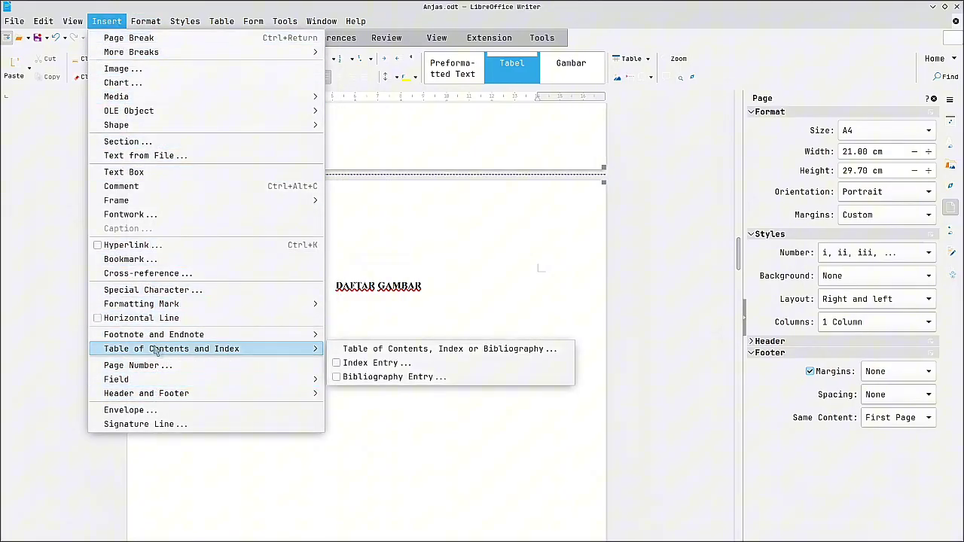
pyautogui.click(418, 349)
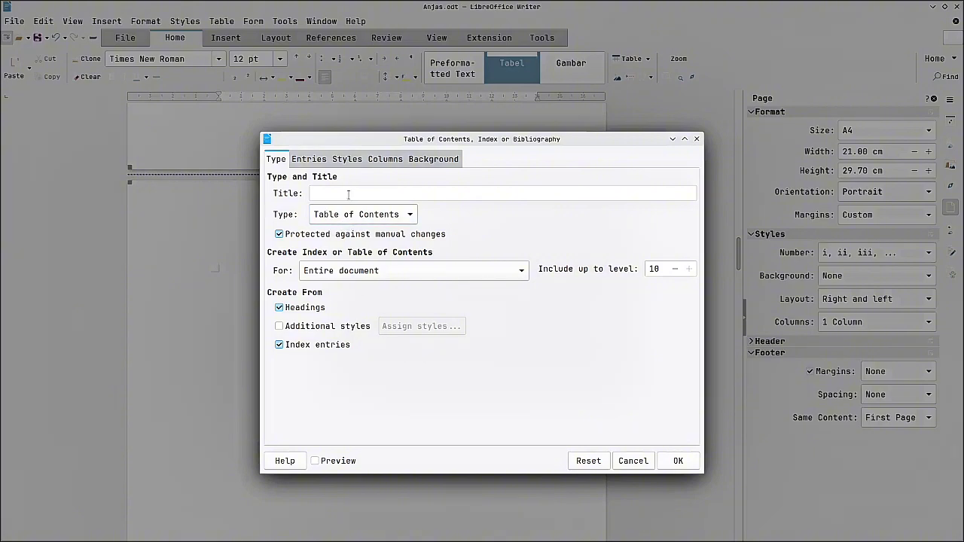
pyautogui.click(366, 216)
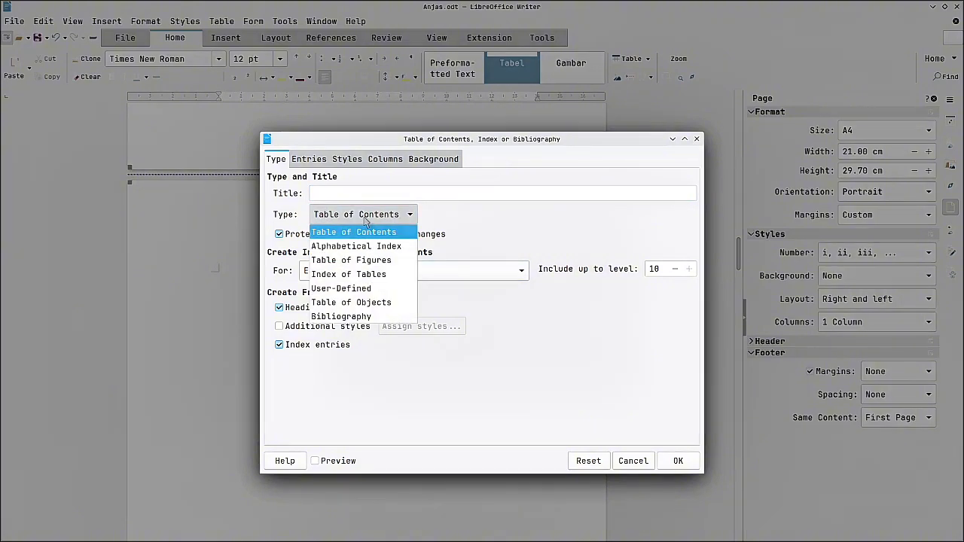
pyautogui.click(366, 216)
pyautogui.click(366, 216)
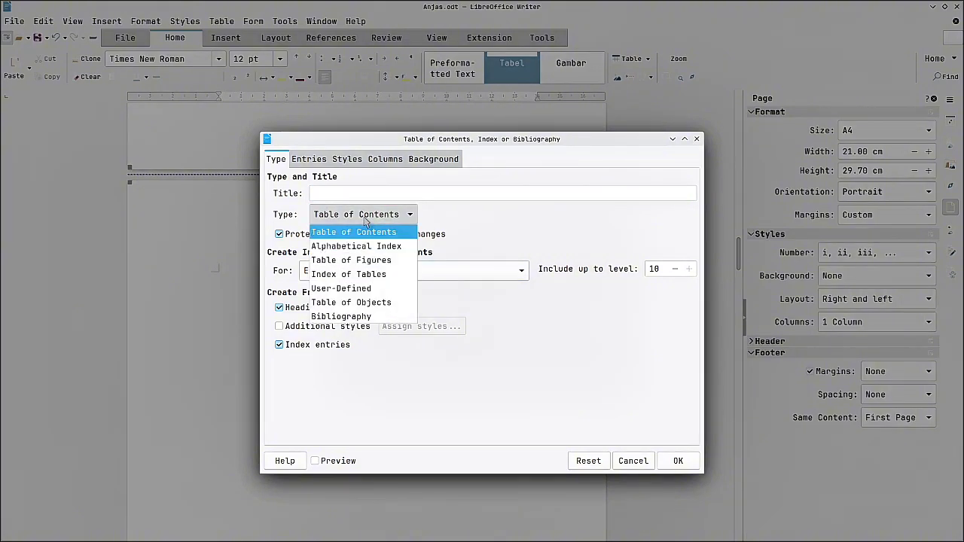
pyautogui.click(360, 260)
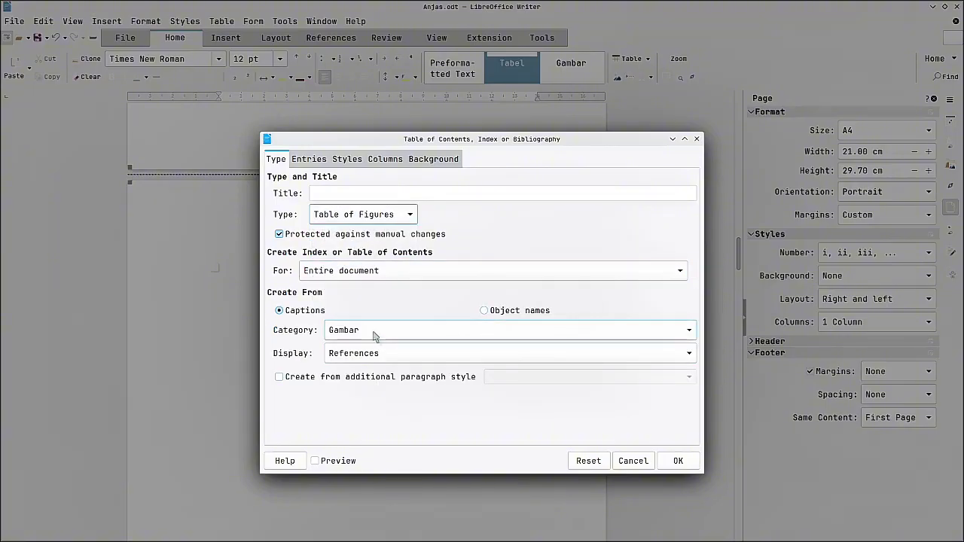
pyautogui.moveTo(388, 144); pyautogui.dragTo(379, 115)
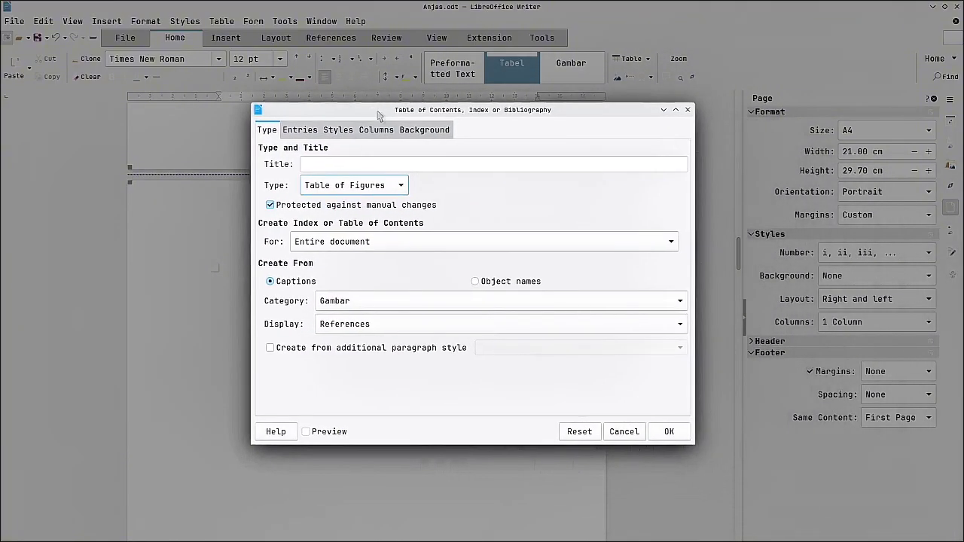
pyautogui.click(669, 432)
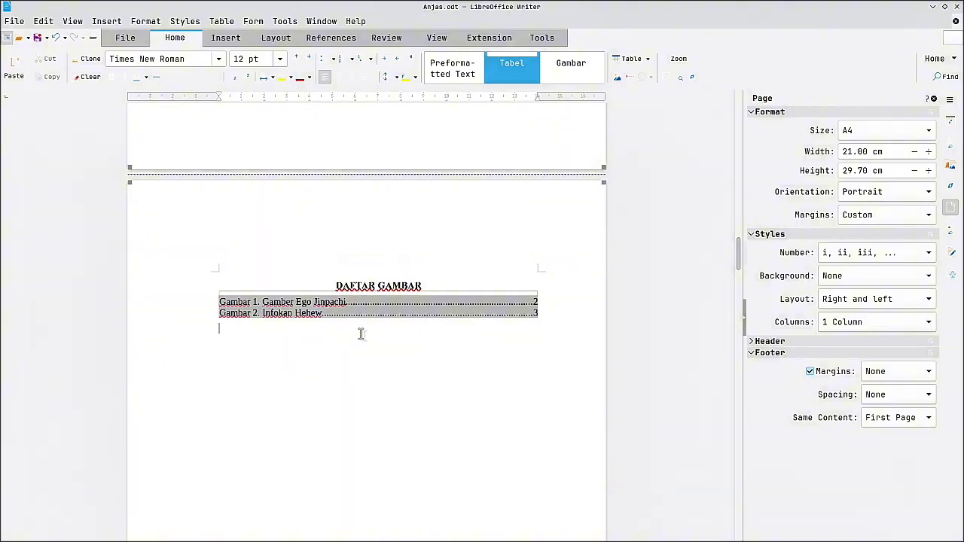
# Replace the heading-styled empty line below DAFTAR TABEL with a new Body Text paragraph.
pyautogui.scroll(15, 540, 334)
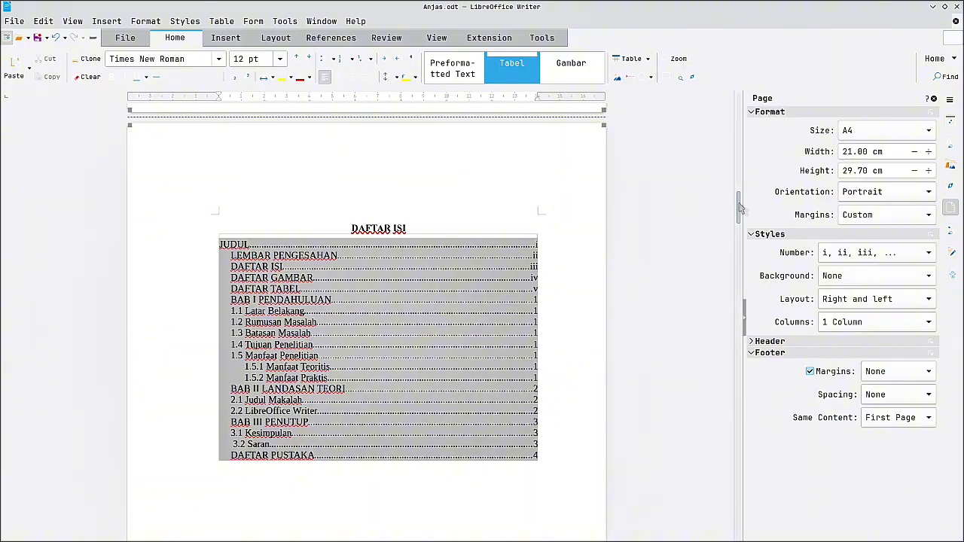
pyautogui.scroll(-3, 740, 217)
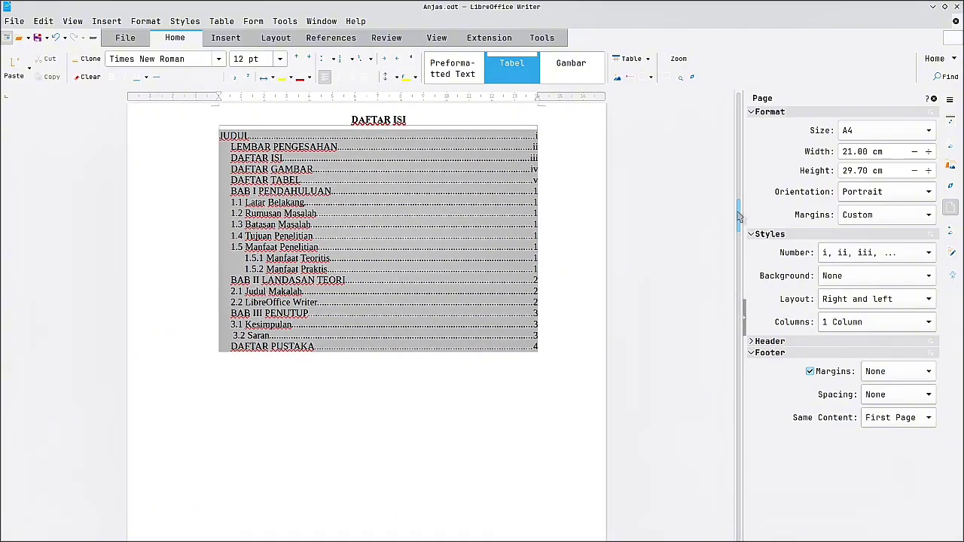
pyautogui.moveTo(740, 217); pyautogui.dragTo(739, 317)
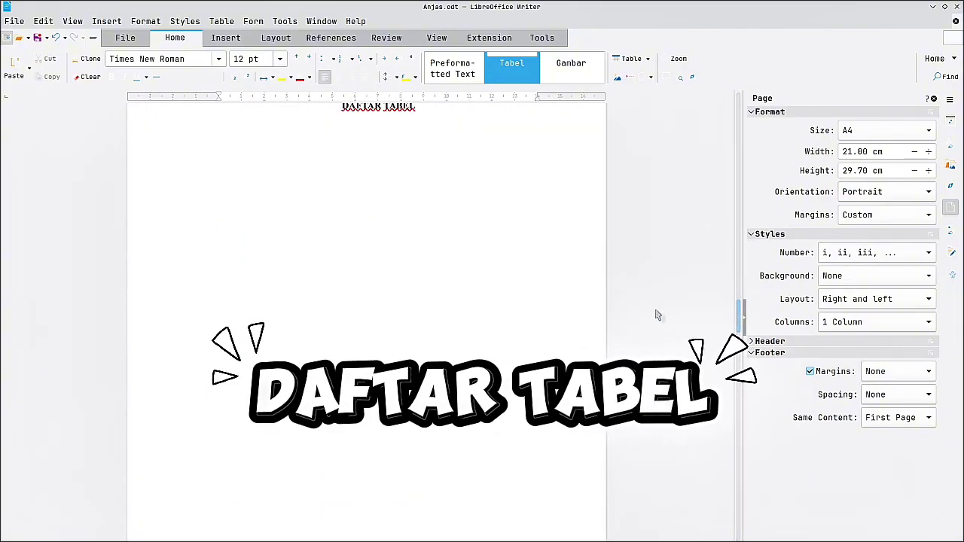
pyautogui.scroll(3, 362, 237)
pyautogui.click(357, 264)
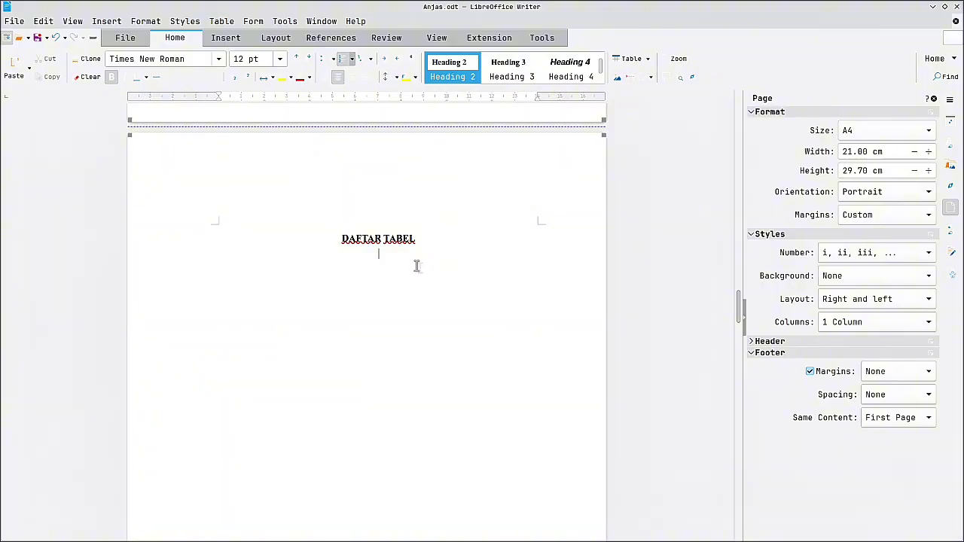
pyautogui.press('BackSpace')
pyautogui.press('Return')
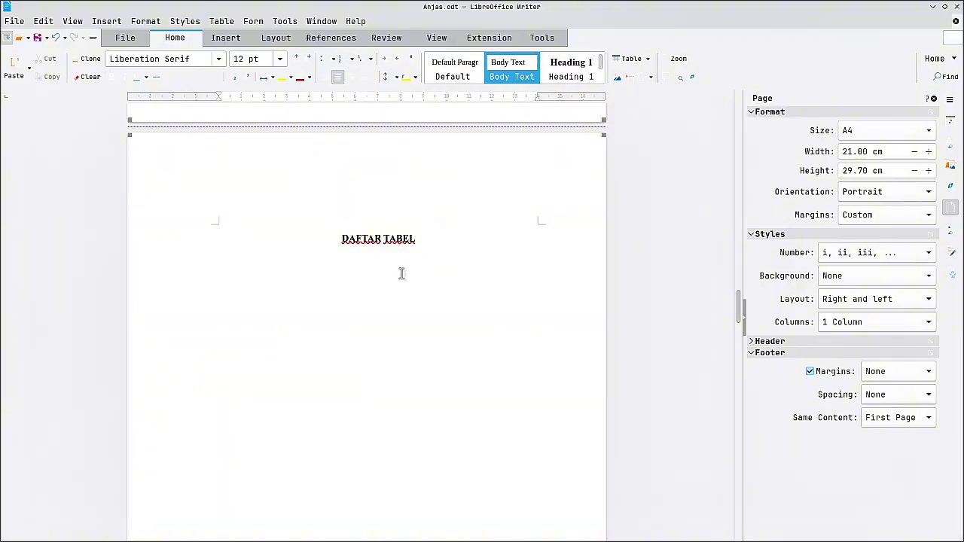
# Insert a Table of Figures for the entire document, built from Tabel captions with its title left blank, below the DAFTAR TABEL heading.
pyautogui.click(145, 21)
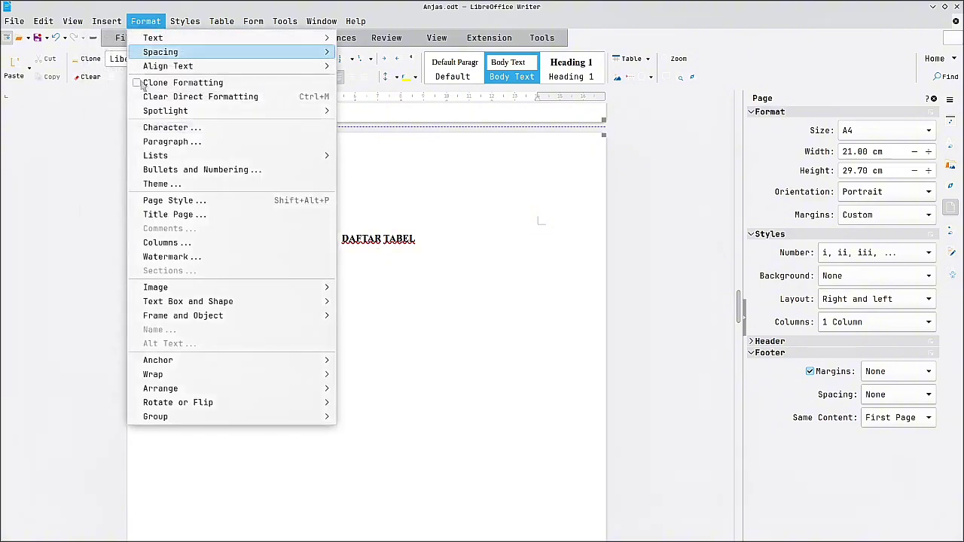
pyautogui.click(107, 22)
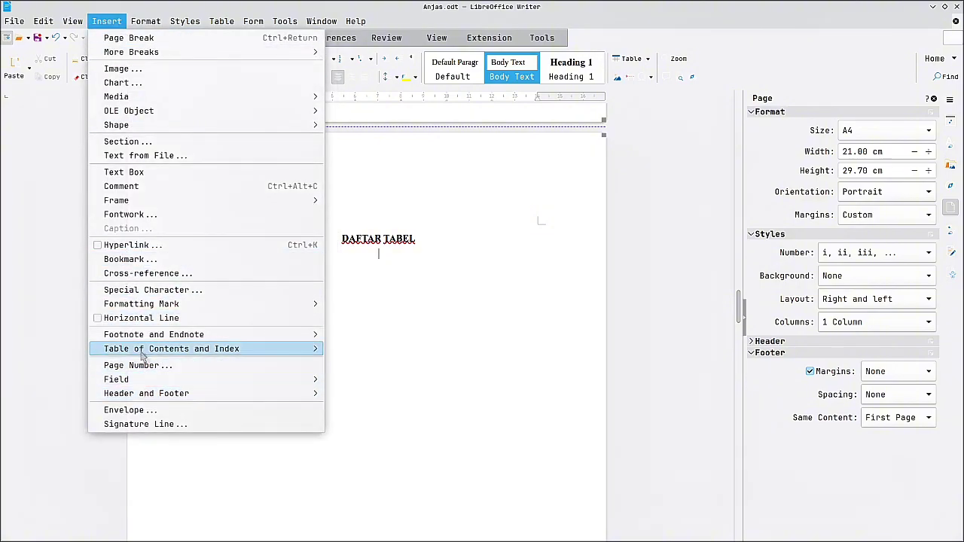
pyautogui.moveTo(149, 351)
pyautogui.click(394, 346)
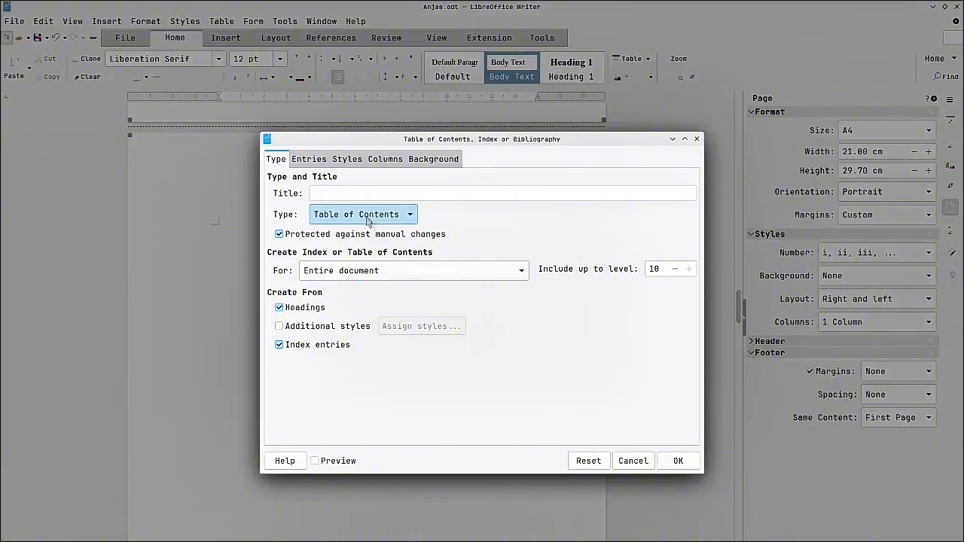
pyautogui.click(369, 217)
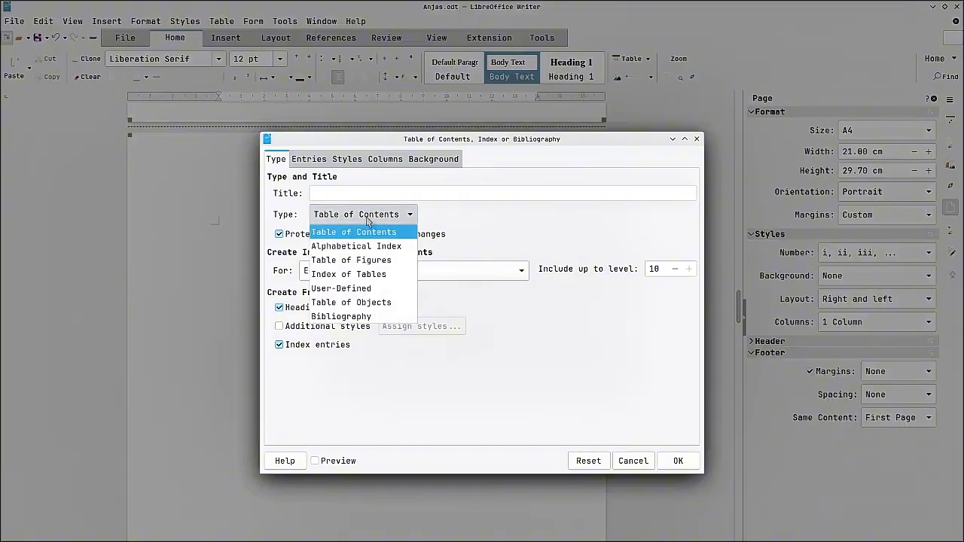
pyautogui.click(379, 265)
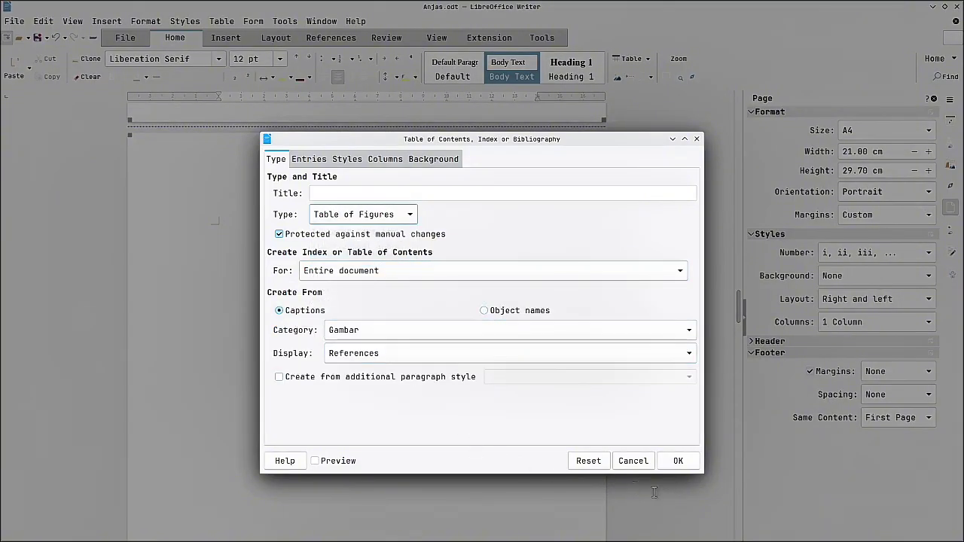
pyautogui.click(334, 330)
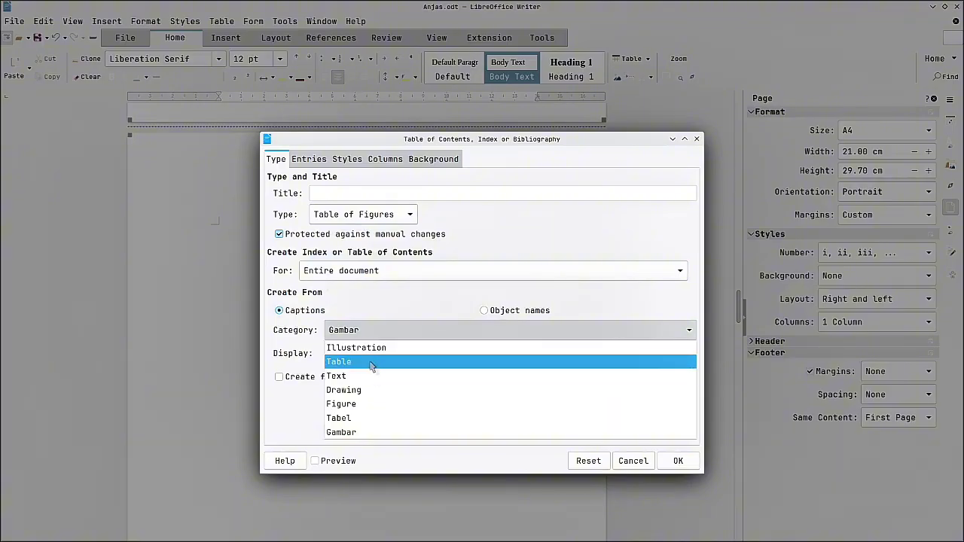
pyautogui.click(376, 424)
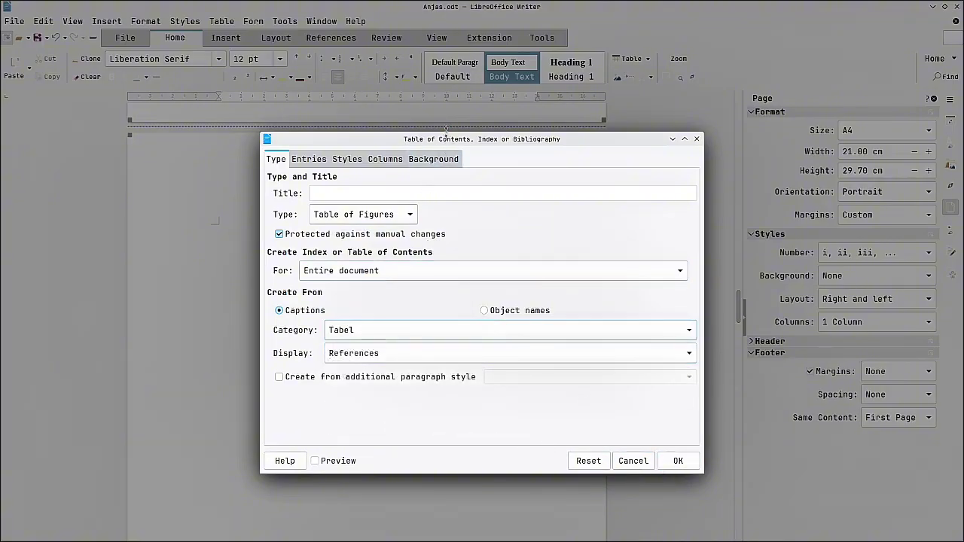
pyautogui.moveTo(452, 130); pyautogui.dragTo(712, 127)
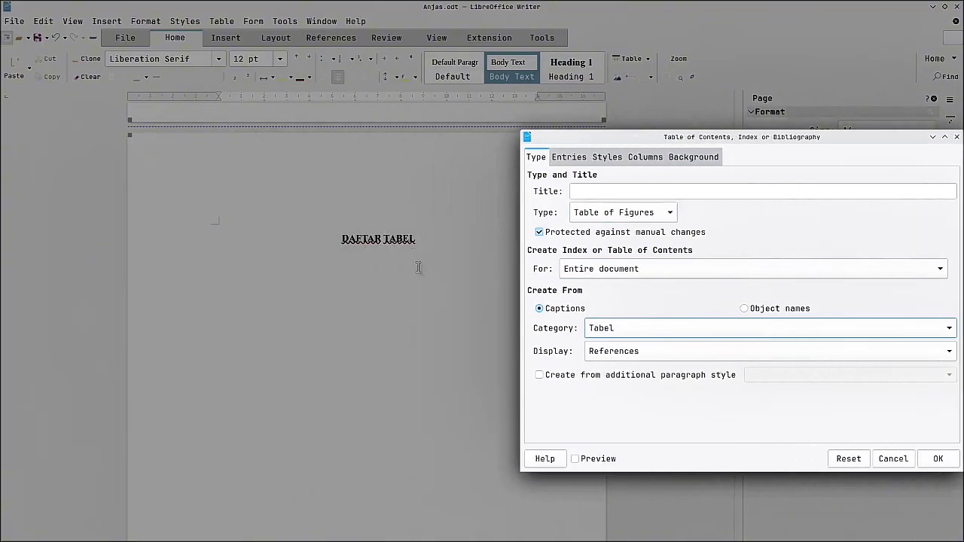
pyautogui.click(939, 454)
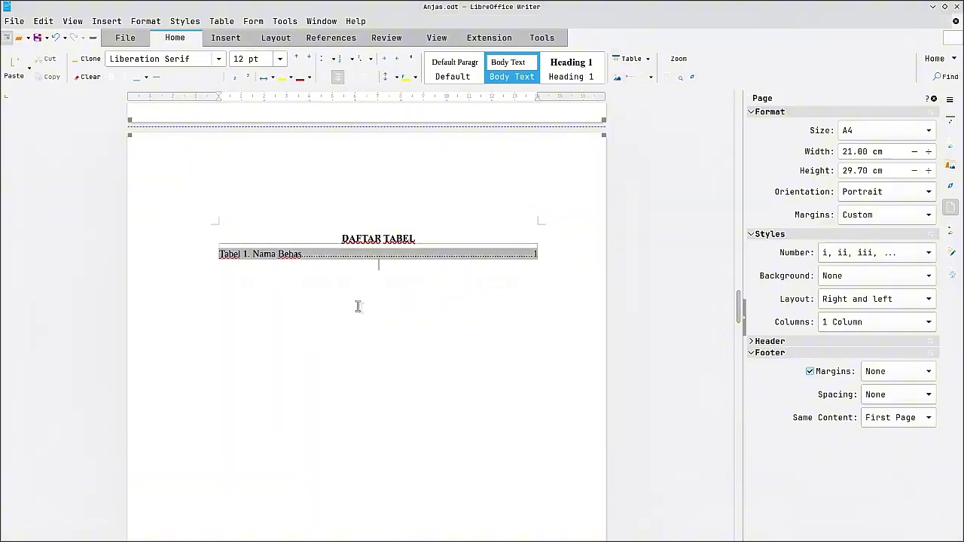
# Check the table caption in BAB I and follow the DAFTAR GAMBAR links to both captioned figures.
pyautogui.scroll(-20, 358, 306)
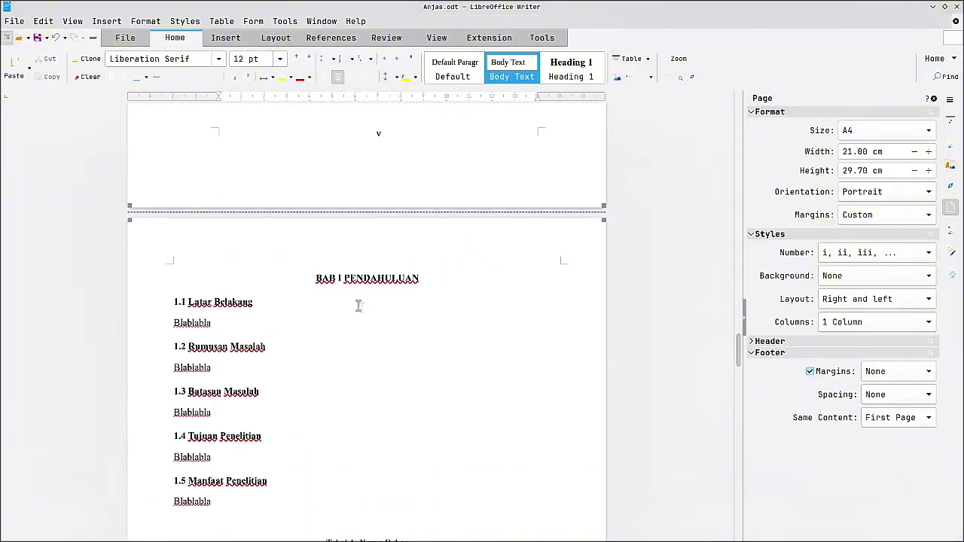
pyautogui.scroll(7, 358, 306)
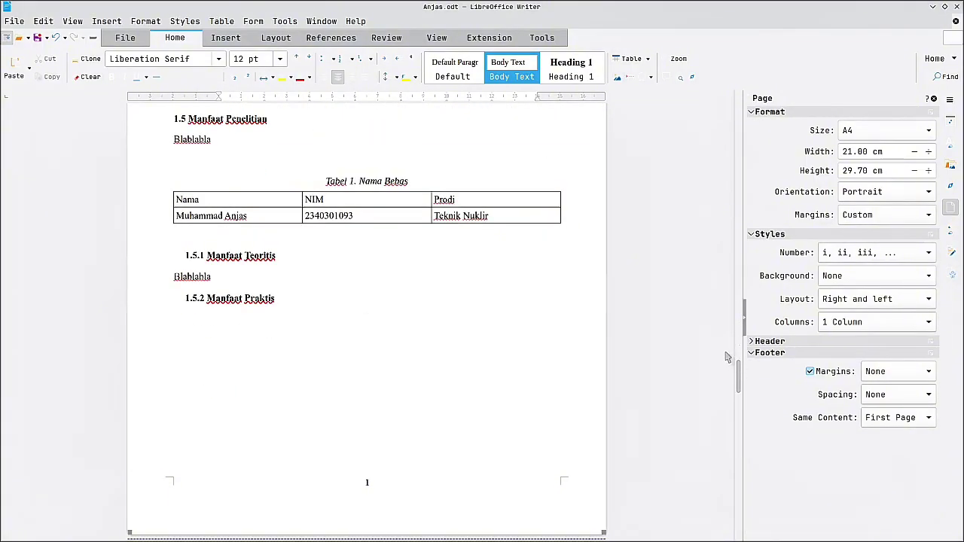
pyautogui.moveTo(738, 384); pyautogui.dragTo(738, 264)
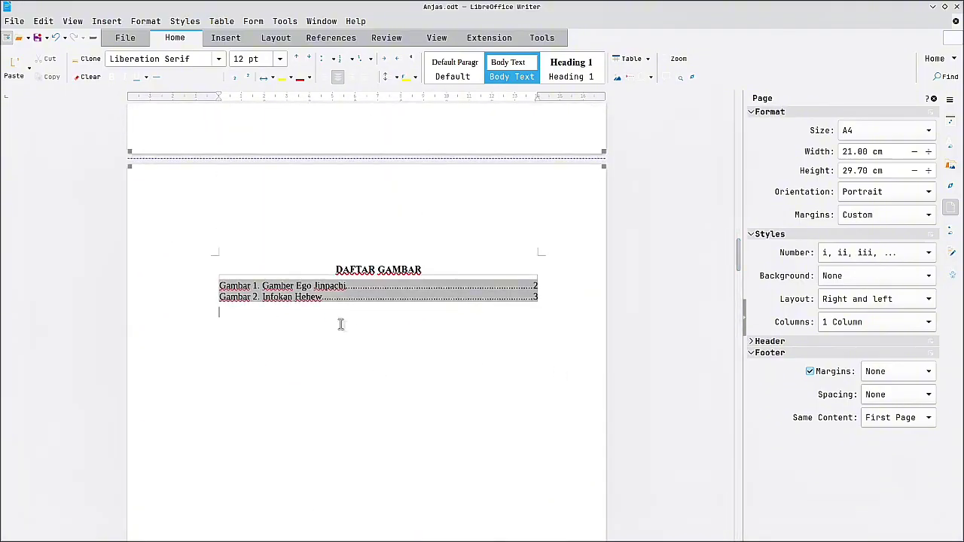
pyautogui.click(283, 287)
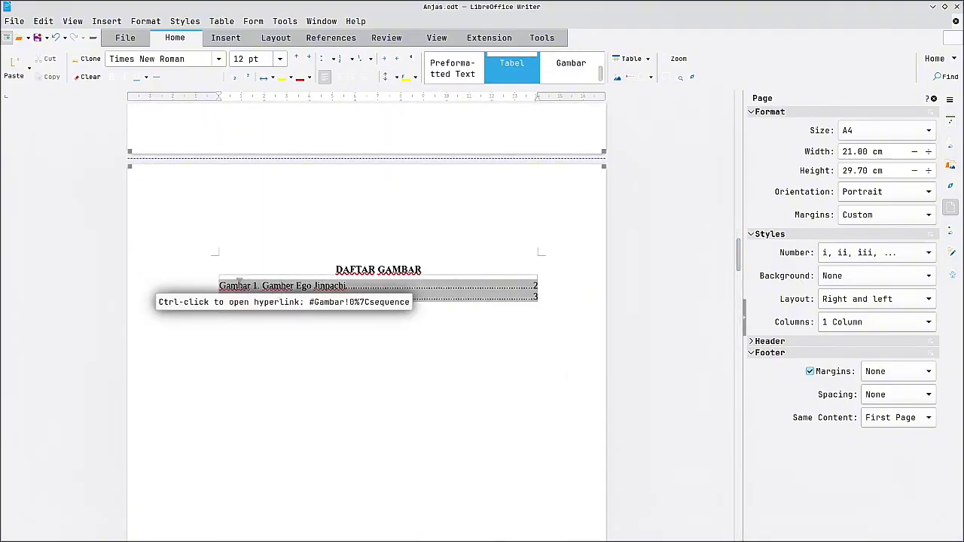
pyautogui.keyDown('ctrl'); pyautogui.click(290, 288); pyautogui.keyUp('ctrl')
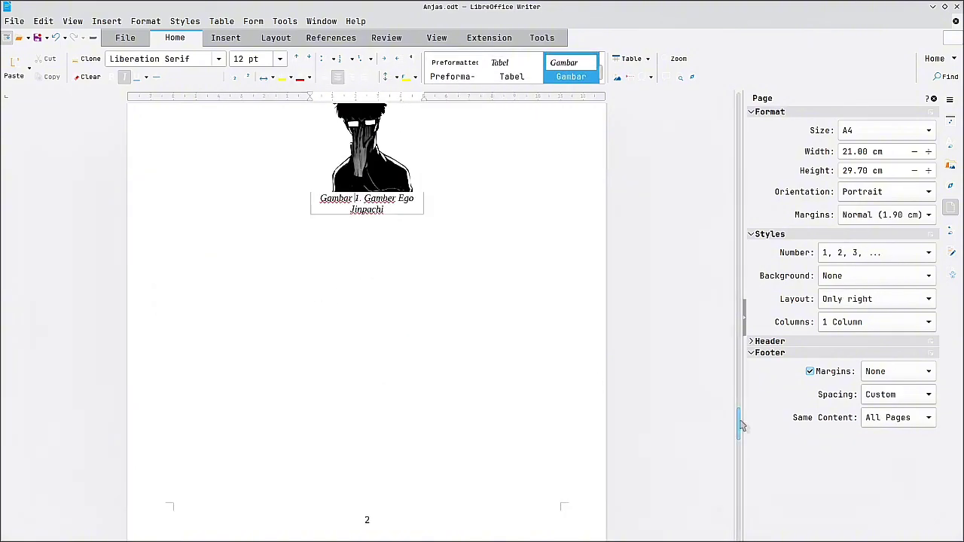
pyautogui.scroll(20, 740, 426)
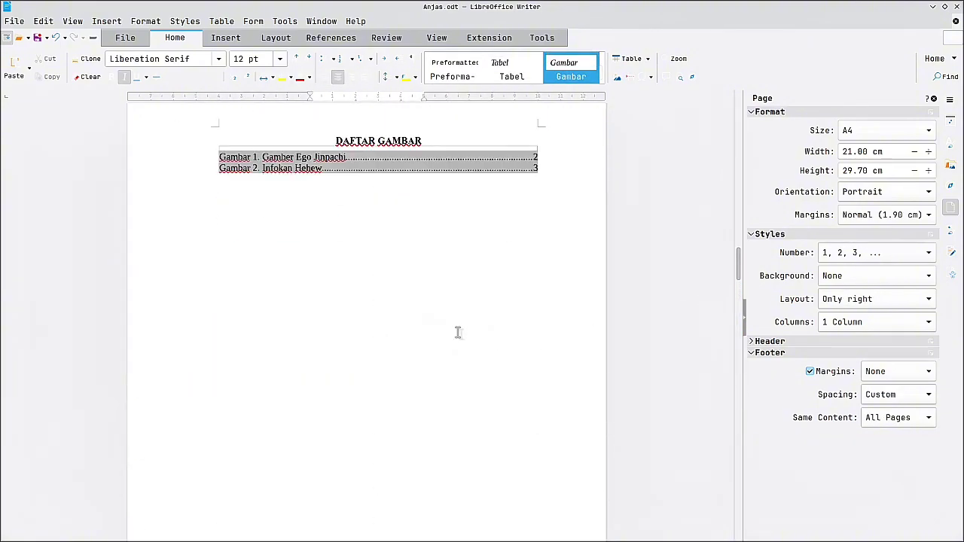
pyautogui.scroll(3, 457, 332)
pyautogui.keyDown('ctrl'); pyautogui.click(290, 289); pyautogui.keyUp('ctrl')
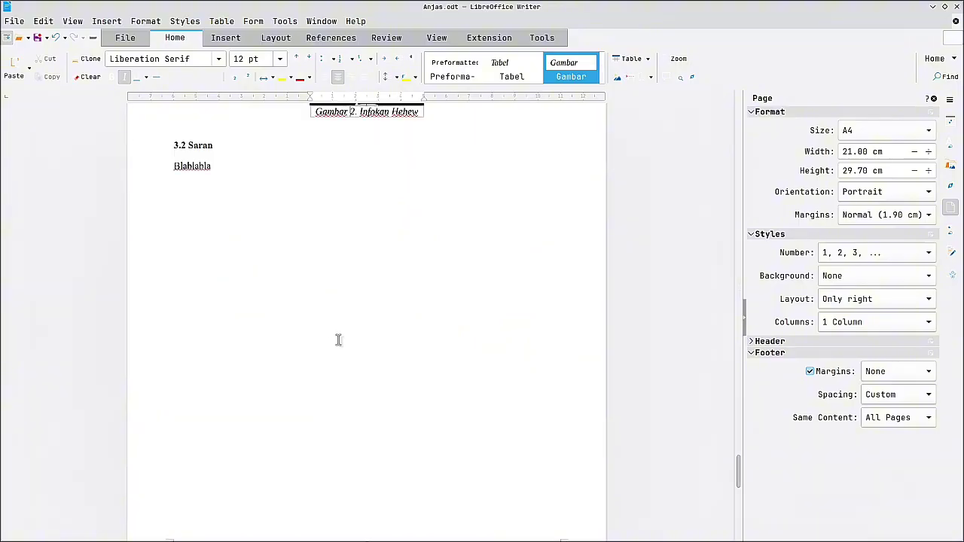
# Break the BAB III and BAB II headings within the same paragraph, placing PENUTUP and LANDASAN TEORI on their own second lines.
pyautogui.scroll(15, 445, 385)
pyautogui.scroll(3, 446, 384)
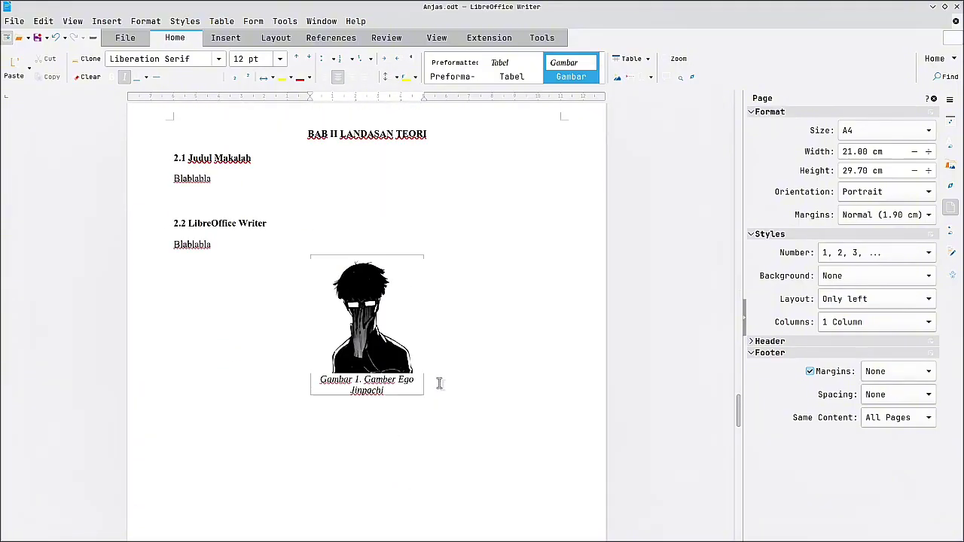
pyautogui.scroll(-15, 437, 383)
pyautogui.scroll(5, 434, 383)
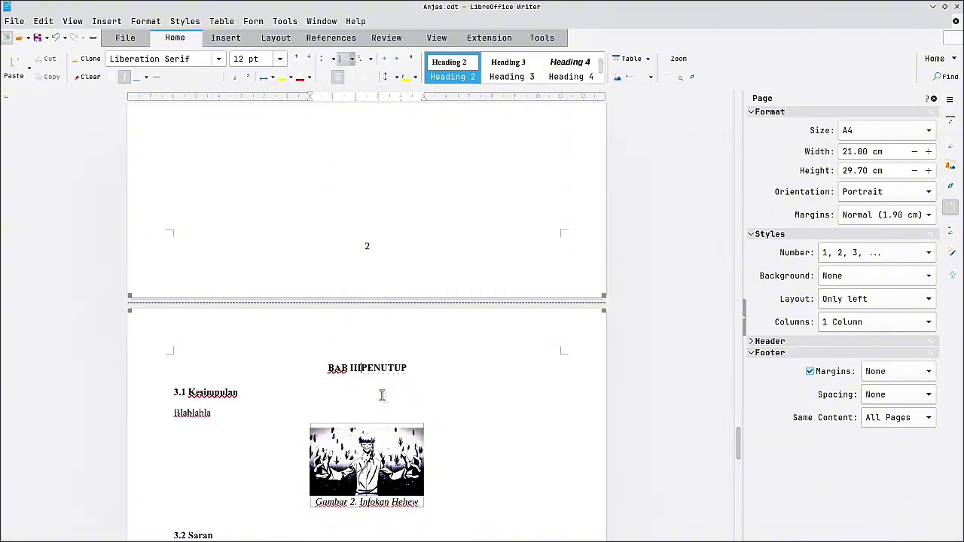
pyautogui.hotkey('shift', 'Return')
pyautogui.scroll(12, 382, 396)
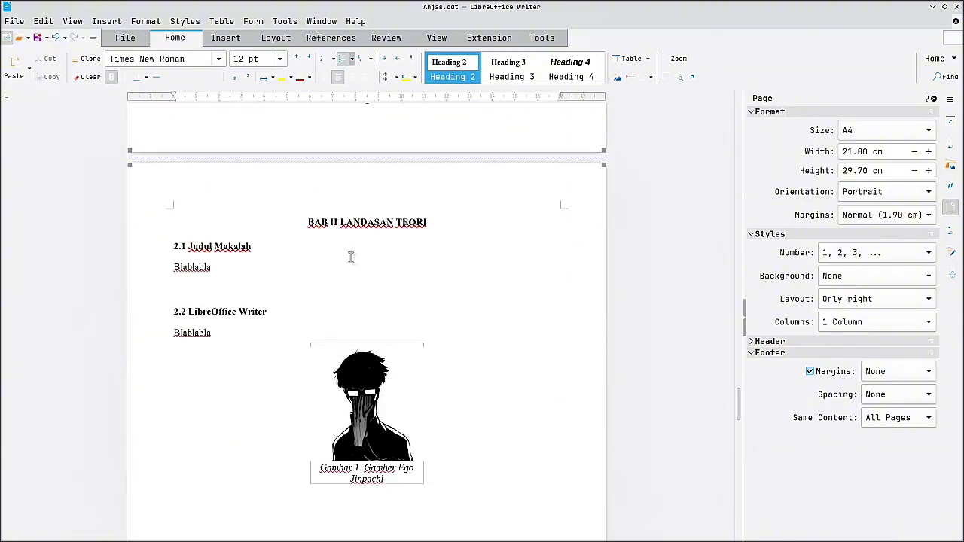
pyautogui.hotkey('shift', 'Return')
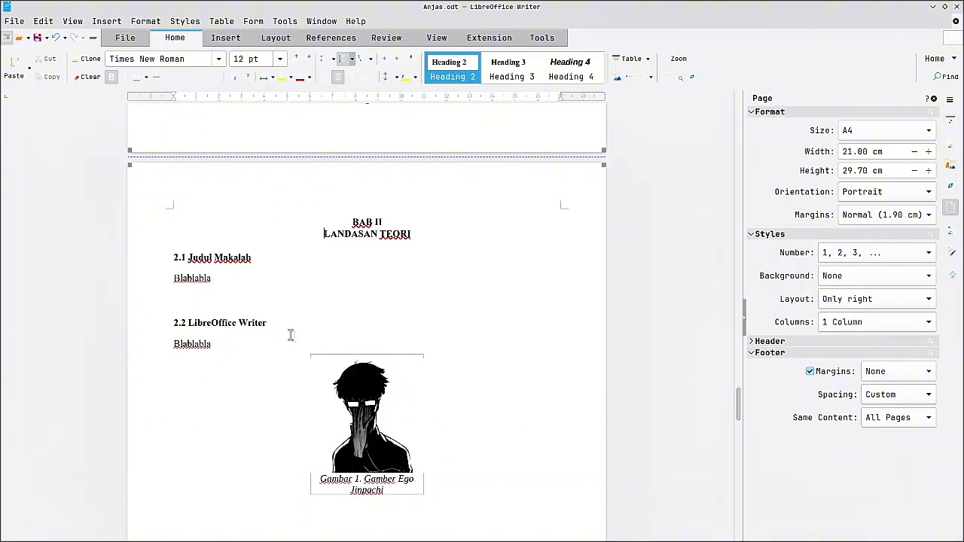
# Examine the chapter headings and page numbers from the end of BAB I through the document's last page.
pyautogui.scroll(4, 291, 335)
pyautogui.scroll(-5, 279, 319)
pyautogui.scroll(17, 391, 332)
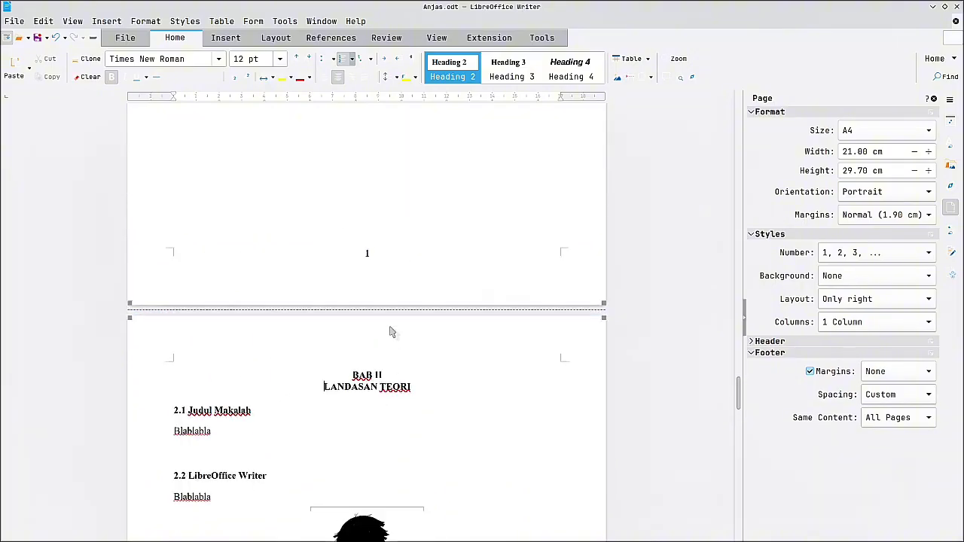
pyautogui.scroll(-3, 400, 347)
pyautogui.scroll(-15, 408, 360)
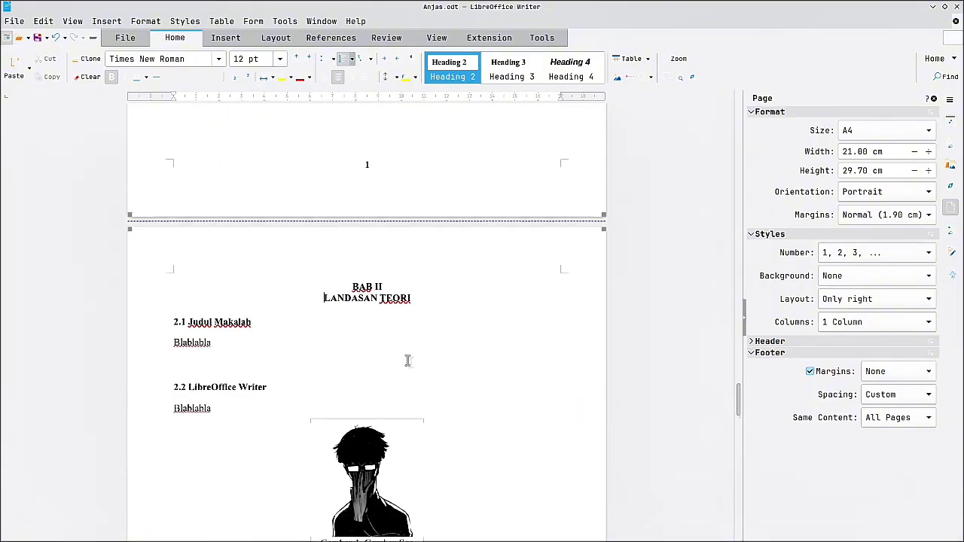
pyautogui.moveTo(738, 422); pyautogui.dragTo(739, 505)
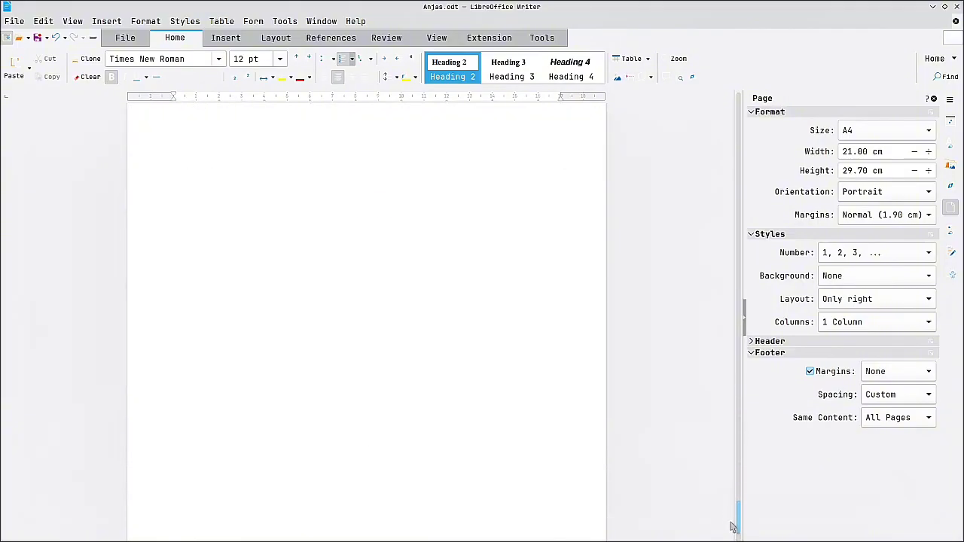
pyautogui.scroll(-5, 464, 416)
pyautogui.scroll(-8, 422, 383)
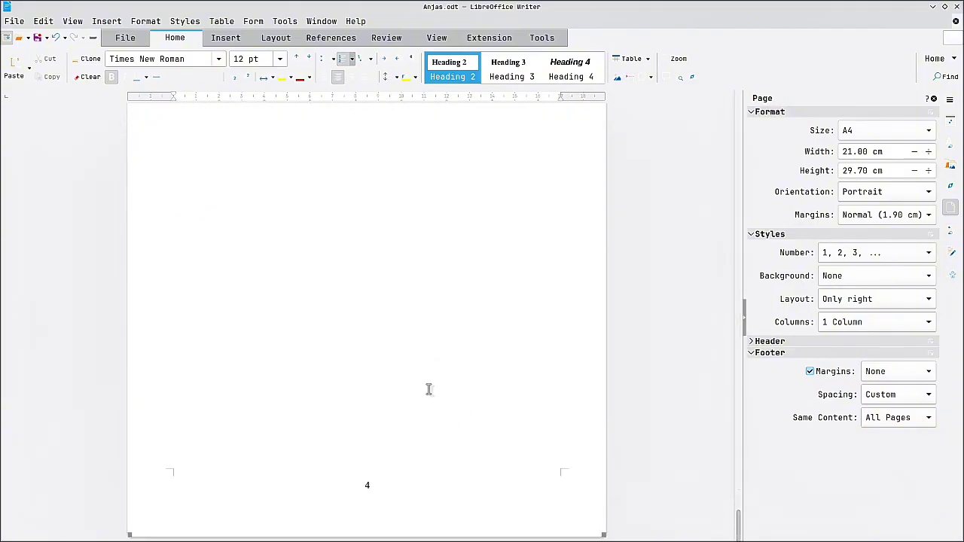